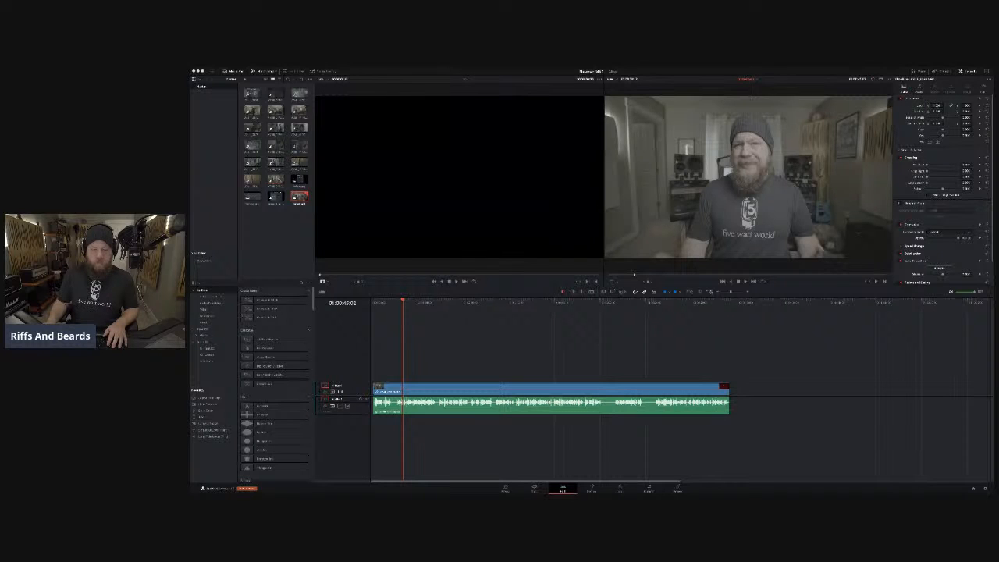
Split the talking-head clip at about 01:00:28, where the opening segment ends.
{"action": "key", "text": "space"}
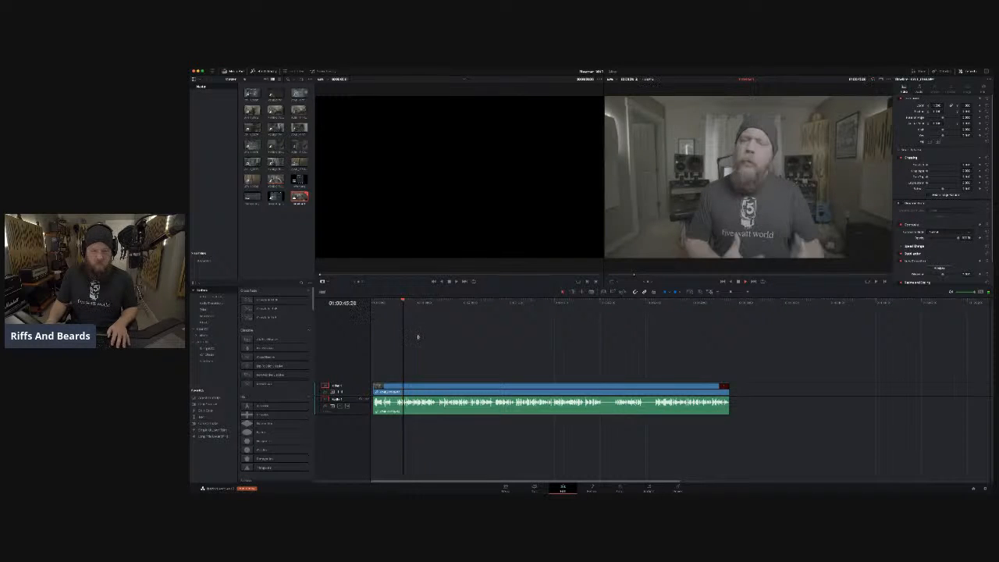
{"action": "left_click_drag", "start_coordinate": [393, 303], "coordinate": [385, 302]}
{"action": "key", "text": "super+equal"}
{"action": "key", "text": "super+equal"}
{"action": "key", "text": "super+minus"}
{"action": "key", "text": "super+minus"}
{"action": "key", "text": "super+equal"}
{"action": "key", "text": "super+equal"}
{"action": "key", "text": "super+minus"}
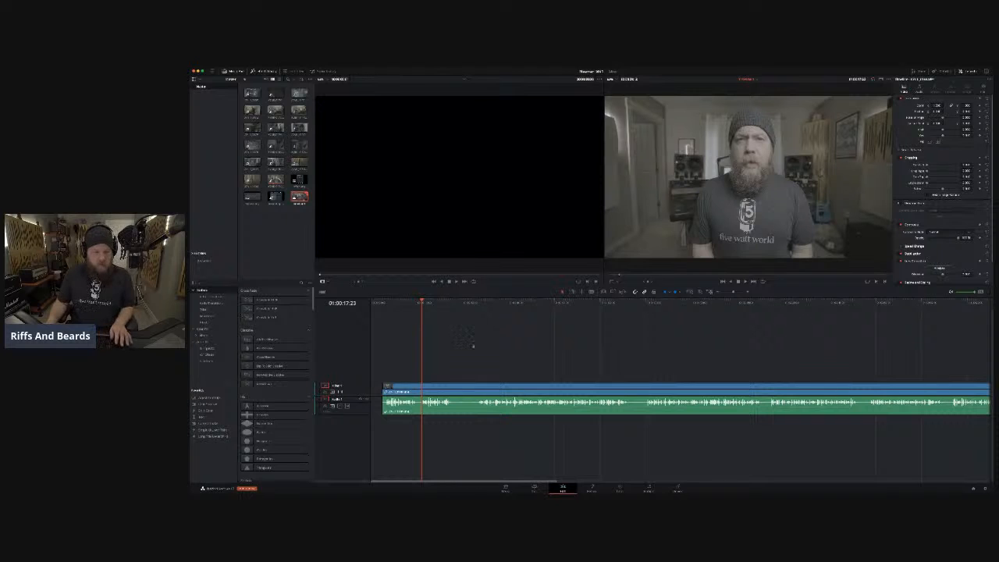
{"action": "left_click_drag", "start_coordinate": [422, 300], "coordinate": [423, 301]}
{"action": "key", "text": "space"}
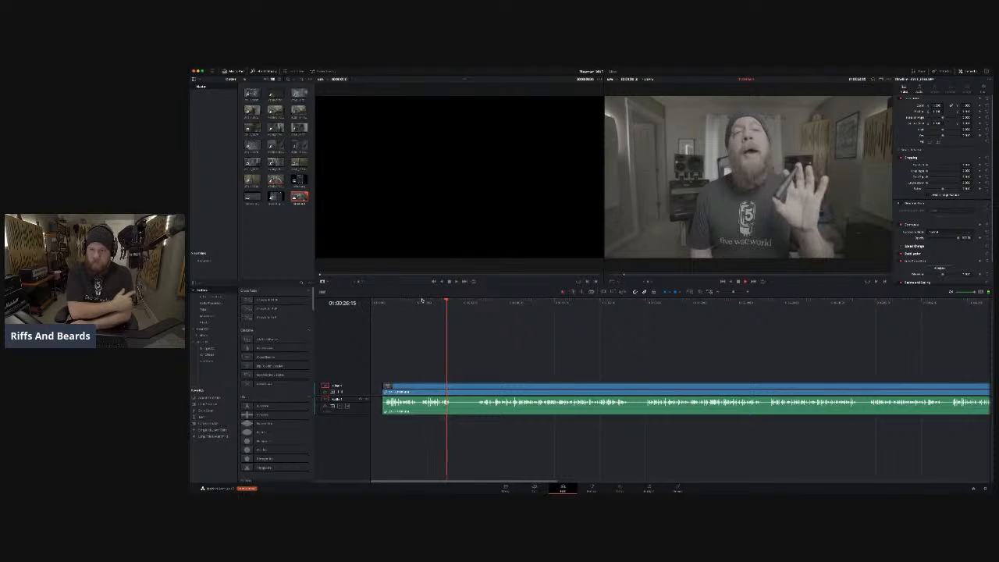
{"action": "key", "text": "ctrl+b"}
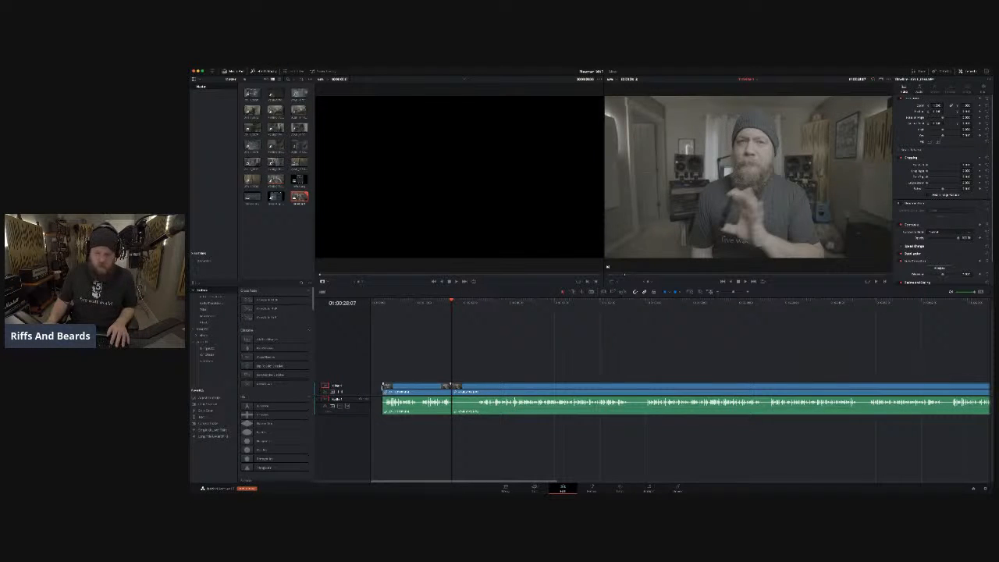
Trim the unused lead-in from both talking-head segments and place the opening segment at the start of the timeline.
{"action": "mouse_move", "coordinate": [384, 387]}
{"action": "left_mouse_down"}
{"action": "mouse_move", "coordinate": [421, 385]}
{"action": "mouse_move", "coordinate": [377, 392]}
{"action": "left_mouse_up"}
{"action": "key", "text": "Home"}
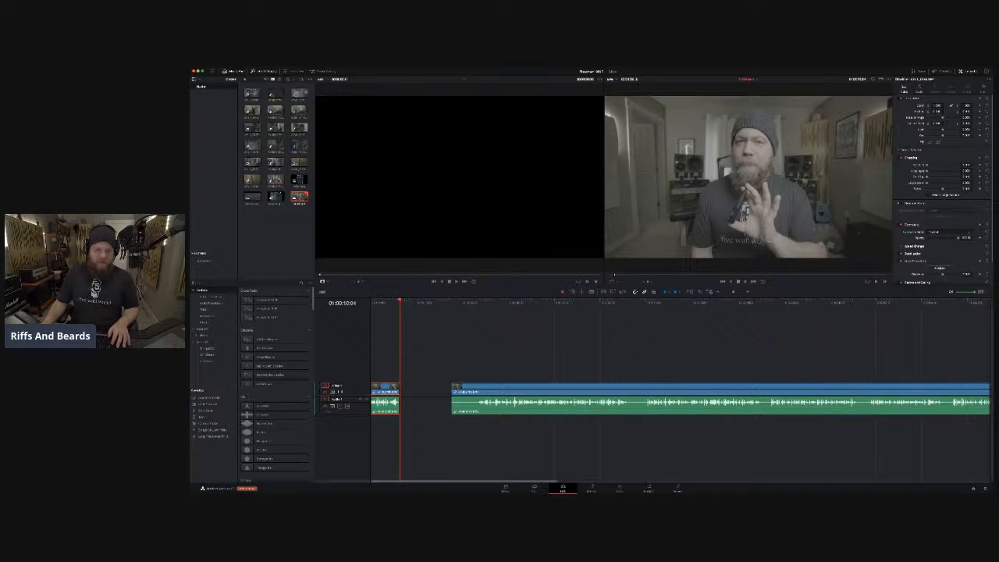
{"action": "left_click", "coordinate": [383, 303]}
{"action": "key", "text": "space"}
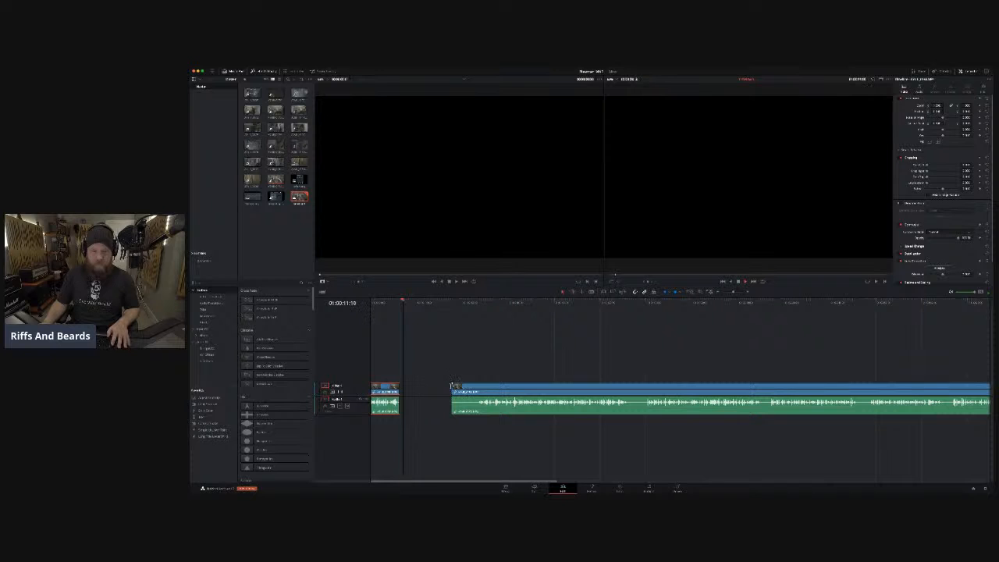
{"action": "left_click_drag", "start_coordinate": [453, 388], "coordinate": [480, 386]}
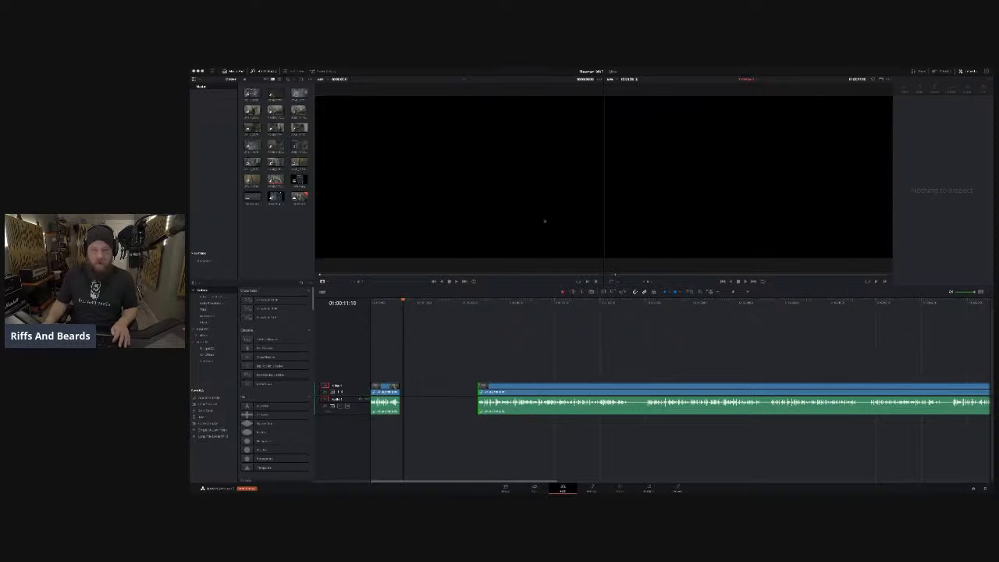
Add the intro video with its audio on a second track pair directly after the opening segment, and adjust its audio level.
{"action": "left_click_drag", "start_coordinate": [673, 251], "coordinate": [398, 382]}
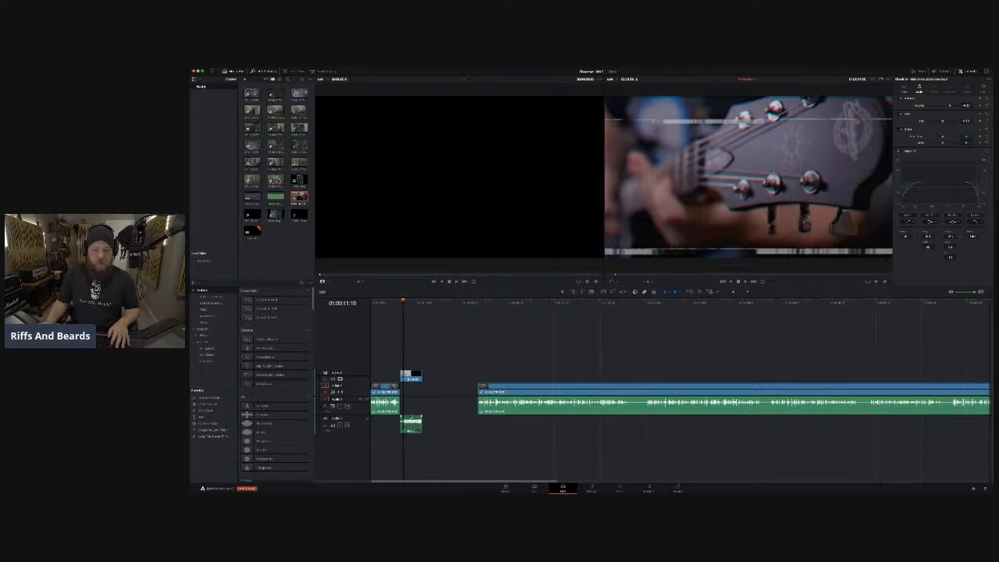
{"action": "key", "text": "space"}
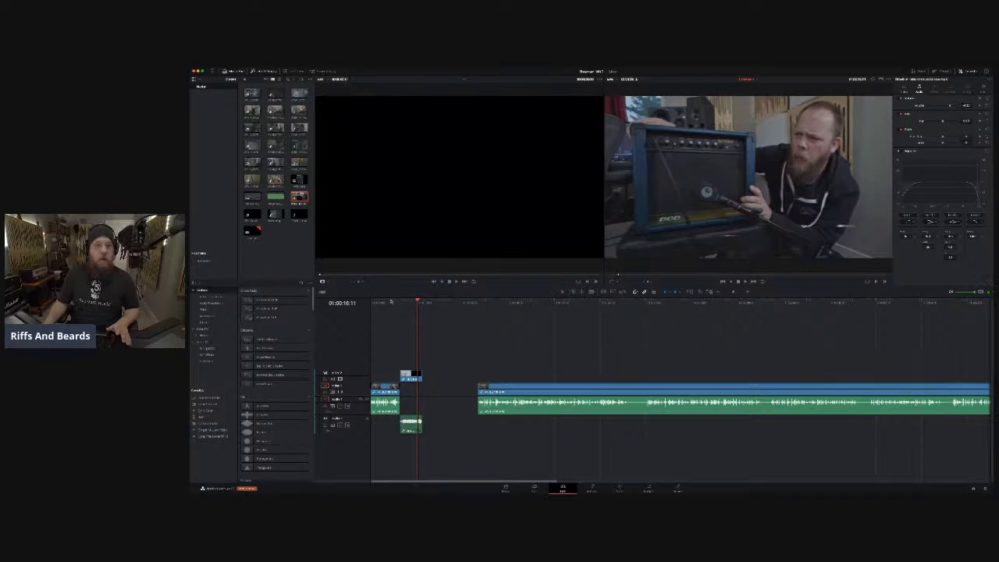
{"action": "left_click", "coordinate": [391, 302]}
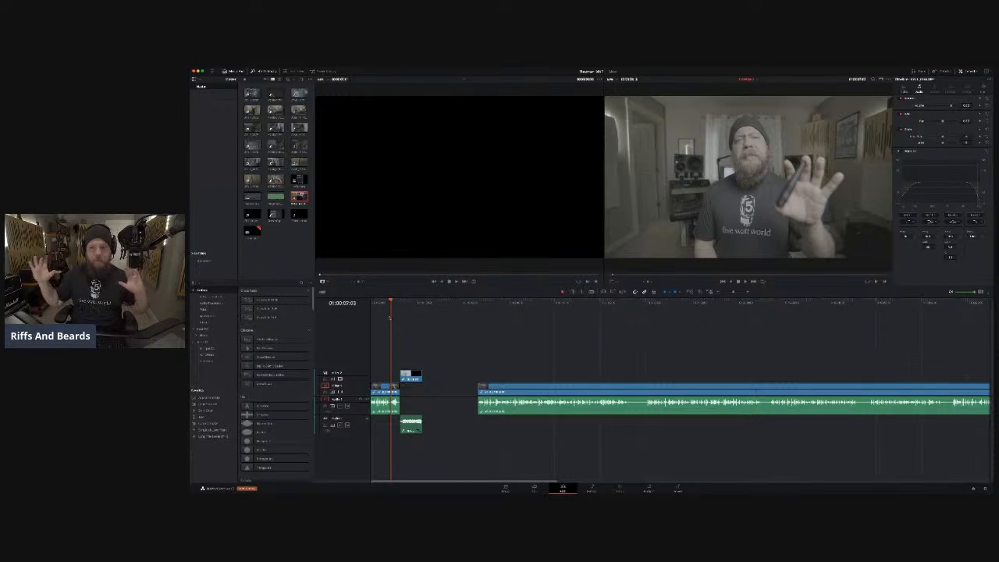
{"action": "key", "text": "space"}
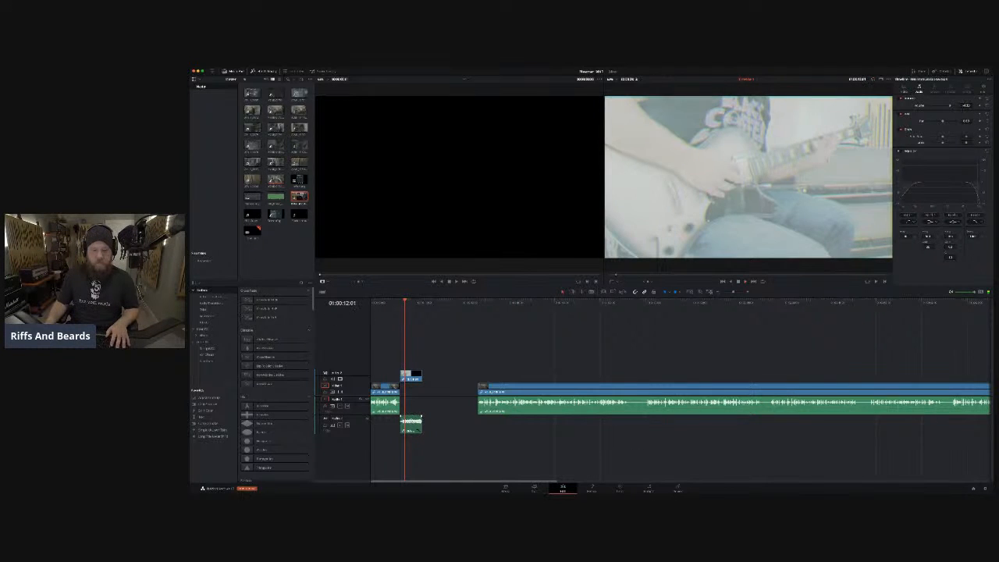
{"action": "left_click_drag", "start_coordinate": [411, 418], "coordinate": [411, 420]}
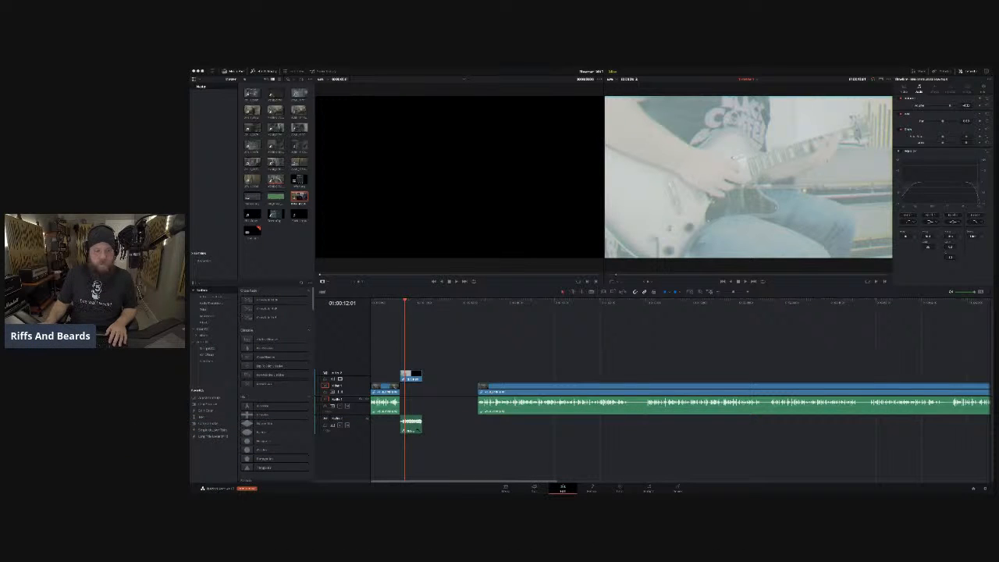
Move the main talking-head segment so it starts right at the end of the intro video, and play the join.
{"action": "left_click", "coordinate": [248, 259]}
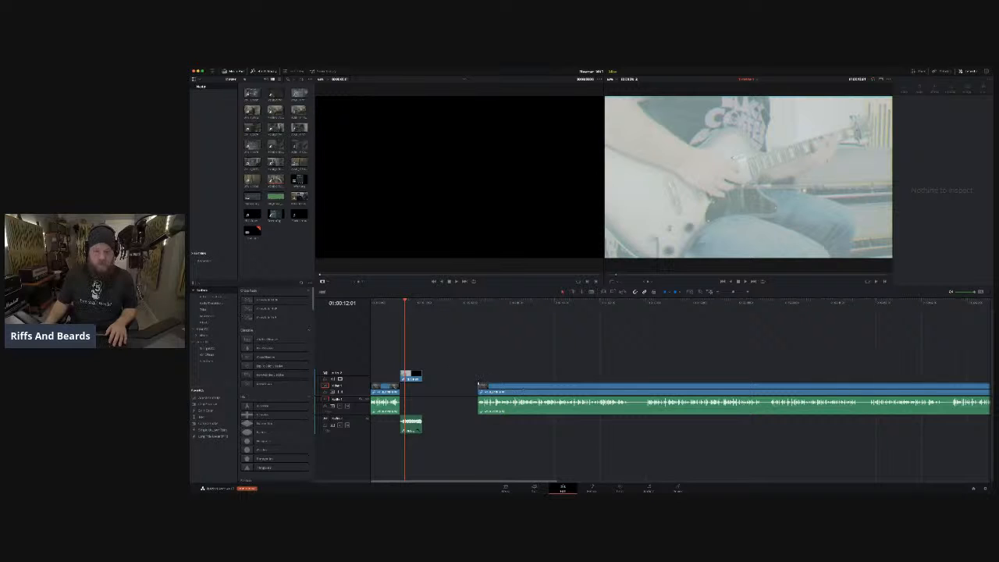
{"action": "left_click_drag", "start_coordinate": [500, 390], "coordinate": [445, 390]}
{"action": "key", "text": "Down"}
{"action": "key", "text": "space"}
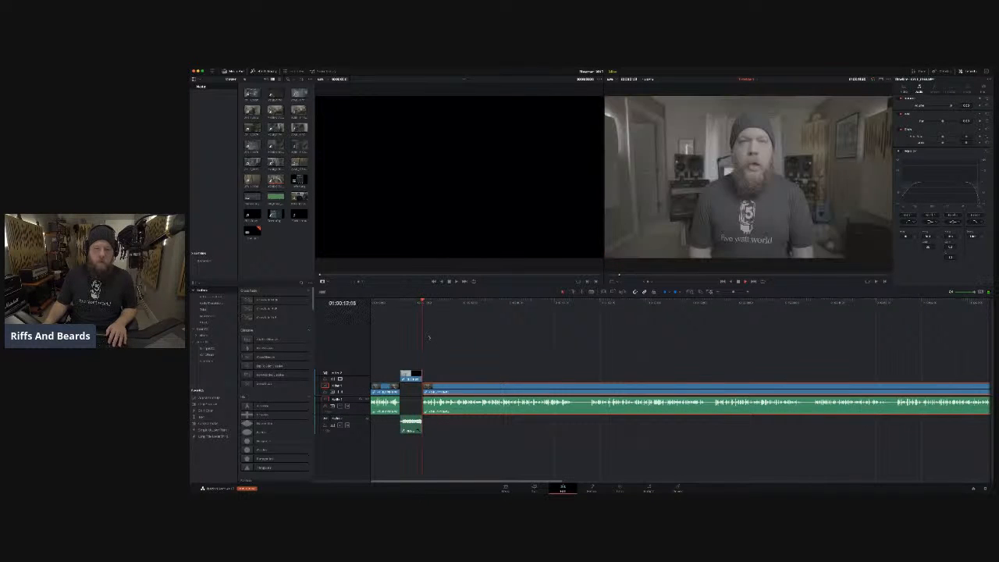
Ripple-trim the pause at the start of the main talking-head segment up to the speech, and play back from the cut.
{"action": "key", "text": "ctrl+equal"}
{"action": "key", "text": "ctrl+equal"}
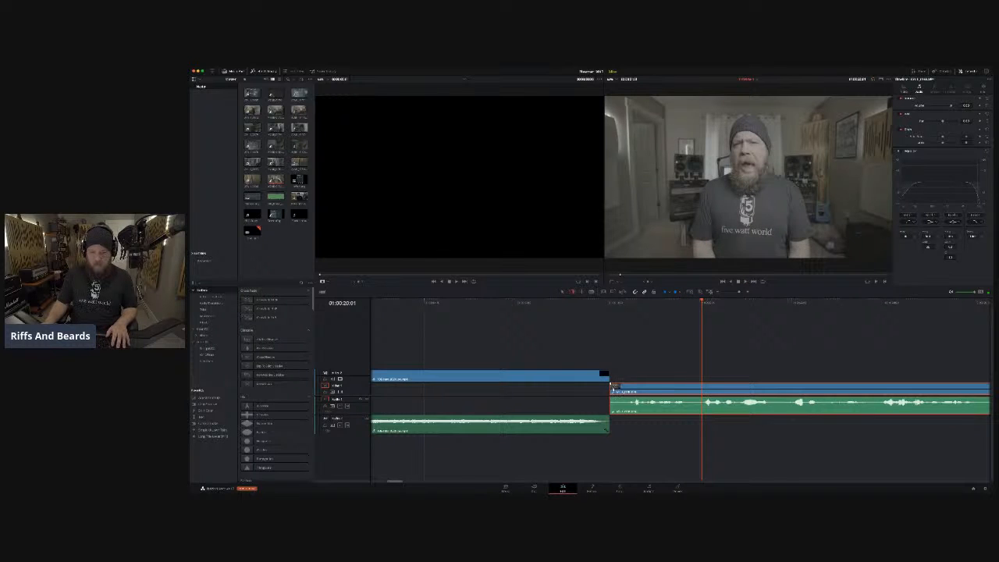
{"action": "left_click", "coordinate": [687, 302]}
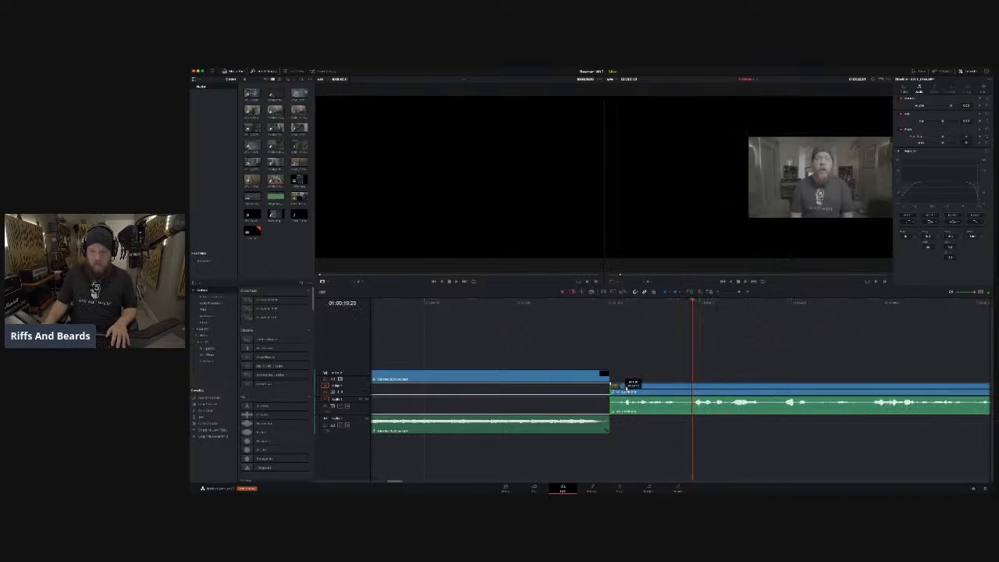
{"action": "left_click", "coordinate": [577, 302]}
{"action": "key", "text": "ctrl+minus"}
{"action": "key", "text": "ctrl+minus"}
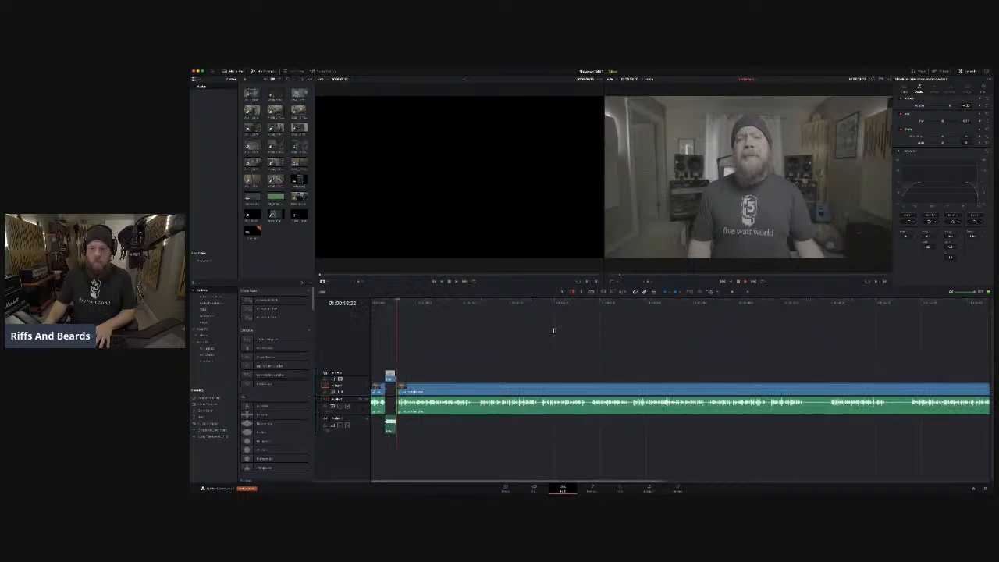
{"action": "left_click", "coordinate": [479, 302]}
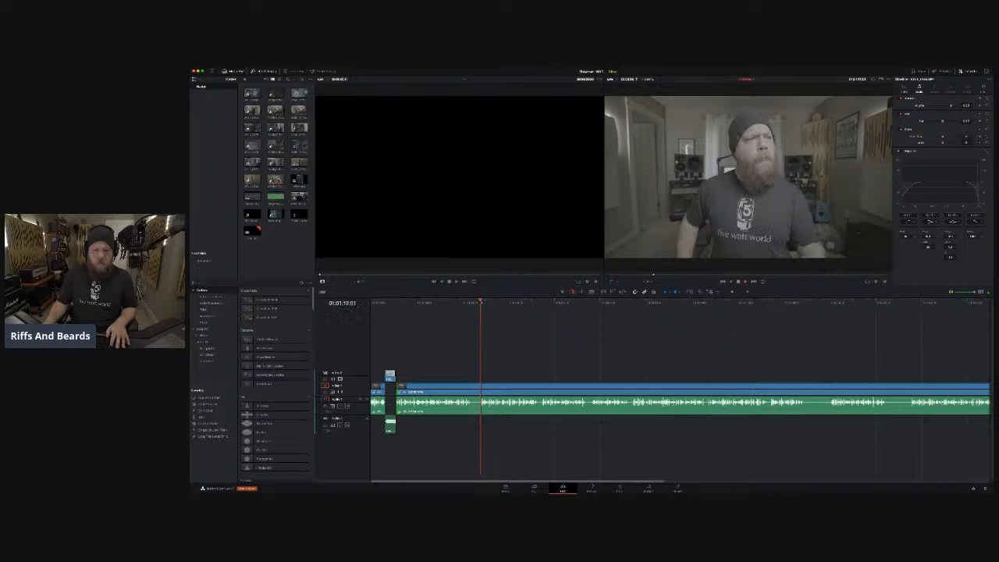
{"action": "left_click", "coordinate": [398, 303]}
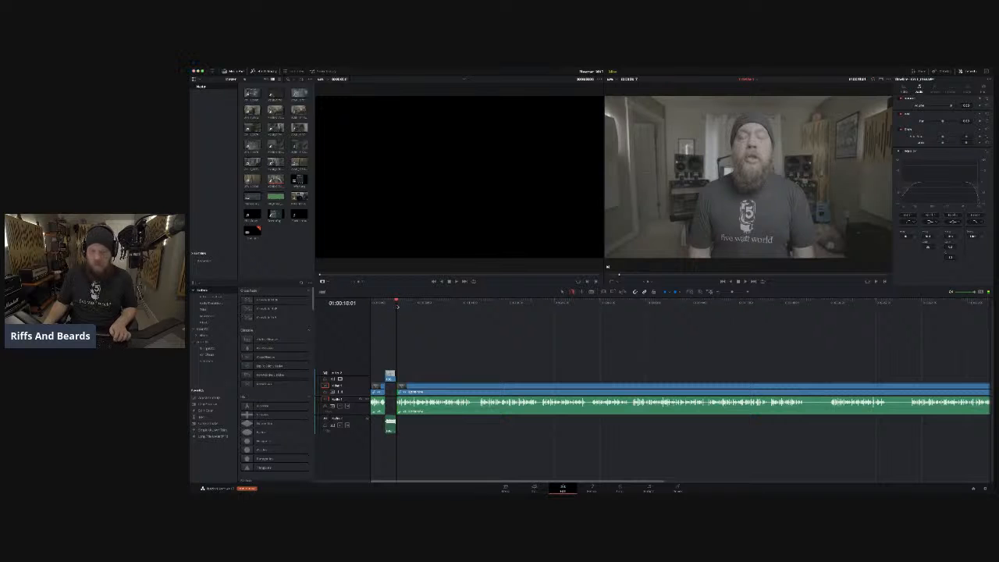
{"action": "key", "text": "space"}
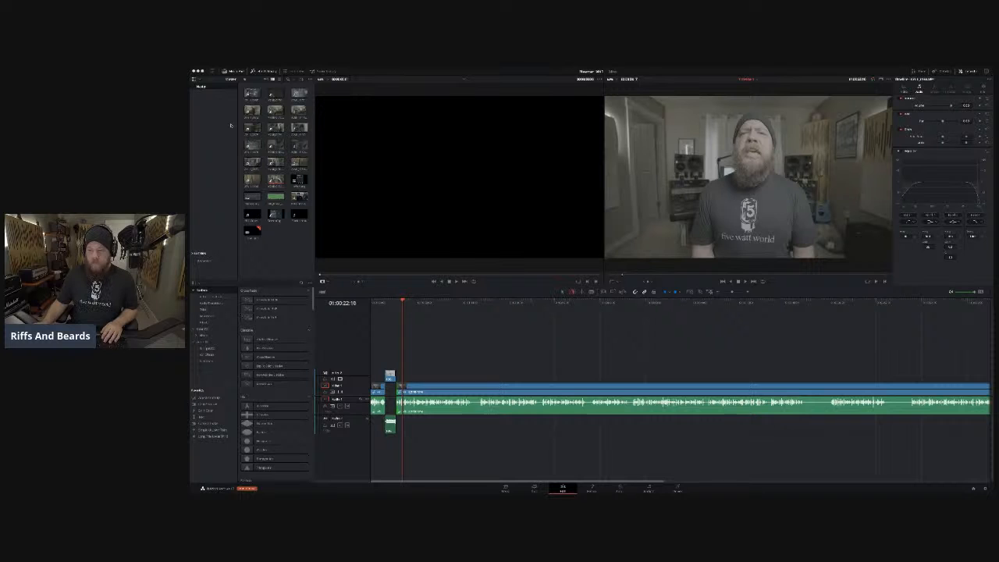
Split the main talking-head segment at the pause at about 01:01:09.
{"action": "left_click", "coordinate": [241, 267]}
{"action": "left_click", "coordinate": [425, 360]}
{"action": "key", "text": "space"}
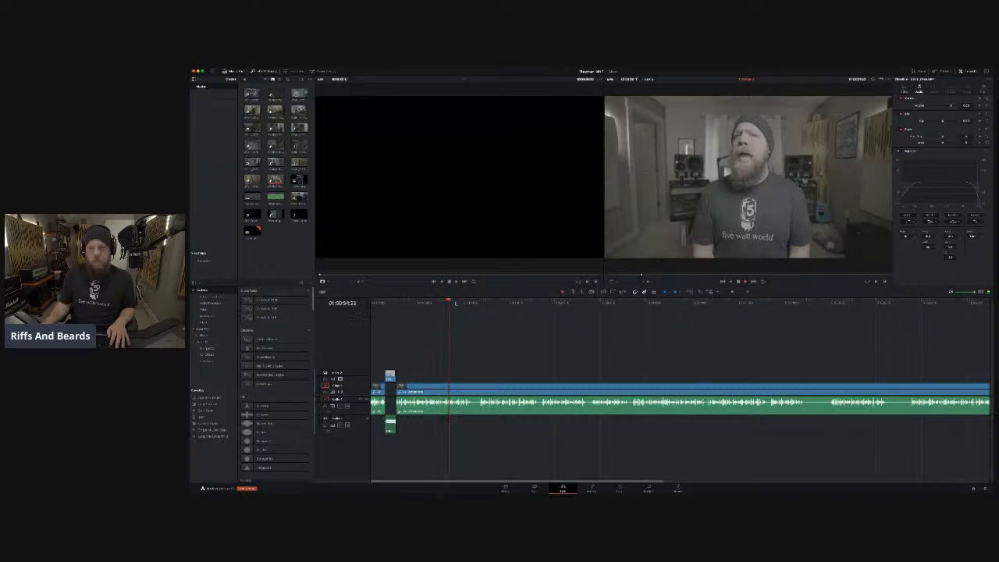
{"action": "key", "text": "super+equal"}
{"action": "key", "text": "super+equal"}
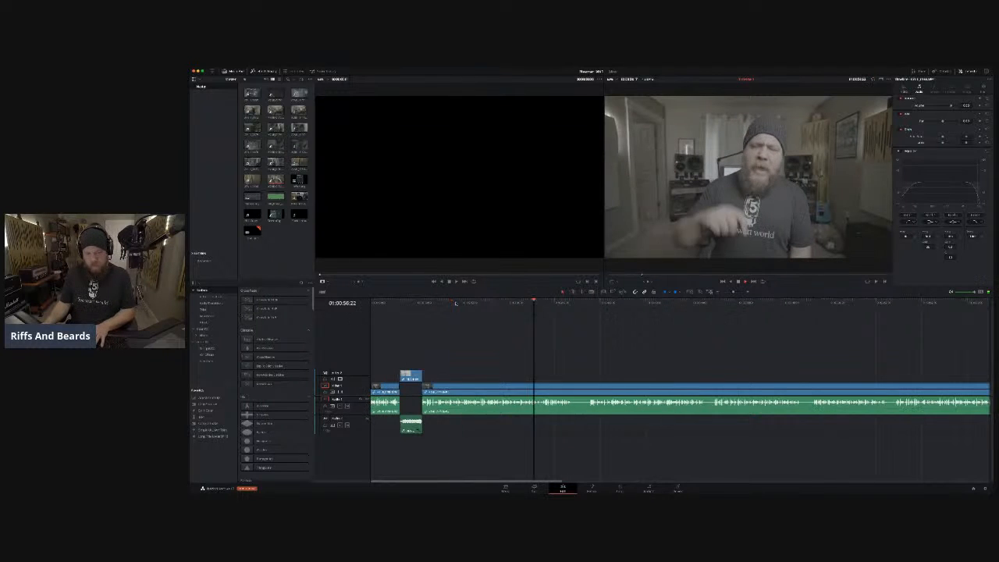
{"action": "key", "text": "super+minus"}
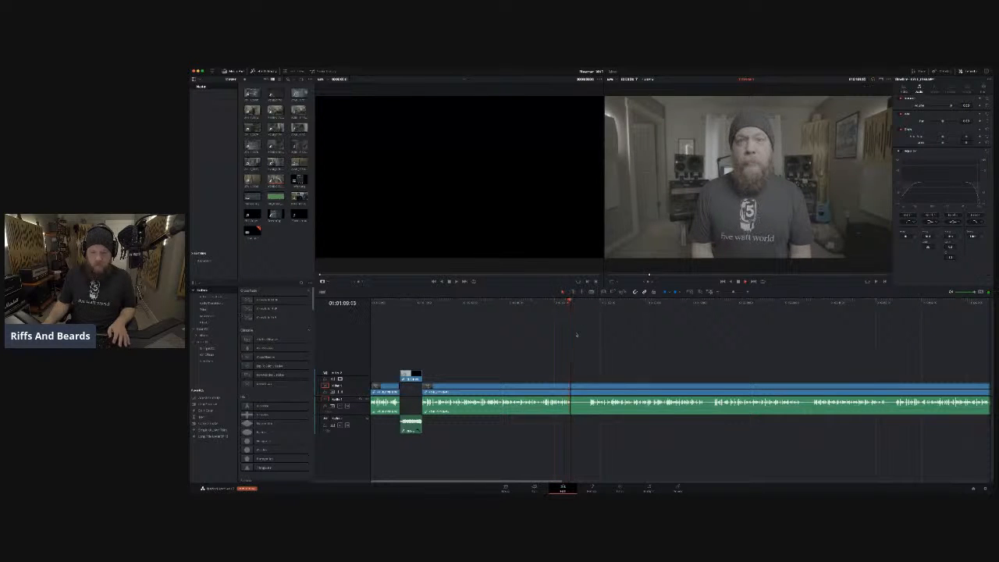
{"action": "key", "text": "super+b"}
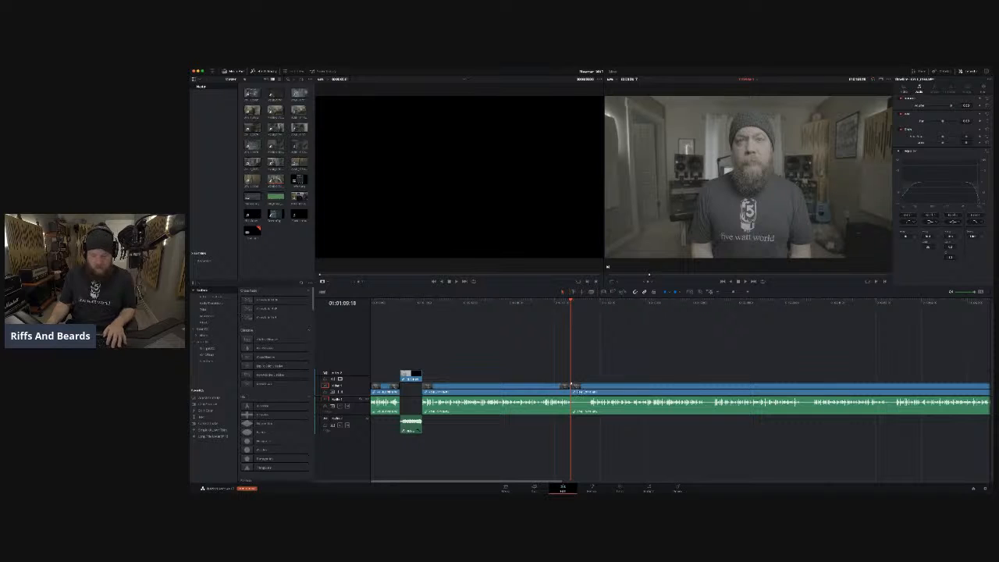
Ripple-trim the silence after the new cut so the next speech follows directly, and play back the join.
{"action": "scroll", "coordinate": [575, 386], "scroll_direction": "up", "scroll_amount": 2}
{"action": "scroll", "coordinate": [575, 386], "scroll_direction": "right", "scroll_amount": 3}
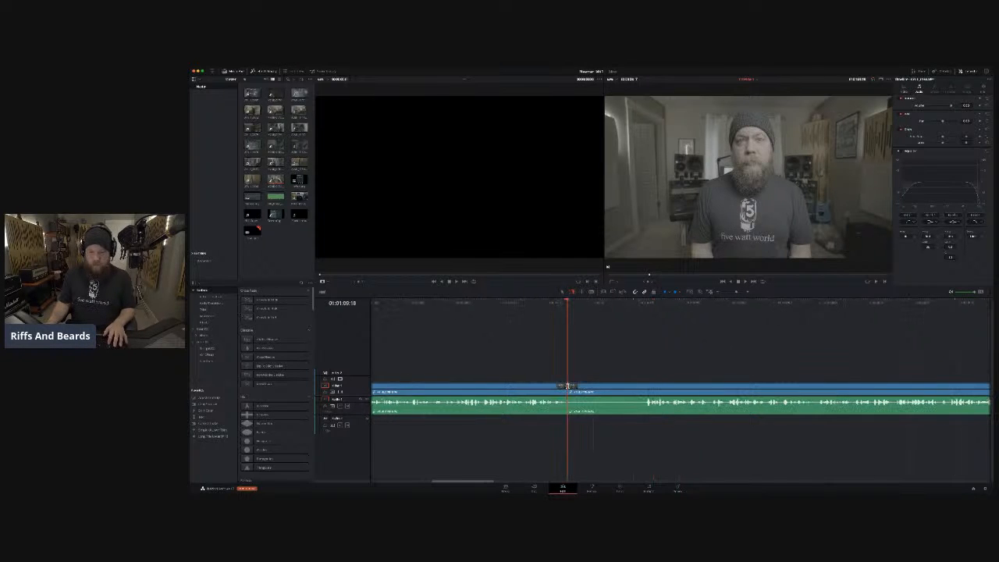
{"action": "left_click_drag", "start_coordinate": [569, 386], "coordinate": [645, 380]}
{"action": "key", "text": "space"}
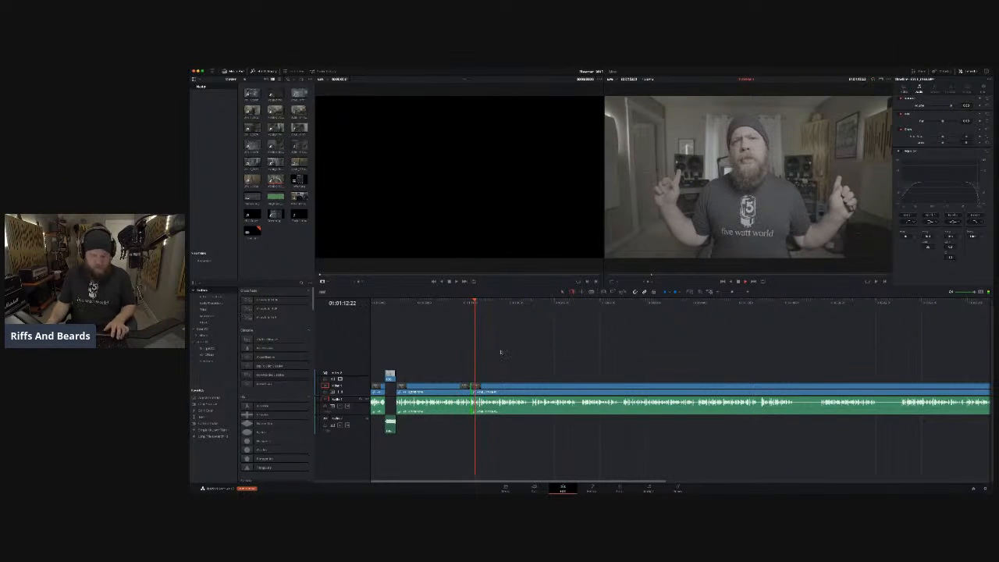
{"action": "key", "text": "space"}
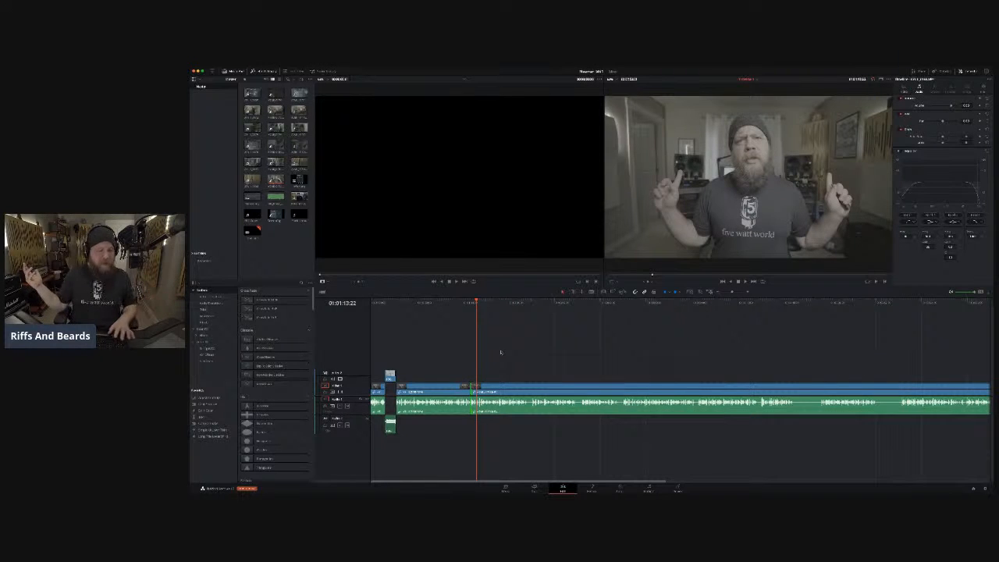
Split the talking-head clip at the next pause, at about 01:01:48.
{"action": "key", "text": "space"}
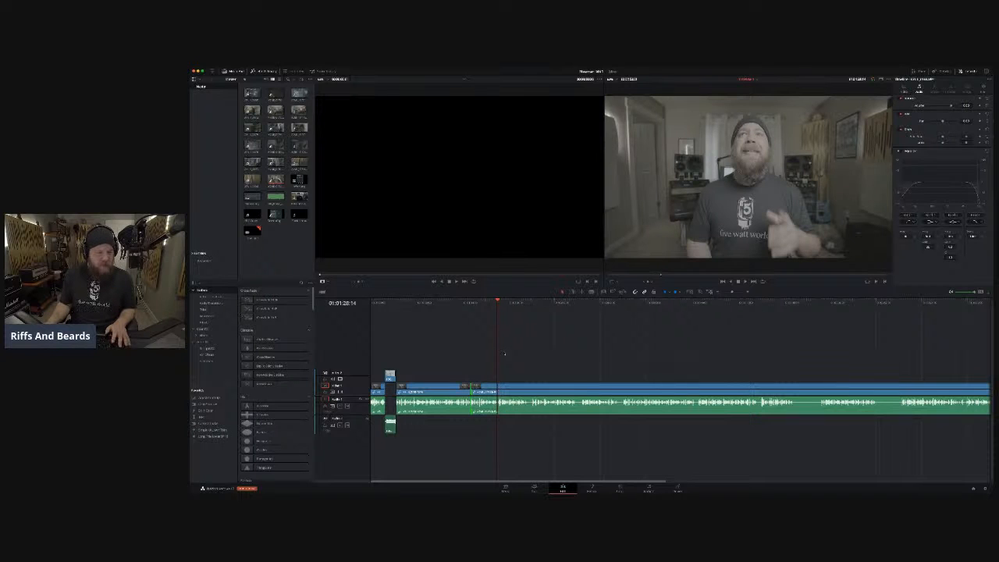
{"action": "left_click", "coordinate": [514, 304]}
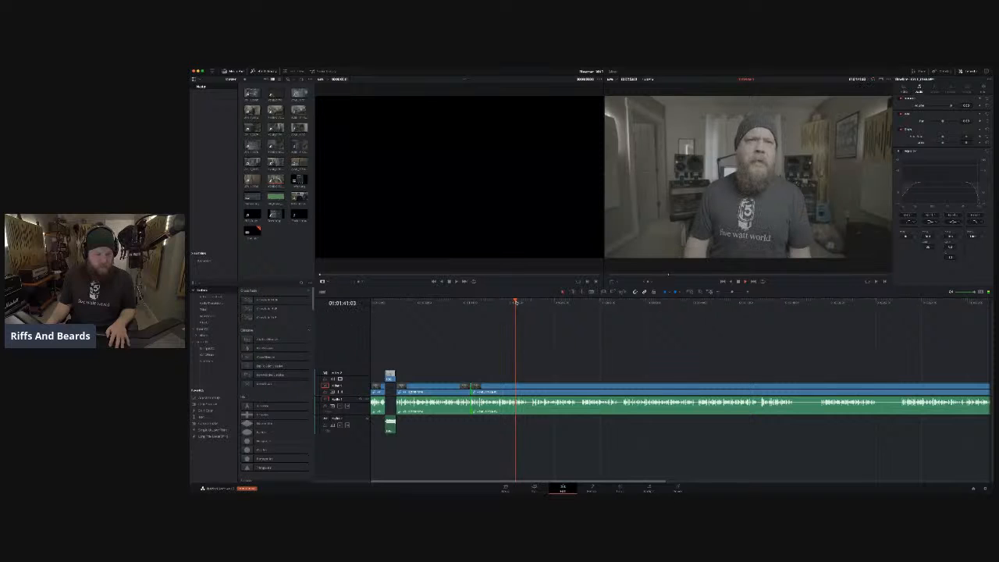
{"action": "key", "text": "space"}
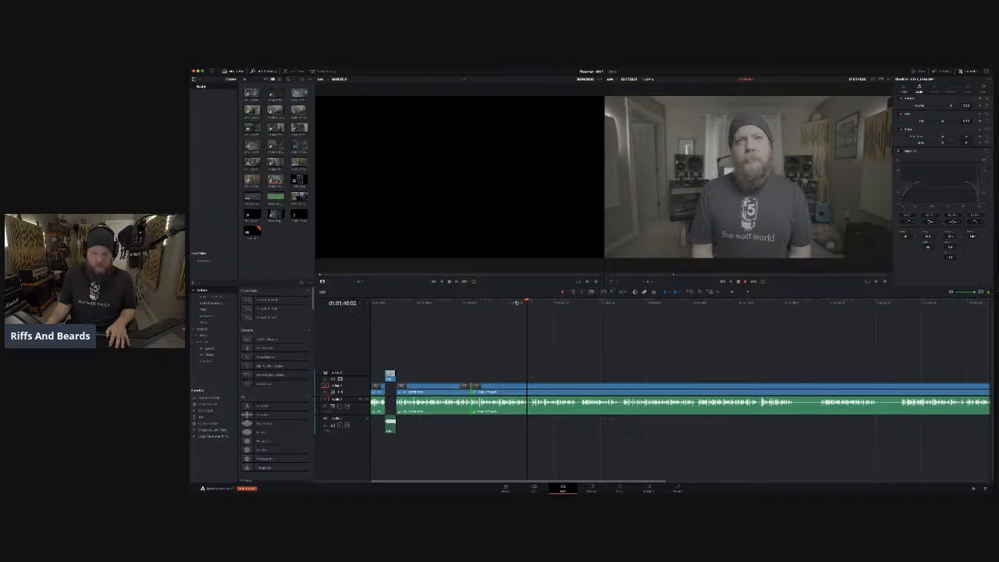
{"action": "key", "text": "ctrl+equal"}
{"action": "key", "text": "ctrl+equal"}
{"action": "key", "text": "ctrl+equal"}
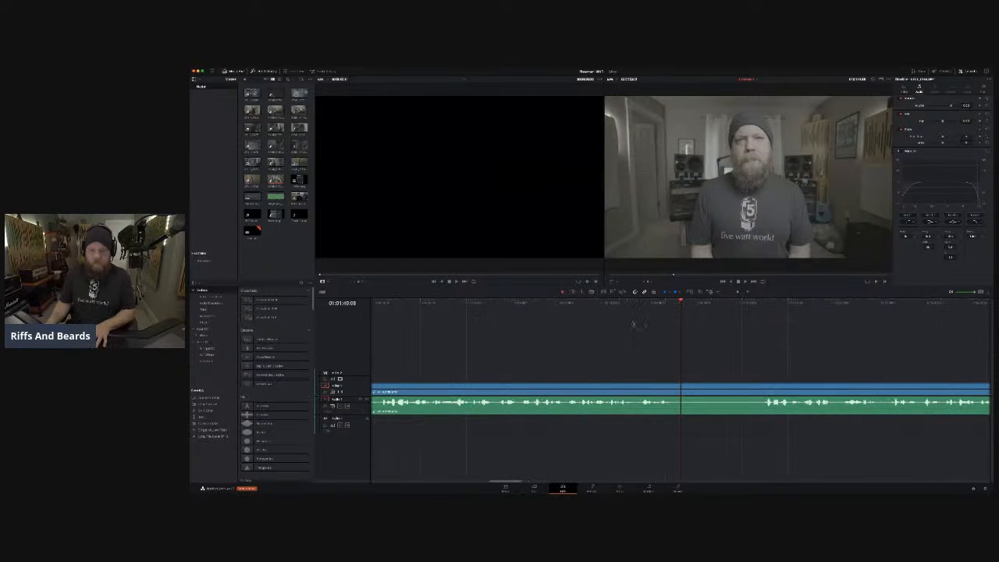
{"action": "left_click", "coordinate": [668, 302]}
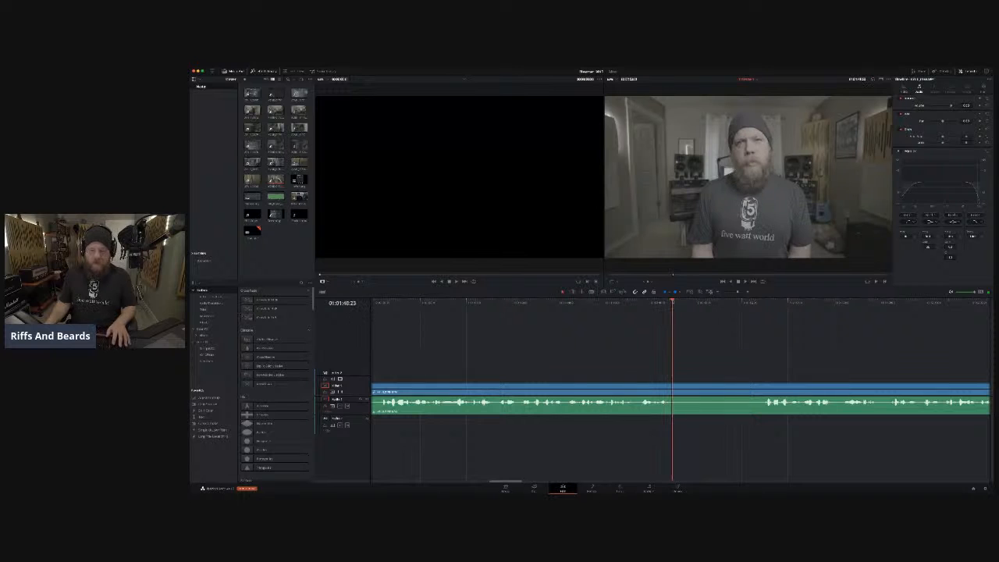
{"action": "key", "text": "ctrl+b"}
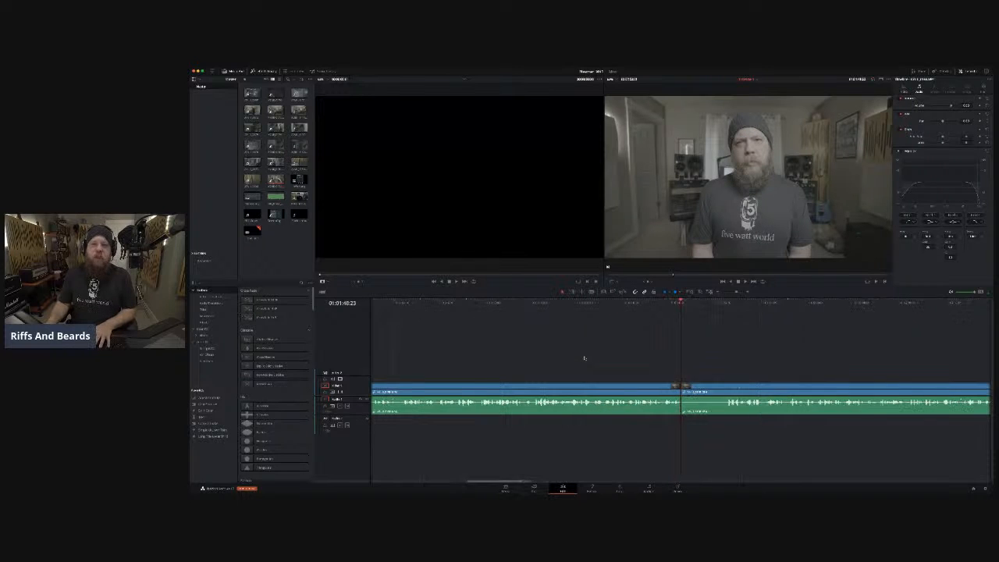
{"action": "key", "text": "ctrl+minus"}
{"action": "key", "text": "ctrl+minus"}
{"action": "key", "text": "ctrl+minus"}
{"action": "key", "text": "ctrl+plus"}
{"action": "key", "text": "ctrl+plus"}
{"action": "key", "text": "ctrl+plus"}
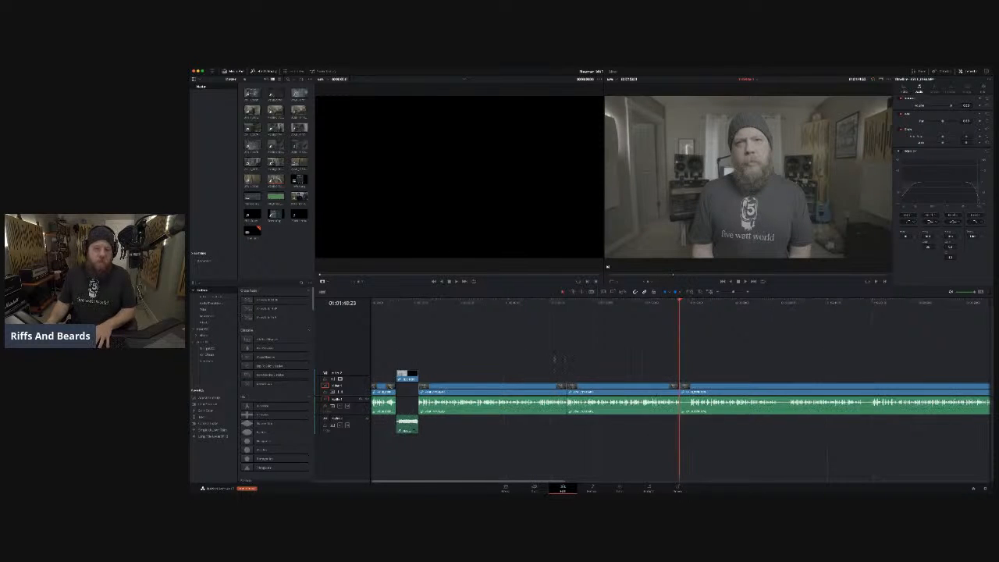
{"action": "scroll", "coordinate": [554, 358], "scroll_direction": "right", "scroll_amount": 6}
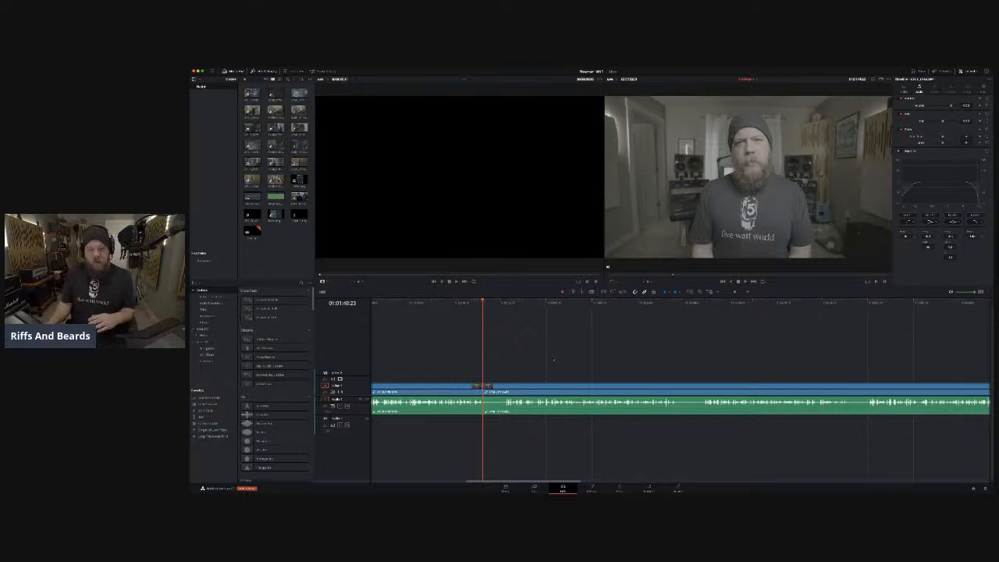
Ripple-trim the pause after the cut at about 01:01:48 so the next speech follows directly, and play back the join.
{"action": "scroll", "coordinate": [545, 358], "scroll_direction": "up", "scroll_amount": 2}
{"action": "scroll", "coordinate": [577, 381], "scroll_direction": "right", "scroll_amount": 3}
{"action": "left_click_drag", "start_coordinate": [562, 385], "coordinate": [609, 382]}
{"action": "key", "text": "space"}
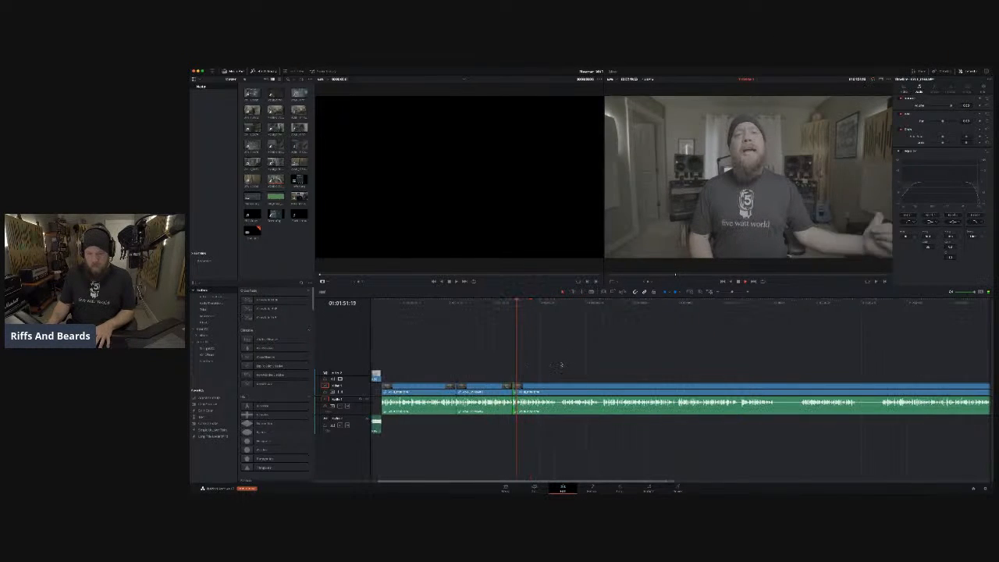
Split the talking-head clip at the pause at about 01:02:10, and play back from just after the previous cut.
{"action": "left_click", "coordinate": [546, 303]}
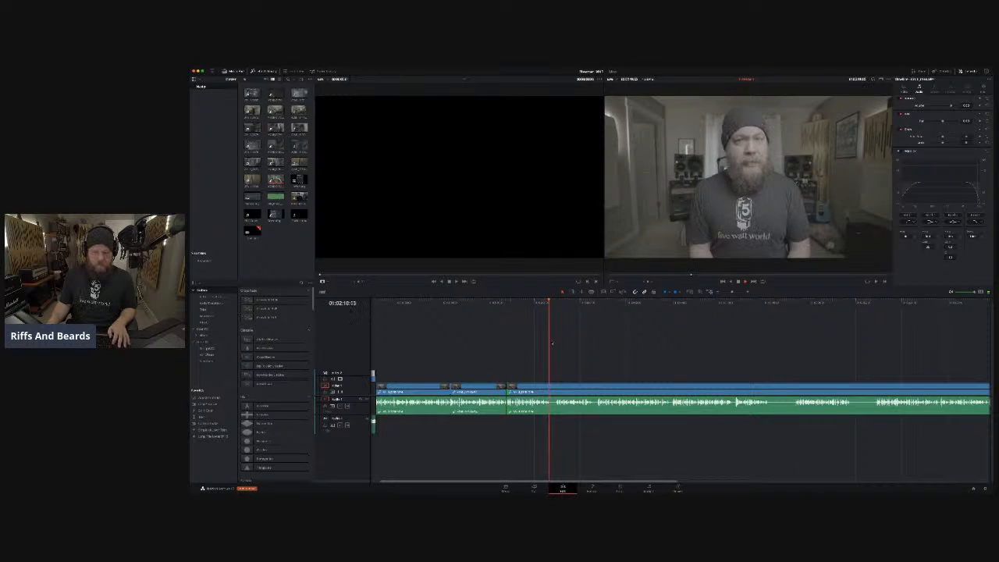
{"action": "key", "text": "super+b"}
{"action": "left_click_drag", "start_coordinate": [519, 303], "coordinate": [509, 303]}
{"action": "key", "text": "space"}
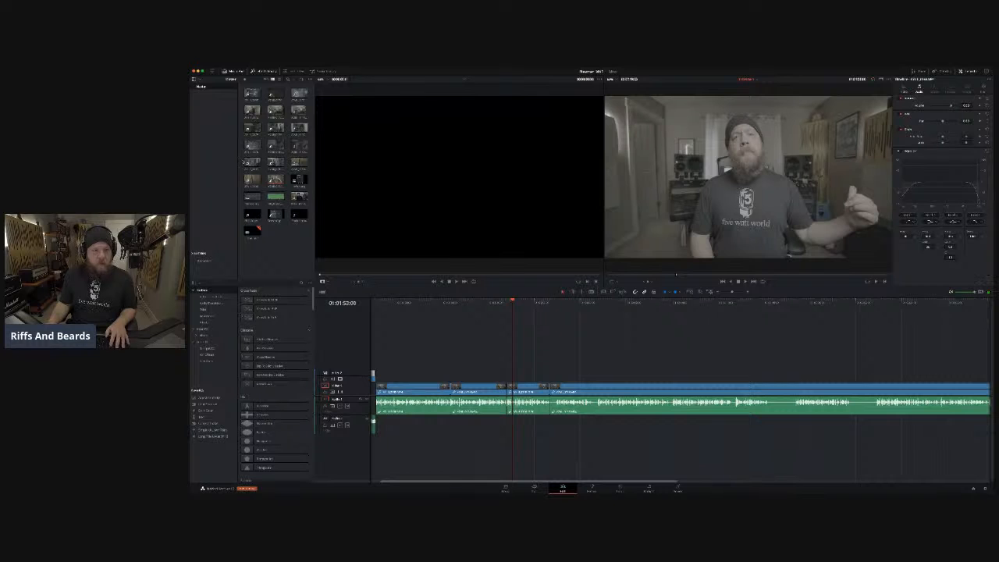
Overlay the cone-shaped isolator close-up from its steadier part on the second video track at about 01:01:53, and play it back.
{"action": "double_click", "coordinate": [299, 163]}
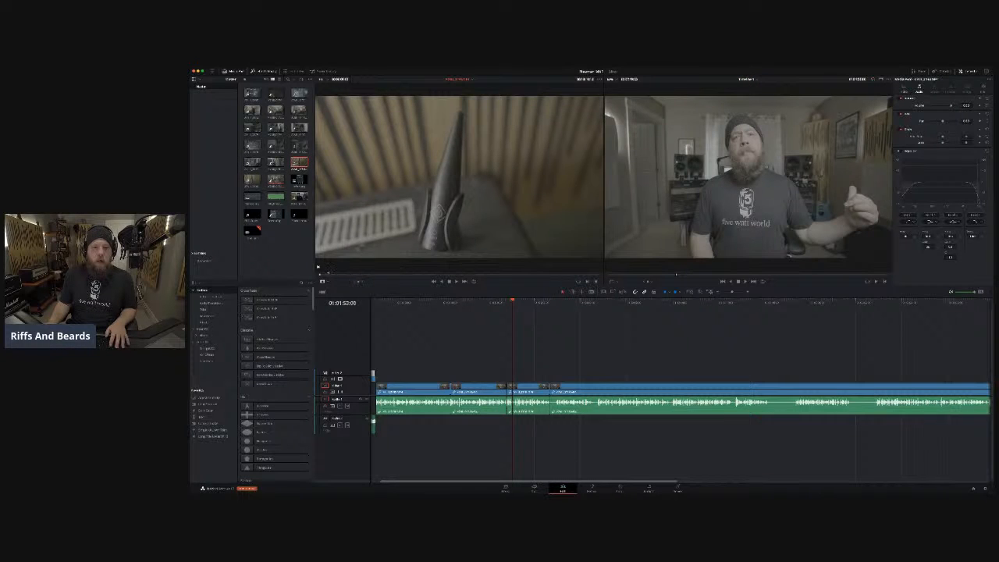
{"action": "left_click_drag", "start_coordinate": [332, 276], "coordinate": [371, 275]}
{"action": "left_click_drag", "start_coordinate": [454, 266], "coordinate": [515, 377]}
{"action": "key", "text": "space"}
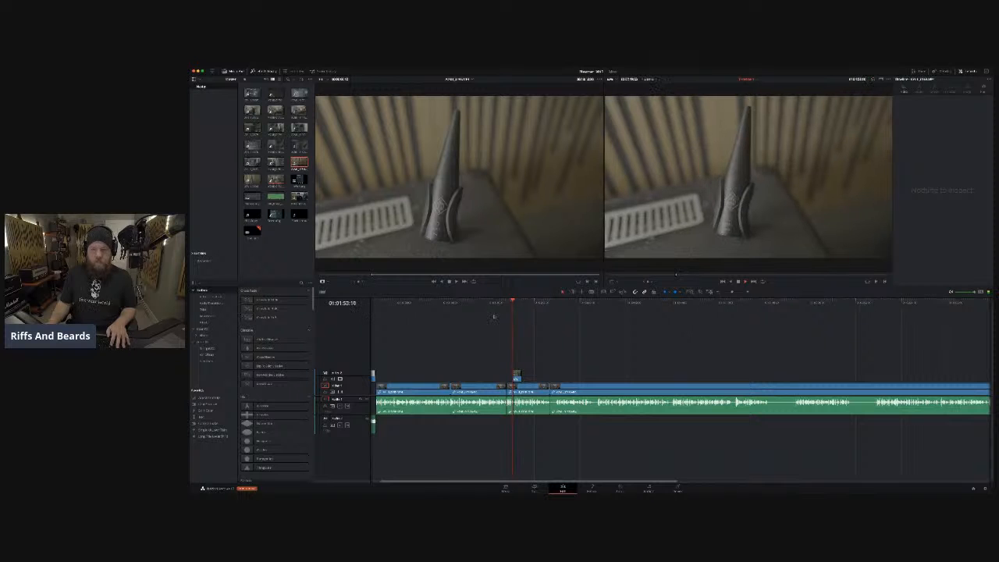
{"action": "key", "text": "space"}
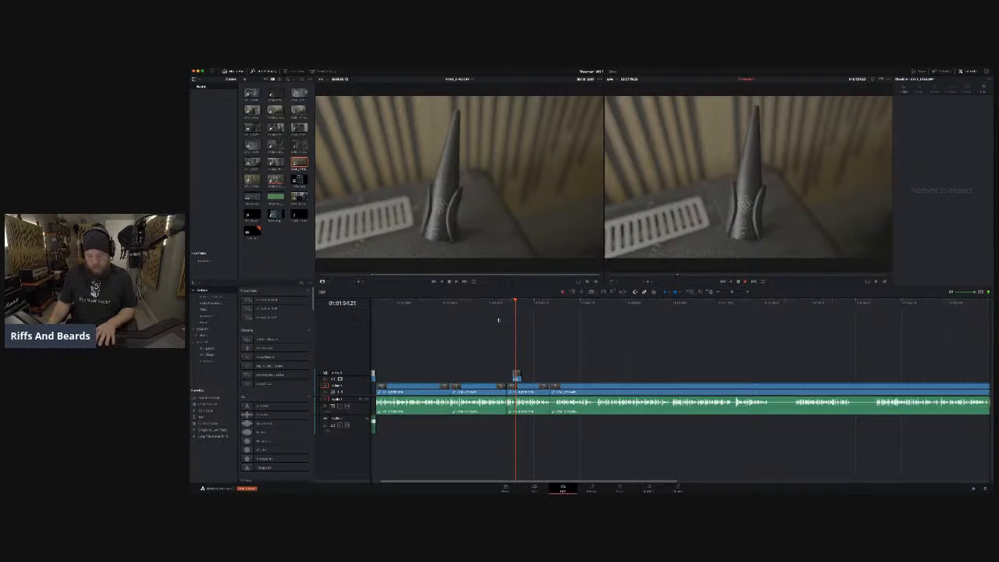
Move the isolator close-up later on the second video track, and play the talking-head segment beneath from its start.
{"action": "key", "text": "super+equal"}
{"action": "key", "text": "super+equal"}
{"action": "left_click_drag", "start_coordinate": [691, 375], "coordinate": [736, 375]}
{"action": "left_click_drag", "start_coordinate": [678, 302], "coordinate": [653, 314]}
{"action": "key", "text": "space"}
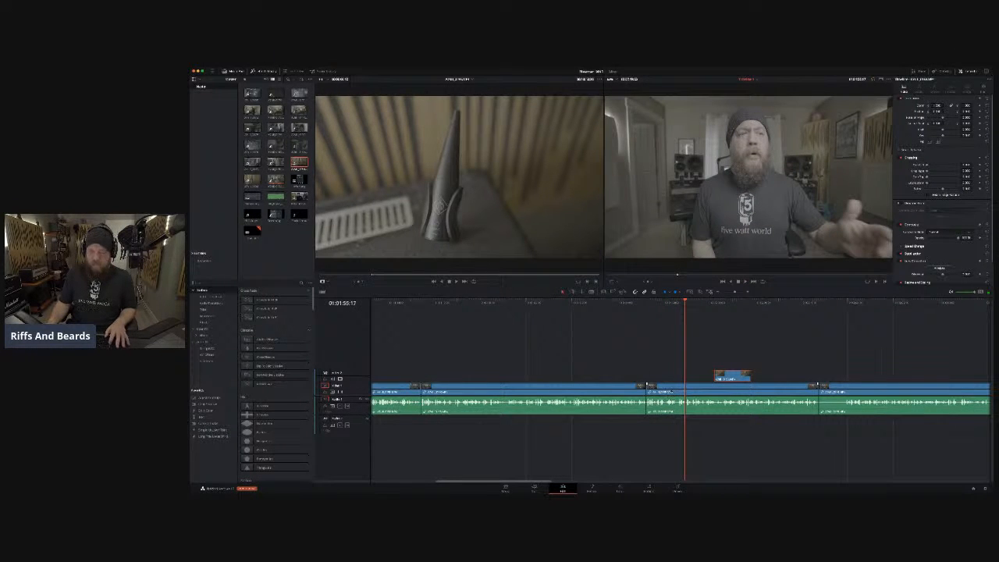
Ripple-trim the pause at the start of the segment at about 01:01:50, and shift the isolator close-up toward that segment's end.
{"action": "key", "text": "t"}
{"action": "left_click_drag", "start_coordinate": [649, 386], "coordinate": [680, 383]}
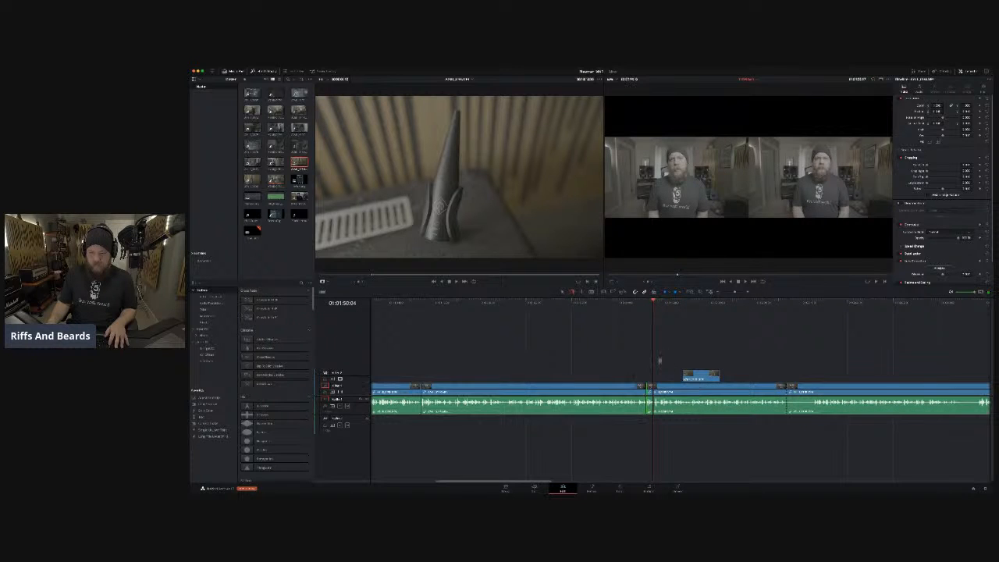
{"action": "left_click", "coordinate": [634, 302]}
{"action": "key", "text": "space"}
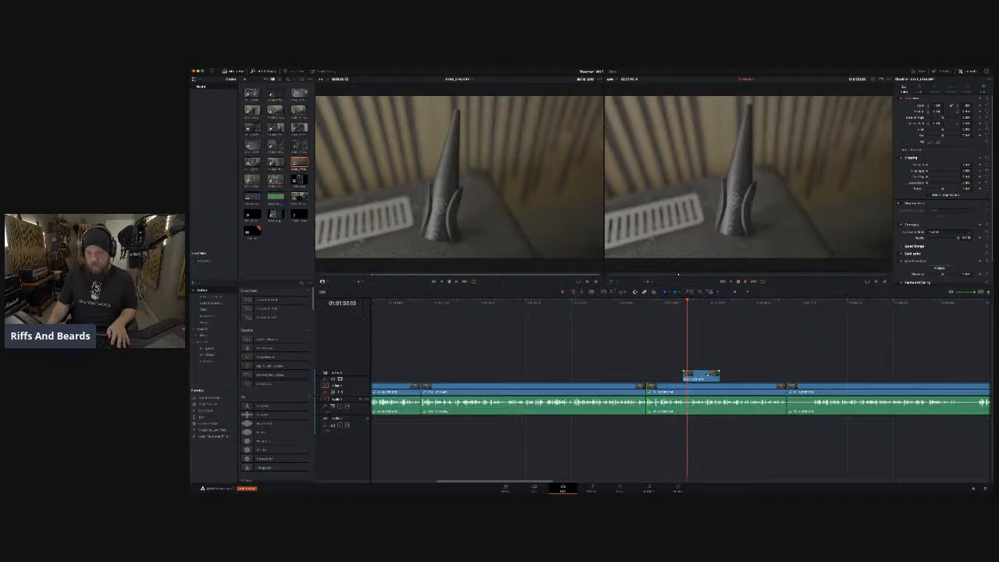
{"action": "left_click_drag", "start_coordinate": [707, 375], "coordinate": [760, 376]}
{"action": "key", "text": "space"}
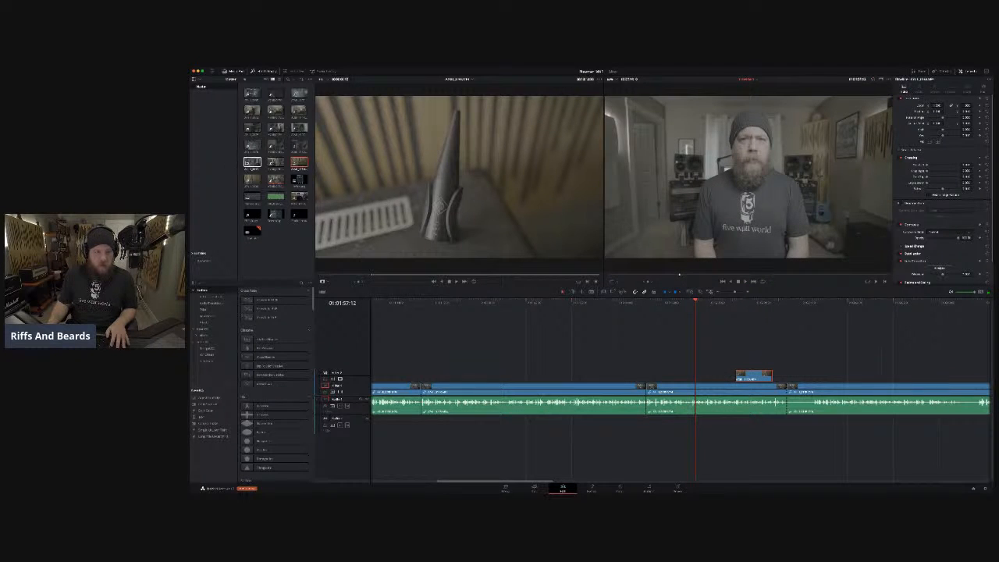
Preview the speaker B-roll clips and place the wide subwoofer shot on the second video track near the start of the current segment.
{"action": "left_click", "coordinate": [299, 146]}
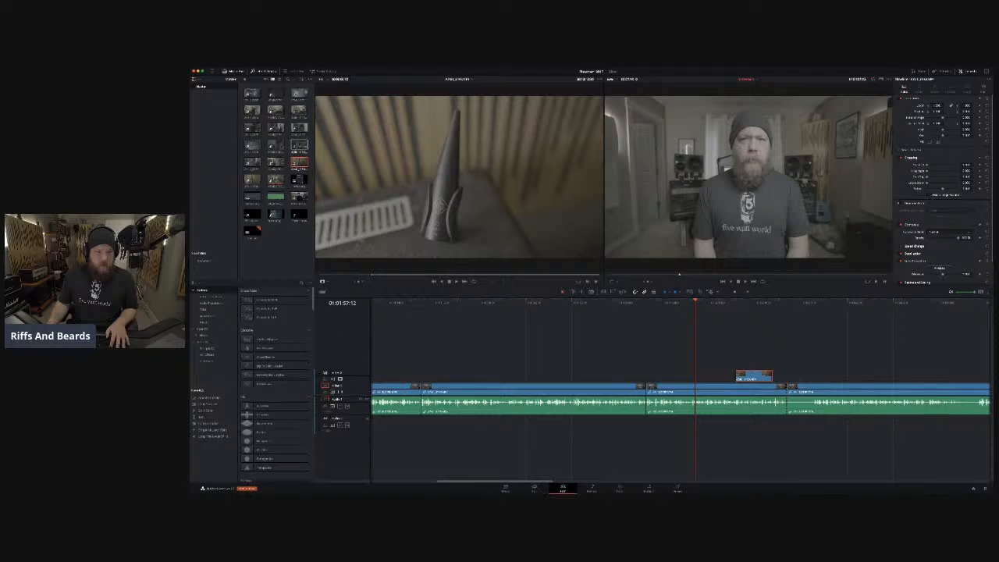
{"action": "left_click_drag", "start_coordinate": [299, 146], "coordinate": [383, 218]}
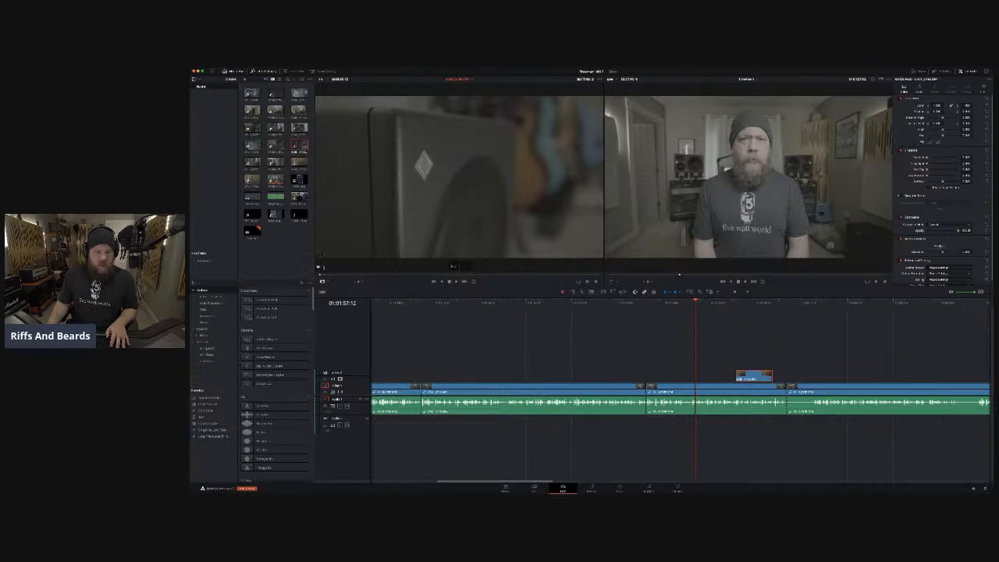
{"action": "key", "text": "space"}
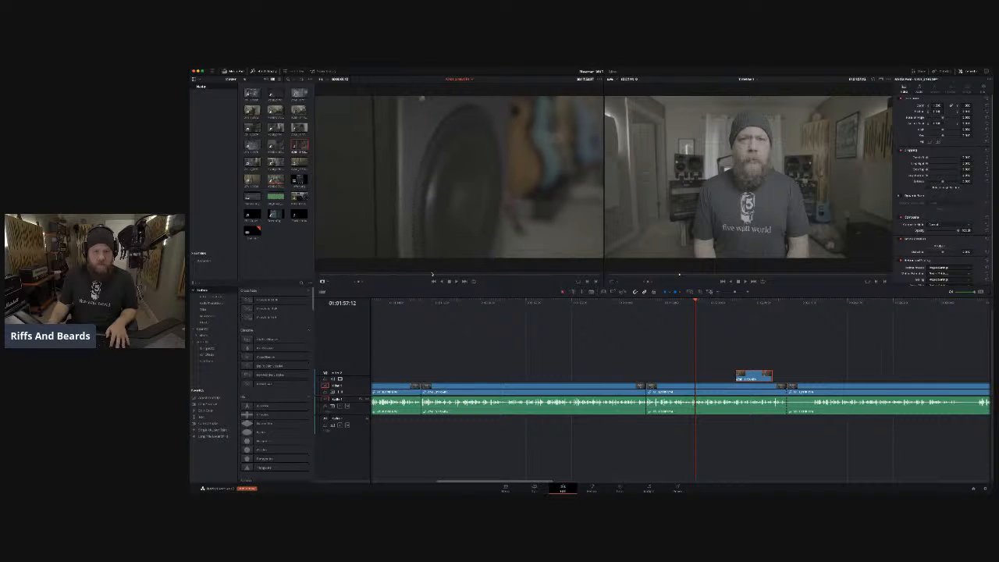
{"action": "double_click", "coordinate": [252, 163]}
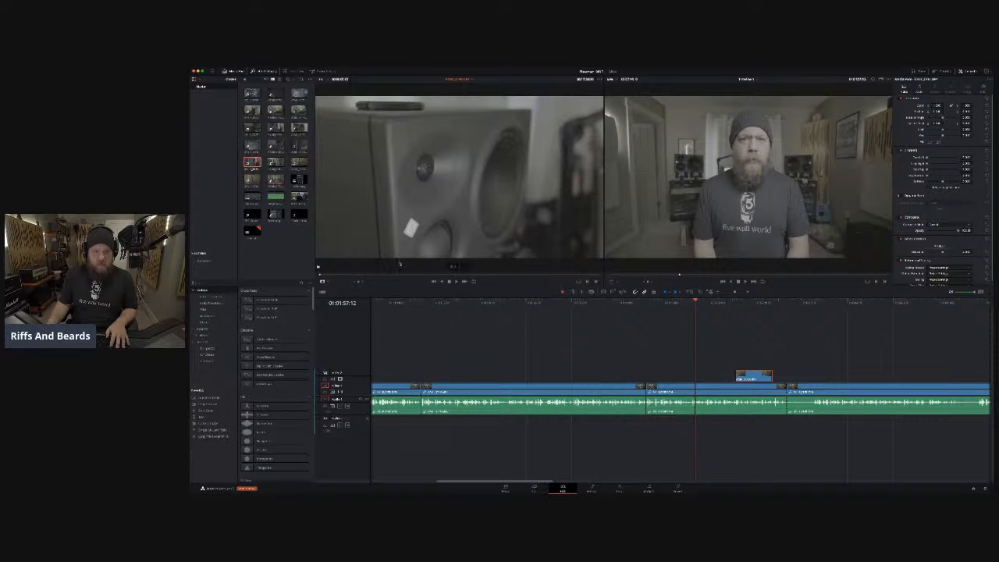
{"action": "double_click", "coordinate": [275, 145]}
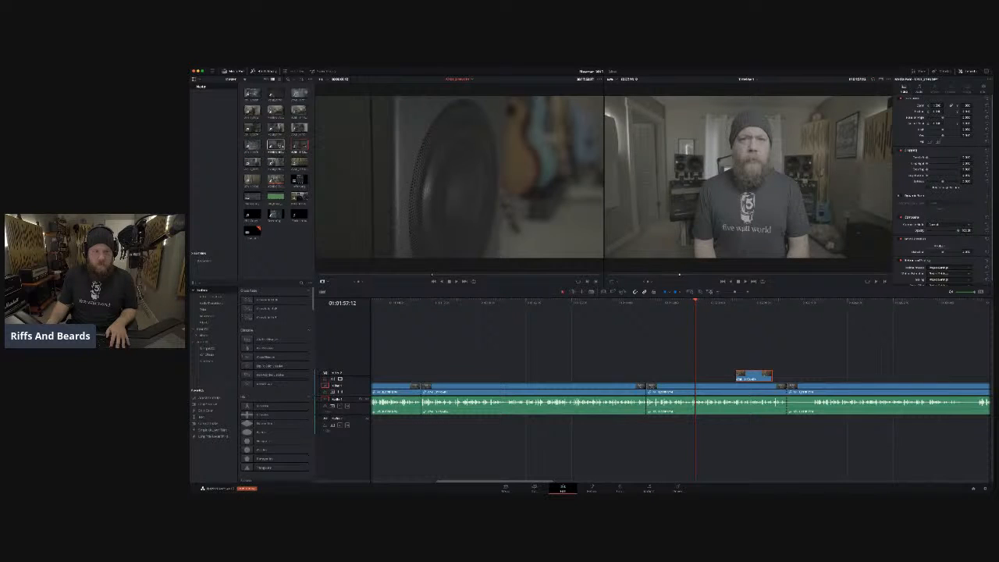
{"action": "left_click_drag", "start_coordinate": [319, 267], "coordinate": [372, 273]}
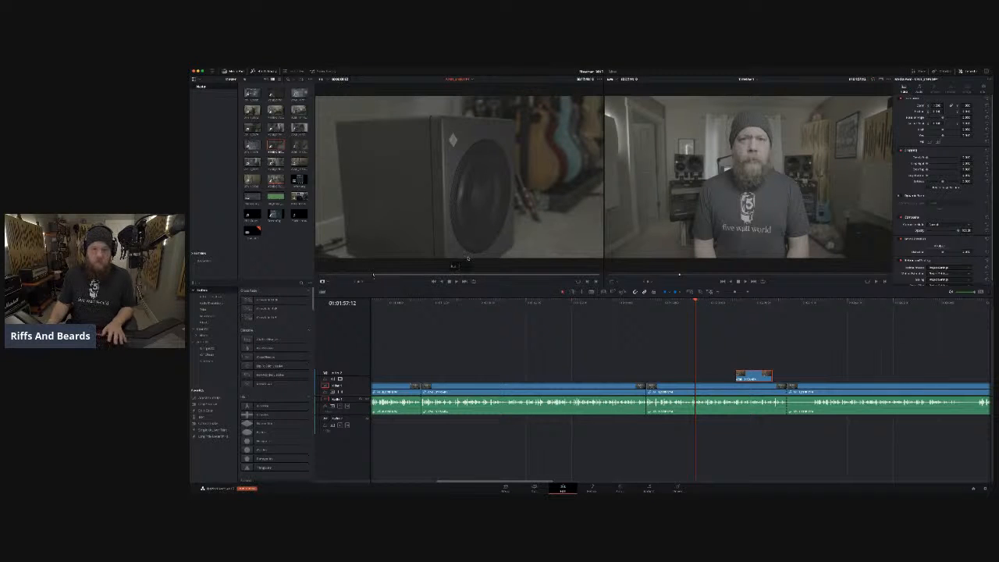
{"action": "left_click_drag", "start_coordinate": [459, 179], "coordinate": [663, 385]}
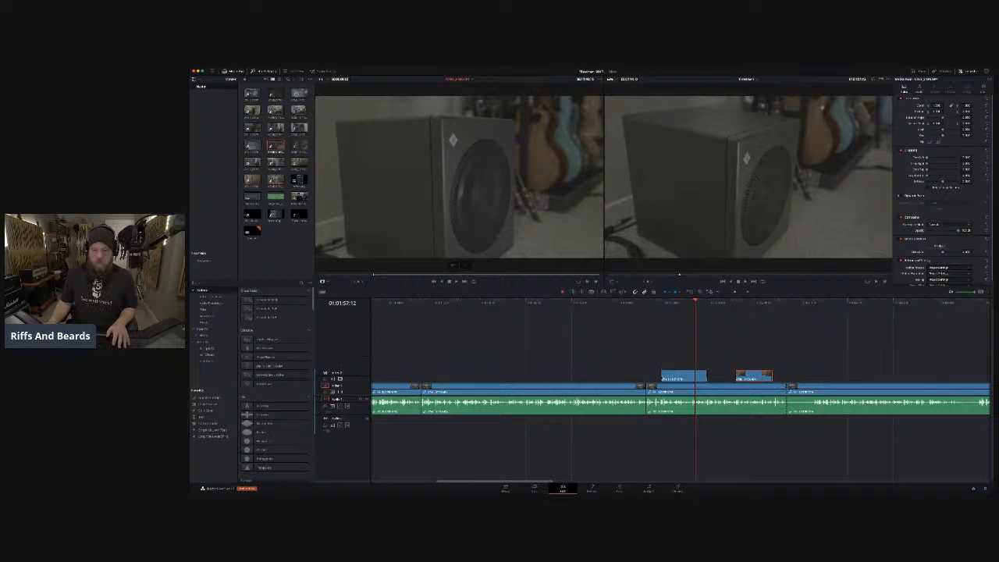
Shift the subwoofer shot slightly later to match the speech, and trim its end to about 01:01:59.
{"action": "left_click", "coordinate": [659, 302]}
{"action": "key", "text": "space"}
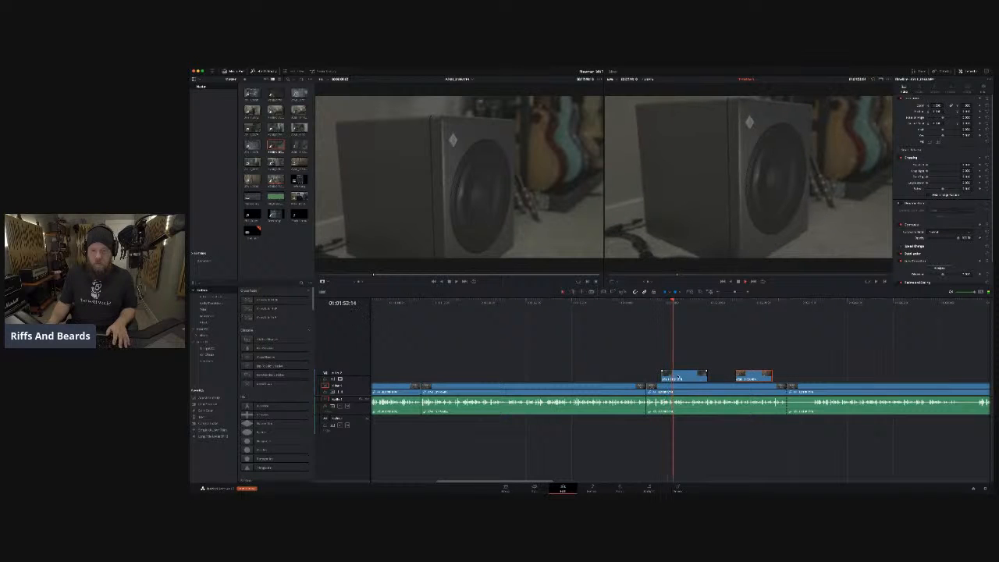
{"action": "left_click_drag", "start_coordinate": [691, 378], "coordinate": [704, 380]}
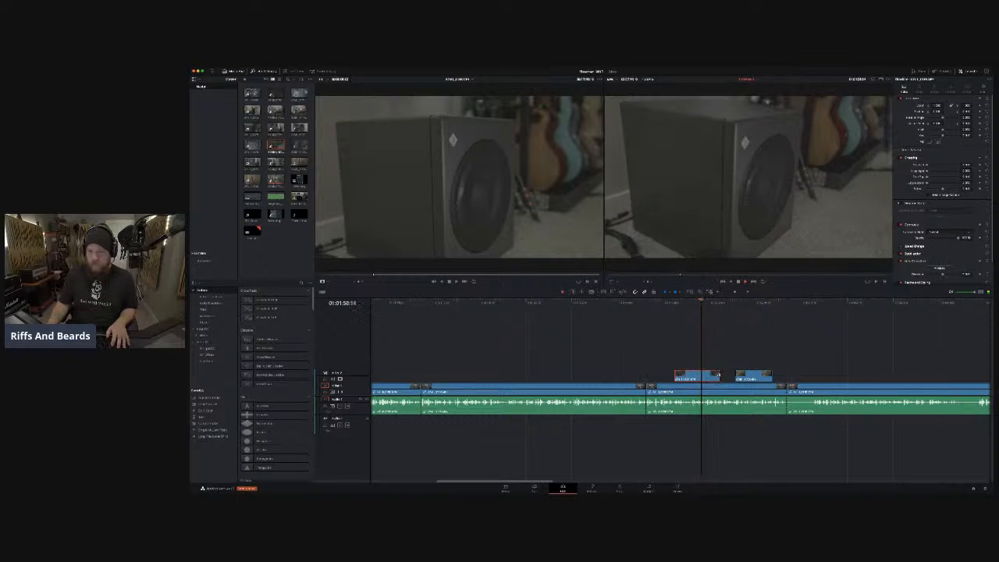
{"action": "left_click_drag", "start_coordinate": [717, 376], "coordinate": [704, 376]}
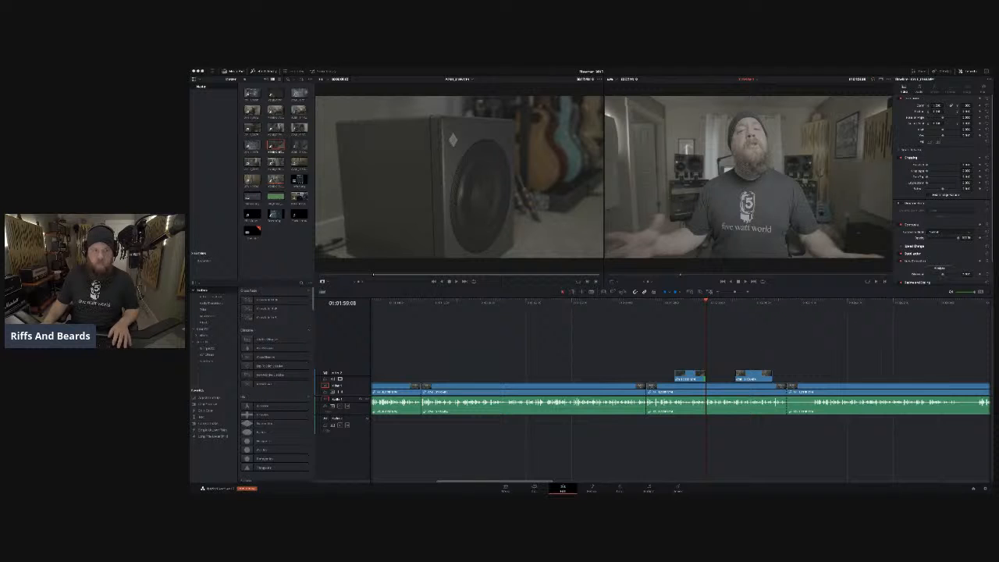
Play on from the end of the subwoofer shot and move the isolator close-up past the next talking-head cut.
{"action": "left_click", "coordinate": [244, 270]}
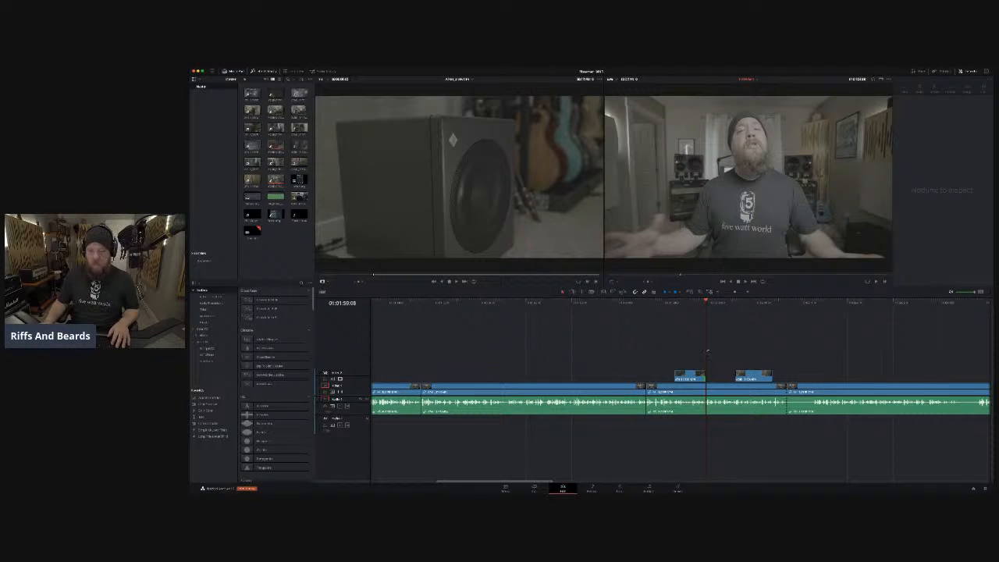
{"action": "left_click_drag", "start_coordinate": [707, 351], "coordinate": [596, 343]}
{"action": "key", "text": "space"}
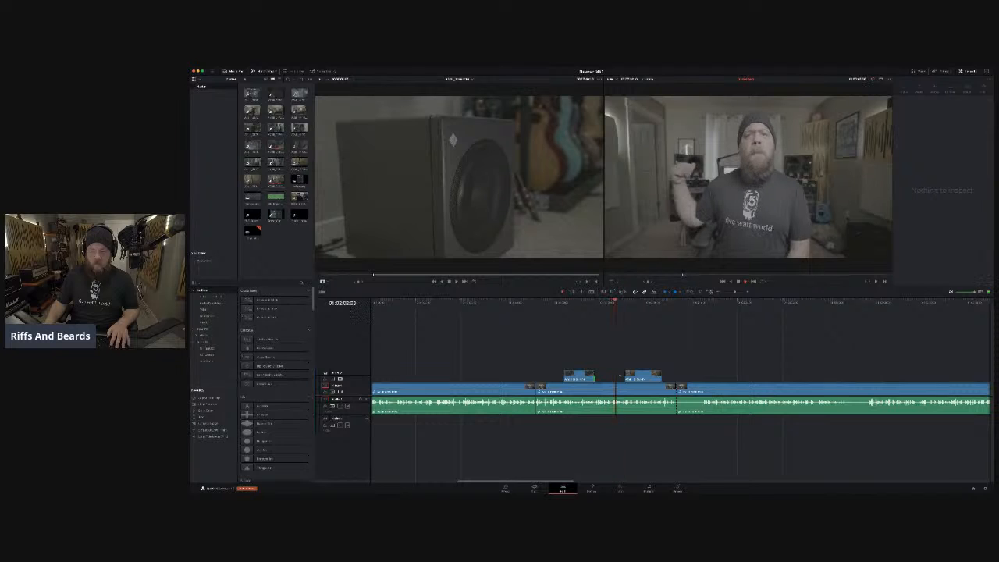
{"action": "left_click_drag", "start_coordinate": [642, 378], "coordinate": [773, 378]}
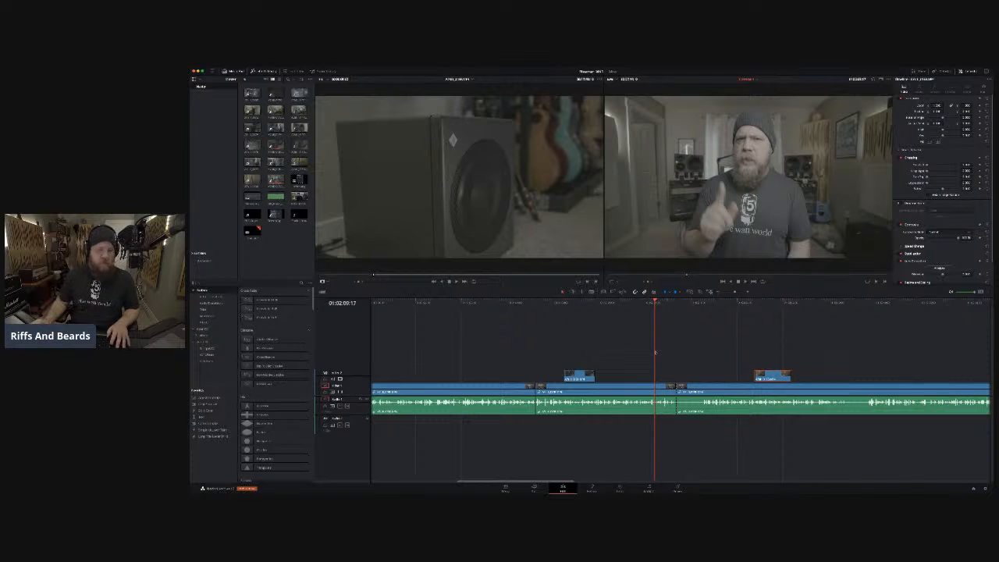
Ripple-trim the pause after the cut at about 01:02:13 up to the speech, and play back the join.
{"action": "key", "text": "space"}
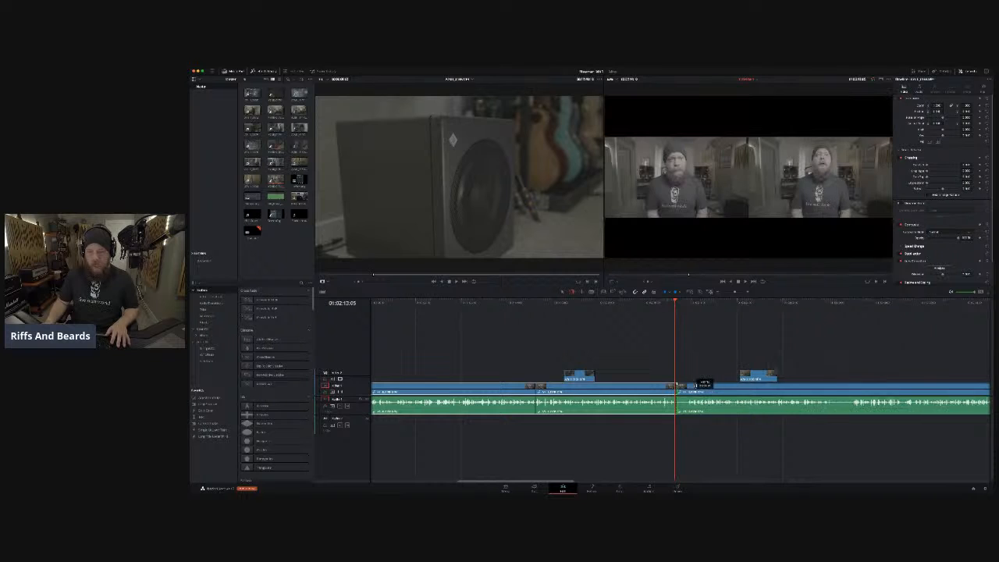
{"action": "left_click_drag", "start_coordinate": [707, 383], "coordinate": [708, 383]}
{"action": "key", "text": "space"}
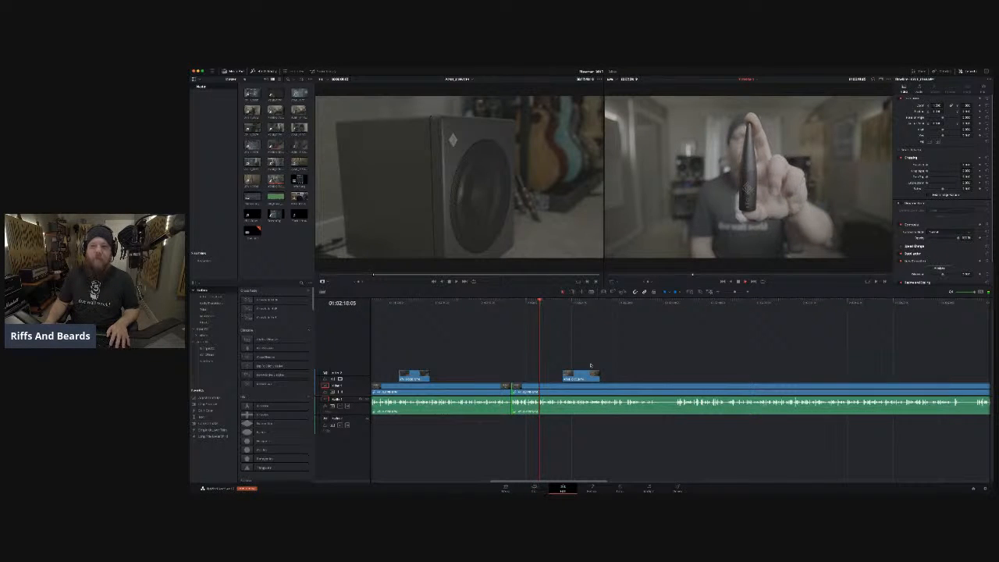
Move the isolator close-up to start at about 01:02:18, where the isolator is held up to the camera, and review the placement.
{"action": "left_click_drag", "start_coordinate": [530, 302], "coordinate": [525, 303]}
{"action": "key", "text": "space"}
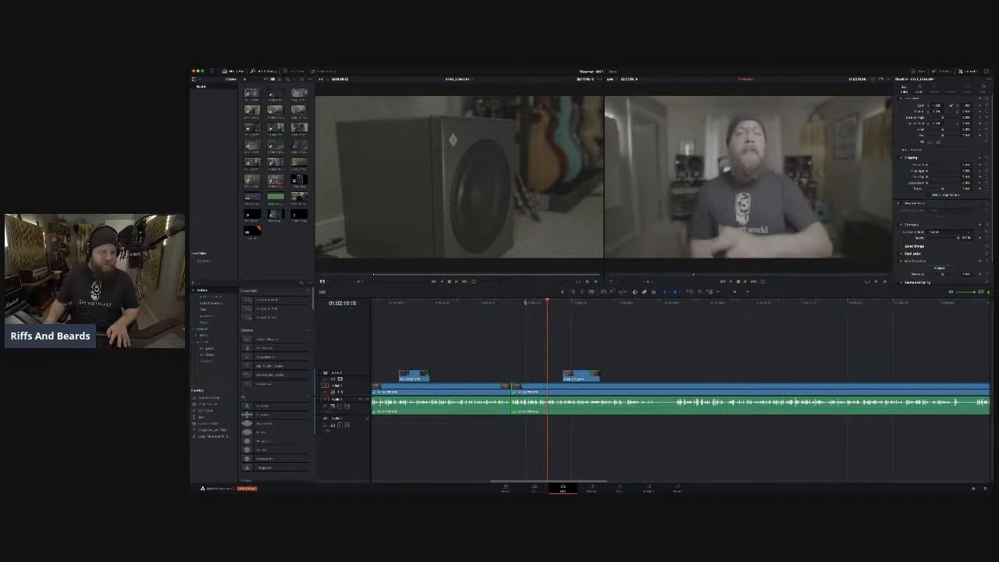
{"action": "key", "text": "space"}
{"action": "left_click_drag", "start_coordinate": [570, 380], "coordinate": [546, 379]}
{"action": "left_click", "coordinate": [531, 302]}
{"action": "key", "text": "space"}
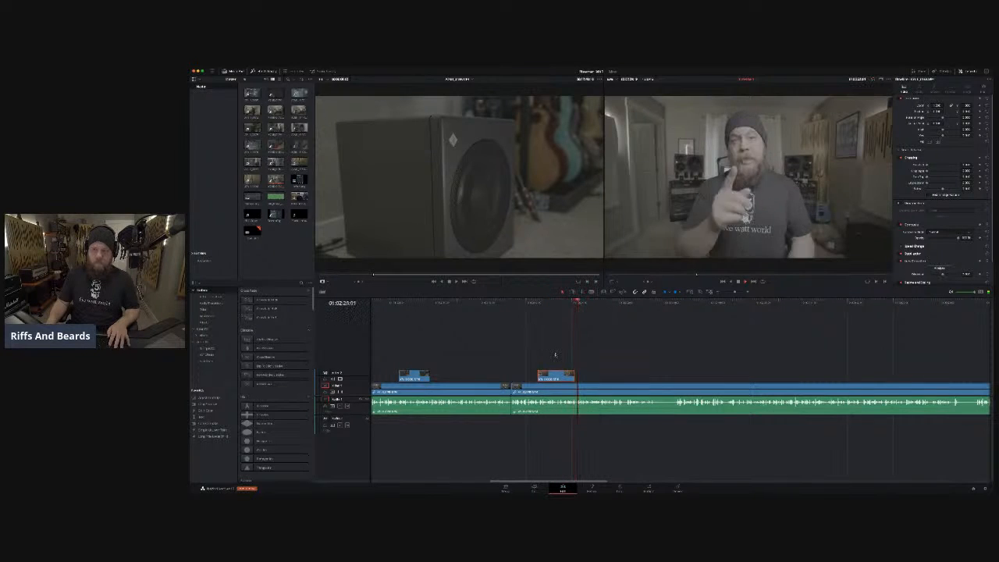
Shorten the end of the isolator close-up slightly and continue playback of the talking-head segment.
{"action": "key", "text": "space"}
{"action": "left_click_drag", "start_coordinate": [573, 375], "coordinate": [566, 374]}
{"action": "key", "text": "space"}
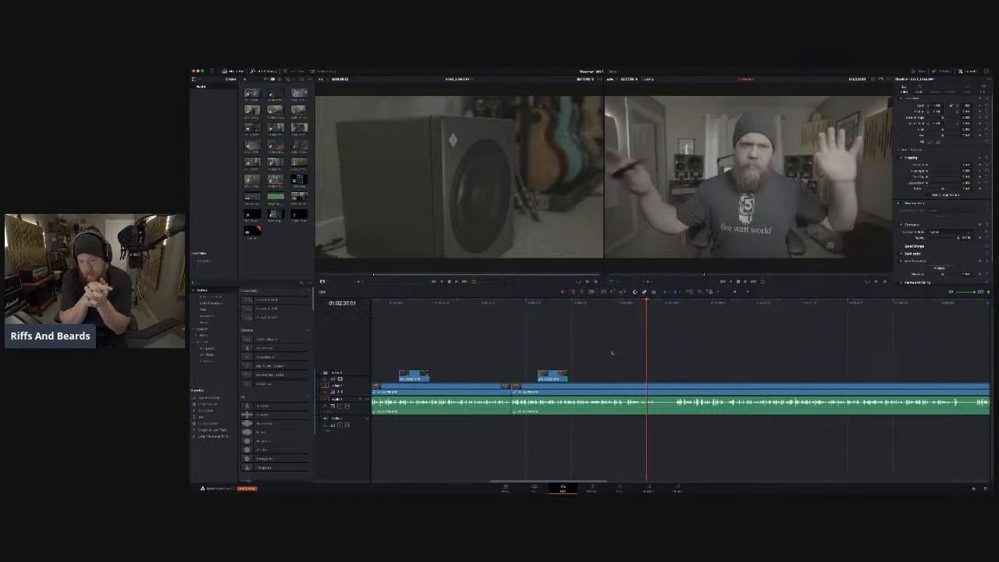
Split the talking-head clip at the pause at about 01:02:39 and ripple-trim the silence after the cut.
{"action": "key", "text": "space"}
{"action": "key", "text": "ctrl+b"}
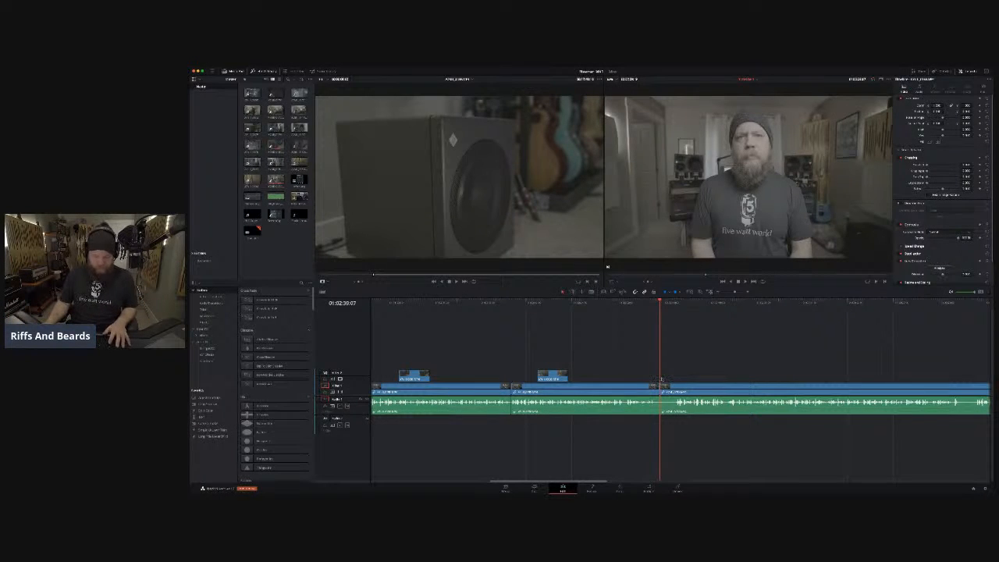
{"action": "left_click_drag", "start_coordinate": [670, 390], "coordinate": [679, 387]}
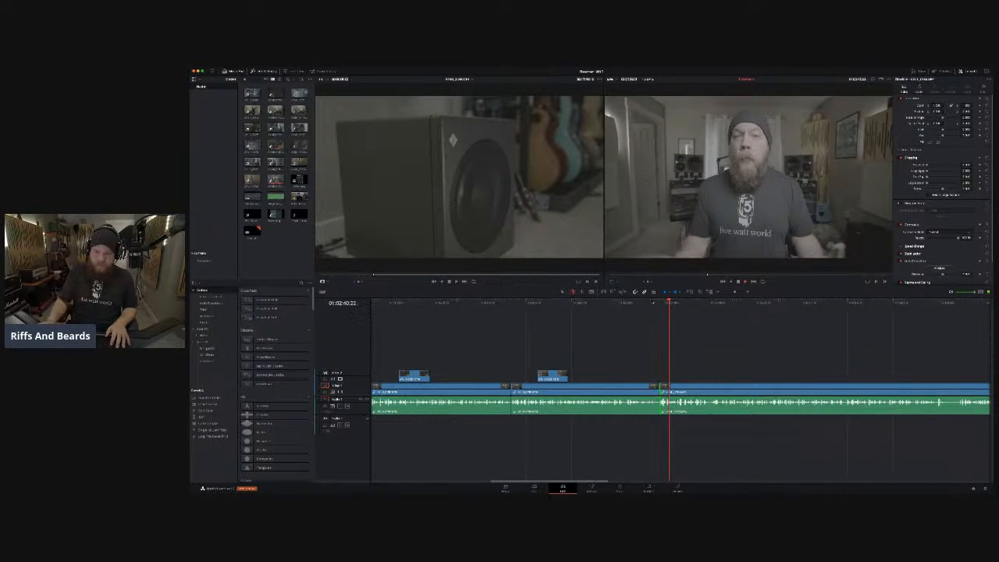
Ripple-trim the end of the outgoing talking-head clip at the new cut to tighten the remaining gap.
{"action": "key", "text": "ctrl+equal"}
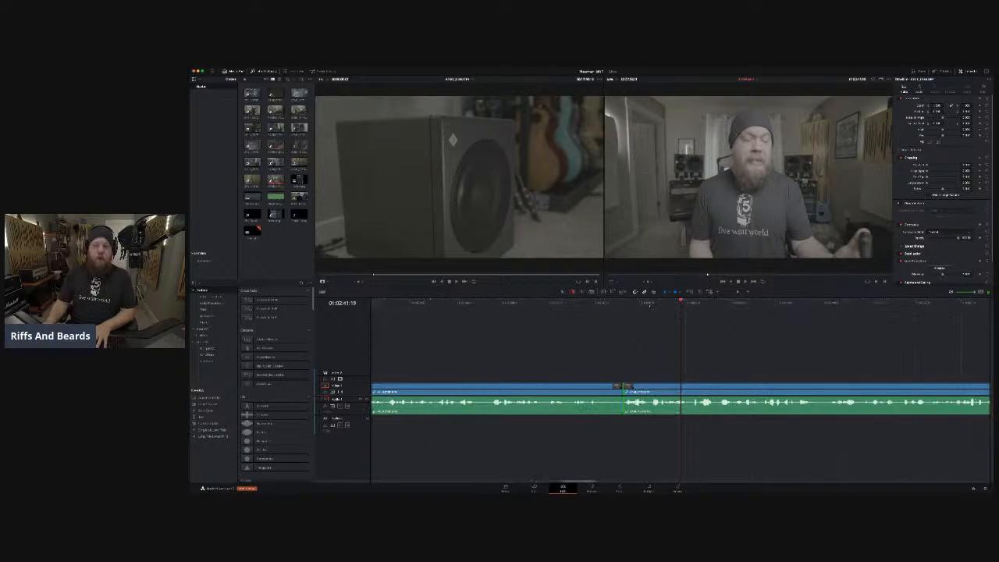
{"action": "key", "text": "ctrl+equal"}
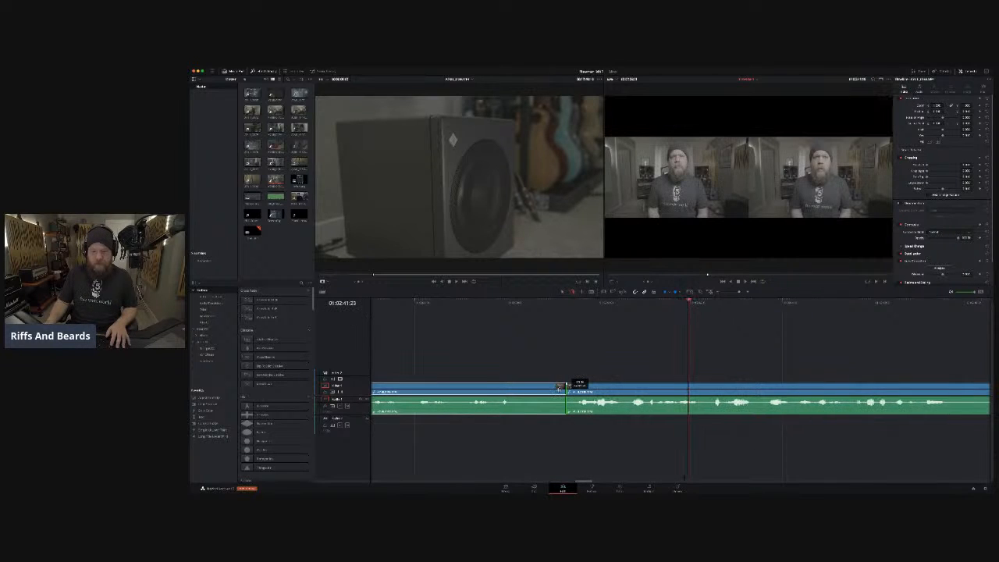
{"action": "mouse_move", "coordinate": [564, 385]}
{"action": "left_mouse_down"}
{"action": "mouse_move", "coordinate": [538, 384]}
{"action": "mouse_move", "coordinate": [553, 386]}
{"action": "left_mouse_up"}
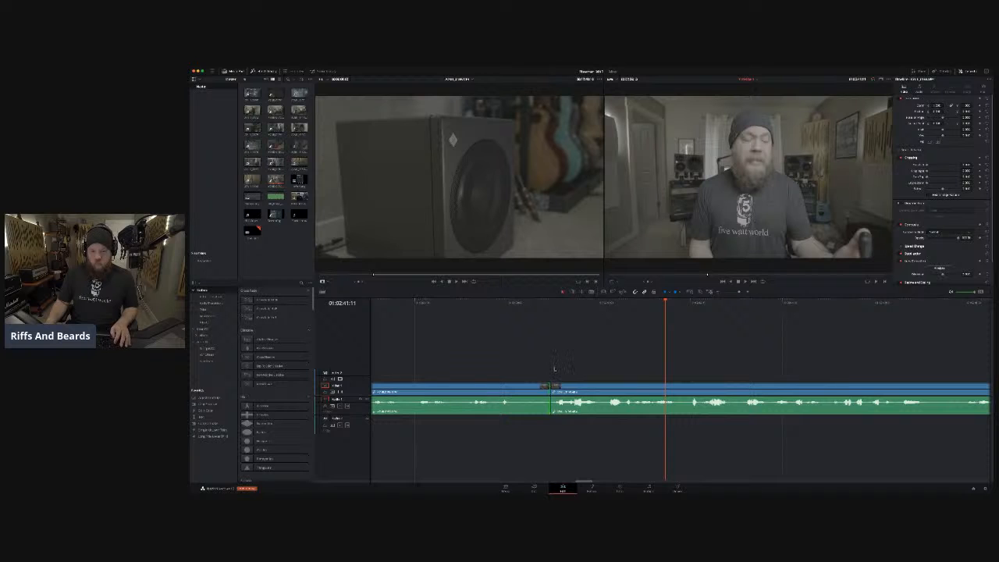
Roll only the video edit point later than the audio cut so the next speech starts under the outgoing picture, checking by playback.
{"action": "left_click_drag", "start_coordinate": [551, 386], "coordinate": [562, 385]}
{"action": "left_click", "coordinate": [519, 300]}
{"action": "key", "text": "space"}
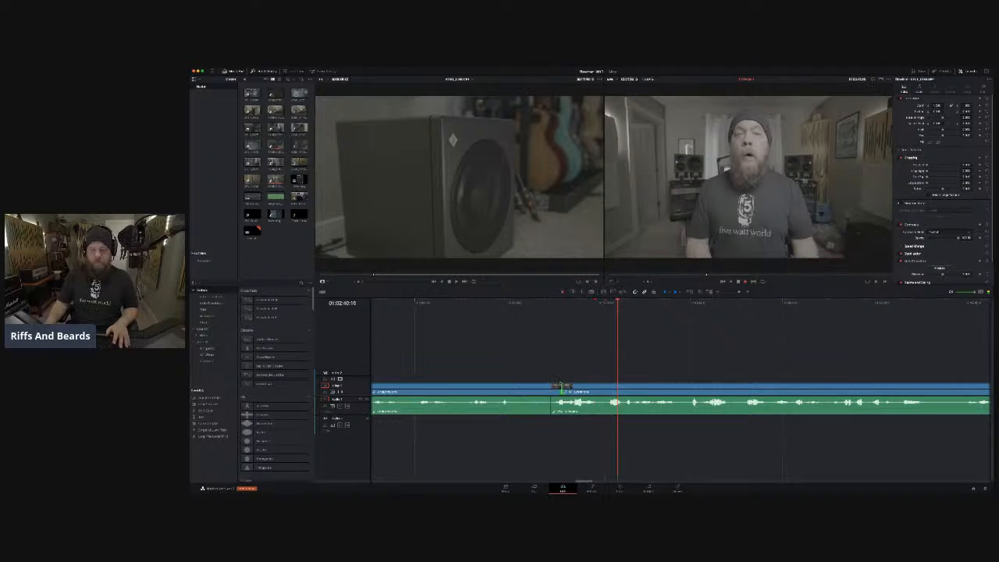
{"action": "left_click_drag", "start_coordinate": [562, 386], "coordinate": [571, 385]}
{"action": "left_click", "coordinate": [515, 303]}
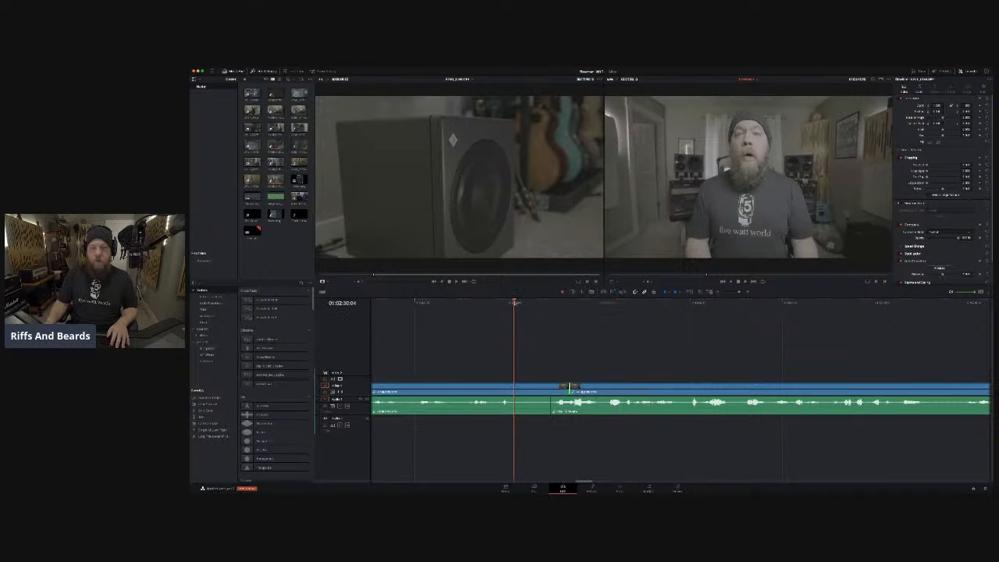
Try rolling the video edit point earlier than the audio cut, review the playback, and roll it back later than the audio cut.
{"action": "key", "text": "space"}
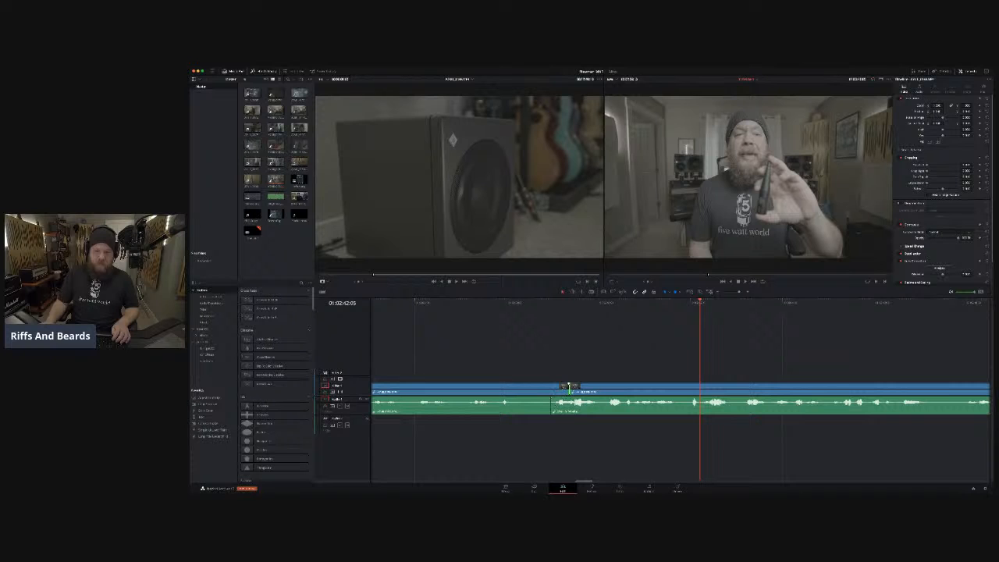
{"action": "left_click_drag", "start_coordinate": [569, 386], "coordinate": [536, 390]}
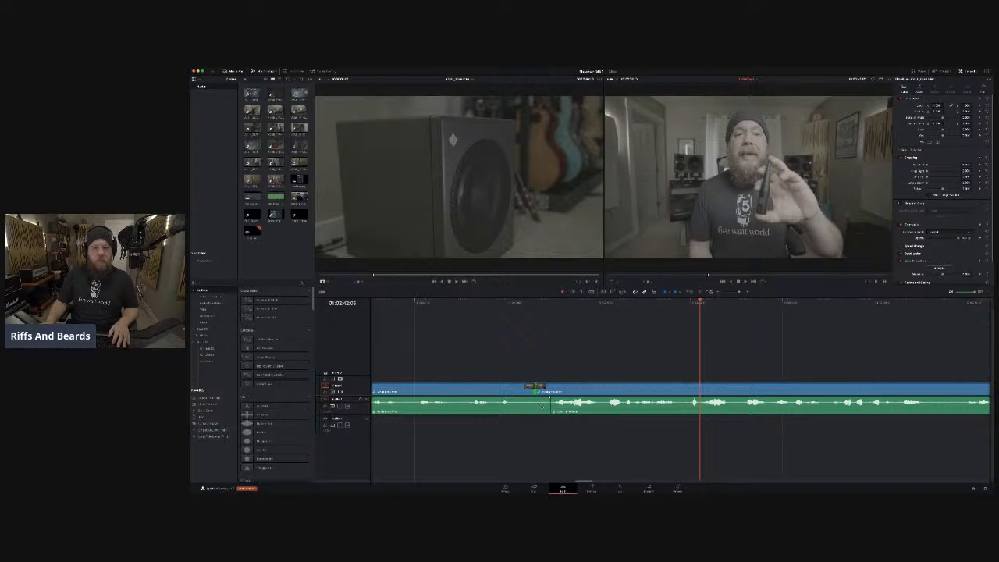
{"action": "key", "text": "slash"}
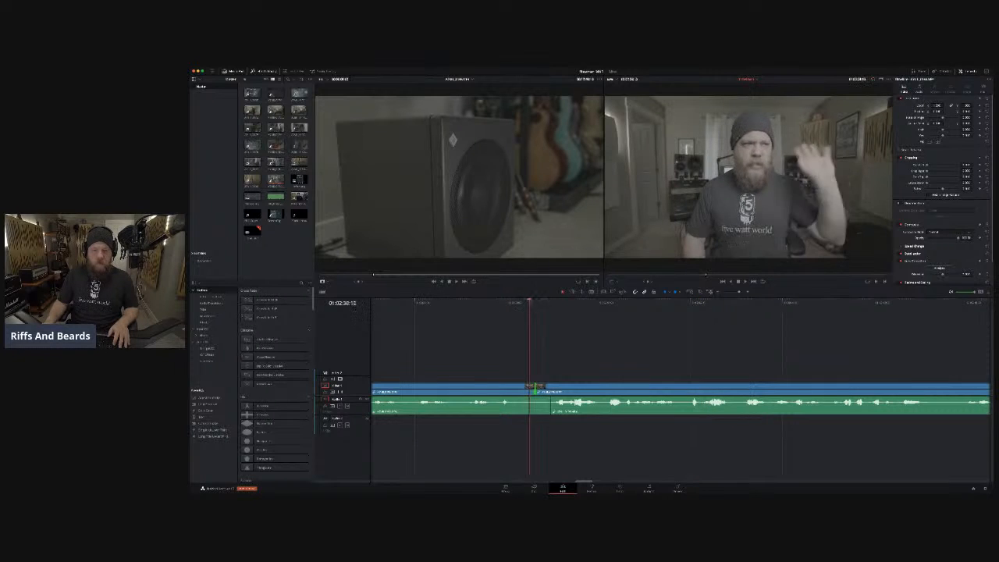
{"action": "key", "text": "slash"}
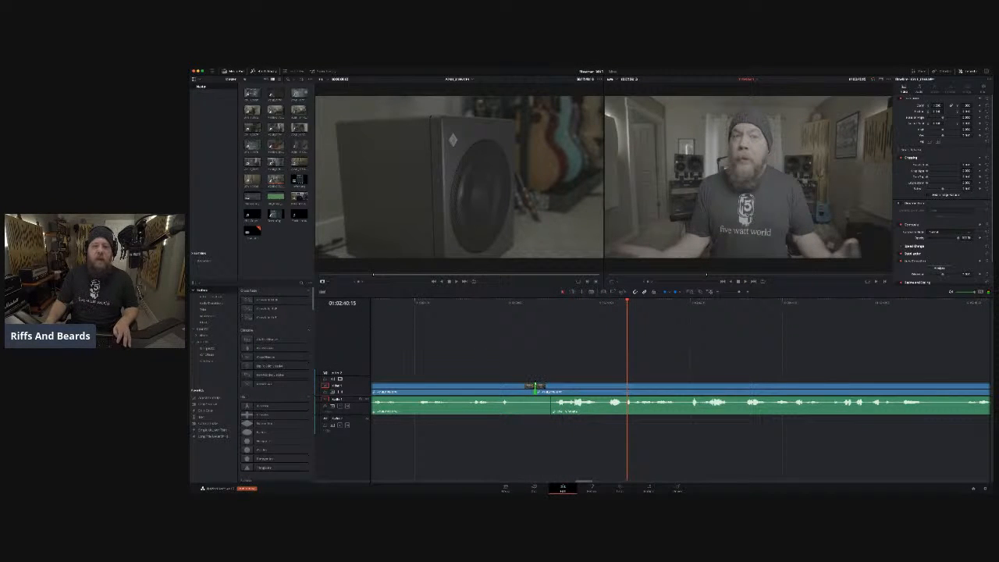
{"action": "left_click_drag", "start_coordinate": [533, 386], "coordinate": [570, 387]}
{"action": "key", "text": "slash"}
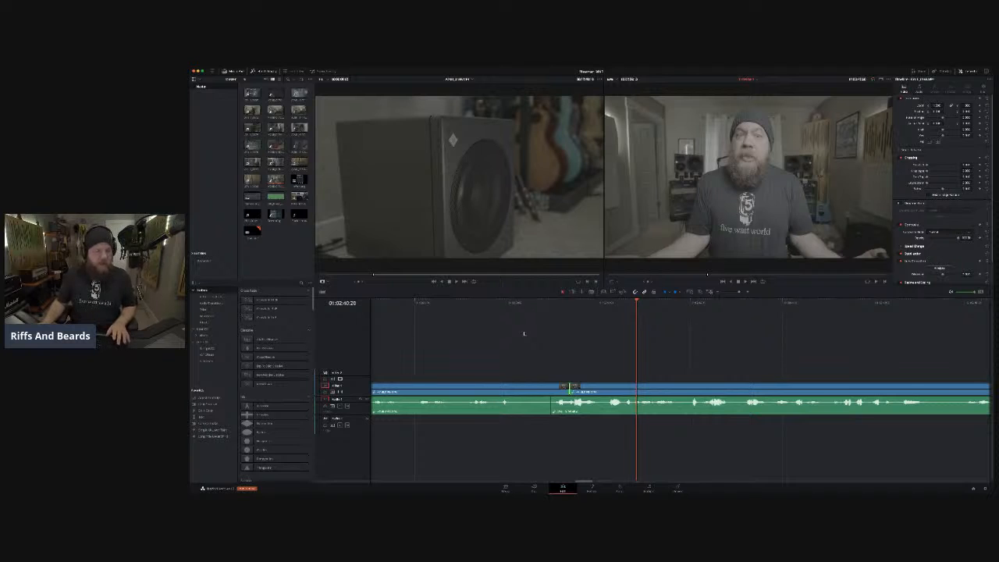
Play the talking-head segment through to the next pause and split the clip at about 01:03:28.
{"action": "scroll", "coordinate": [551, 338], "scroll_direction": "right", "scroll_amount": 3}
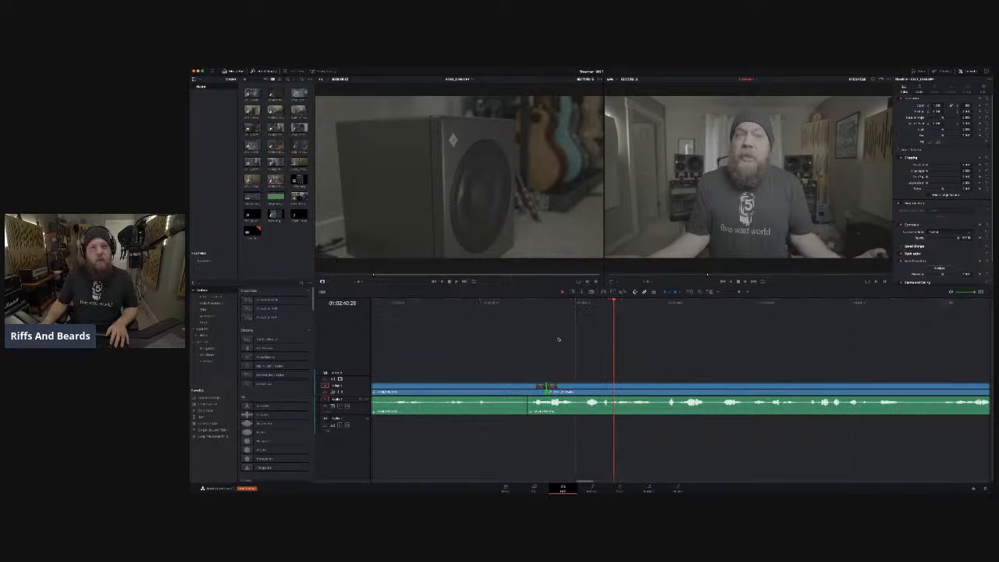
{"action": "scroll", "coordinate": [558, 339], "scroll_direction": "down", "scroll_amount": 2}
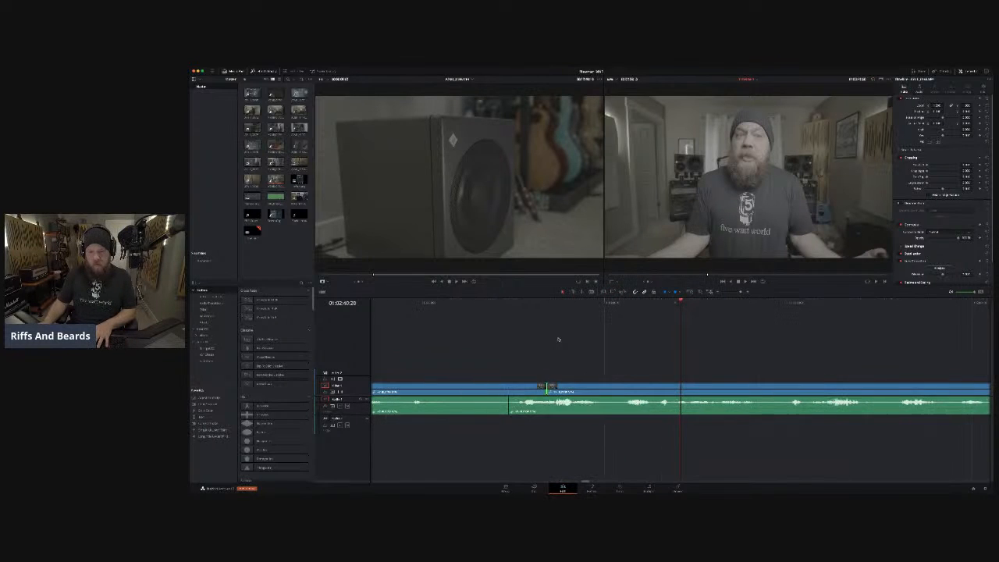
{"action": "scroll", "coordinate": [558, 338], "scroll_direction": "right", "scroll_amount": 8}
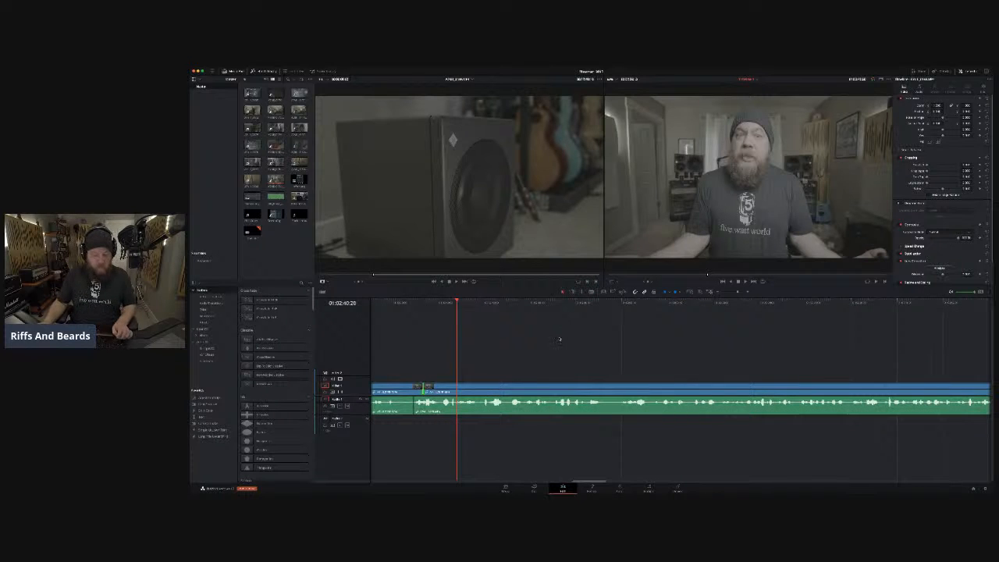
{"action": "left_click", "coordinate": [554, 303]}
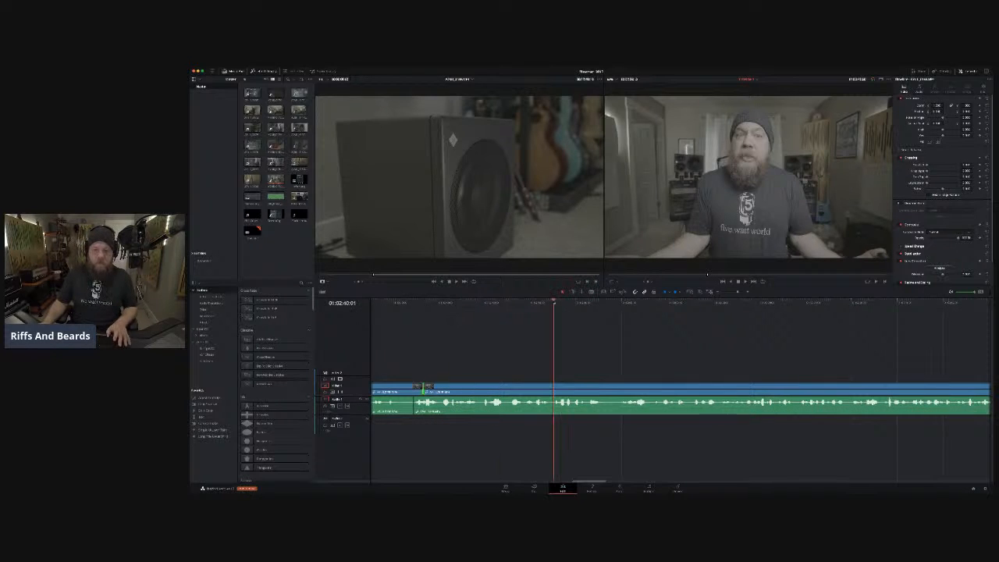
{"action": "key", "text": "space"}
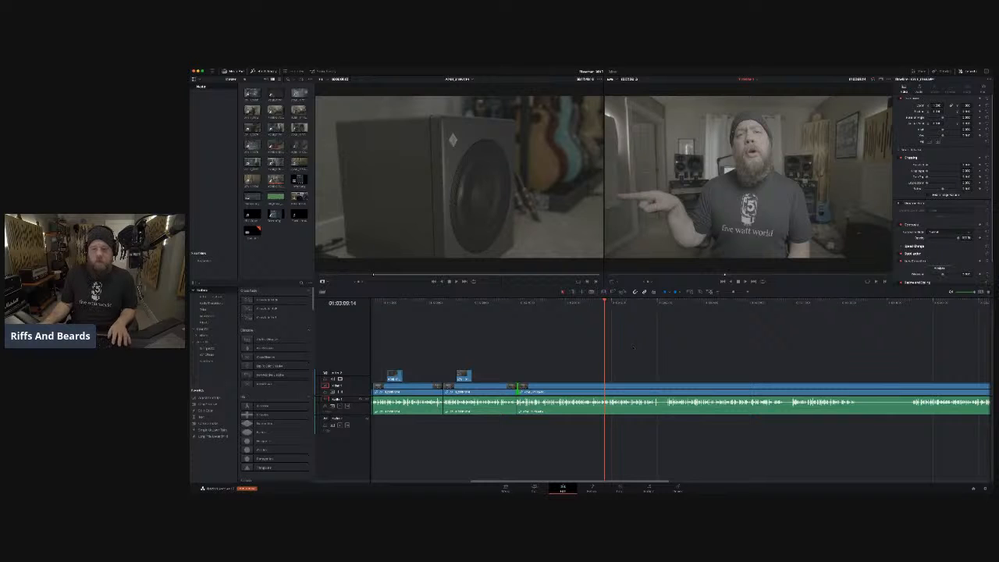
{"action": "key", "text": "space"}
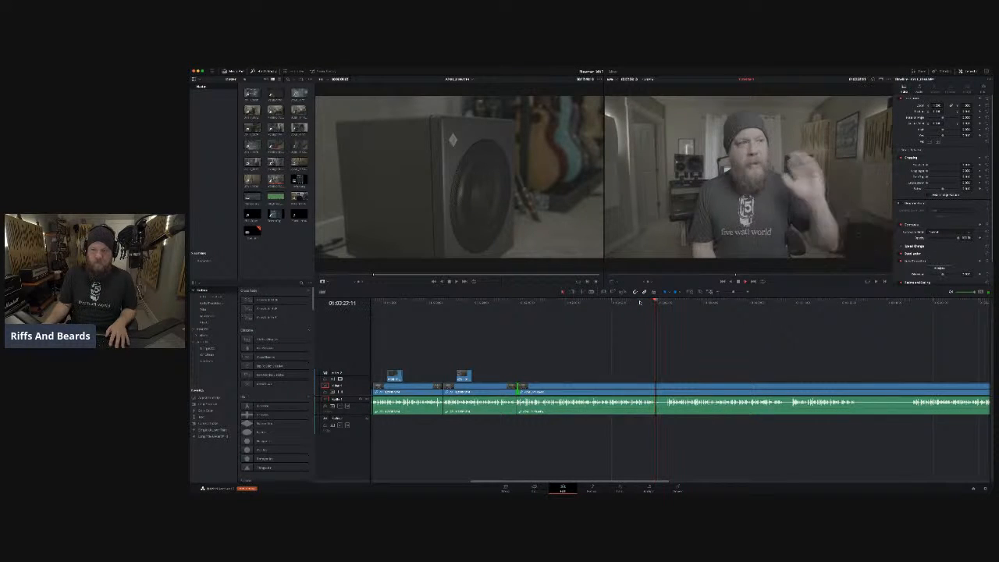
{"action": "key", "text": "space"}
{"action": "key", "text": "super+b"}
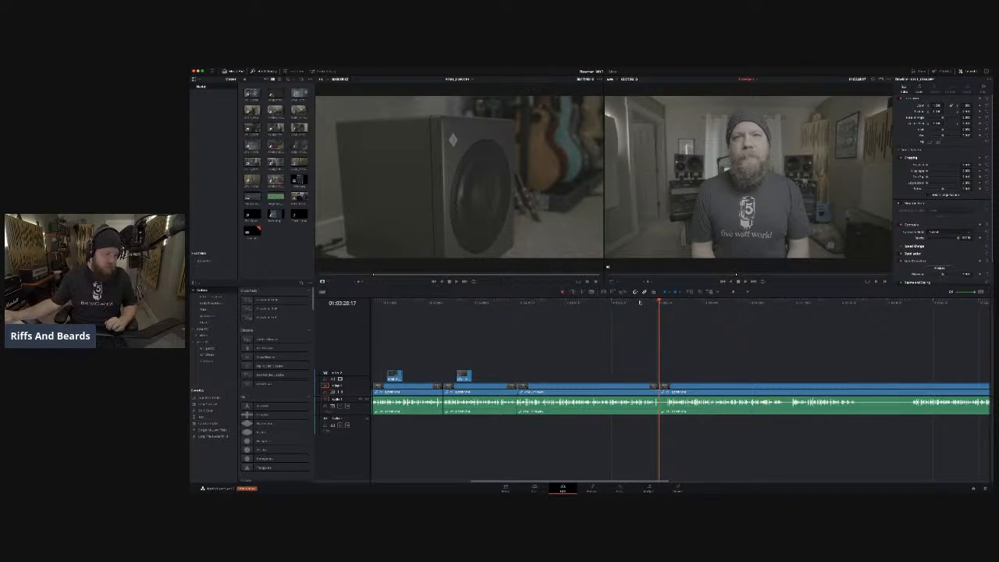
Ripple-trim the silence from the start of the clip after the new cut and check the join by playback.
{"action": "scroll", "coordinate": [639, 303], "scroll_direction": "up", "scroll_amount": 2}
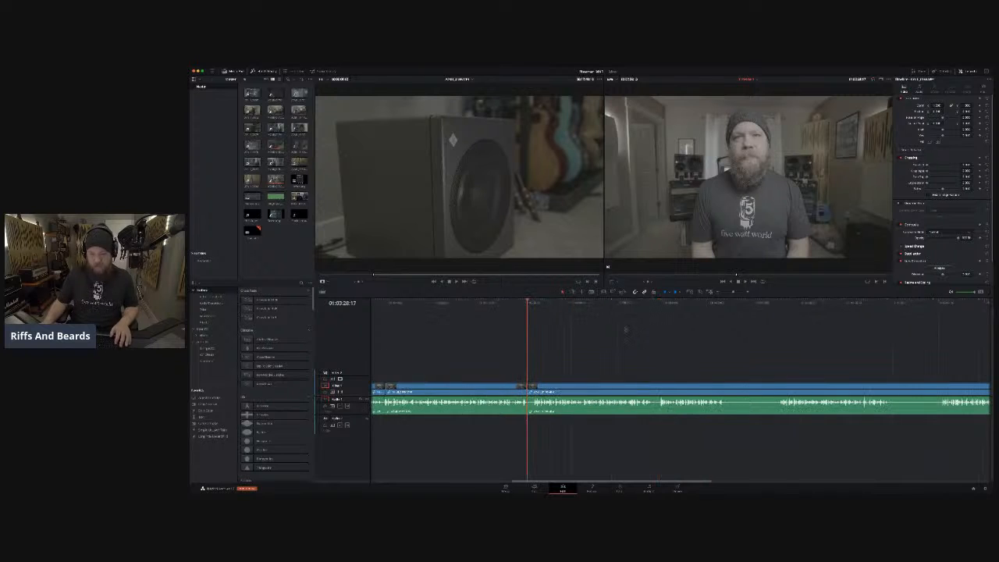
{"action": "scroll", "coordinate": [619, 329], "scroll_direction": "up", "scroll_amount": 2}
{"action": "scroll", "coordinate": [616, 334], "scroll_direction": "right", "scroll_amount": 3}
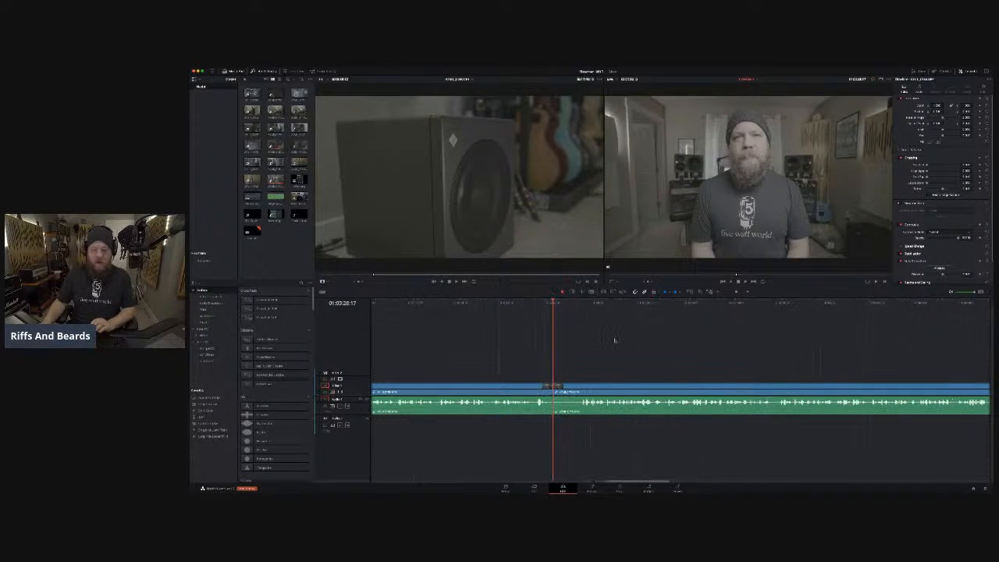
{"action": "mouse_move", "coordinate": [554, 387]}
{"action": "left_mouse_down"}
{"action": "mouse_move", "coordinate": [591, 384]}
{"action": "mouse_move", "coordinate": [555, 386]}
{"action": "left_mouse_up"}
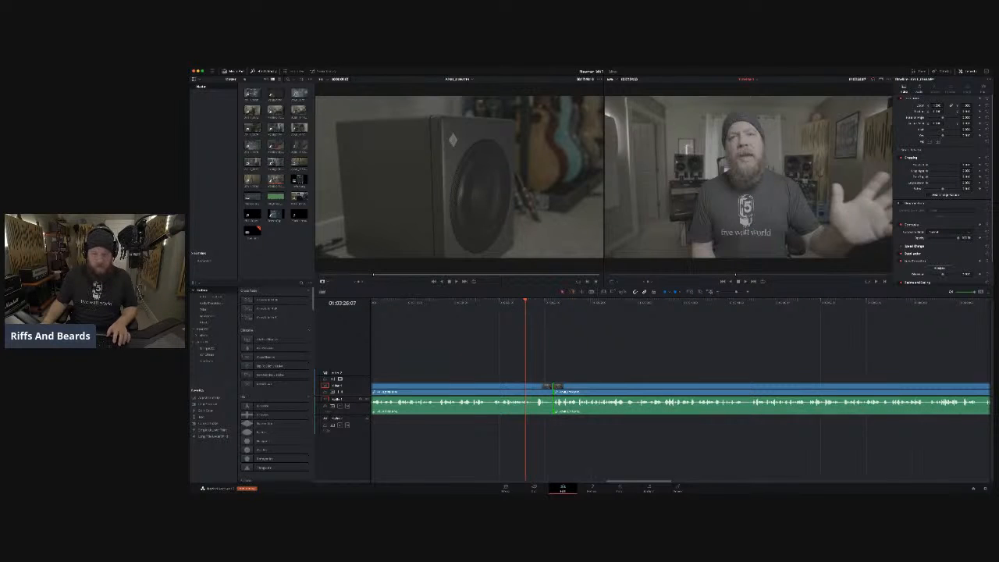
{"action": "left_click", "coordinate": [511, 331]}
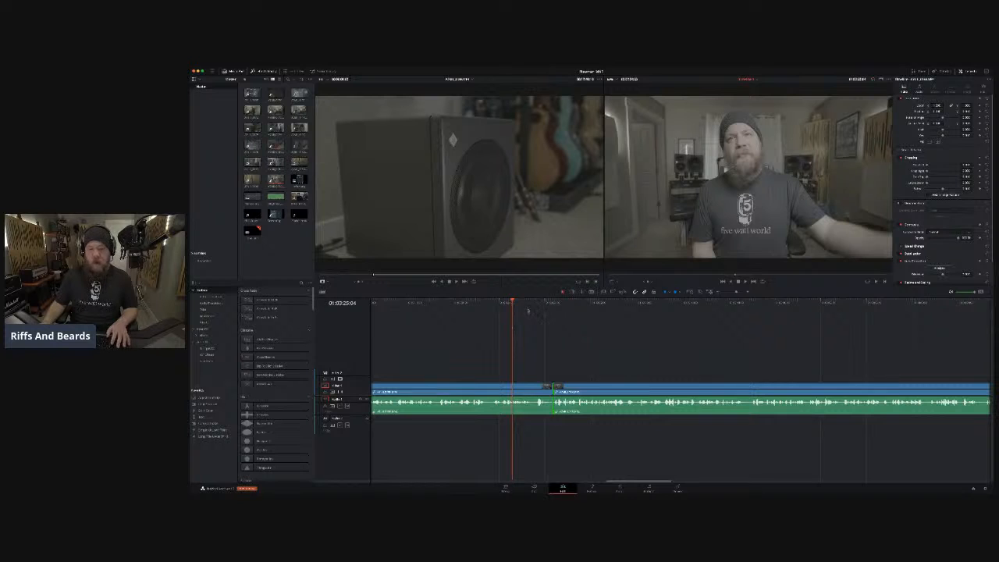
{"action": "key", "text": "l"}
{"action": "key", "text": "l"}
{"action": "key", "text": "l"}
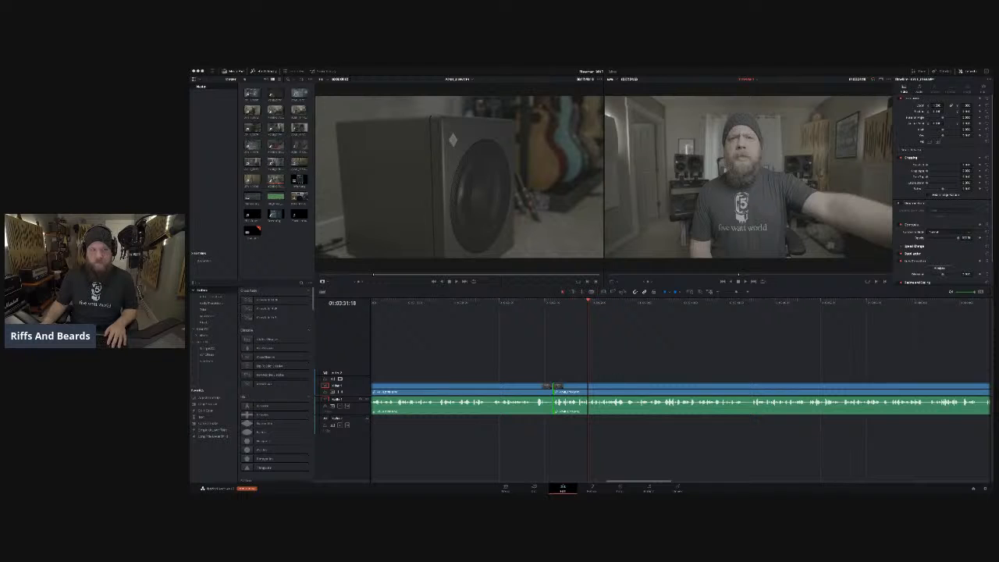
{"action": "left_click", "coordinate": [244, 264]}
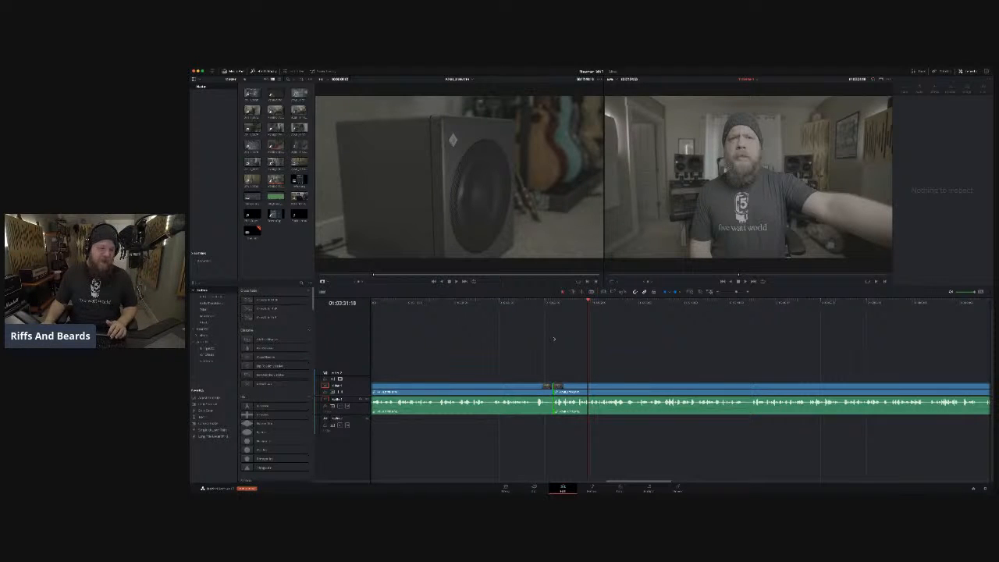
Tighten the outgoing clip's end and roll only the video edit point later than the audio cut, checking the overlap by playback.
{"action": "left_click", "coordinate": [539, 302]}
{"action": "key", "text": "space"}
{"action": "key", "text": "super+equal"}
{"action": "key", "text": "super+equal"}
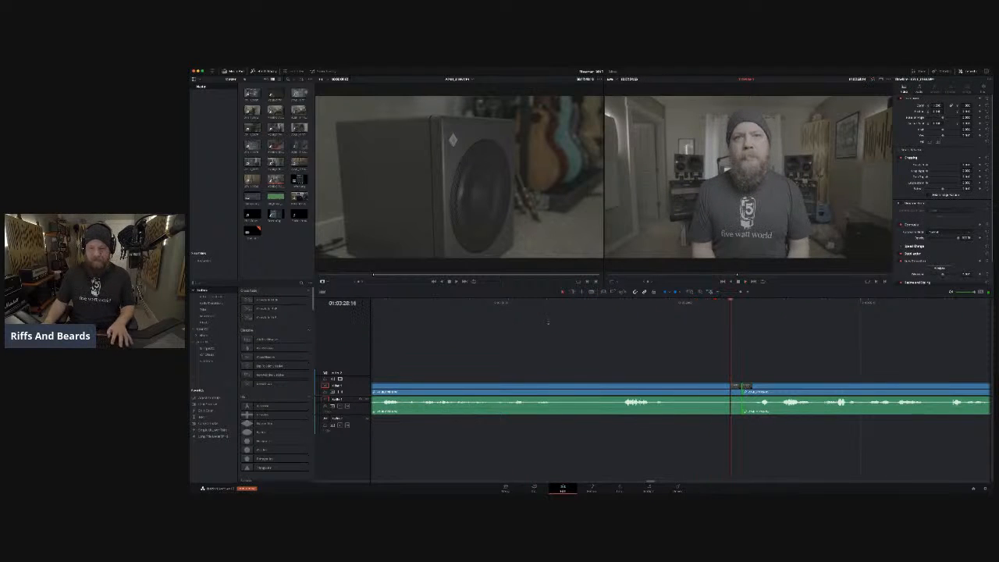
{"action": "key", "text": "super+minus"}
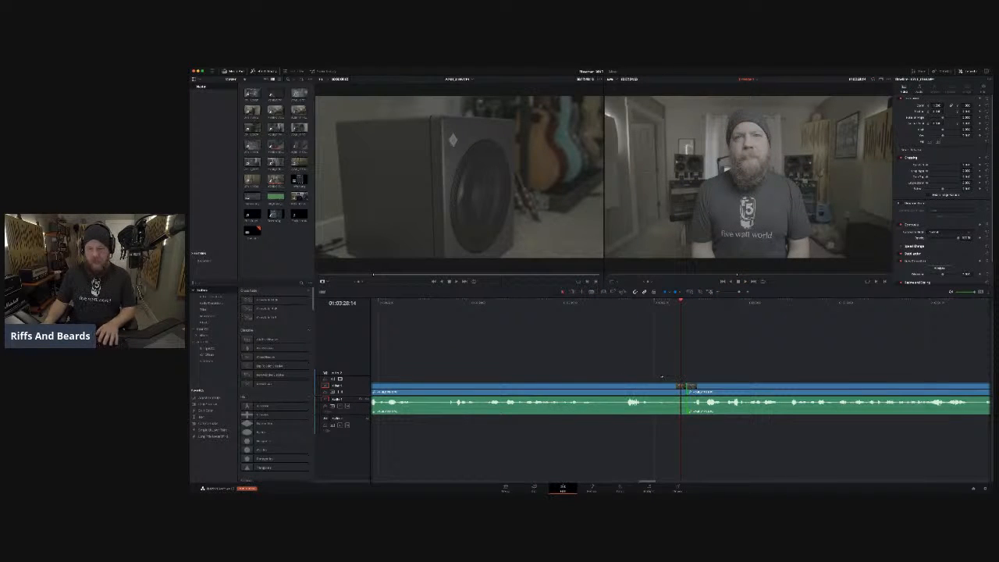
{"action": "left_click", "coordinate": [677, 387]}
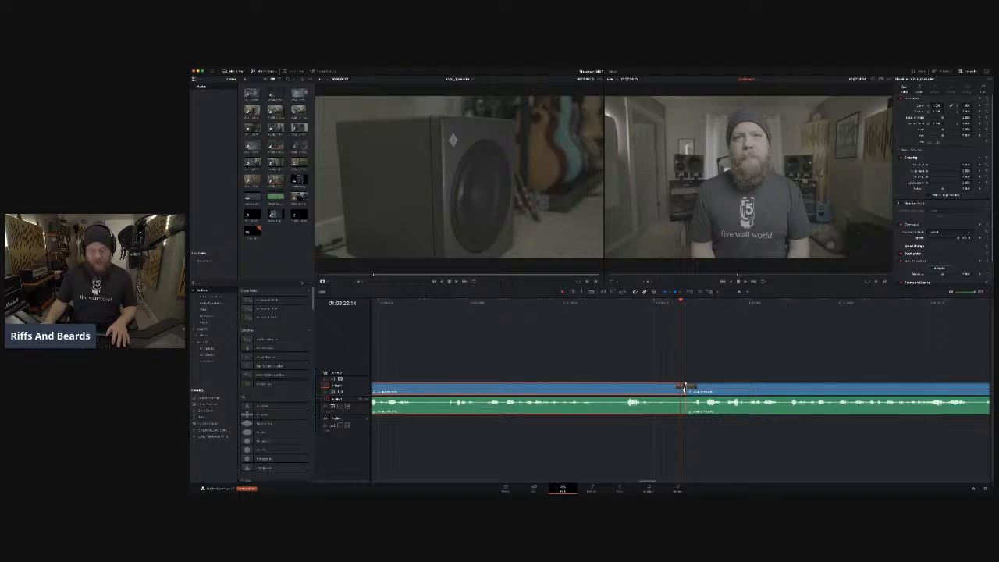
{"action": "mouse_move", "coordinate": [684, 386]}
{"action": "left_mouse_down"}
{"action": "mouse_move", "coordinate": [664, 386]}
{"action": "mouse_move", "coordinate": [702, 386]}
{"action": "left_mouse_up"}
{"action": "left_click", "coordinate": [622, 304]}
{"action": "key", "text": "space"}
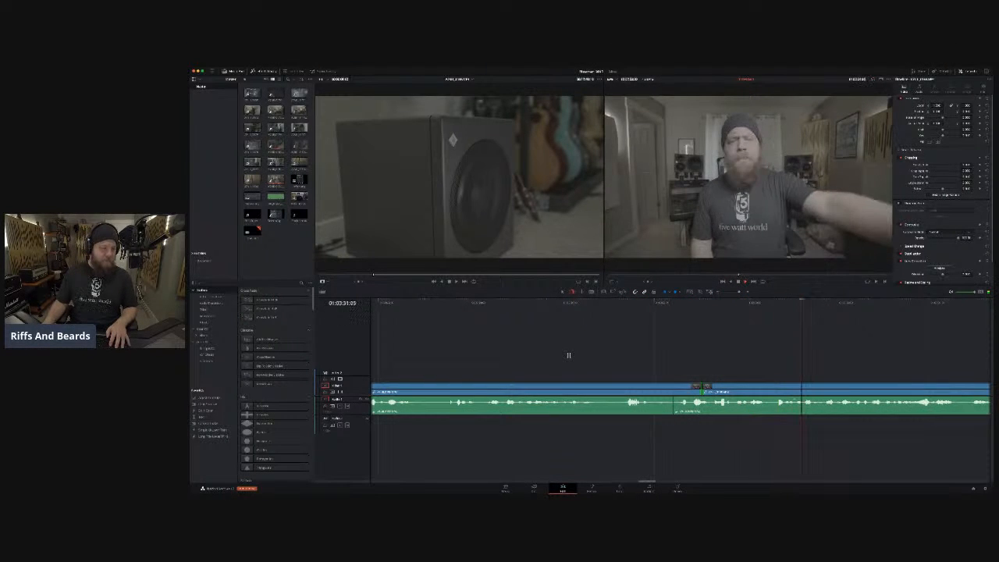
{"action": "key", "text": "space"}
Review the remaining talking-head segment up to about 01:03:53 to find the next spot for an overlay.
{"action": "key", "text": "super+minus"}
{"action": "key", "text": "super+minus"}
{"action": "key", "text": "super+minus"}
{"action": "key", "text": "super+equal"}
{"action": "scroll", "coordinate": [568, 355], "scroll_direction": "right", "scroll_amount": 5}
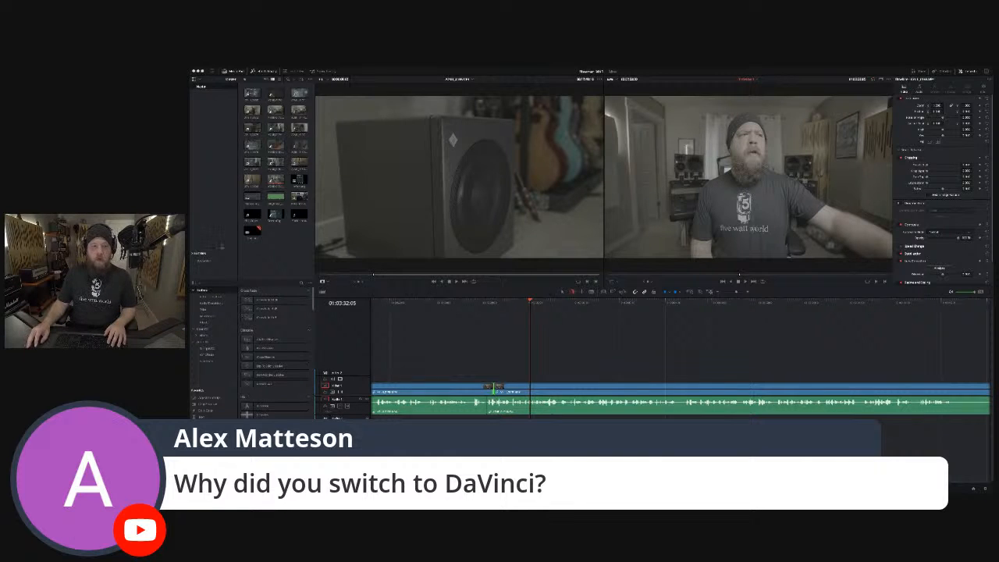
{"action": "left_click", "coordinate": [242, 261]}
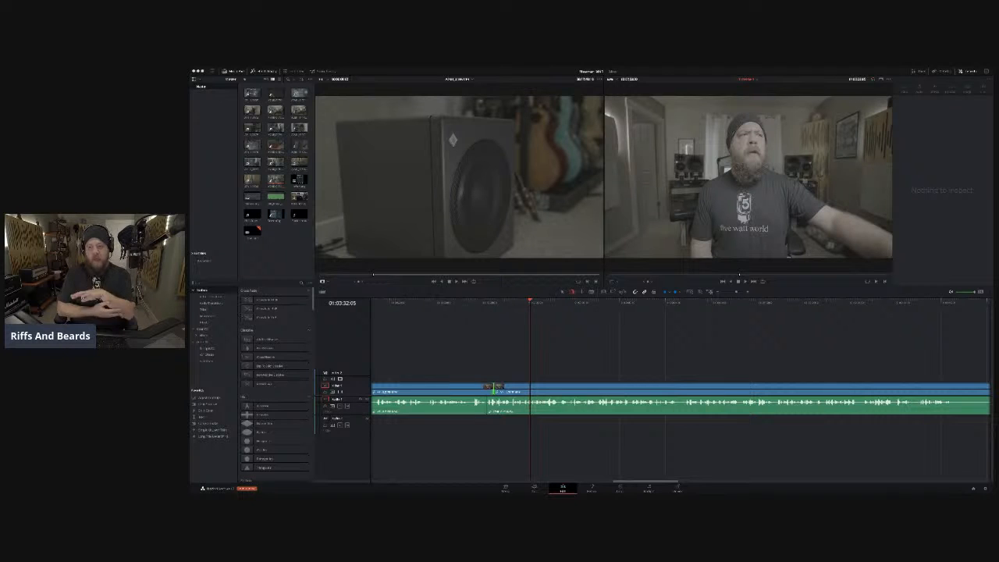
{"action": "key", "text": "shift+v"}
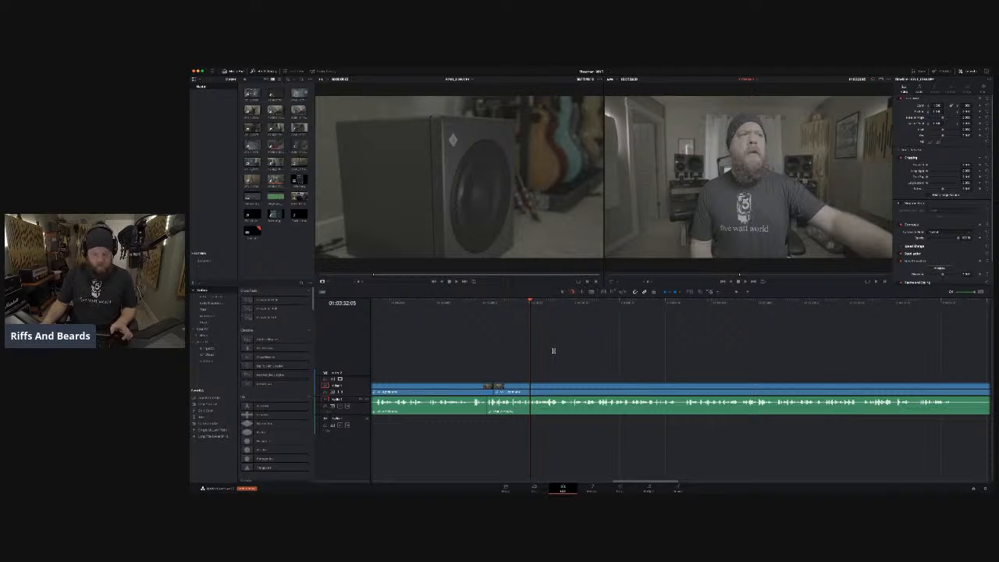
{"action": "key", "text": "space"}
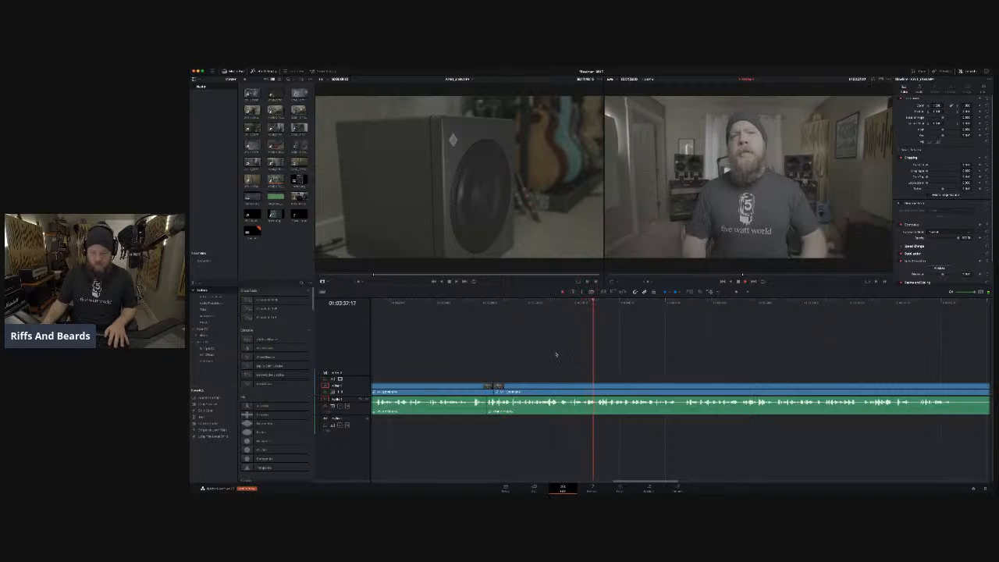
{"action": "scroll", "coordinate": [556, 355], "scroll_direction": "down", "scroll_amount": 3}
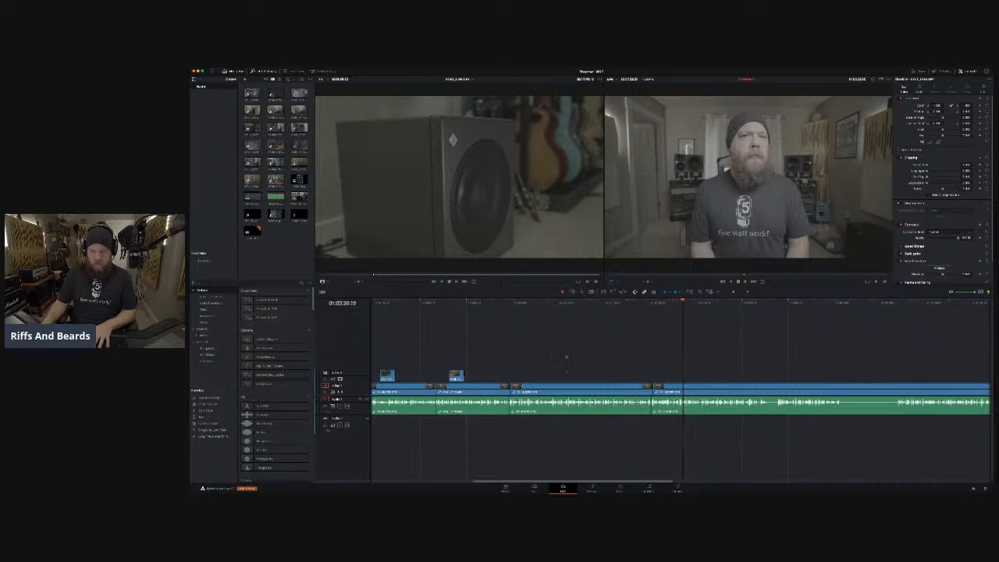
{"action": "scroll", "coordinate": [565, 358], "scroll_direction": "down", "scroll_amount": 2}
{"action": "scroll", "coordinate": [566, 357], "scroll_direction": "up", "scroll_amount": 2}
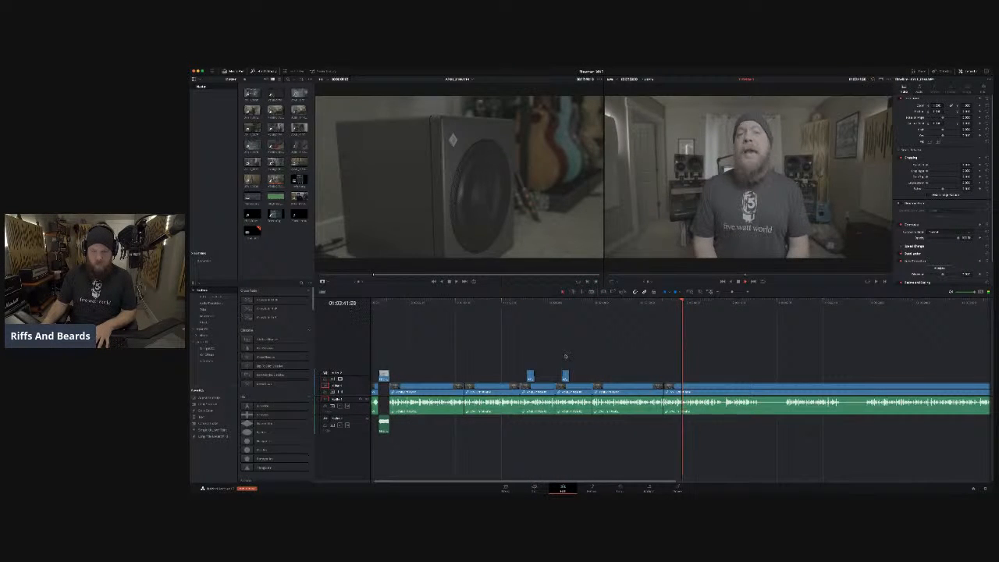
{"action": "scroll", "coordinate": [579, 358], "scroll_direction": "down", "scroll_amount": 3}
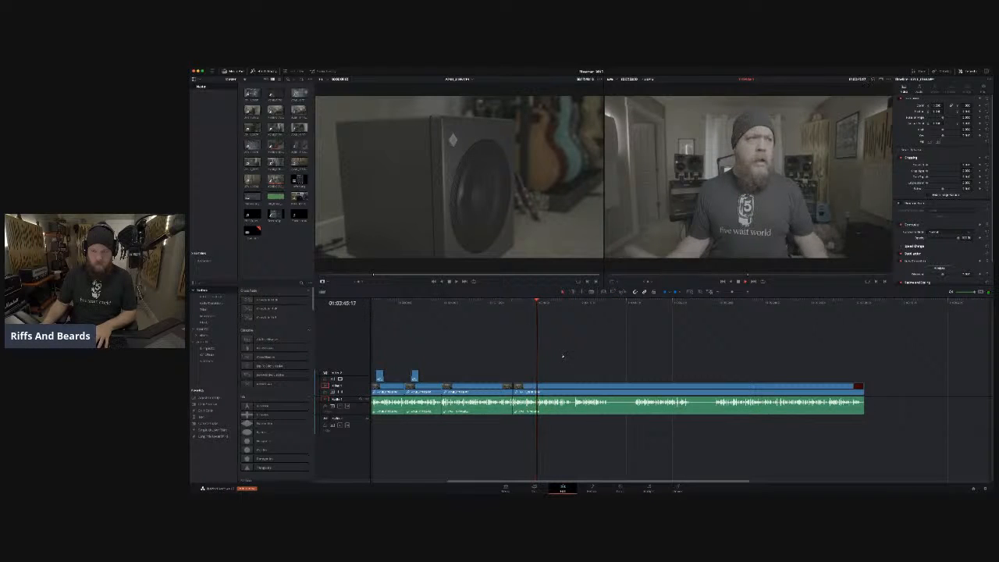
{"action": "scroll", "coordinate": [563, 351], "scroll_direction": "up", "scroll_amount": 2}
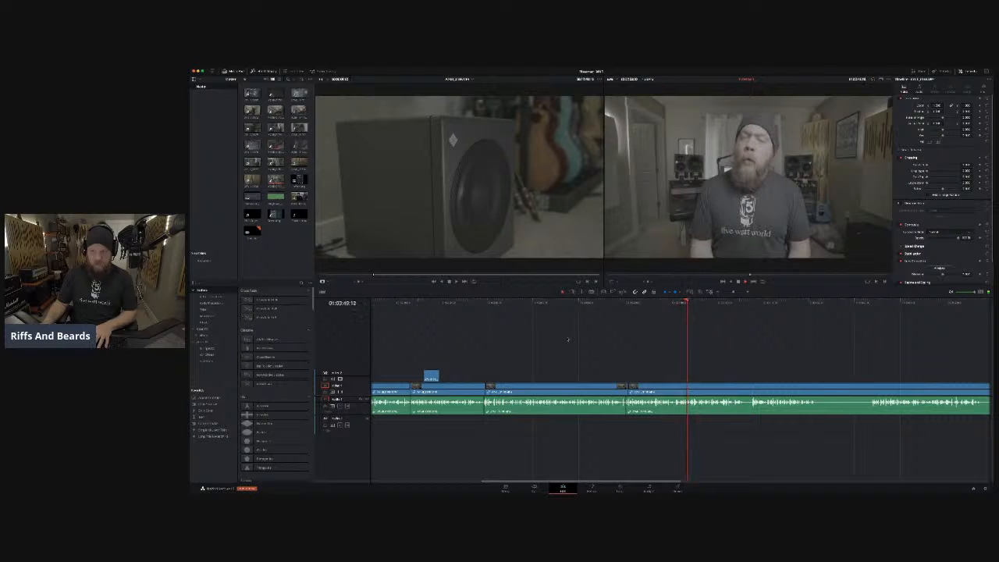
{"action": "scroll", "coordinate": [567, 340], "scroll_direction": "down", "scroll_amount": 1}
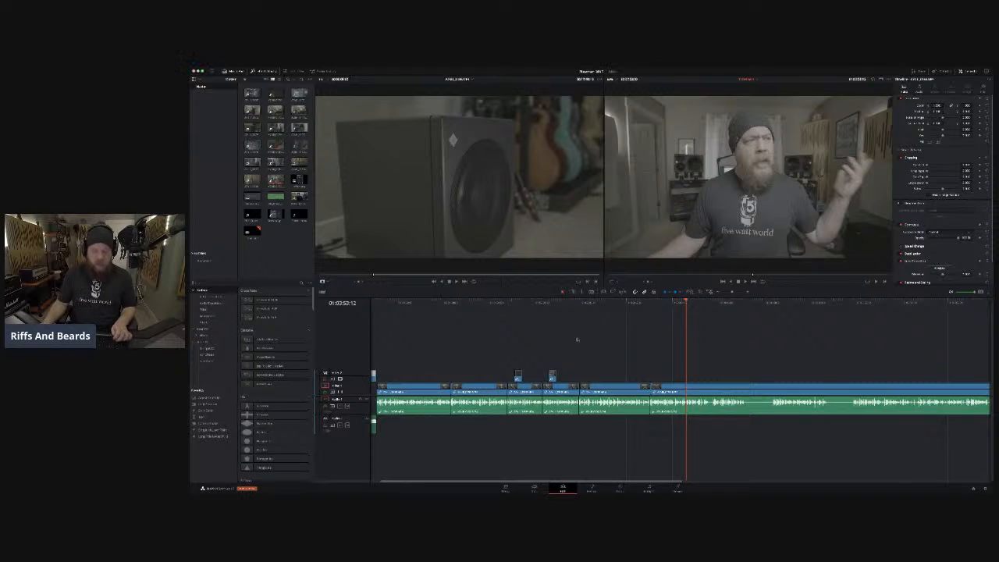
Place the frequency-response graph at 01:03:53:12 on the second video track and add another still image on a third track above it.
{"action": "left_click", "coordinate": [251, 196]}
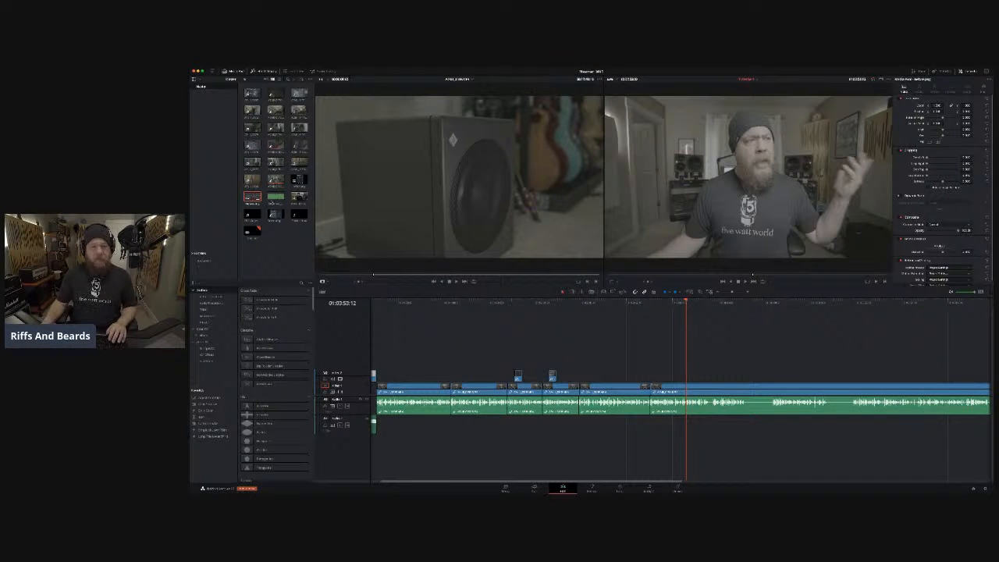
{"action": "left_click", "coordinate": [688, 378]}
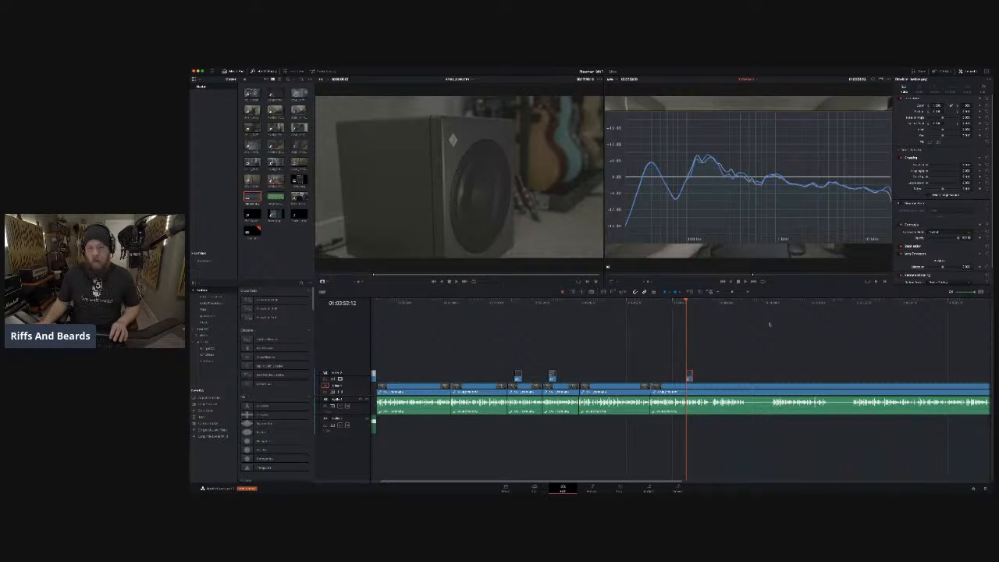
{"action": "left_click", "coordinate": [299, 181]}
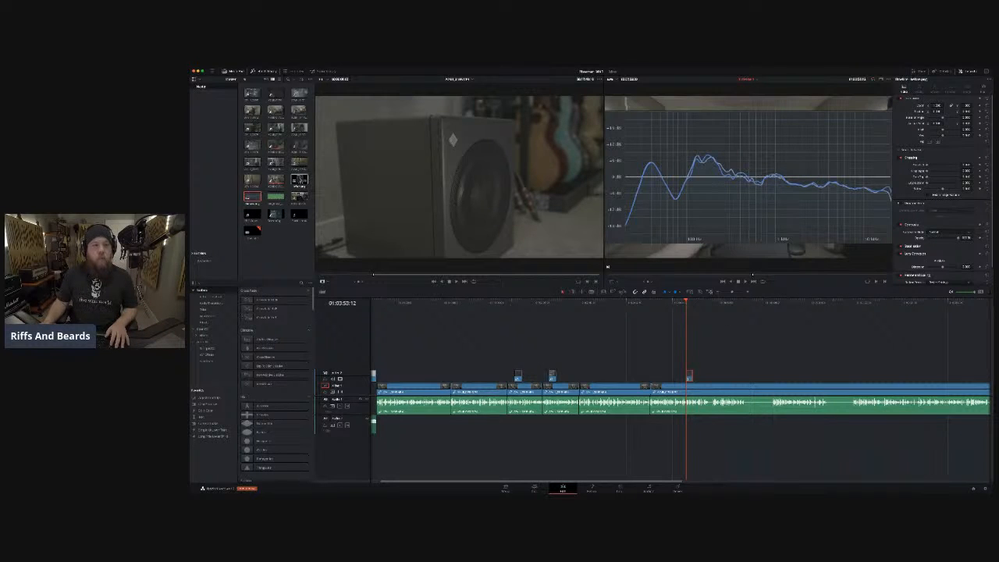
{"action": "left_click_drag", "start_coordinate": [688, 376], "coordinate": [689, 364]}
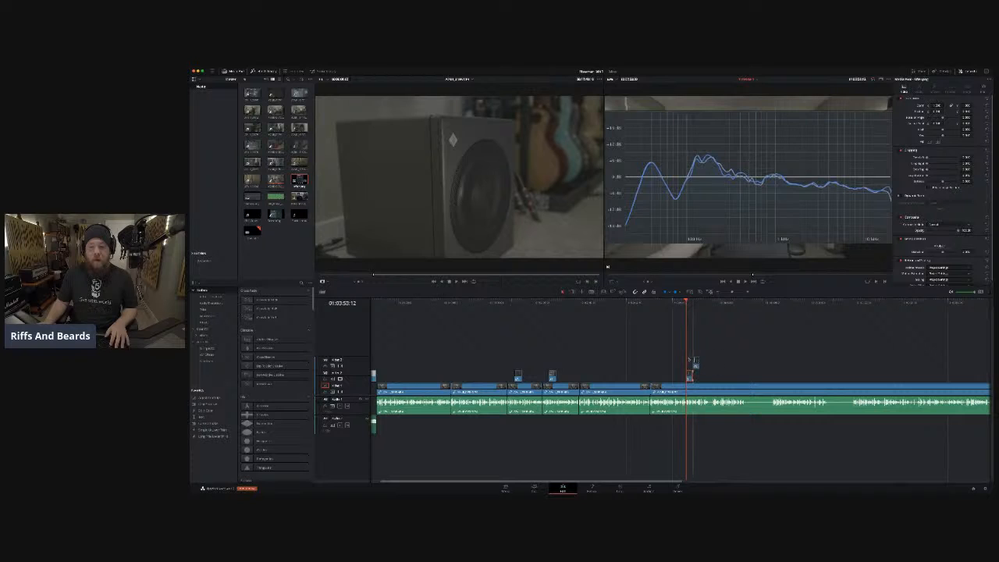
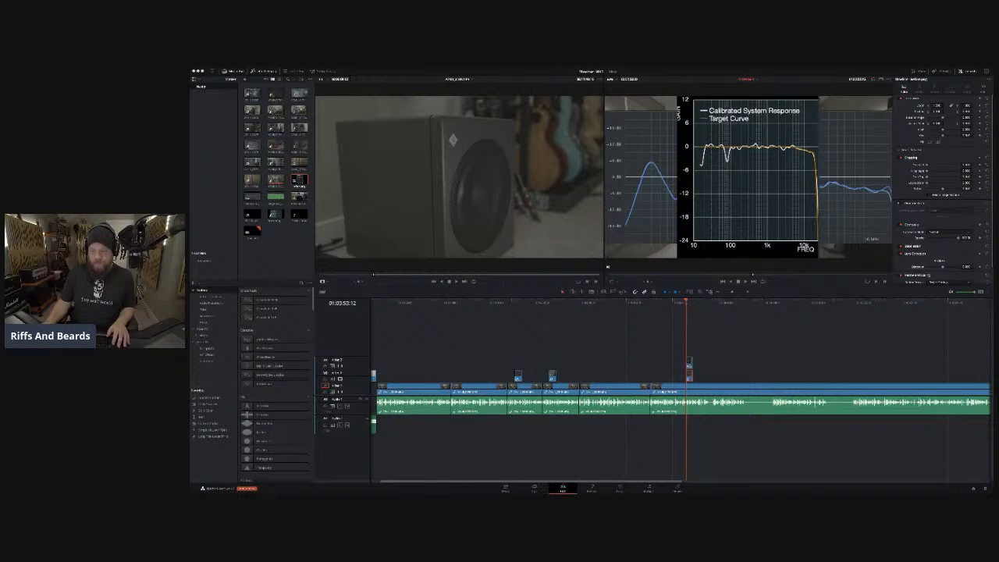
Play back the section before the stacked graphs and move the blue response graph on the second video track earlier, to start at 01:03:48:06.
{"action": "left_click", "coordinate": [451, 378]}
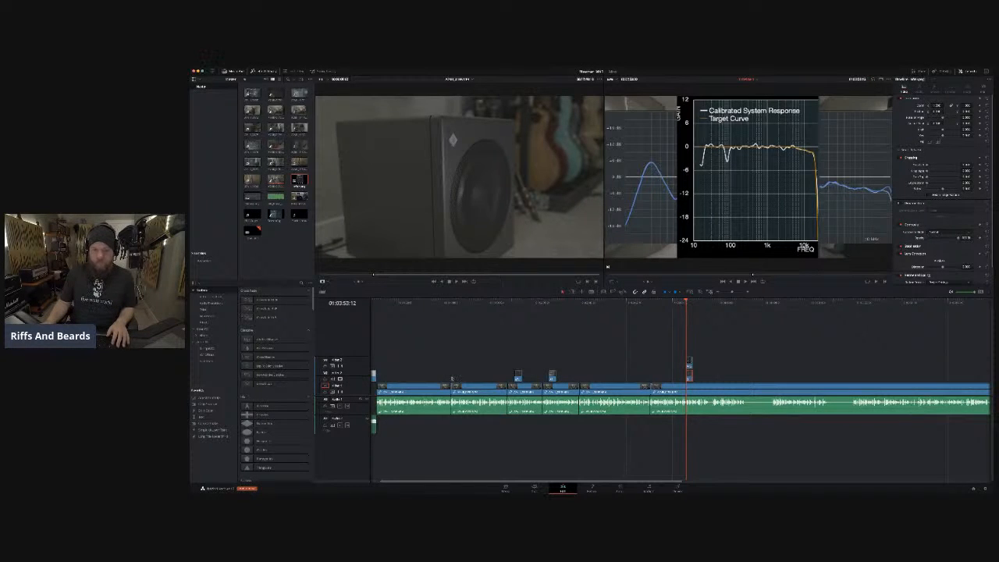
{"action": "scroll", "coordinate": [616, 356], "scroll_direction": "right", "scroll_amount": 3}
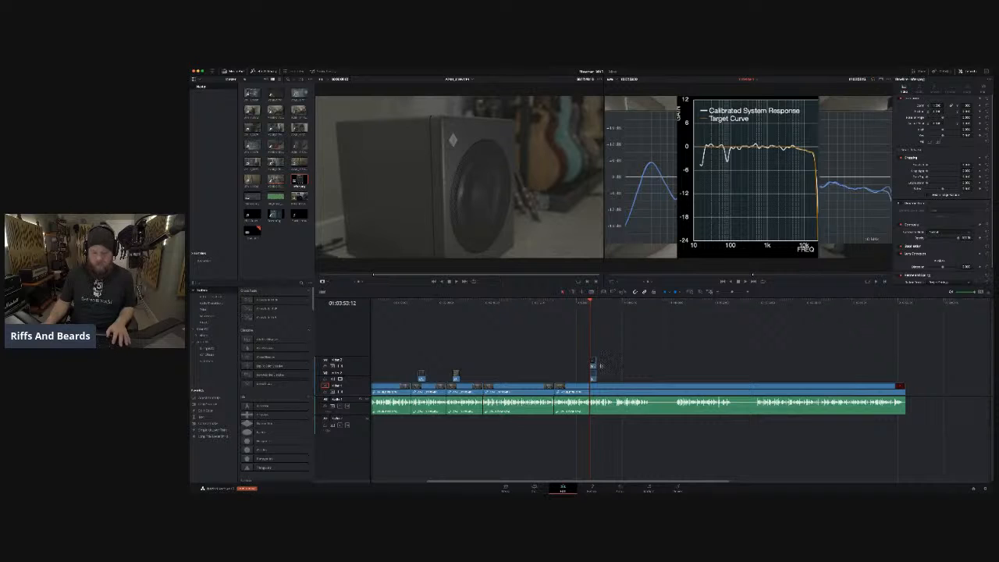
{"action": "scroll", "coordinate": [601, 365], "scroll_direction": "up", "scroll_amount": 2}
{"action": "scroll", "coordinate": [601, 365], "scroll_direction": "up", "scroll_amount": 2}
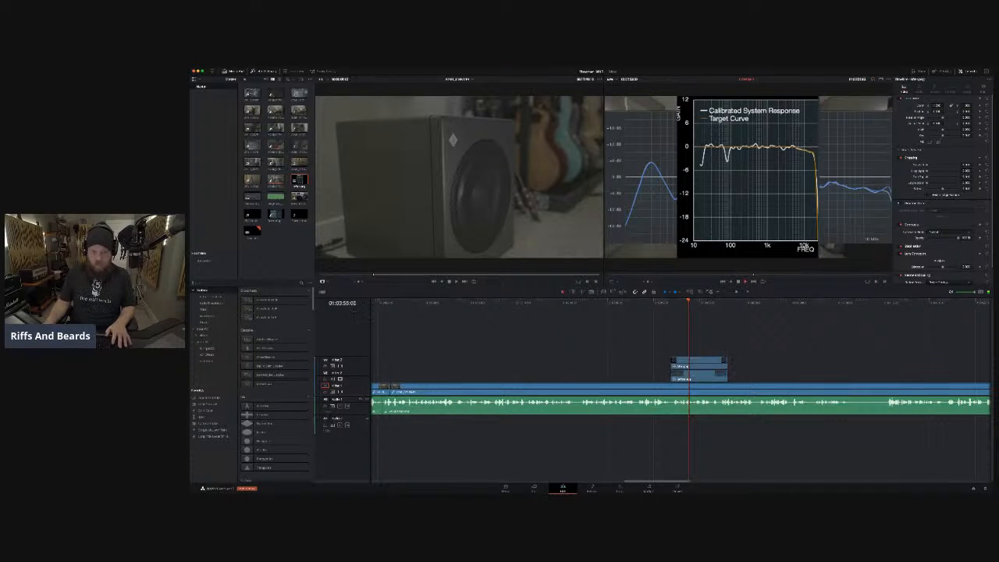
{"action": "left_click", "coordinate": [490, 303]}
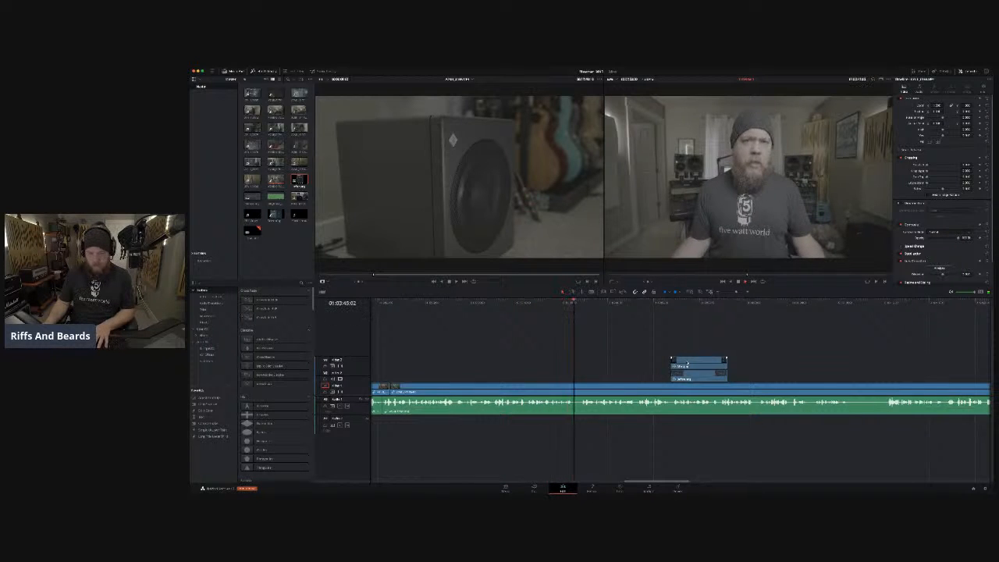
{"action": "key", "text": "super+minus"}
{"action": "key", "text": "super+equal"}
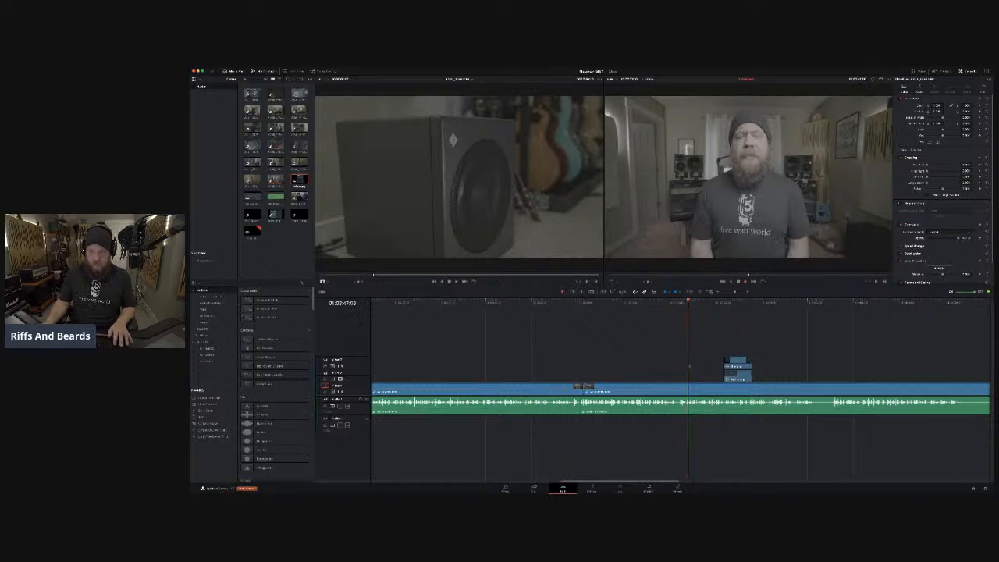
{"action": "left_click_drag", "start_coordinate": [737, 378], "coordinate": [709, 378]}
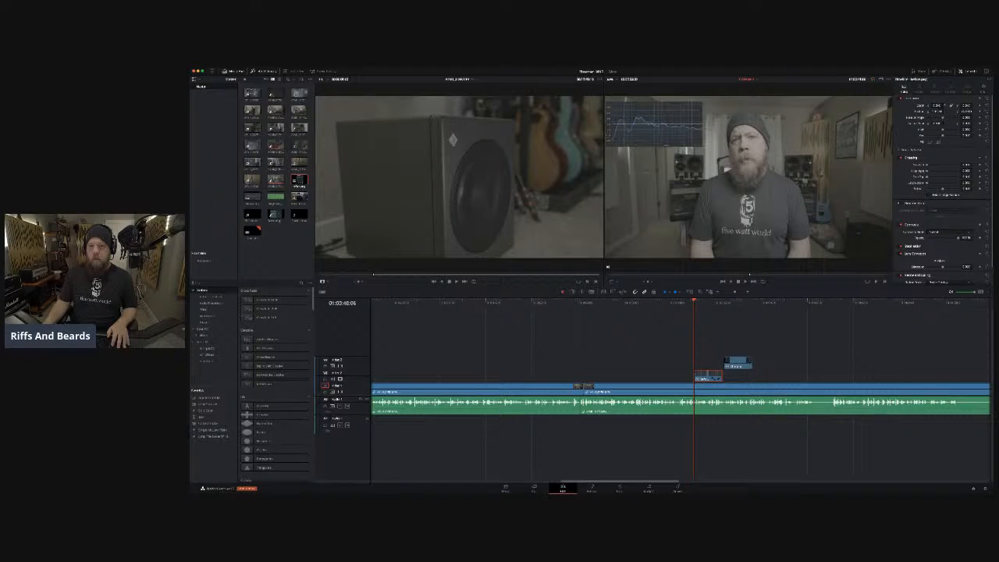
Align the calibrated-response graph above the blue graph and scale both down into opposite upper corners of the frame, beside the speaker.
{"action": "left_click_drag", "start_coordinate": [959, 104], "coordinate": [971, 104]}
{"action": "left_click_drag", "start_coordinate": [738, 362], "coordinate": [707, 365]}
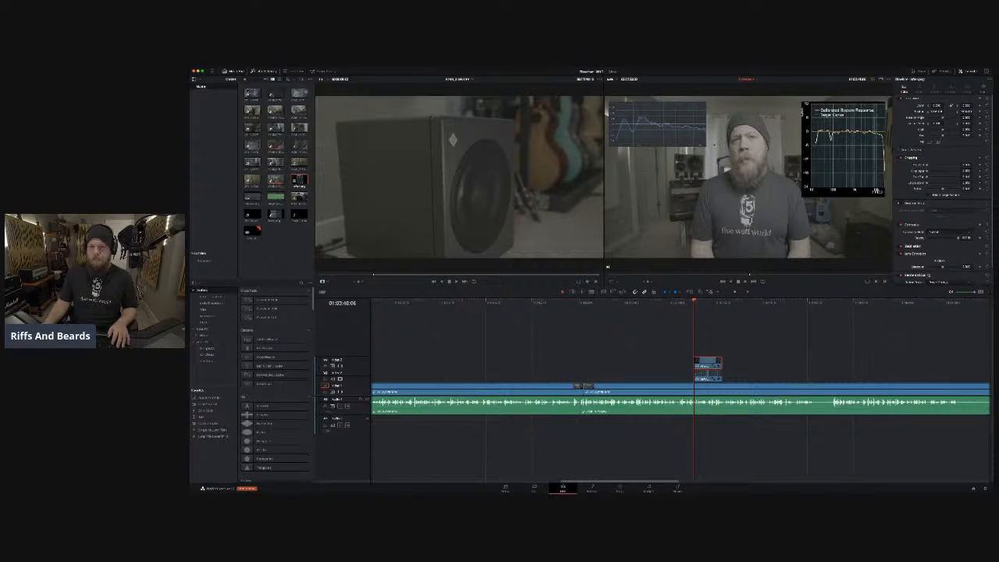
{"action": "left_click", "coordinate": [706, 374]}
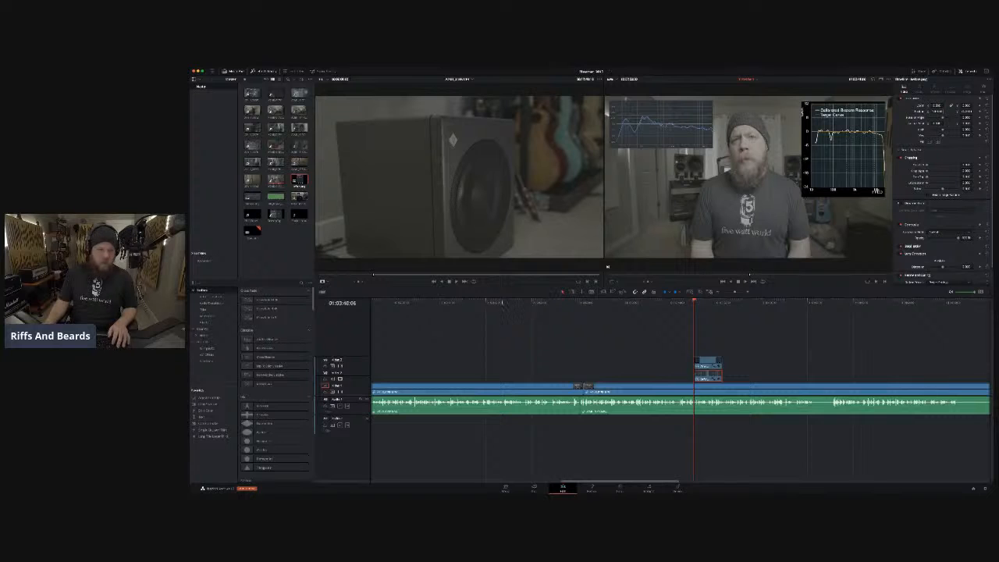
Add a Text title above the two graphs and shift the title and both graphs up two video tracks.
{"action": "left_click", "coordinate": [258, 411]}
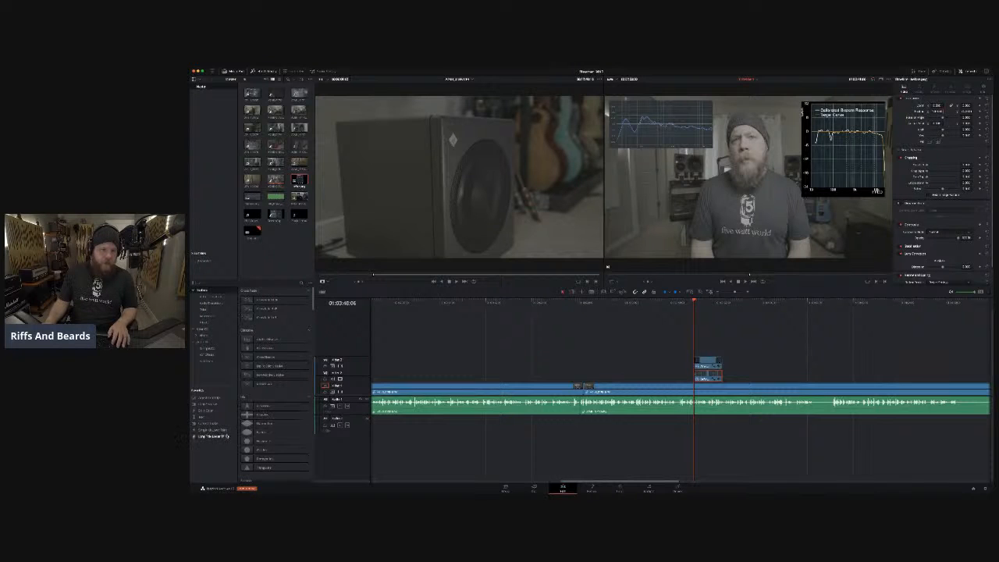
{"action": "left_click_drag", "start_coordinate": [201, 417], "coordinate": [695, 348]}
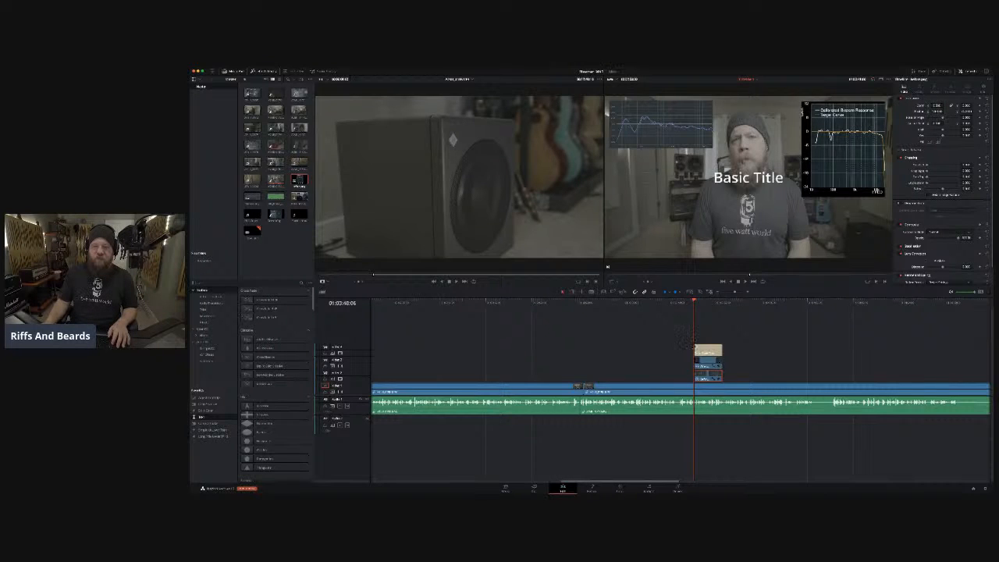
{"action": "left_click_drag", "start_coordinate": [736, 377], "coordinate": [692, 341]}
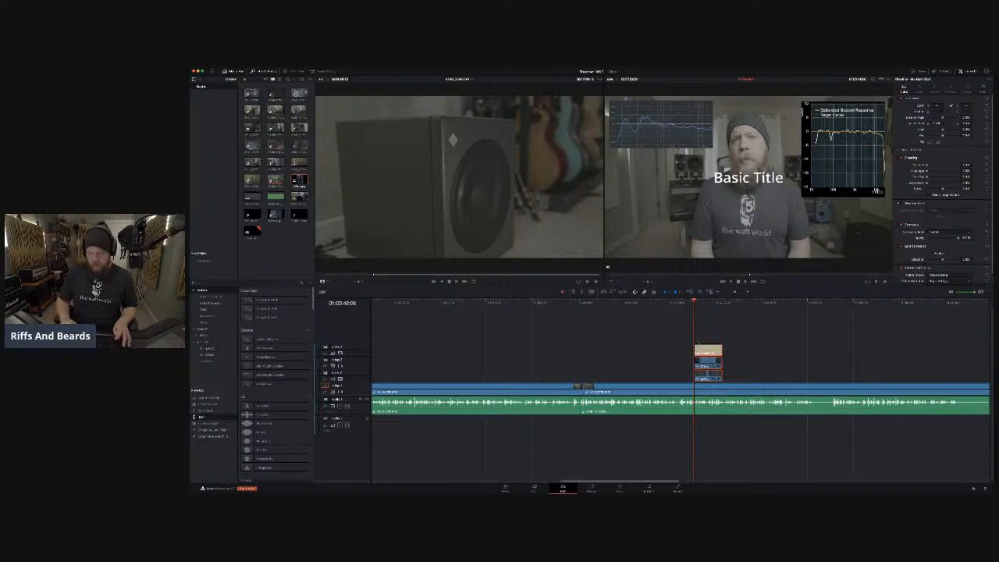
{"action": "key", "text": "alt+Up"}
{"action": "key", "text": "alt+Up"}
Change the title text to "Before", reduce its size and position it directly beneath the blue graph.
{"action": "left_click", "coordinate": [708, 324]}
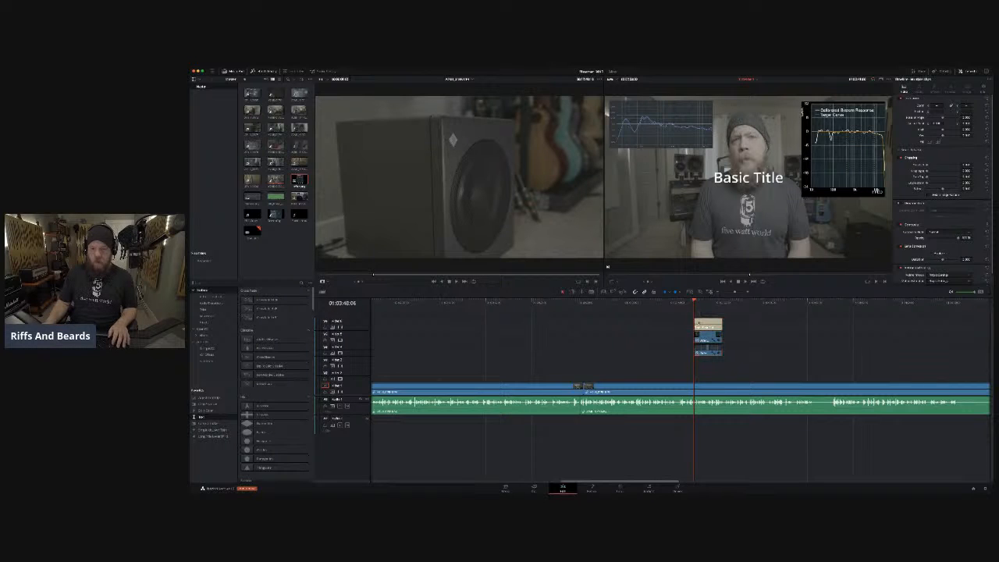
{"action": "left_click_drag", "start_coordinate": [915, 118], "coordinate": [868, 120]}
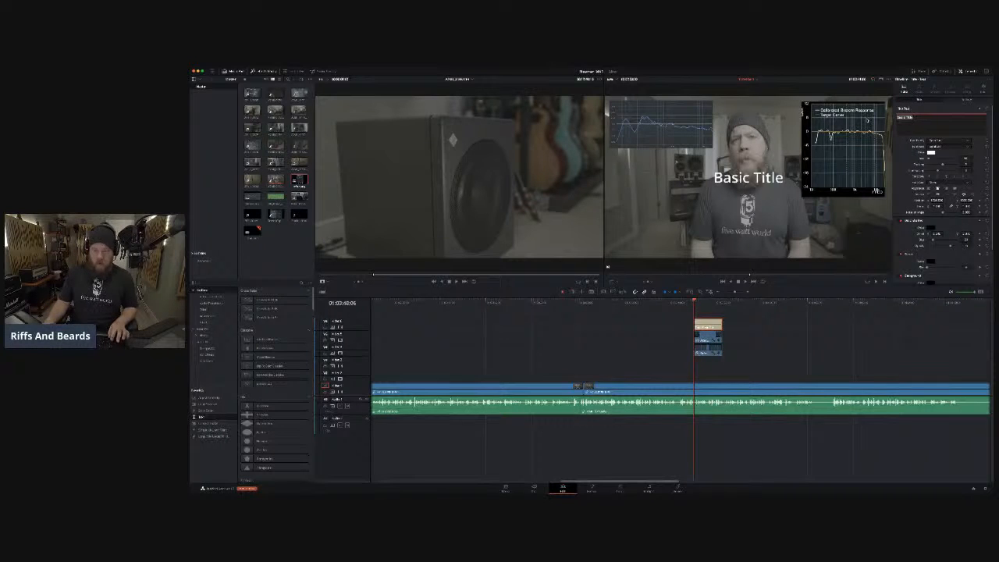
{"action": "type", "text": "Before"}
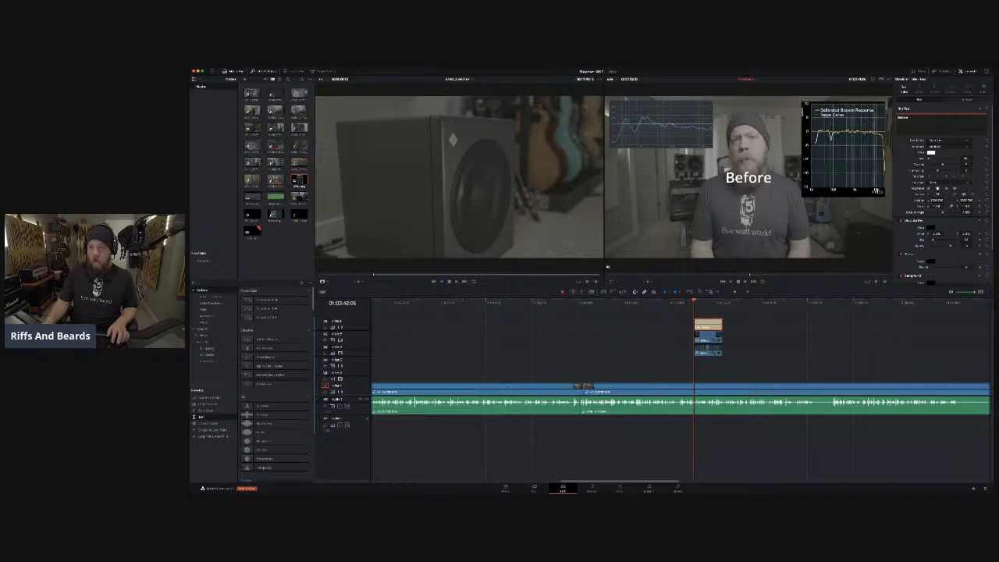
{"action": "left_click_drag", "start_coordinate": [968, 158], "coordinate": [957, 159]}
{"action": "left_click_drag", "start_coordinate": [937, 201], "coordinate": [893, 200]}
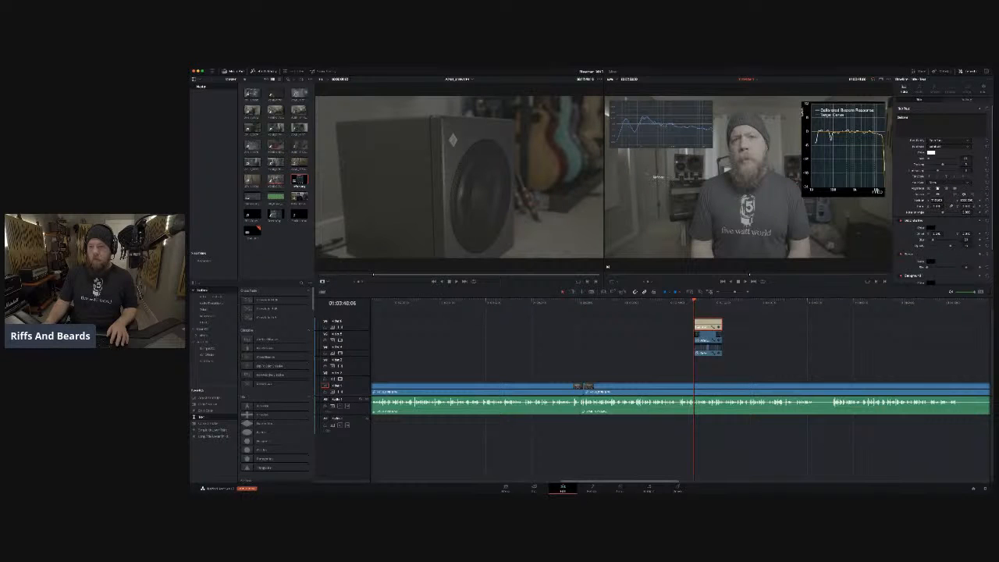
{"action": "left_click_drag", "start_coordinate": [966, 201], "coordinate": [978, 201]}
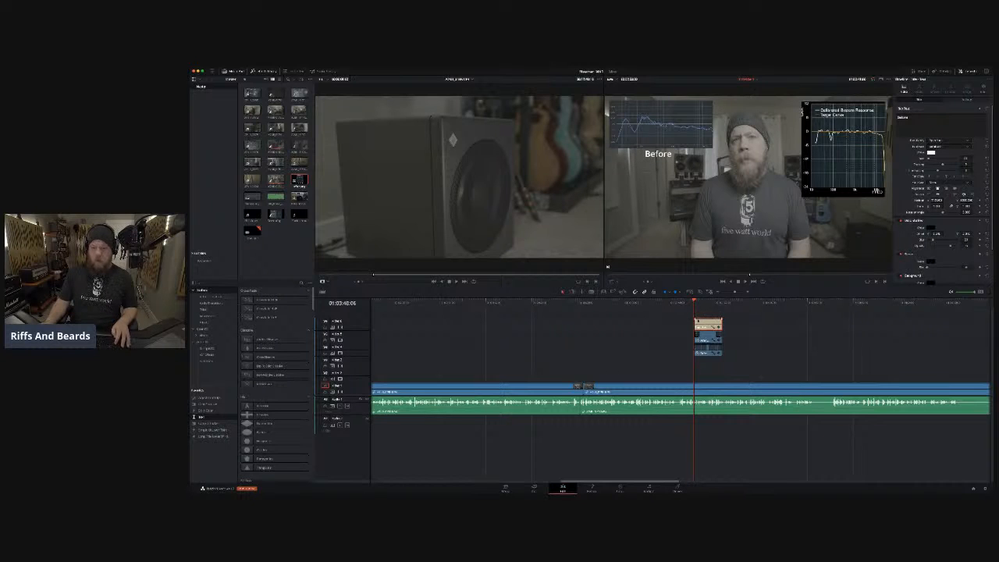
Duplicate the "Before" title onto a new track above, change its text to "After" and position it beneath the calibrated-response graph.
{"action": "left_click_drag", "start_coordinate": [707, 321], "coordinate": [706, 313]}
{"action": "double_click", "coordinate": [903, 118]}
{"action": "type", "text": "After"}
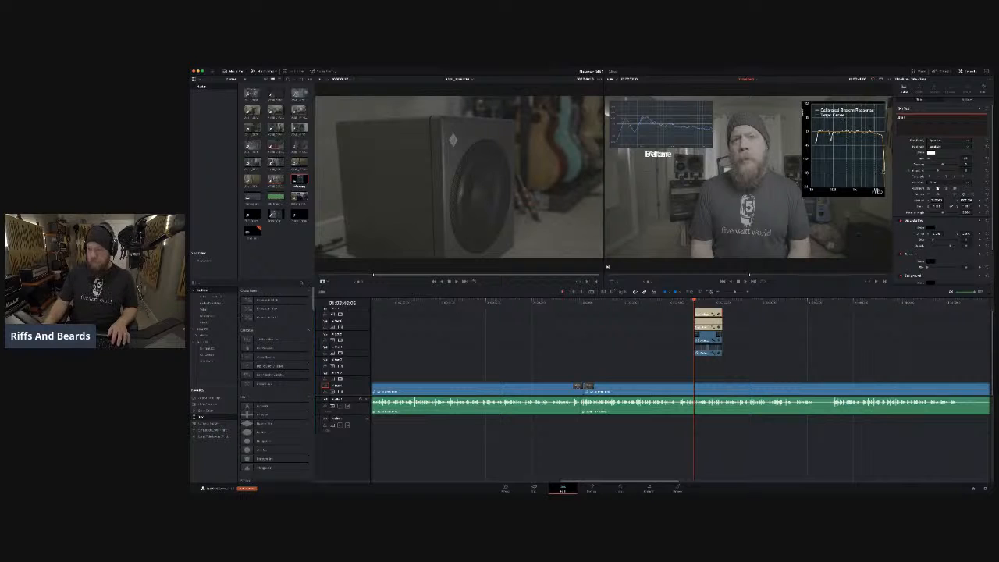
{"action": "mouse_move", "coordinate": [937, 201]}
{"action": "left_mouse_down"}
{"action": "mouse_move", "coordinate": [993, 200]}
{"action": "mouse_move", "coordinate": [953, 201]}
{"action": "left_mouse_up"}
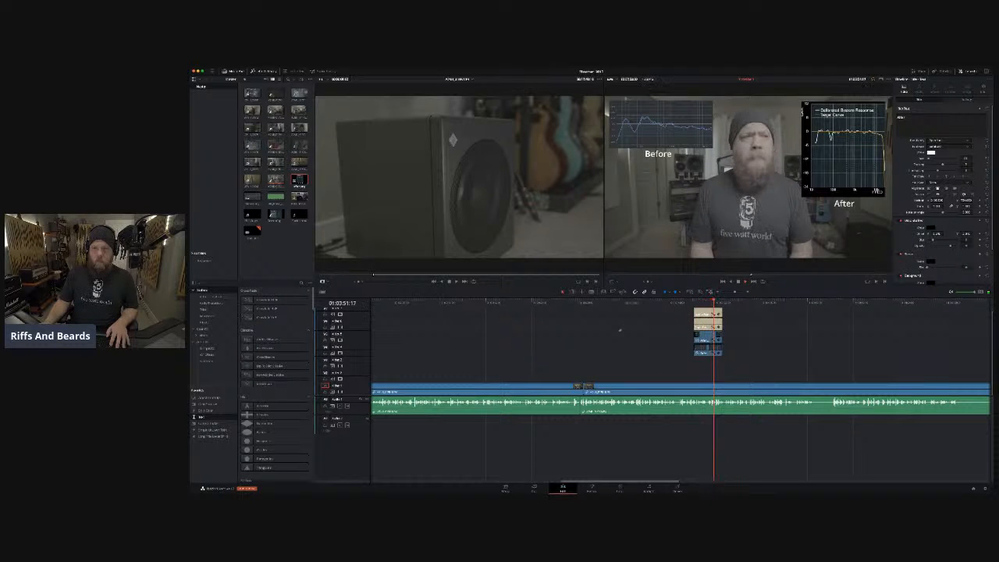
Play on past the graph overlays and split the talking-head clip at 01:04:09:06, where the pause begins.
{"action": "scroll", "coordinate": [620, 329], "scroll_direction": "right", "scroll_amount": 3}
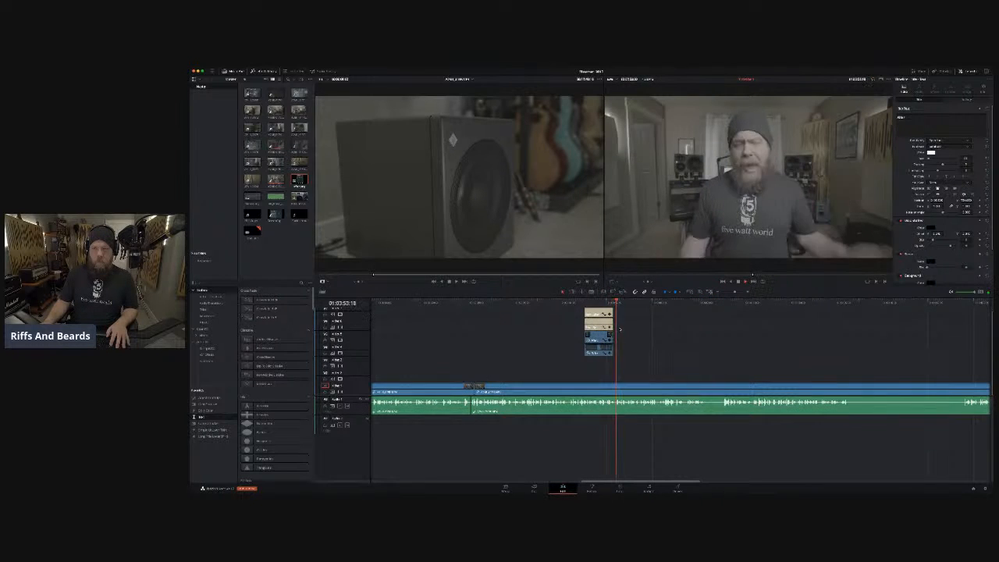
{"action": "scroll", "coordinate": [620, 329], "scroll_direction": "right", "scroll_amount": 3}
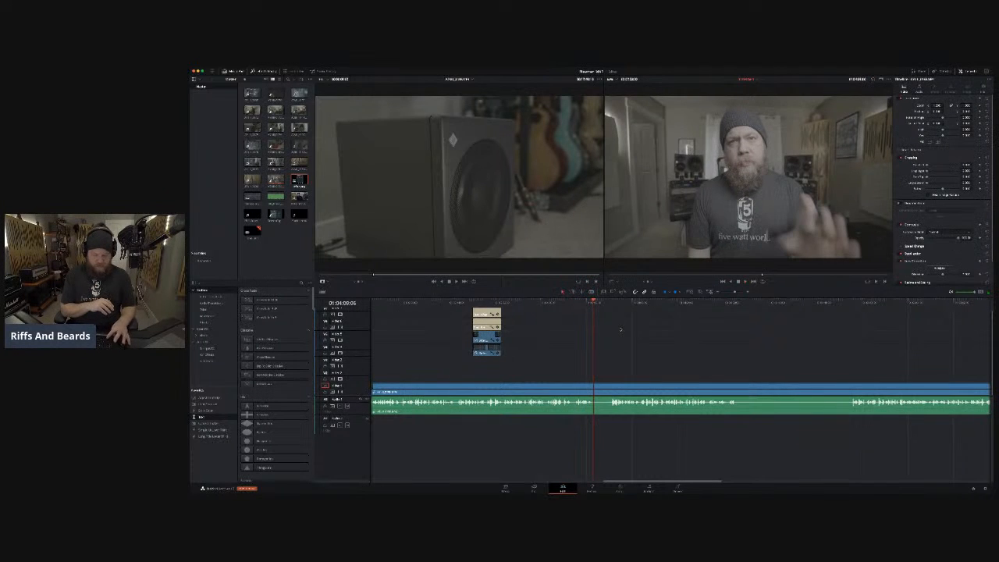
{"action": "key", "text": "super+b"}
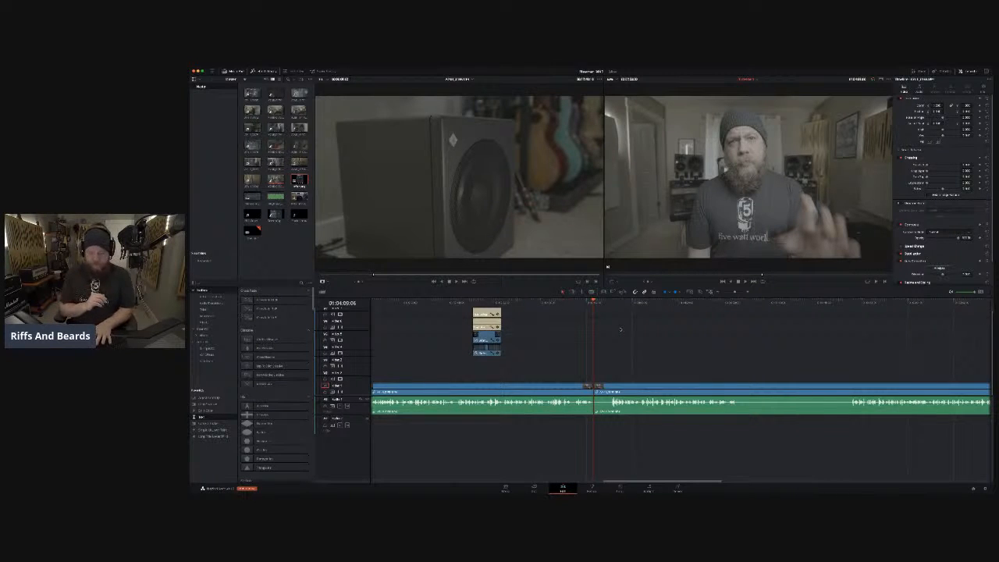
Ripple-trim the silence from the start of the talking-head clip after the 01:04:09:06 cut.
{"action": "key", "text": "ctrl+minus"}
{"action": "key", "text": "ctrl+equal"}
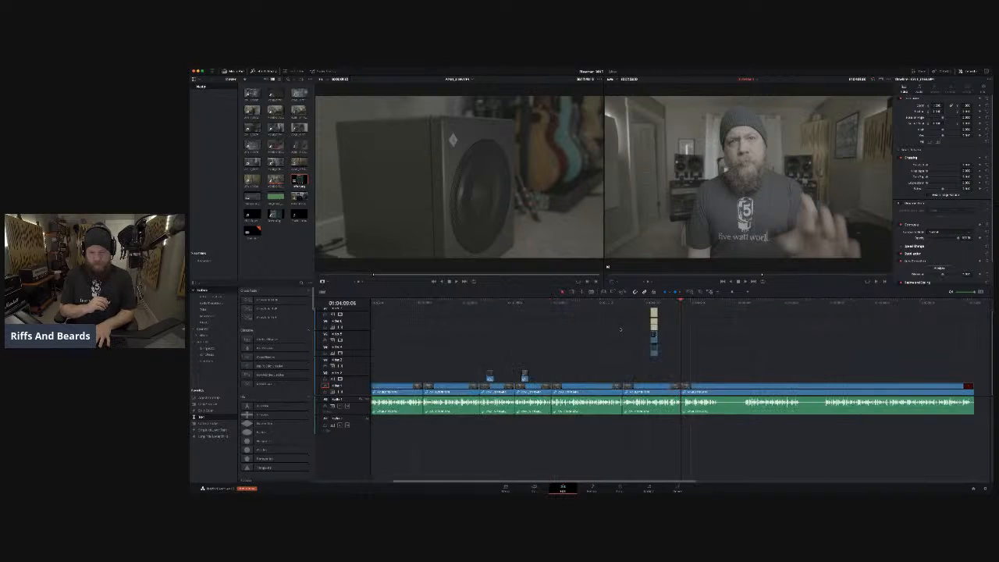
{"action": "key", "text": "ctrl+minus"}
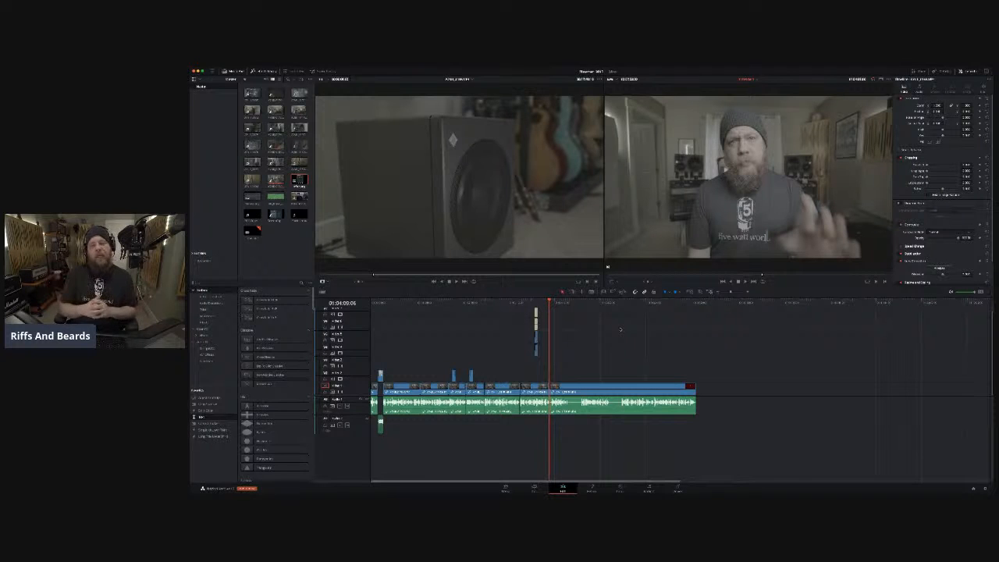
{"action": "scroll", "coordinate": [620, 329], "scroll_direction": "up", "scroll_amount": 3}
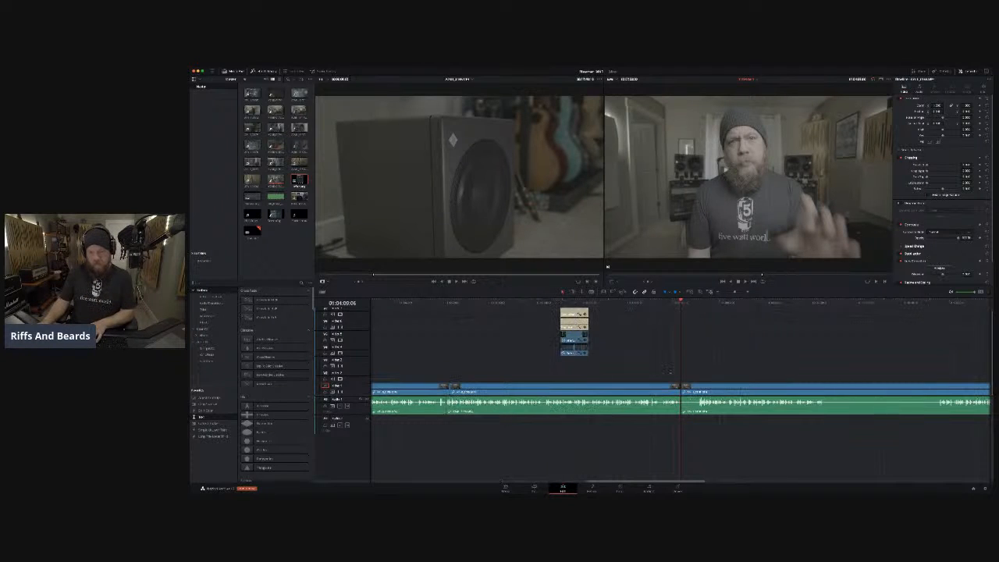
{"action": "left_click_drag", "start_coordinate": [683, 386], "coordinate": [683, 385]}
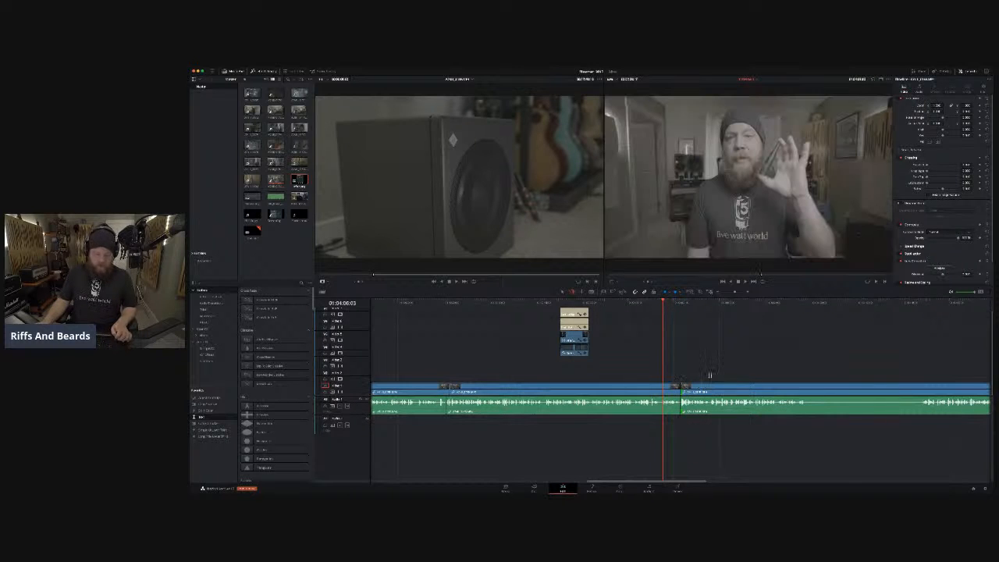
Check the new join by playback and split the talking-head clip at the next pause, 01:04:31:21.
{"action": "key", "text": "space"}
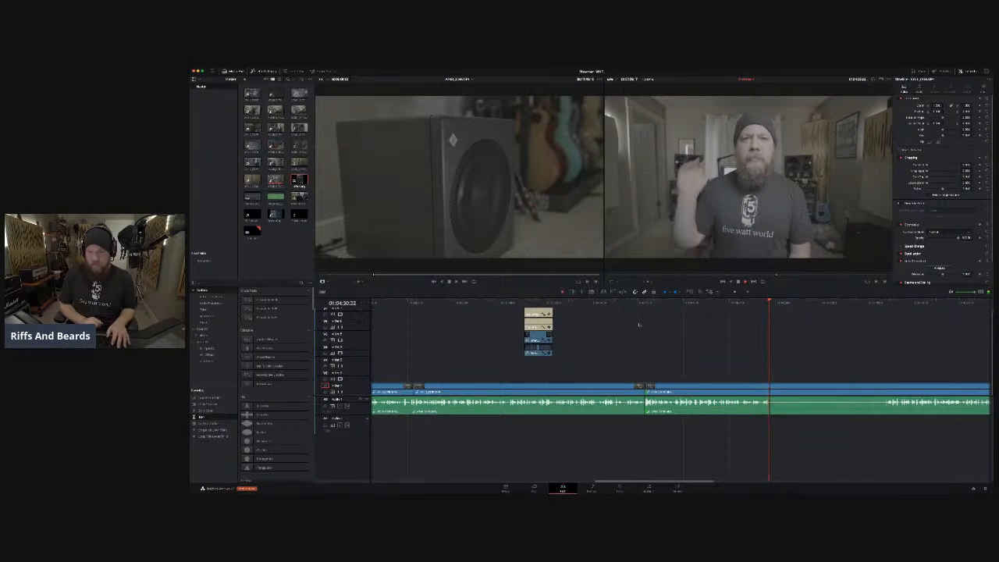
{"action": "key", "text": "space"}
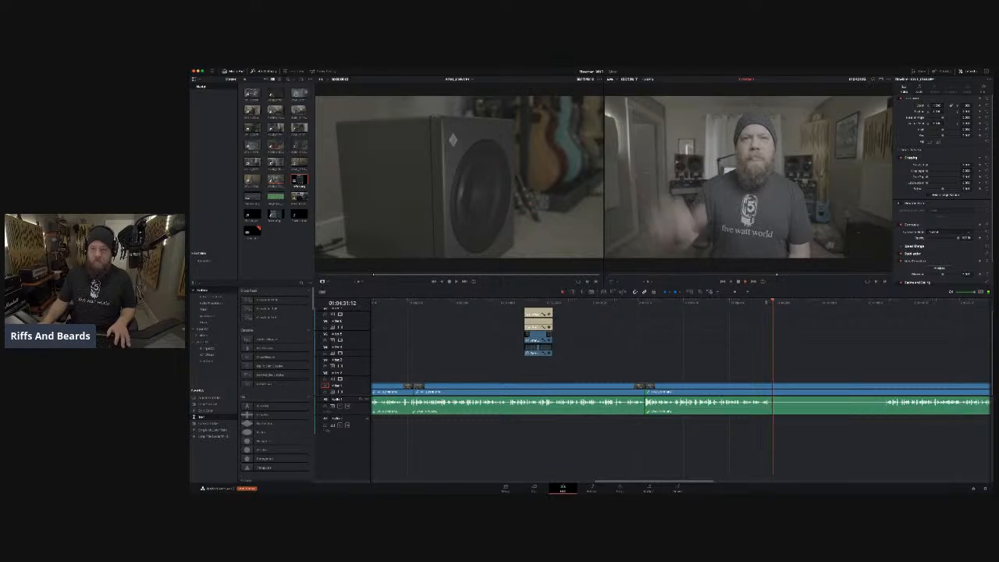
{"action": "key", "text": "ctrl+b"}
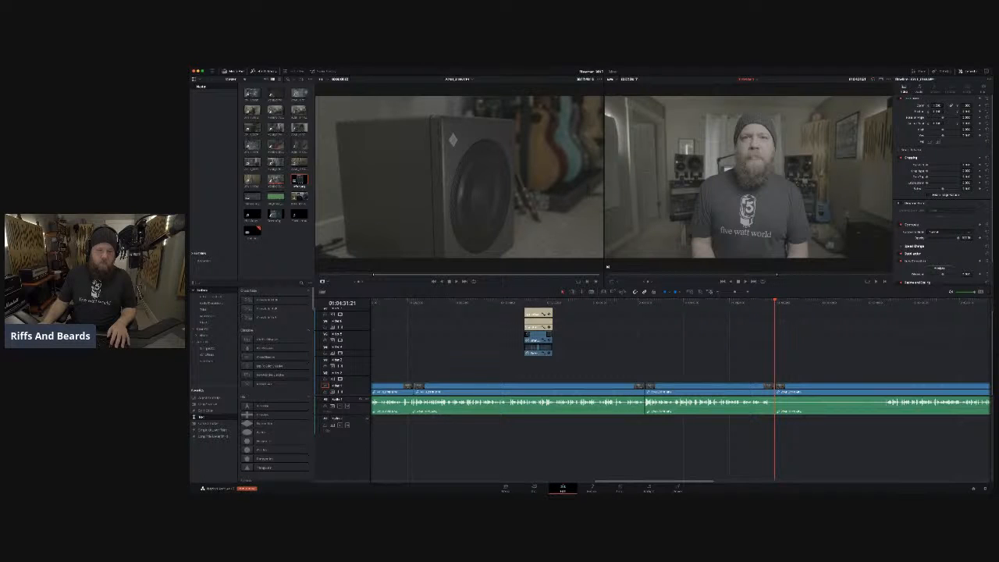
Add a third audio track beneath the existing ones and give it a custom name.
{"action": "left_click", "coordinate": [424, 393]}
{"action": "left_click", "coordinate": [360, 448]}
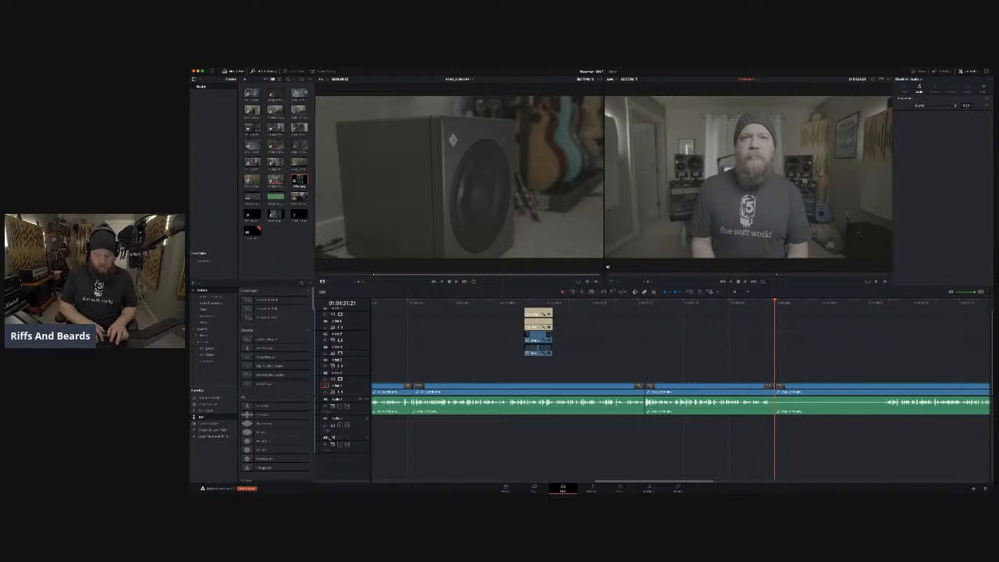
{"action": "key", "text": "Return"}
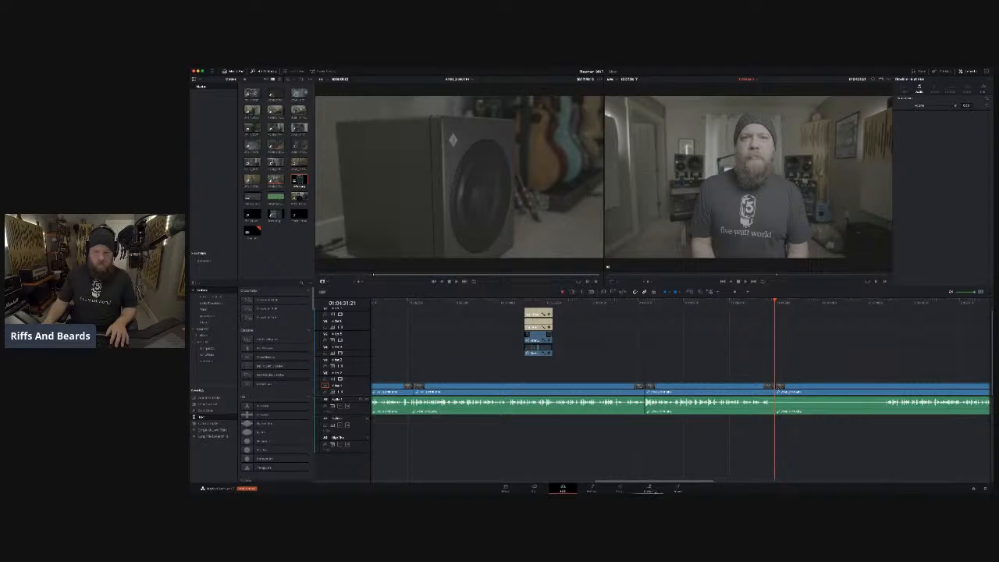
Open the timeline on the Fairlight page and arm the new third audio track for recording.
{"action": "left_click", "coordinate": [648, 489]}
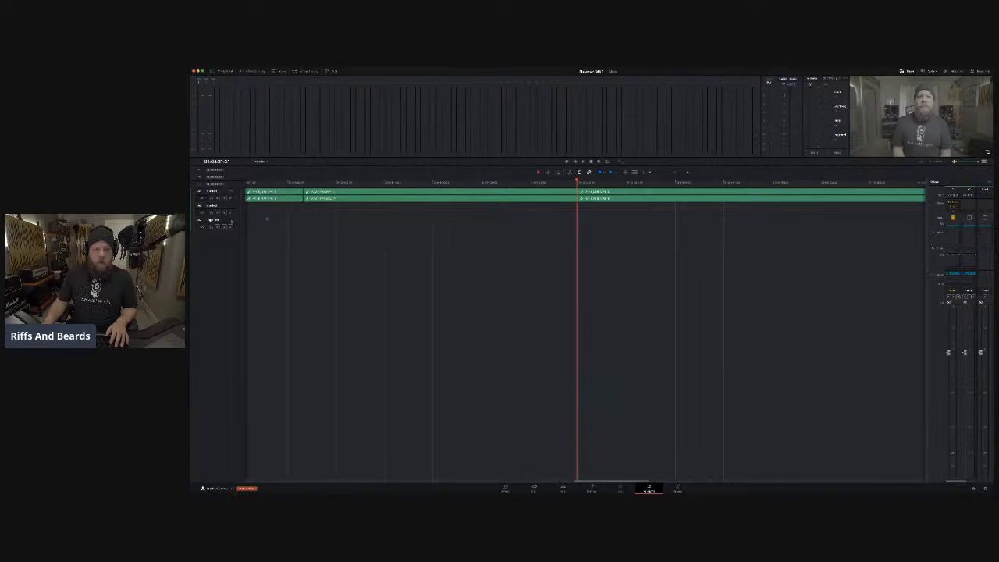
{"action": "left_click", "coordinate": [228, 226]}
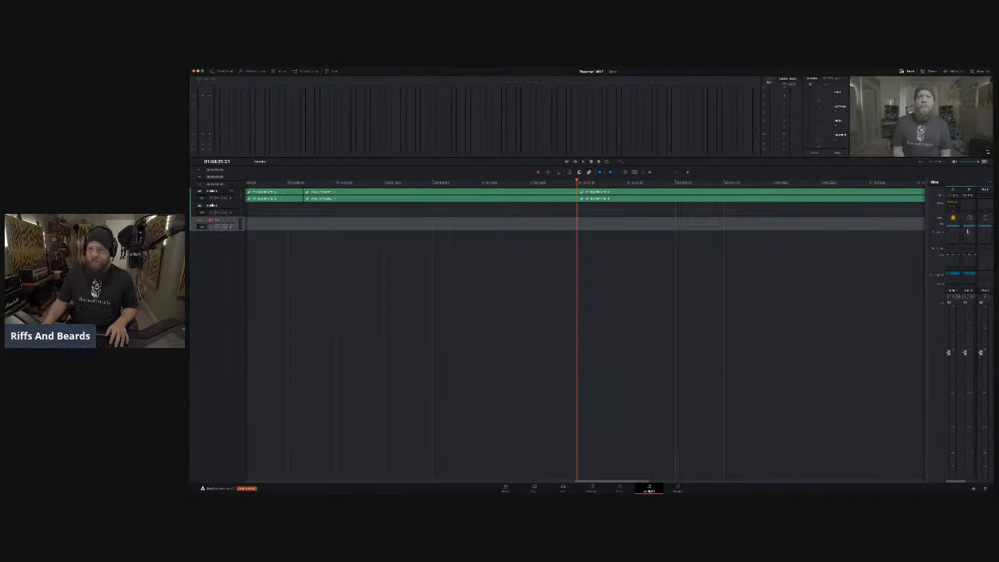
{"action": "scroll", "coordinate": [952, 387], "scroll_direction": "right", "scroll_amount": 2}
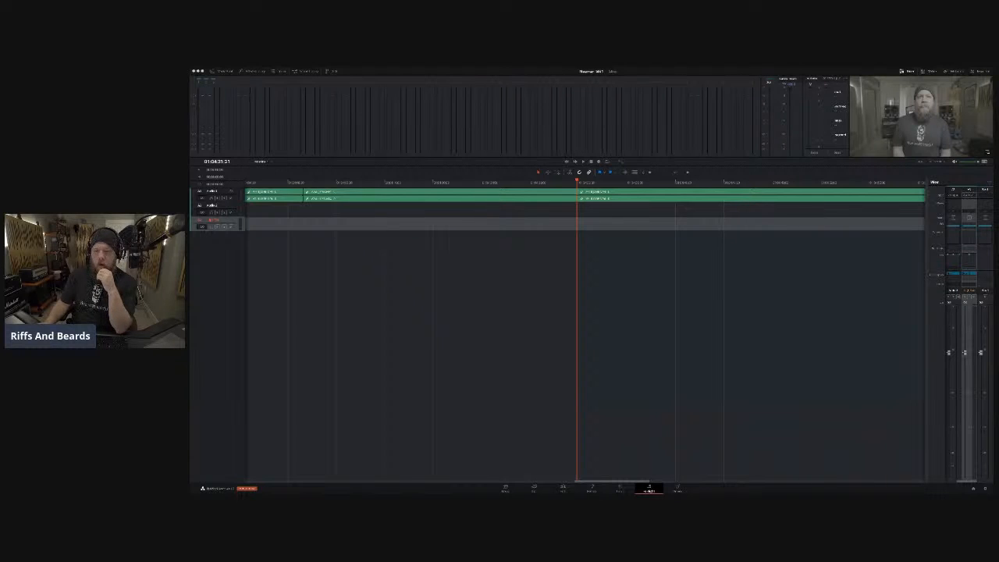
{"action": "left_click", "coordinate": [217, 226]}
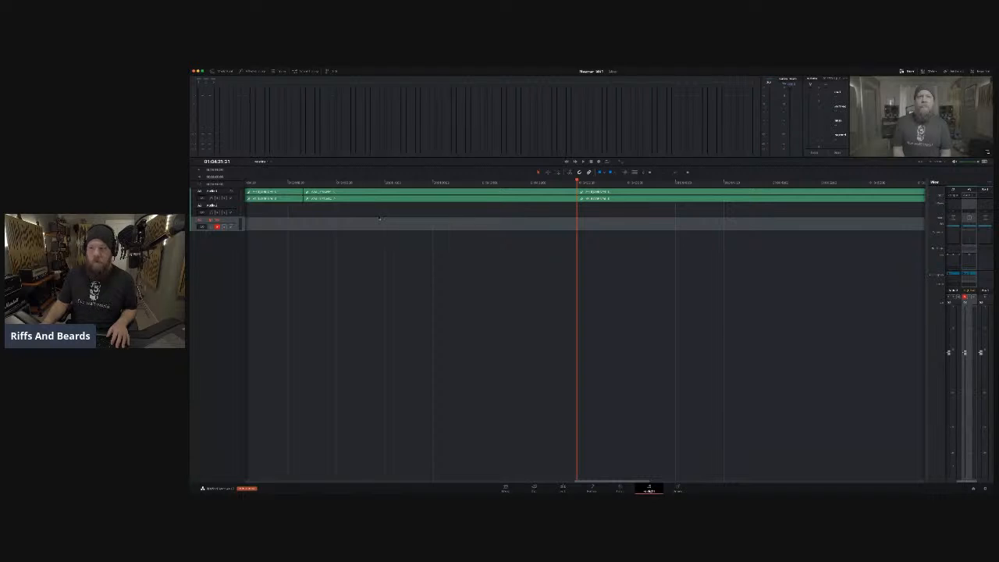
Record a short test take on the third audio track from the 01:04:31:21 cut and undo it.
{"action": "key", "text": "space"}
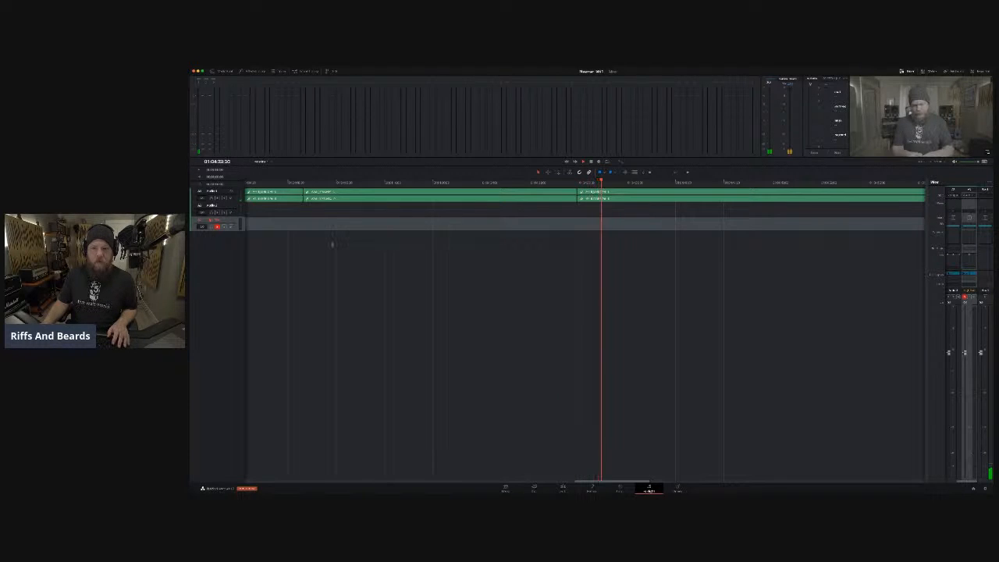
{"action": "key", "text": "space"}
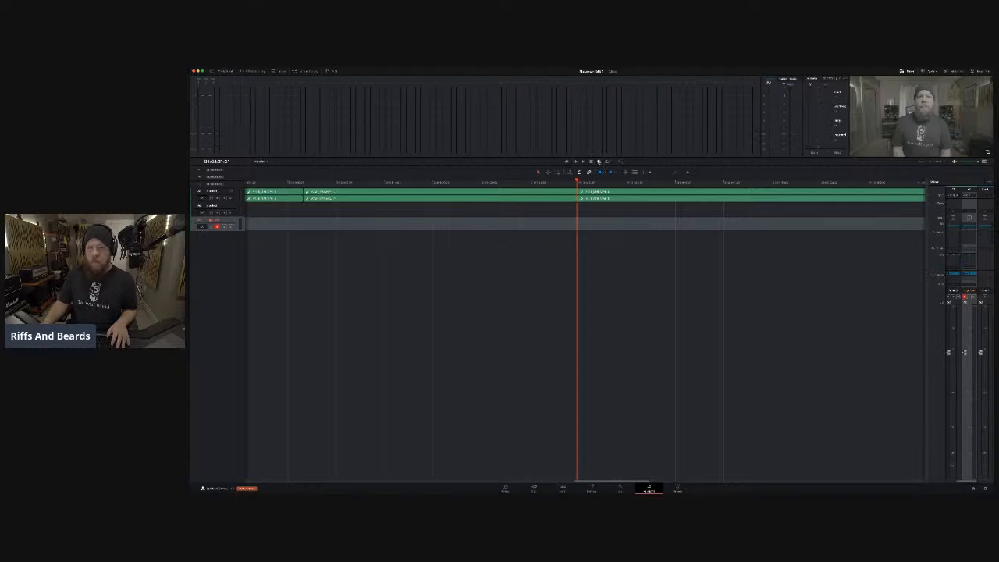
{"action": "left_click", "coordinate": [598, 162]}
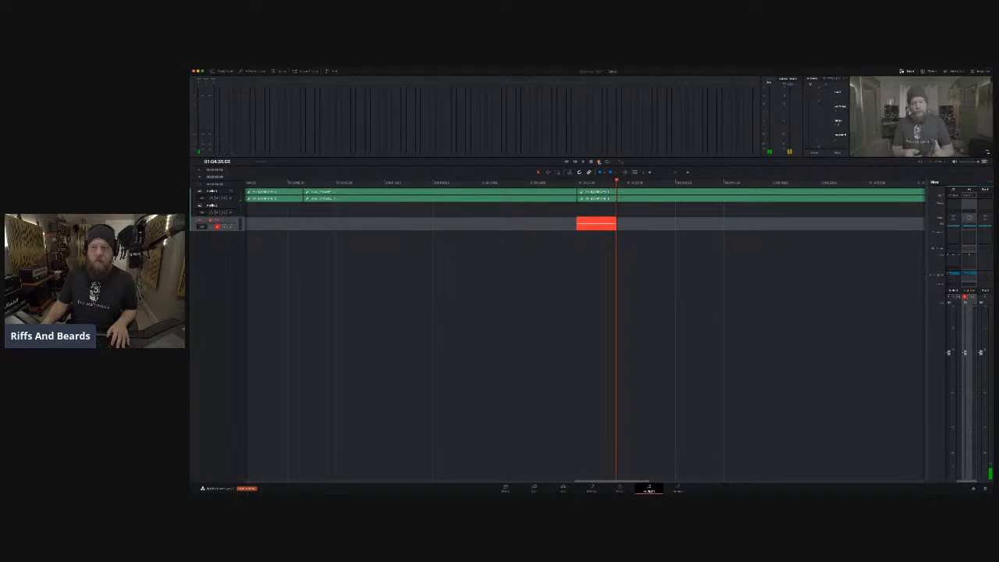
{"action": "key", "text": "space"}
{"action": "key", "text": "super+z"}
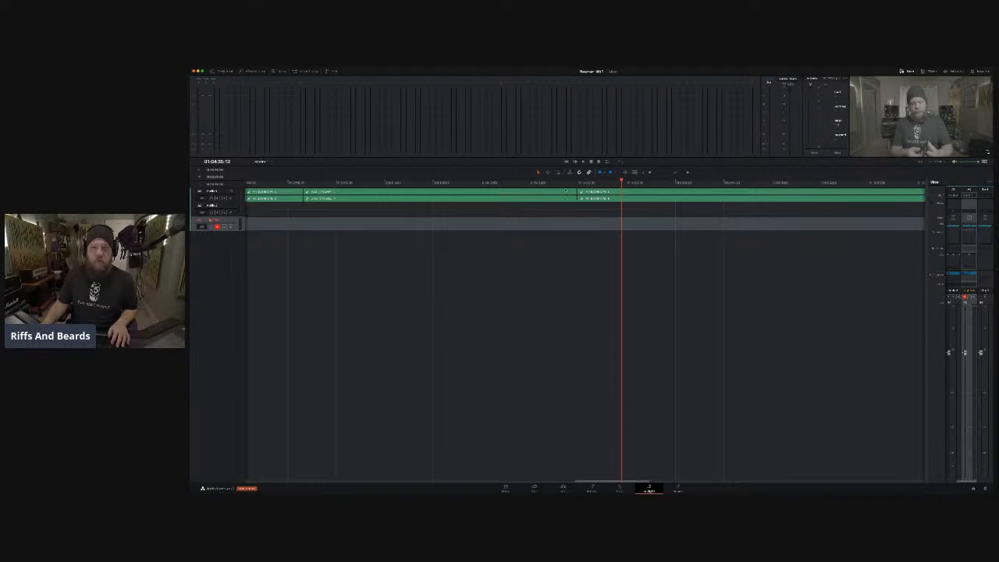
Move the playhead to 01:04:29:16 and view the timeline on the Cut page and the Edit page.
{"action": "left_click", "coordinate": [552, 182]}
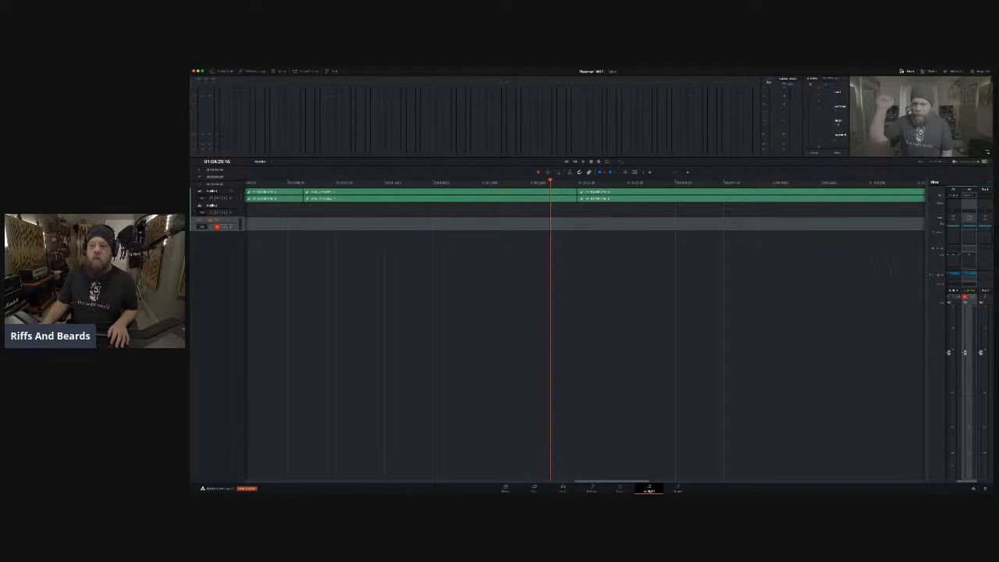
{"action": "left_click", "coordinate": [534, 488]}
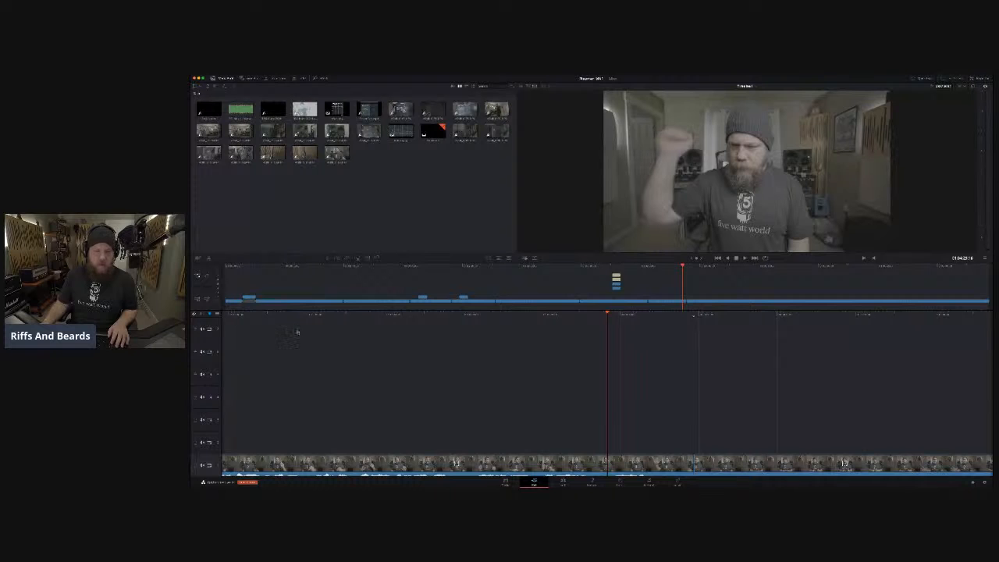
{"action": "left_click", "coordinate": [563, 482]}
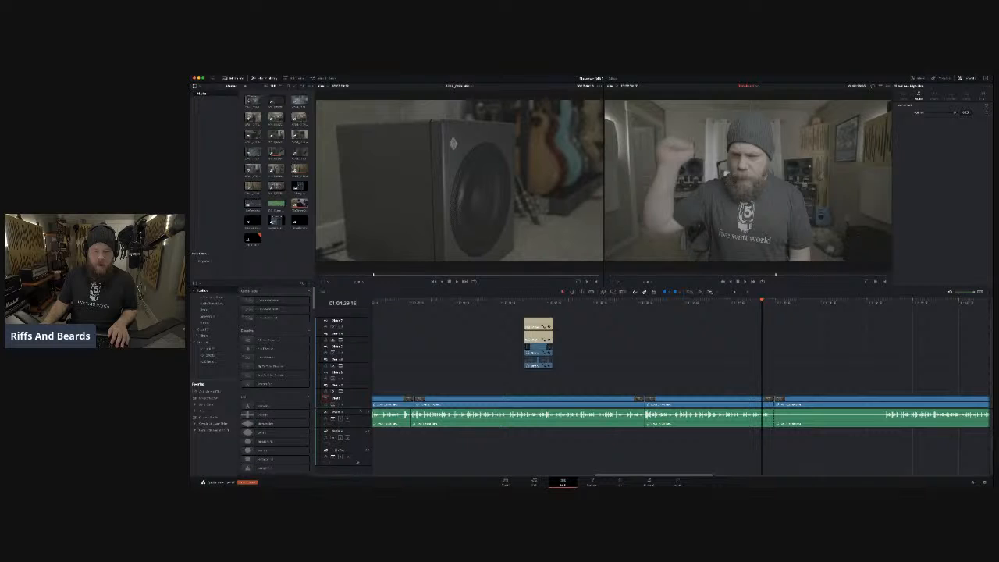
Record another test take on Fairlight's third audio track from 01:04:29:16 and undo the recording.
{"action": "left_click", "coordinate": [648, 481]}
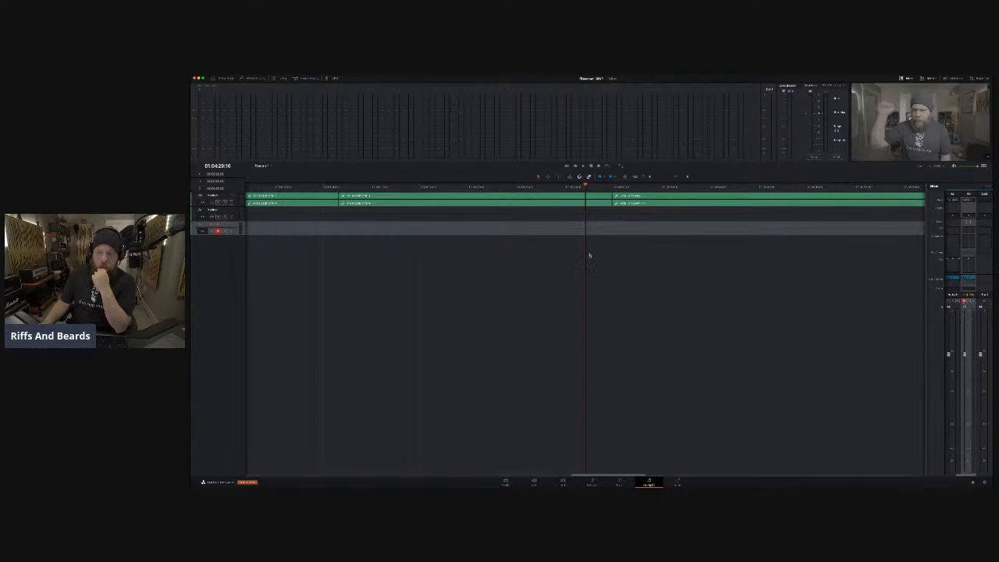
{"action": "left_click", "coordinate": [592, 166]}
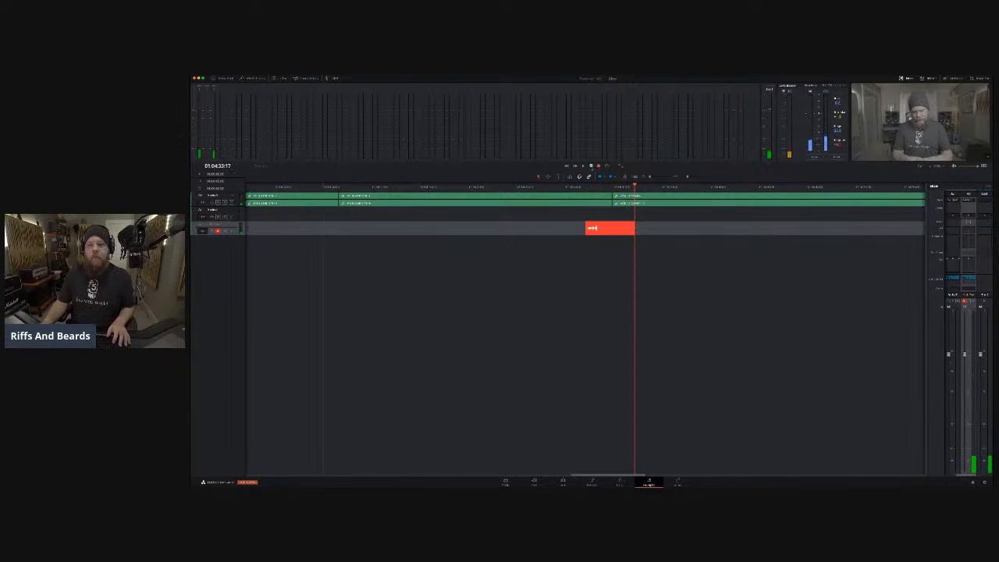
{"action": "left_click", "coordinate": [590, 166]}
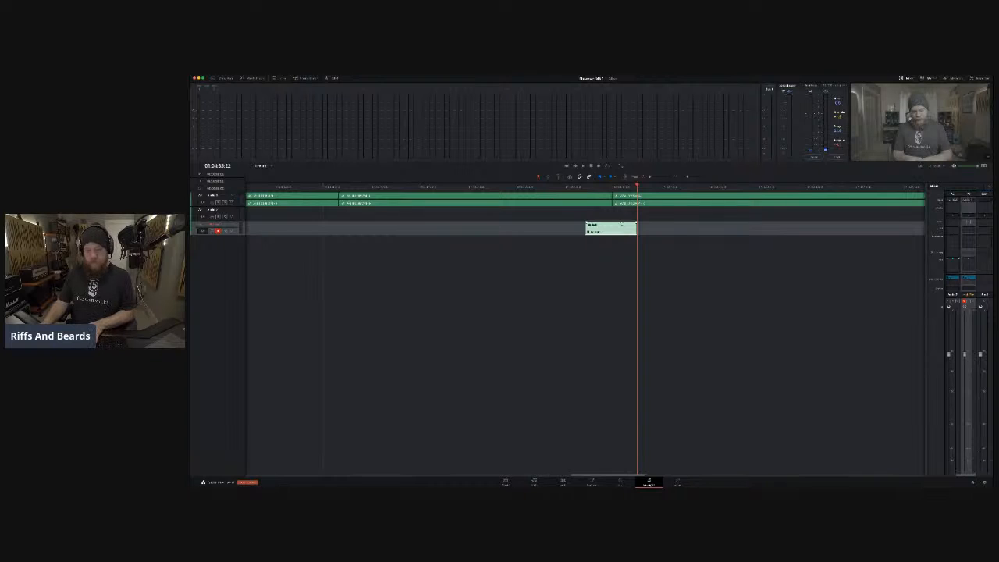
{"action": "key", "text": "super+z"}
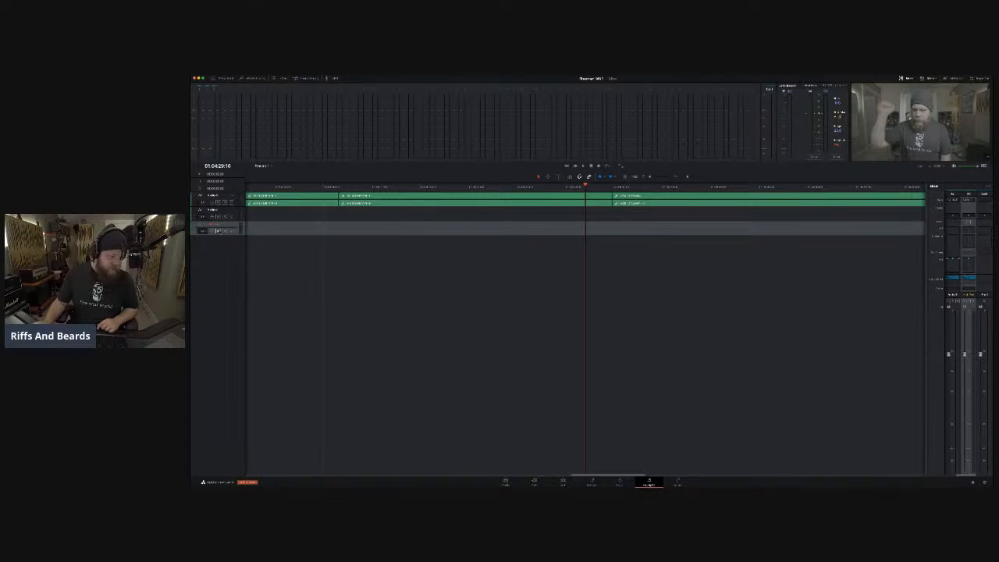
Play part of the talking-head clip on the Edit page and move the playhead back to 01:03:16:17.
{"action": "left_click", "coordinate": [563, 483]}
{"action": "left_click", "coordinate": [653, 304]}
{"action": "key", "text": "space"}
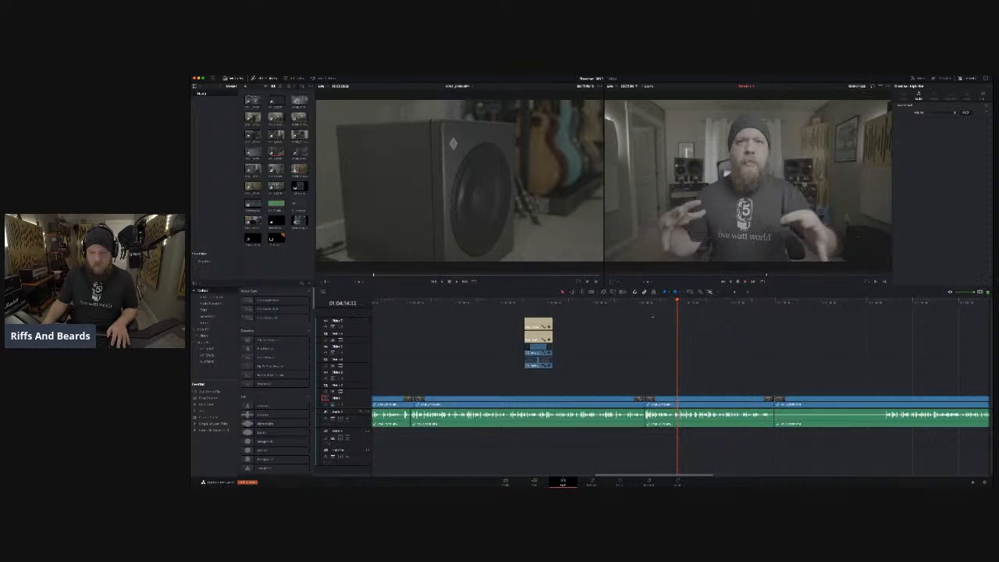
{"action": "key", "text": "super+minus"}
{"action": "key", "text": "super+minus"}
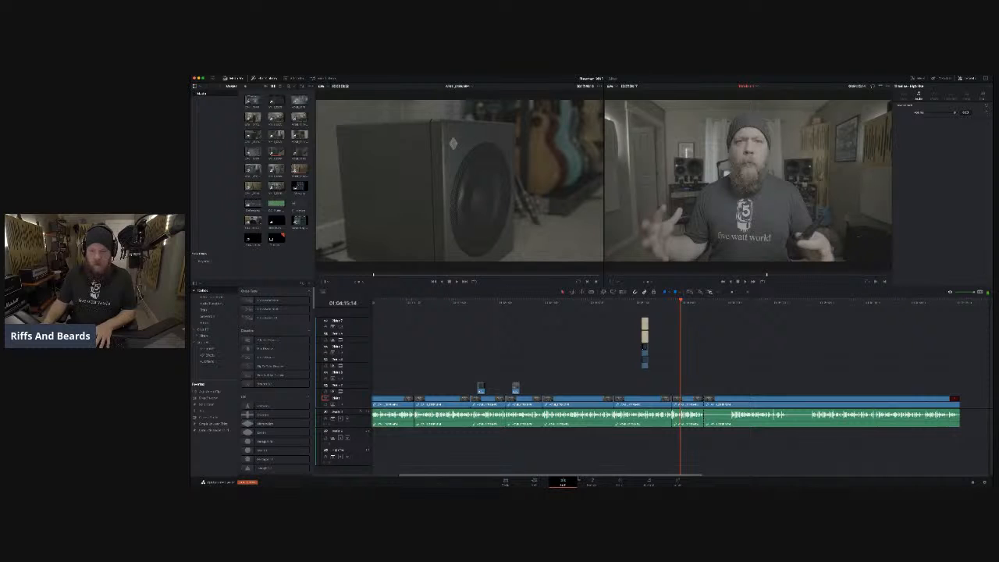
{"action": "left_click", "coordinate": [594, 302]}
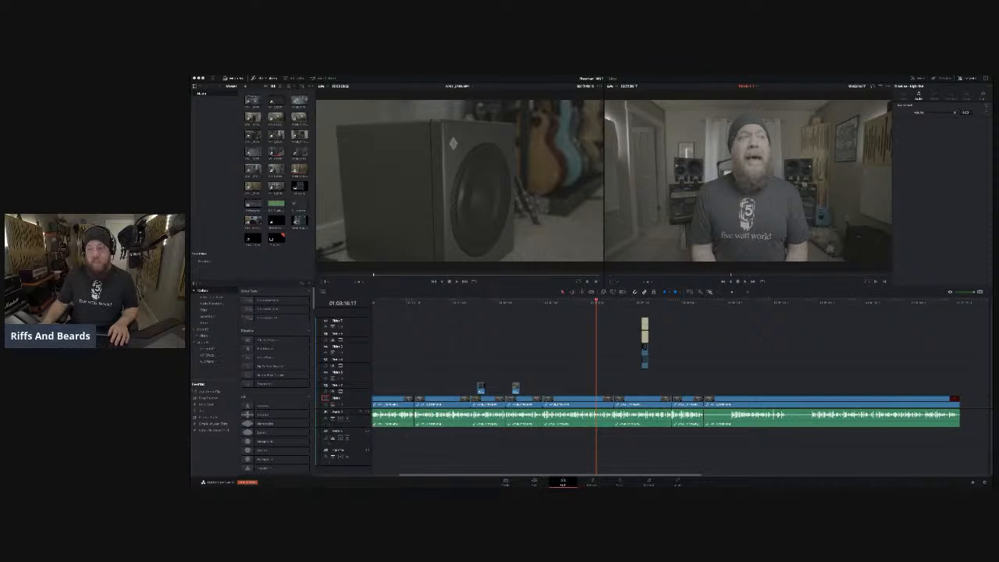
Add the media pool's audio-only clip to the second audio track, starting at a talking-head cut, and lower its volume.
{"action": "left_click", "coordinate": [277, 204]}
{"action": "left_click_drag", "start_coordinate": [273, 205], "coordinate": [415, 437]}
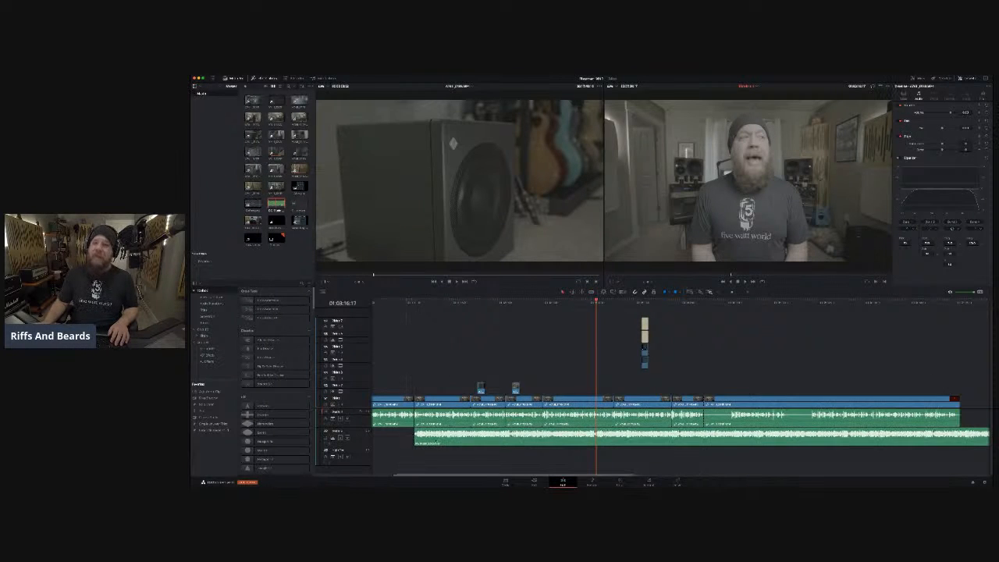
{"action": "left_click", "coordinate": [465, 434]}
{"action": "left_click_drag", "start_coordinate": [469, 430], "coordinate": [475, 441]}
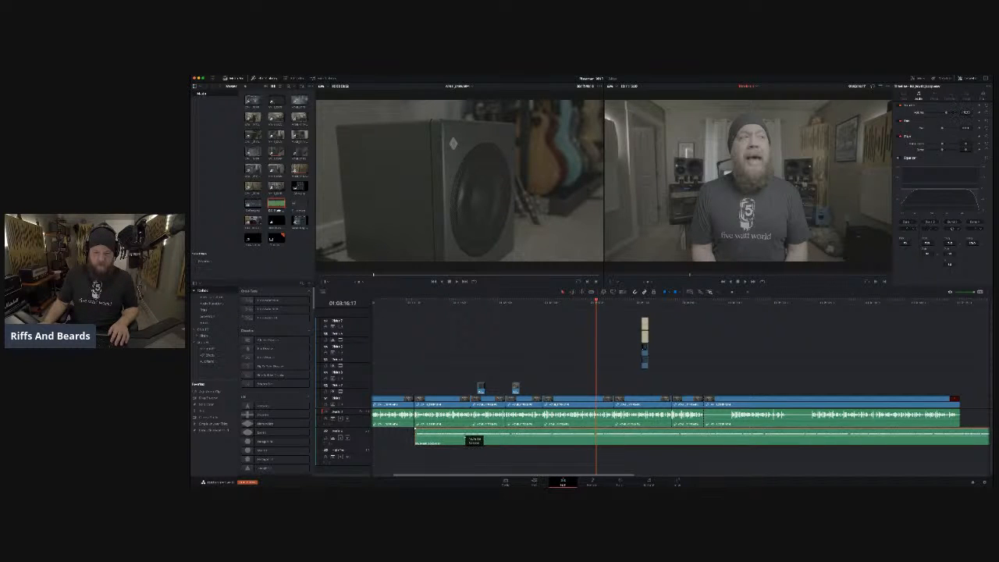
Play the added audio clip under the speech and delete it from the second audio track.
{"action": "left_click", "coordinate": [561, 303]}
{"action": "key", "text": "space"}
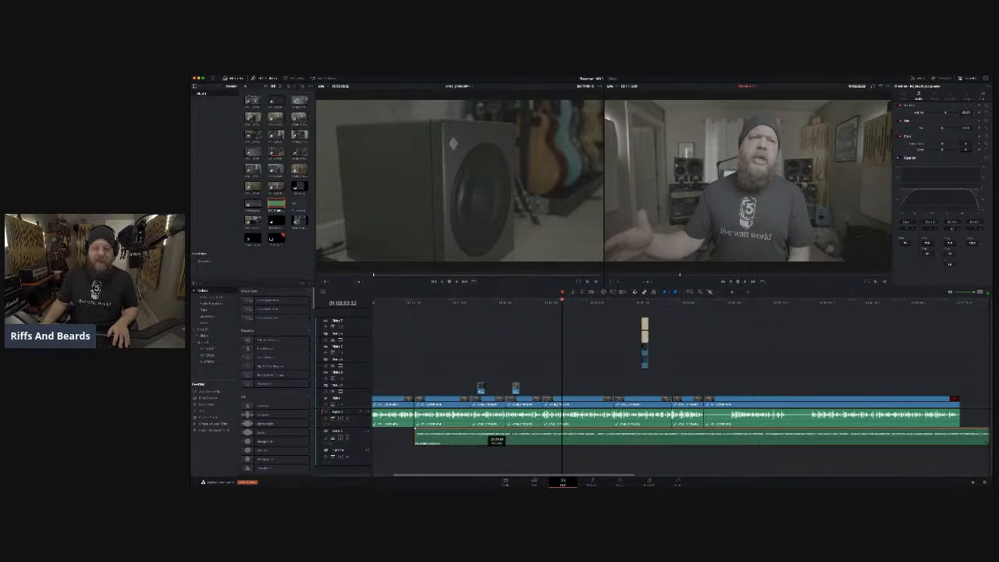
{"action": "key", "text": "space"}
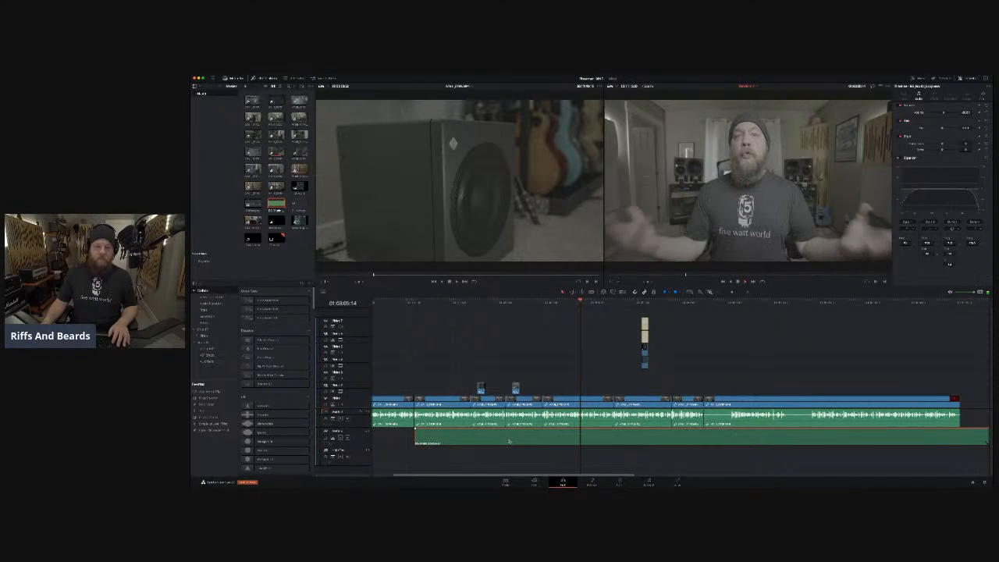
{"action": "key", "text": "BackSpace"}
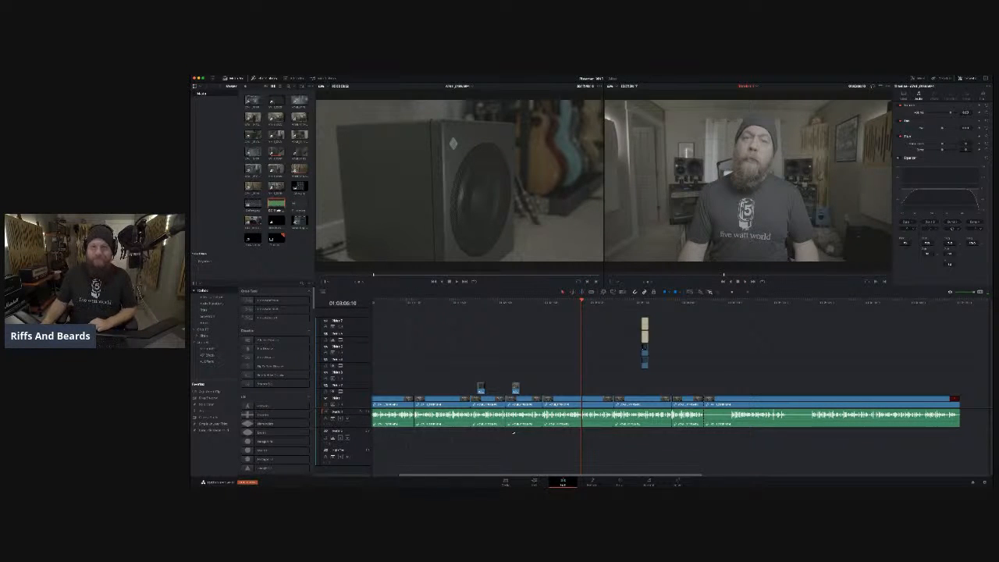
Ripple-trim the silence from the start of the talking-head clip after the 01:04:31:22 cut and check the join by playback.
{"action": "key", "text": "ctrl+minus"}
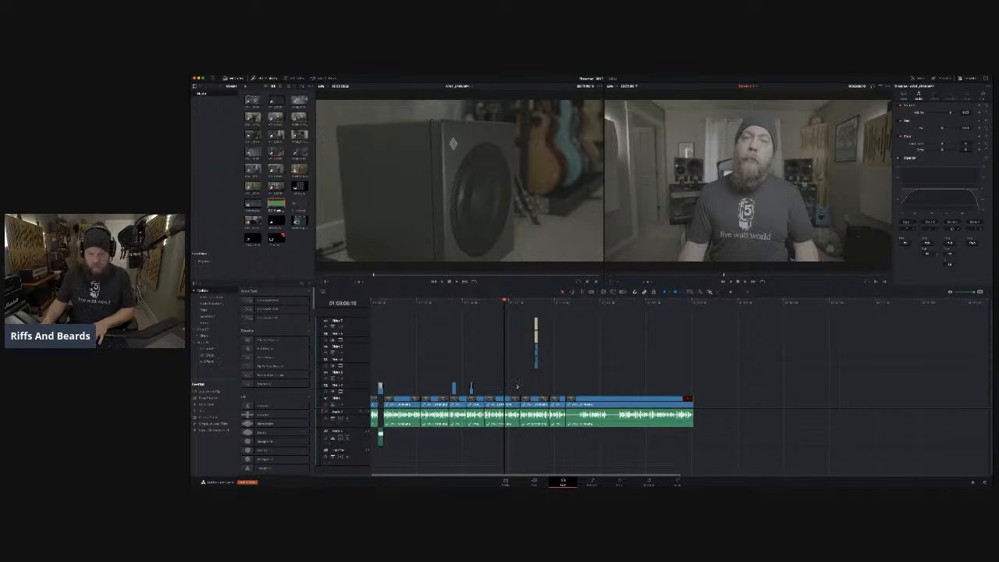
{"action": "key", "text": "ctrl+equal"}
{"action": "key", "text": "ctrl+minus"}
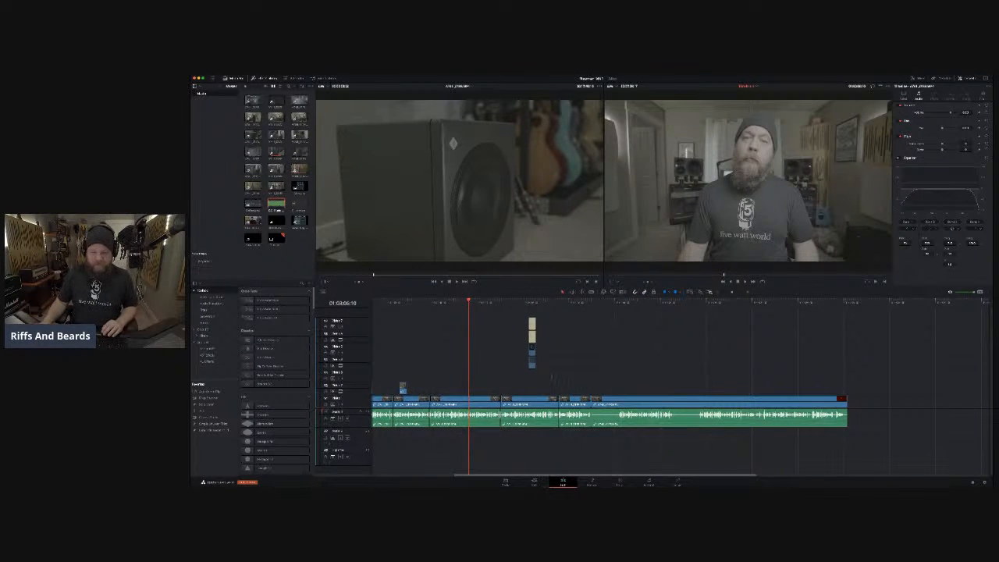
{"action": "left_click", "coordinate": [583, 381]}
{"action": "key", "text": "space"}
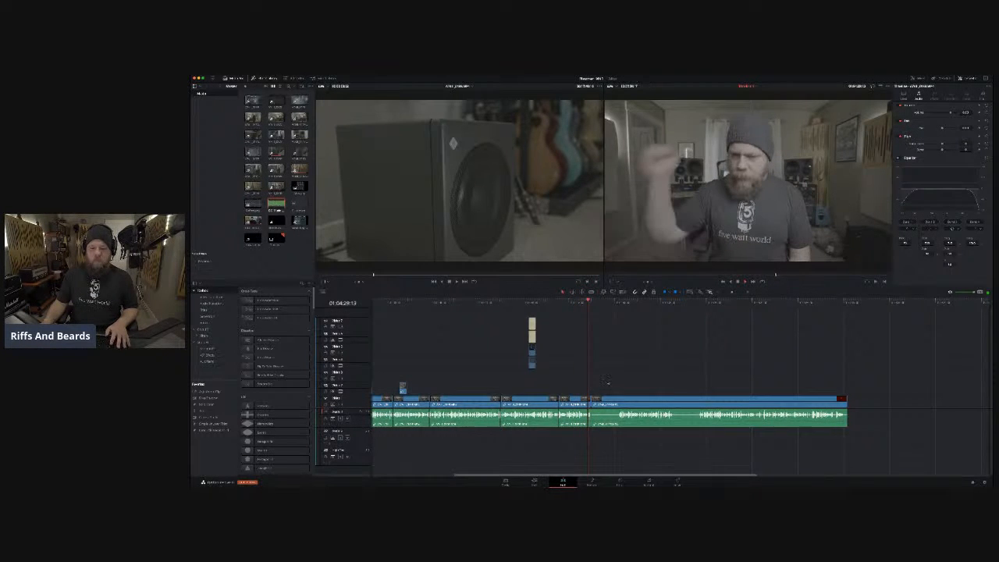
{"action": "scroll", "coordinate": [682, 390], "scroll_direction": "up", "scroll_amount": 2}
{"action": "scroll", "coordinate": [682, 390], "scroll_direction": "right", "scroll_amount": 3}
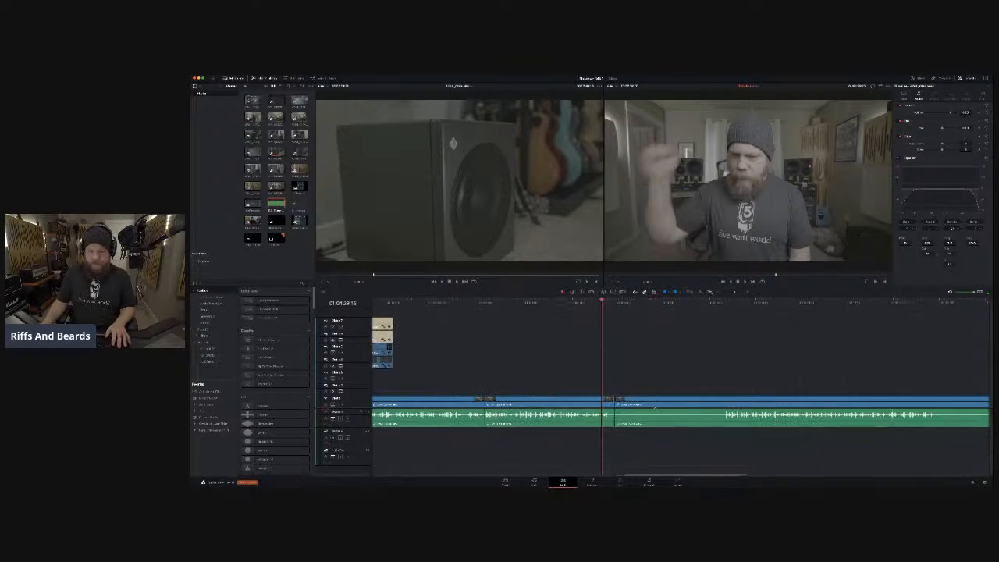
{"action": "left_click_drag", "start_coordinate": [616, 398], "coordinate": [736, 395]}
{"action": "key", "text": "space"}
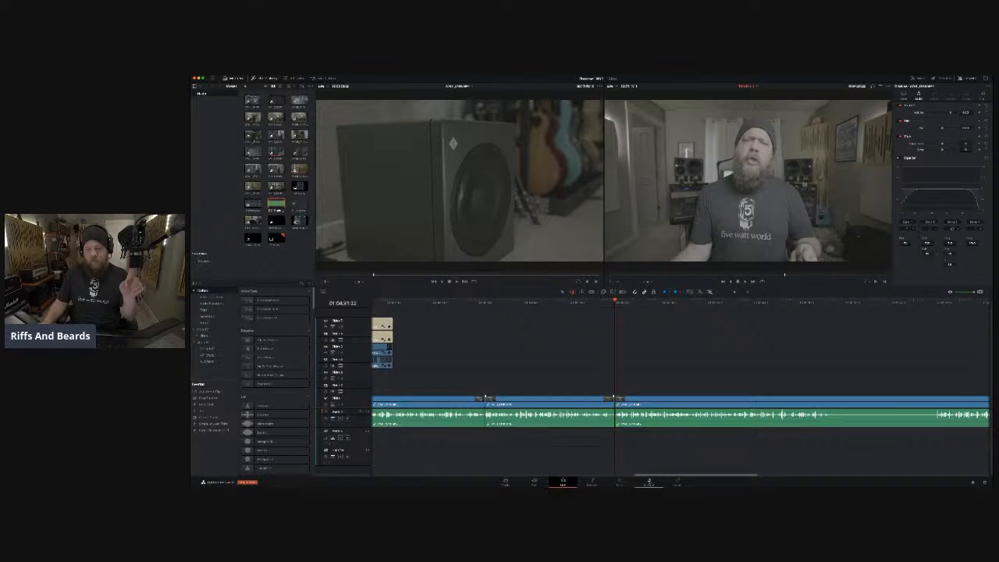
Arm the third audio track on the Fairlight page, record a test take from 01:04:31:22 and delete it.
{"action": "left_click", "coordinate": [649, 481]}
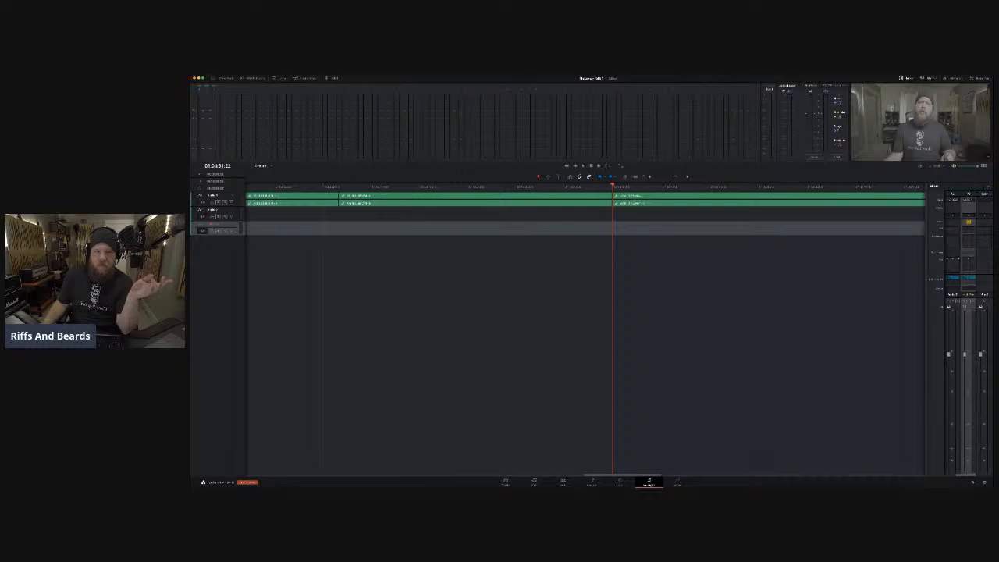
{"action": "left_click", "coordinate": [217, 231]}
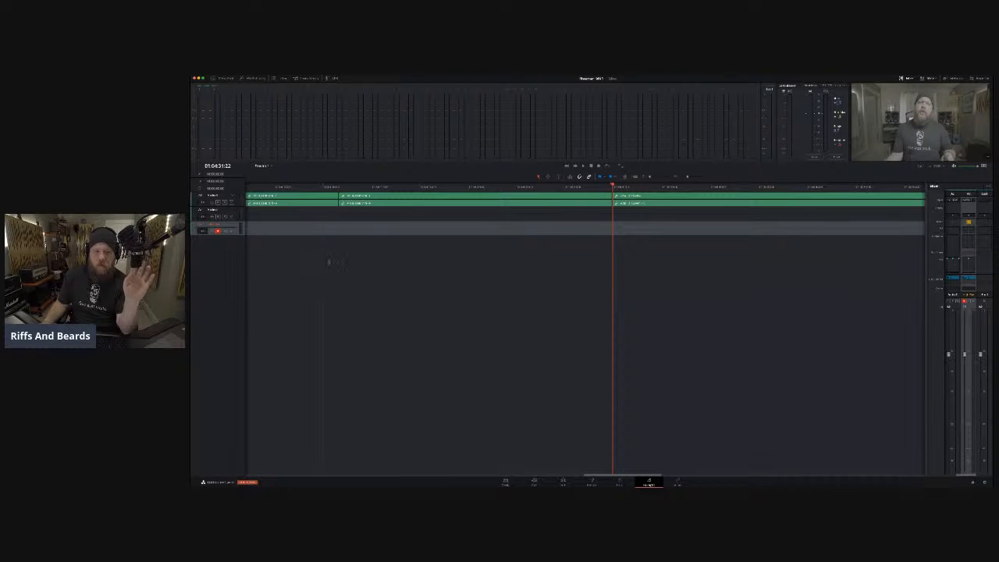
{"action": "left_click", "coordinate": [598, 166]}
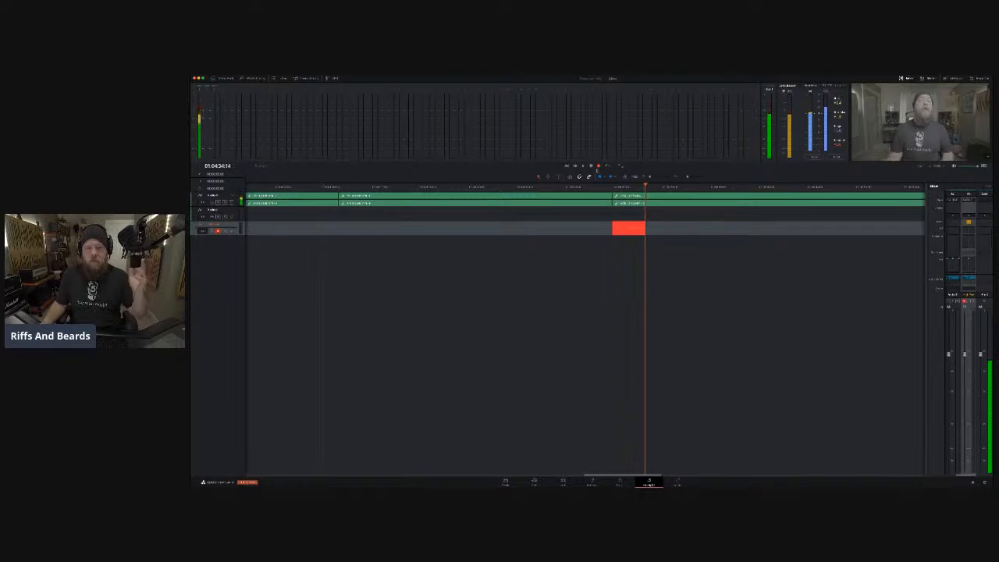
{"action": "left_click", "coordinate": [597, 167]}
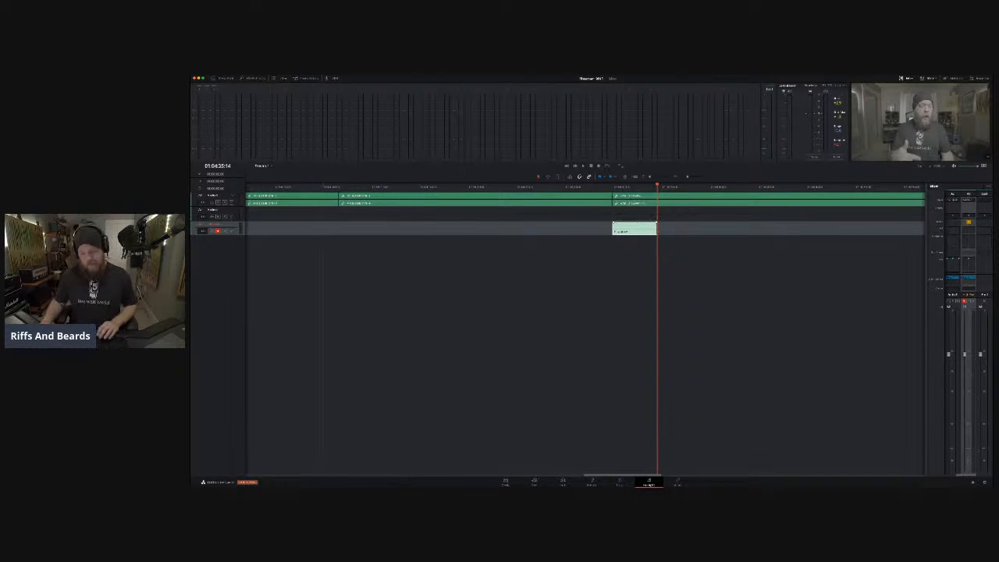
{"action": "key", "text": "Delete"}
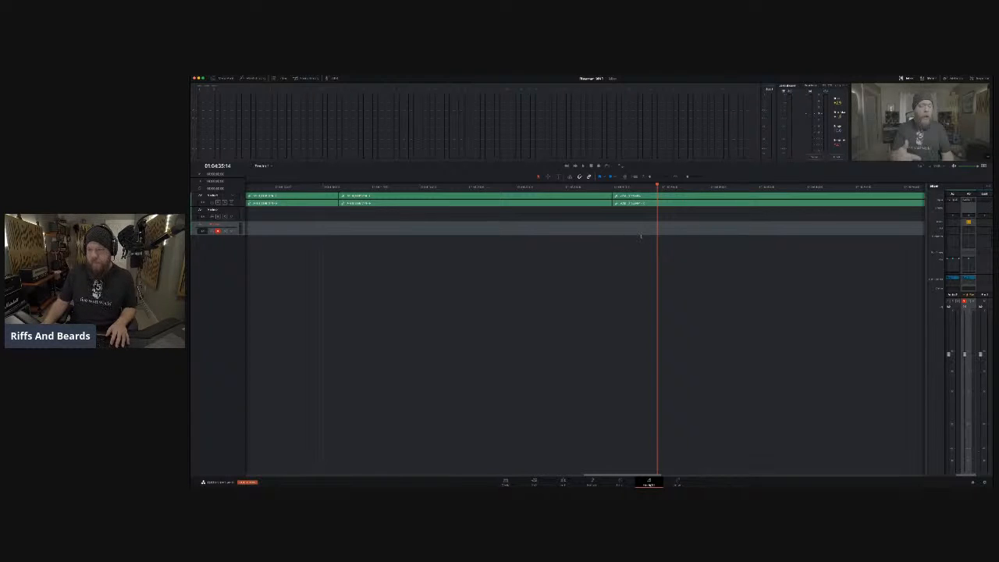
Disarm the third audio track on the Fairlight page.
{"action": "scroll", "coordinate": [643, 234], "scroll_direction": "left", "scroll_amount": 5}
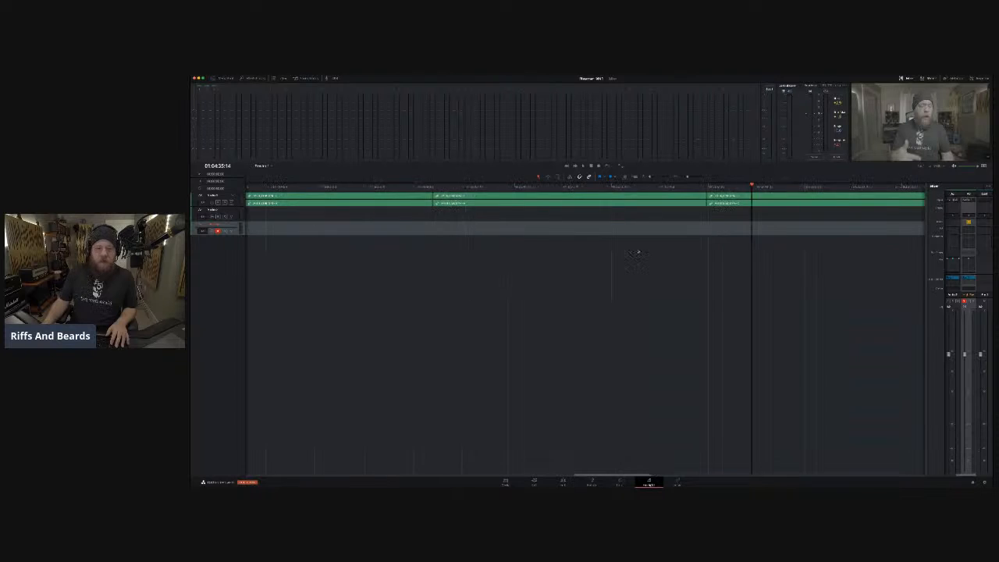
{"action": "scroll", "coordinate": [646, 262], "scroll_direction": "right", "scroll_amount": 3}
{"action": "scroll", "coordinate": [649, 265], "scroll_direction": "right", "scroll_amount": 1}
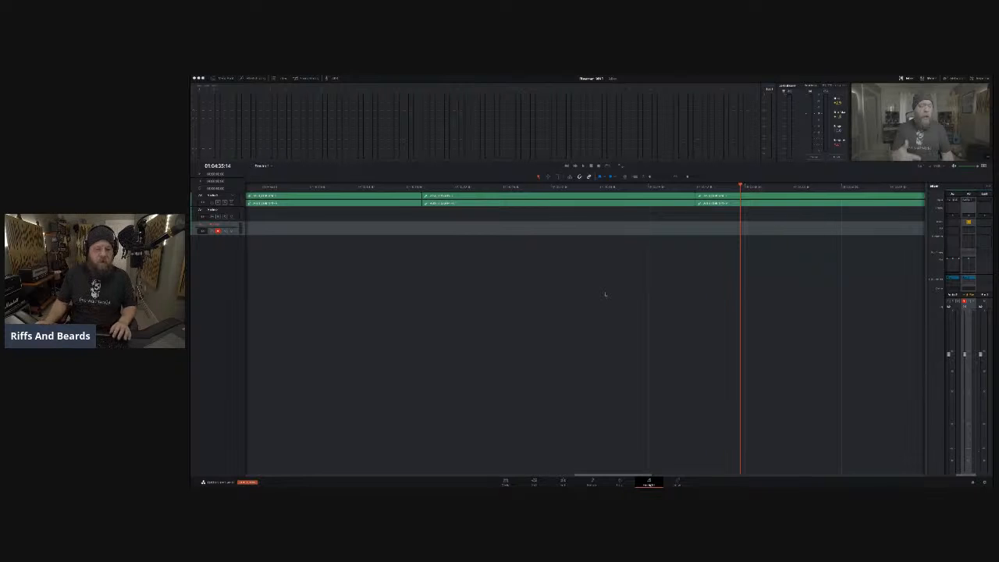
{"action": "left_click", "coordinate": [219, 232]}
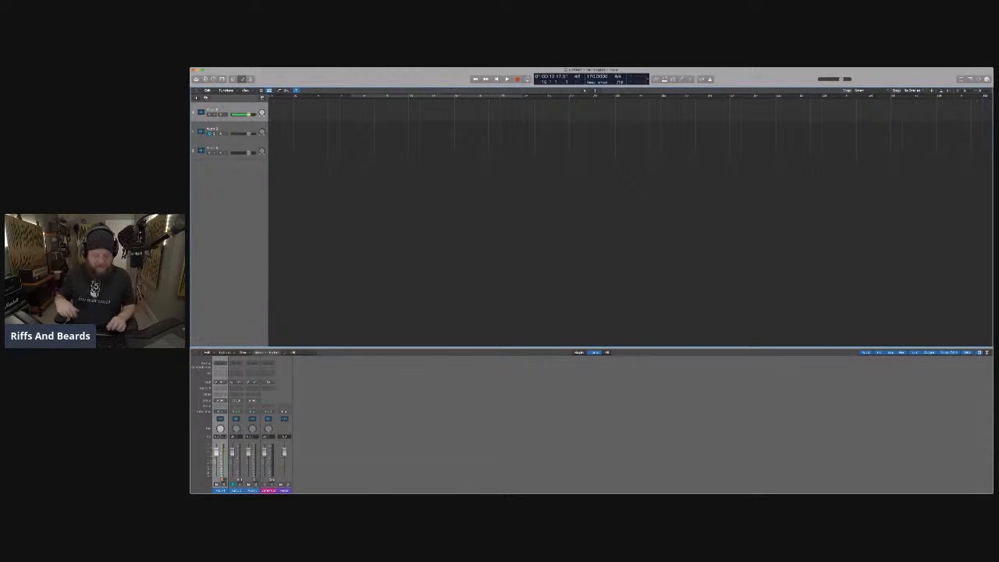
Switch to Logic Pro, record a take on the first audio track and play it back.
{"action": "key", "text": "r"}
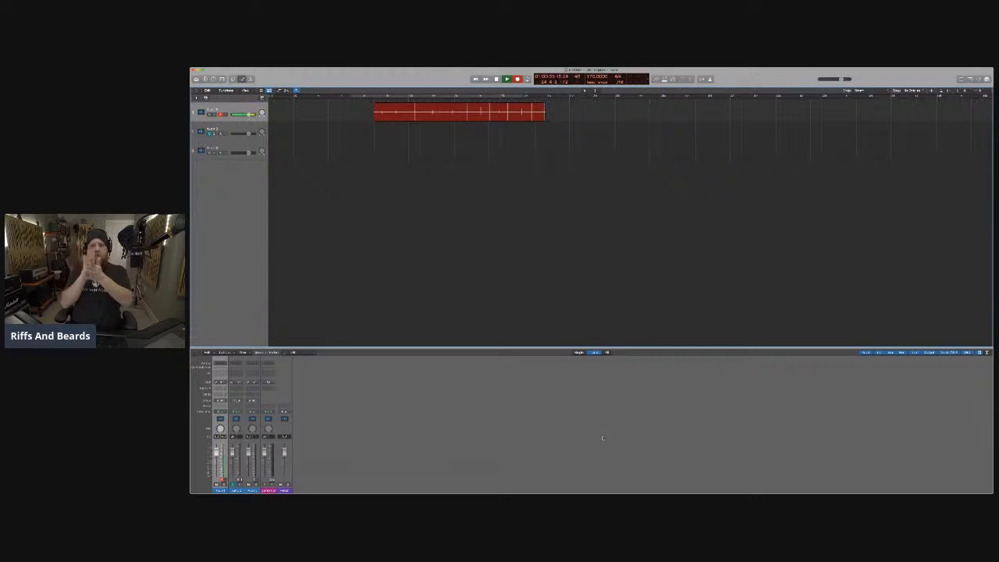
{"action": "key", "text": "space"}
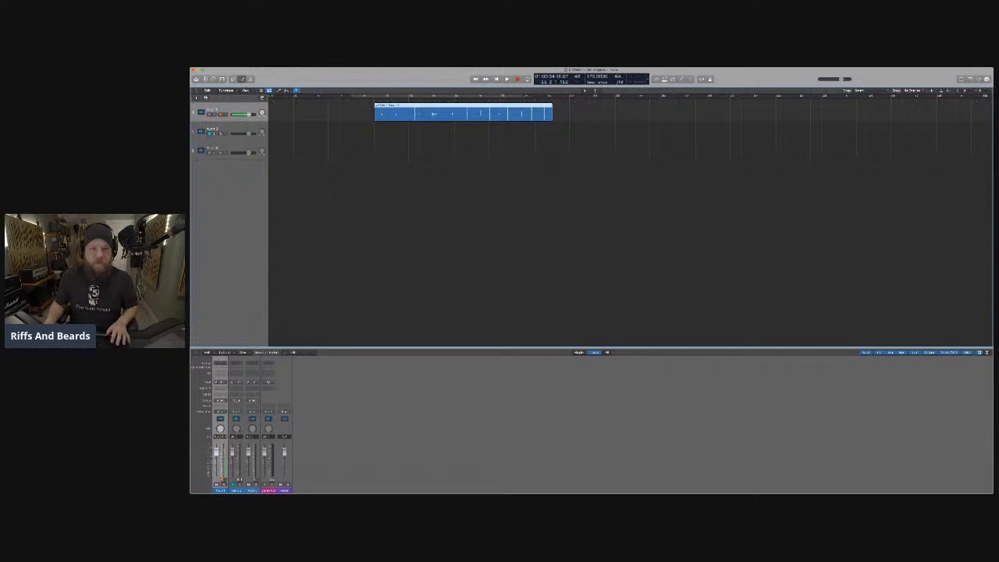
{"action": "key", "text": "space"}
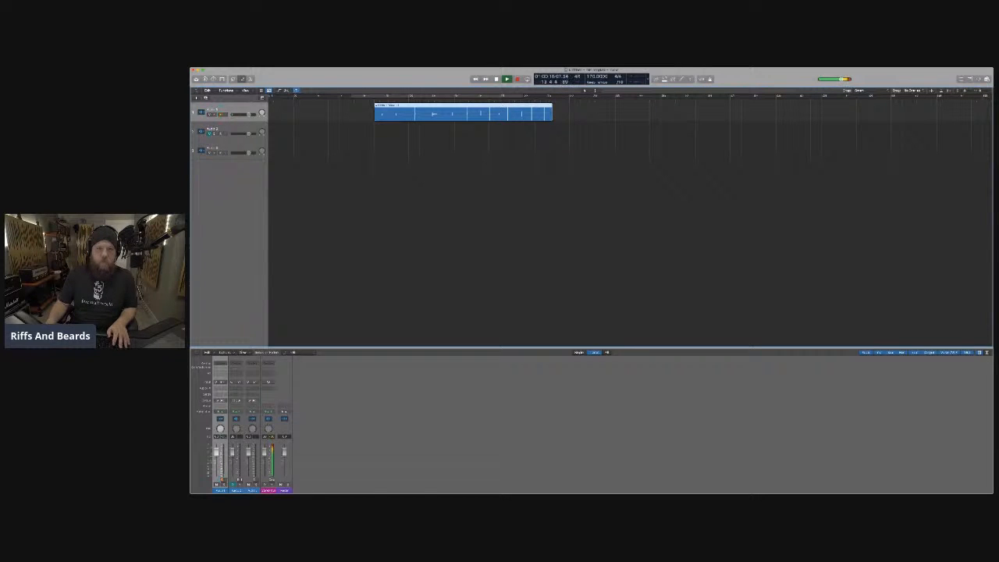
Stop the Logic Pro playback, switch to DaVinci Resolve's Edit page and locate the pause before the talking-head cut at 01:04:31:05.
{"action": "key", "text": "space"}
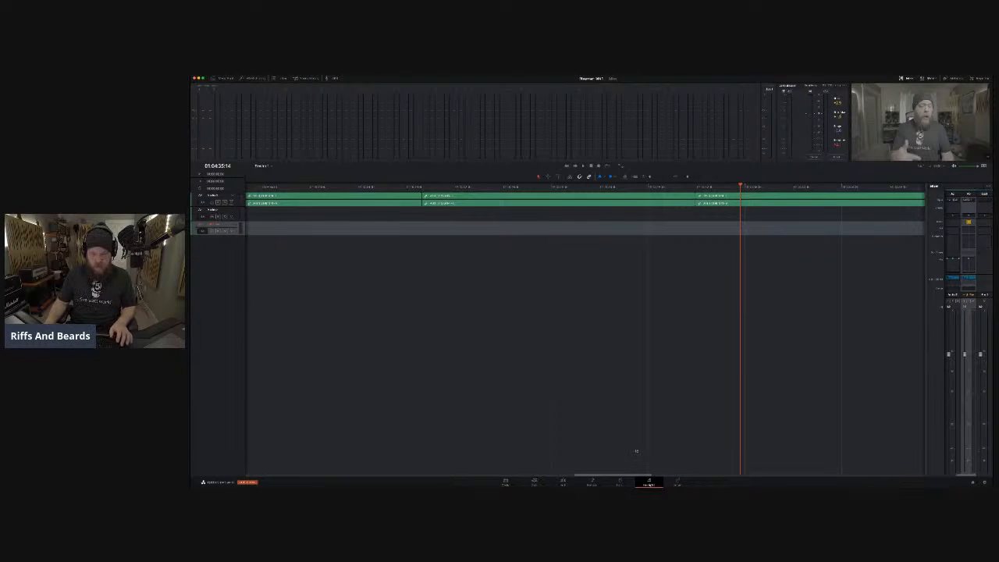
{"action": "left_click", "coordinate": [562, 481]}
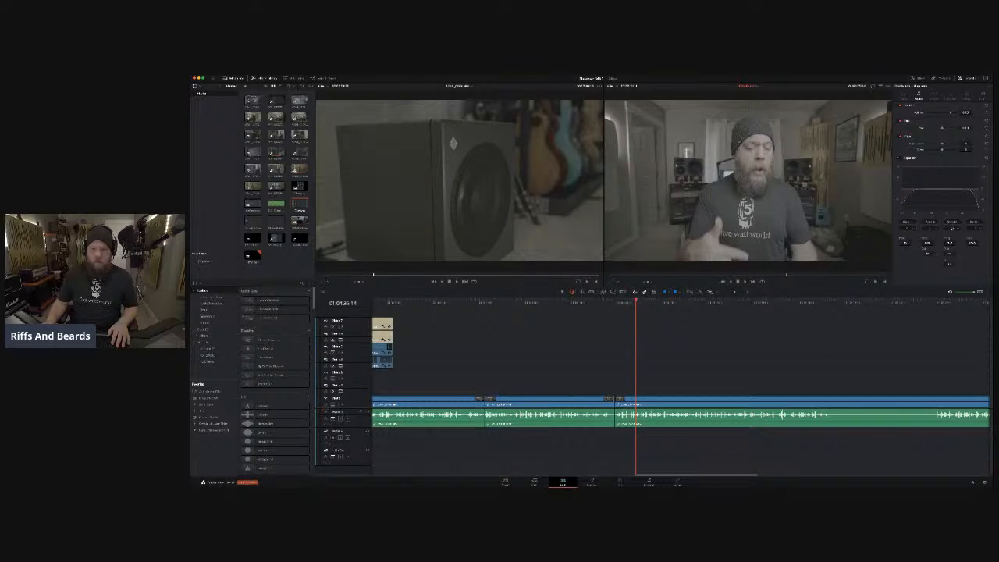
{"action": "left_click", "coordinate": [616, 303]}
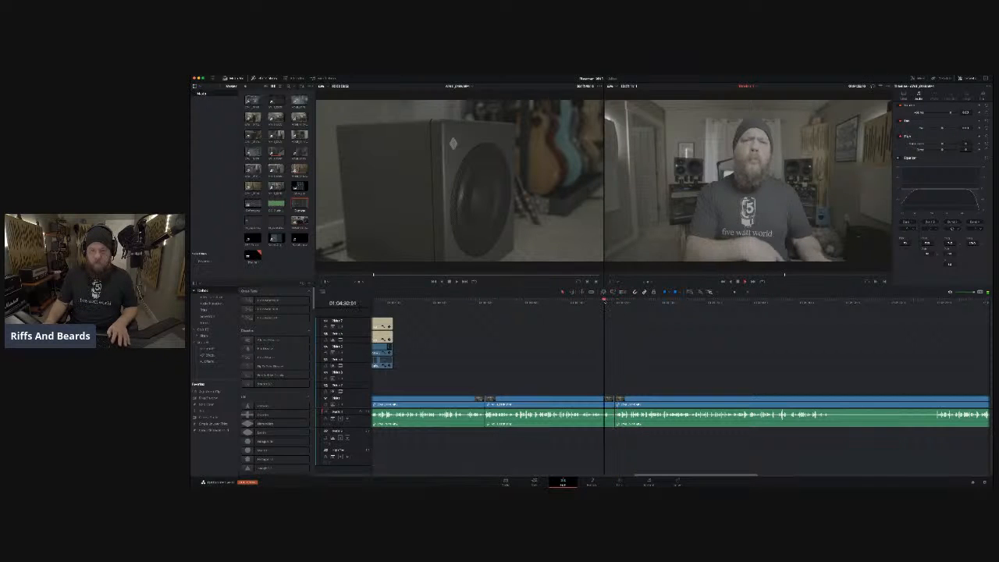
{"action": "left_click", "coordinate": [605, 301]}
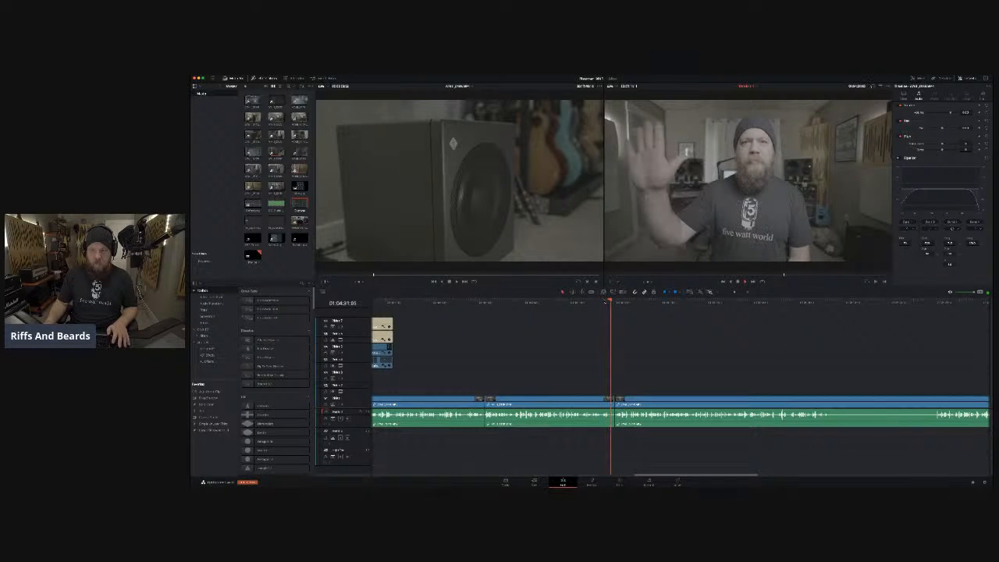
{"action": "key", "text": "ctrl+equal"}
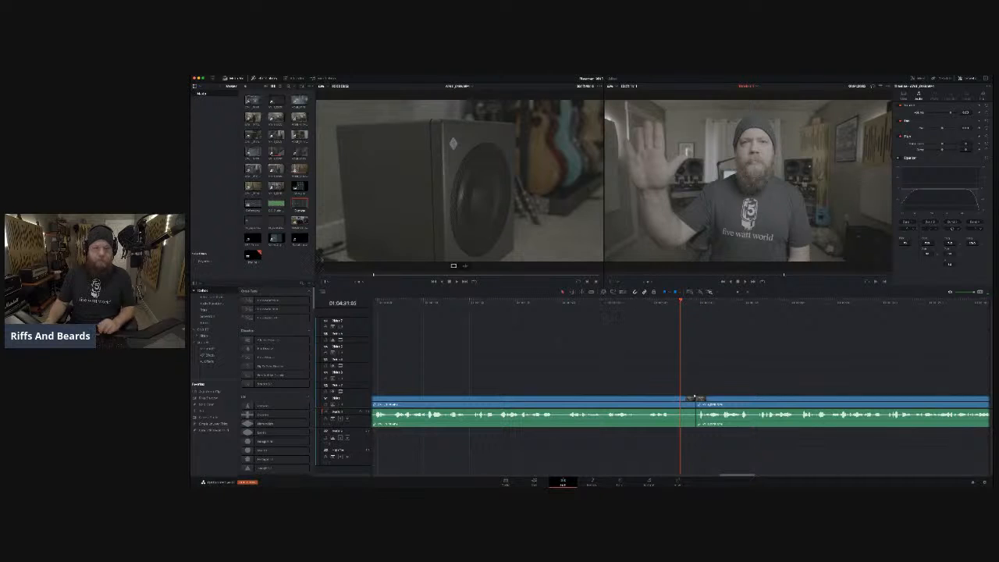
Place the audio clip from the media pool on the second audio track around the talking-head cut and play it against the dialogue.
{"action": "key", "text": "F12"}
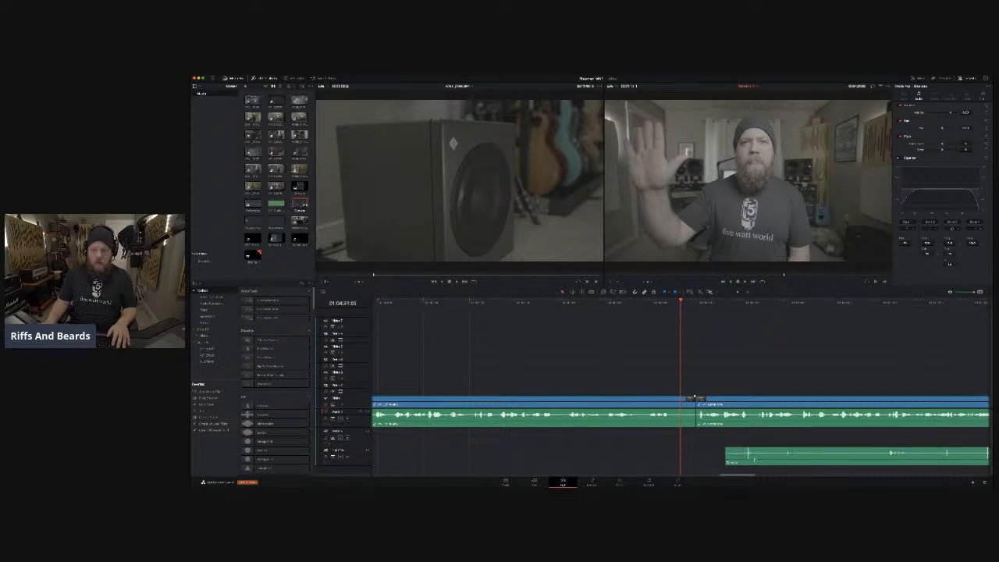
{"action": "mouse_move", "coordinate": [652, 441]}
{"action": "left_mouse_down"}
{"action": "mouse_move", "coordinate": [671, 443]}
{"action": "mouse_move", "coordinate": [659, 444]}
{"action": "left_mouse_up"}
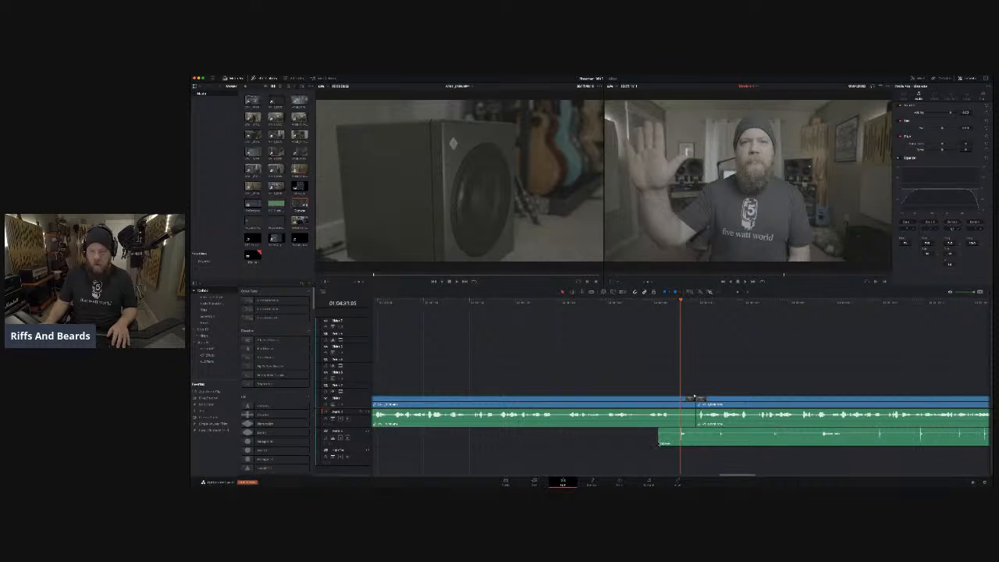
{"action": "left_click", "coordinate": [660, 306]}
{"action": "key", "text": "space"}
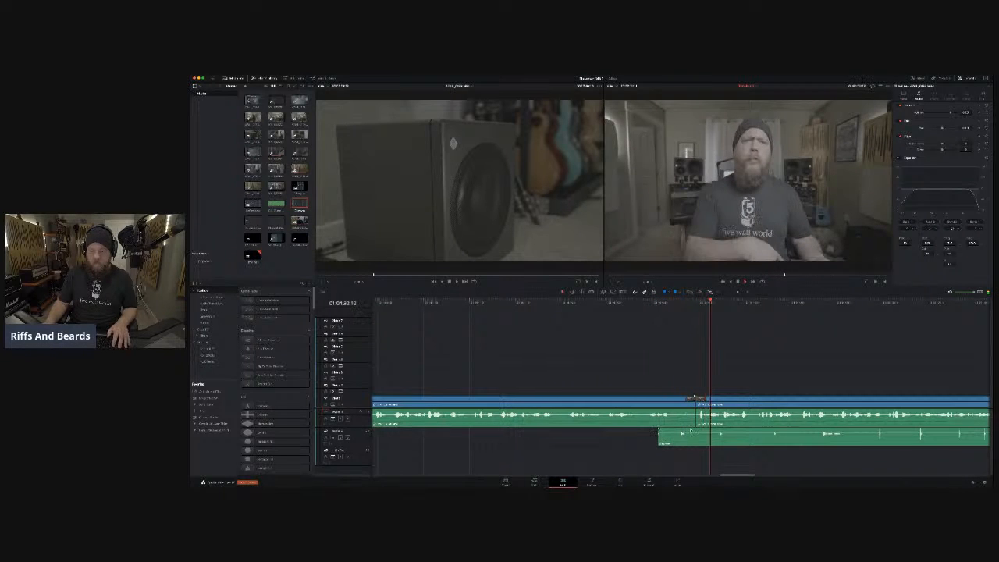
Move the added audio clip down to the third audio track and check its timing against the talking-head dialogue by playback.
{"action": "left_click_drag", "start_coordinate": [693, 445], "coordinate": [693, 453]}
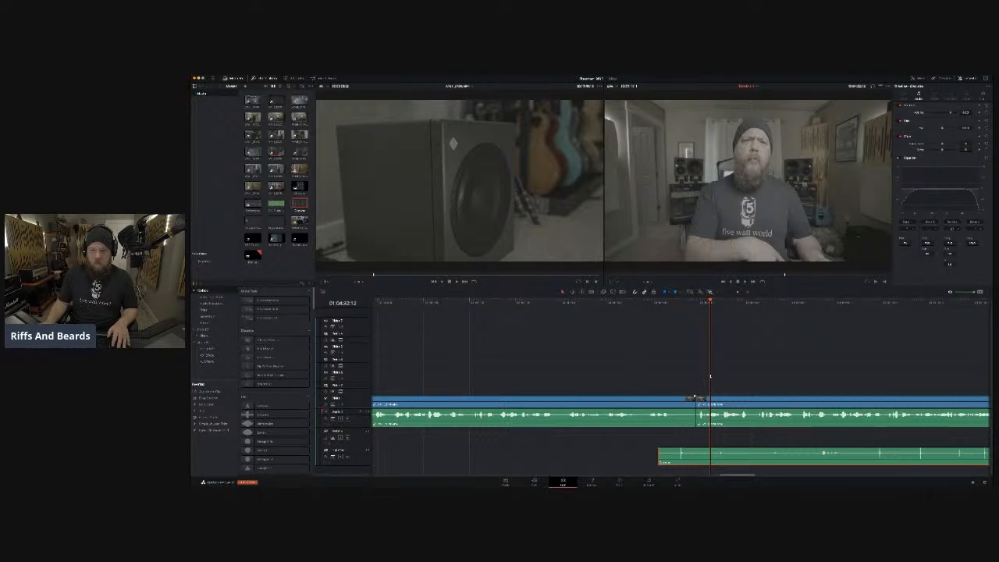
{"action": "left_click", "coordinate": [659, 305]}
{"action": "key", "text": "space"}
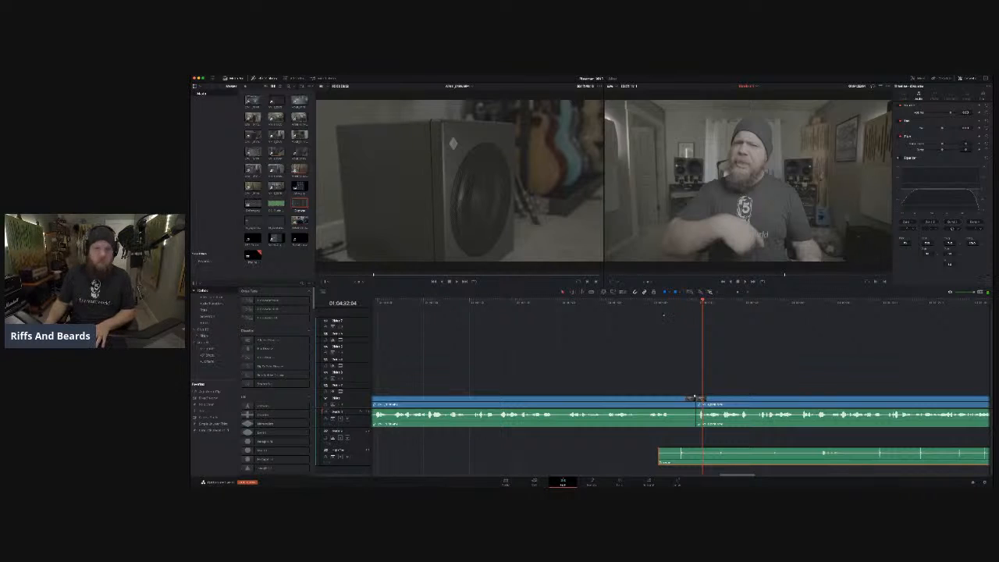
{"action": "scroll", "coordinate": [694, 397], "scroll_direction": "up", "scroll_amount": 3}
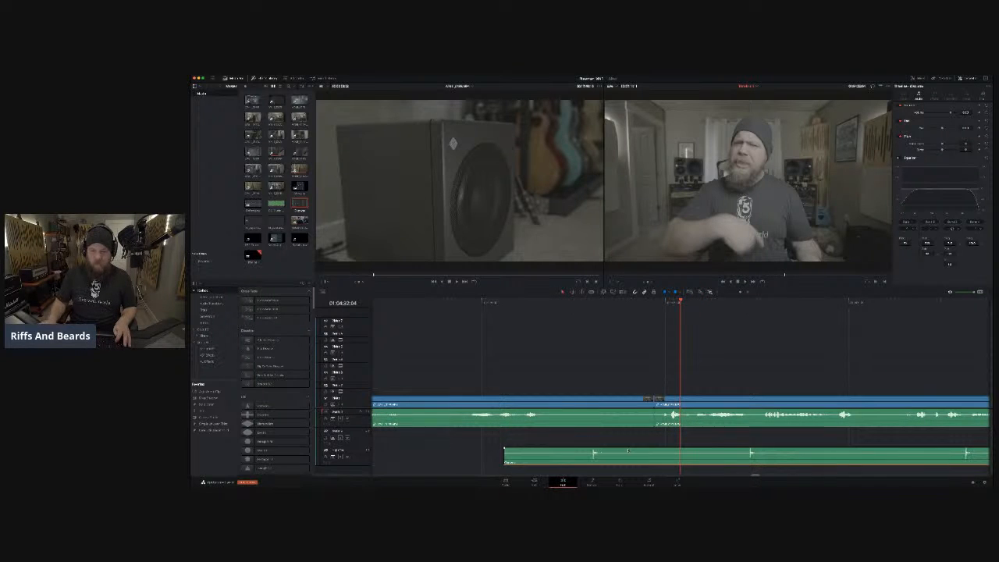
{"action": "left_click", "coordinate": [533, 299]}
{"action": "key", "text": "space"}
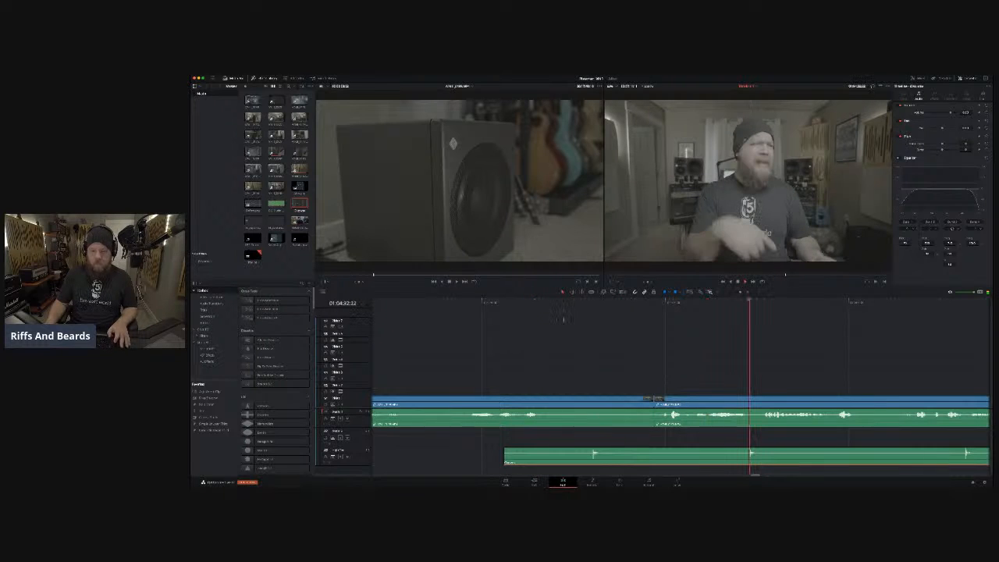
{"action": "key", "text": "space"}
Shorten the third-track audio clip to its first transient, ending at the talking-head cut, with fades at both ends, and check it by playback.
{"action": "key", "text": "b"}
{"action": "left_click", "coordinate": [654, 457]}
{"action": "key", "text": "Delete"}
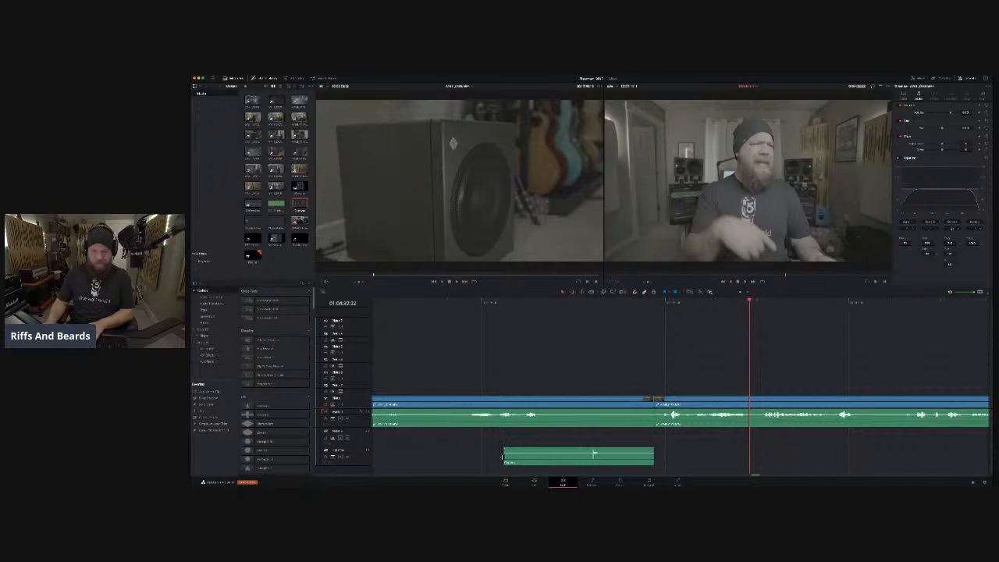
{"action": "left_click_drag", "start_coordinate": [504, 457], "coordinate": [571, 456]}
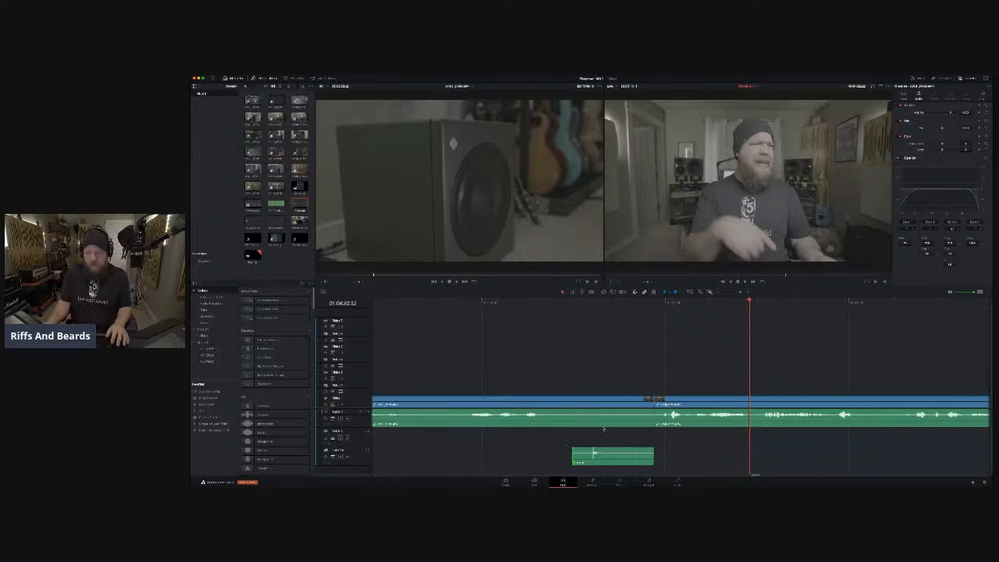
{"action": "left_click", "coordinate": [493, 302]}
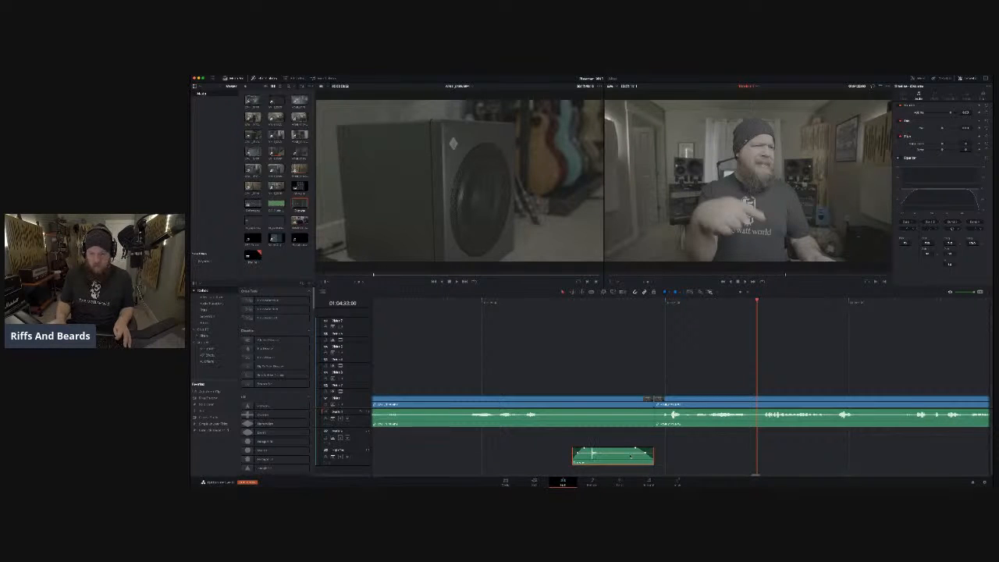
{"action": "left_click", "coordinate": [546, 306]}
{"action": "key", "text": "space"}
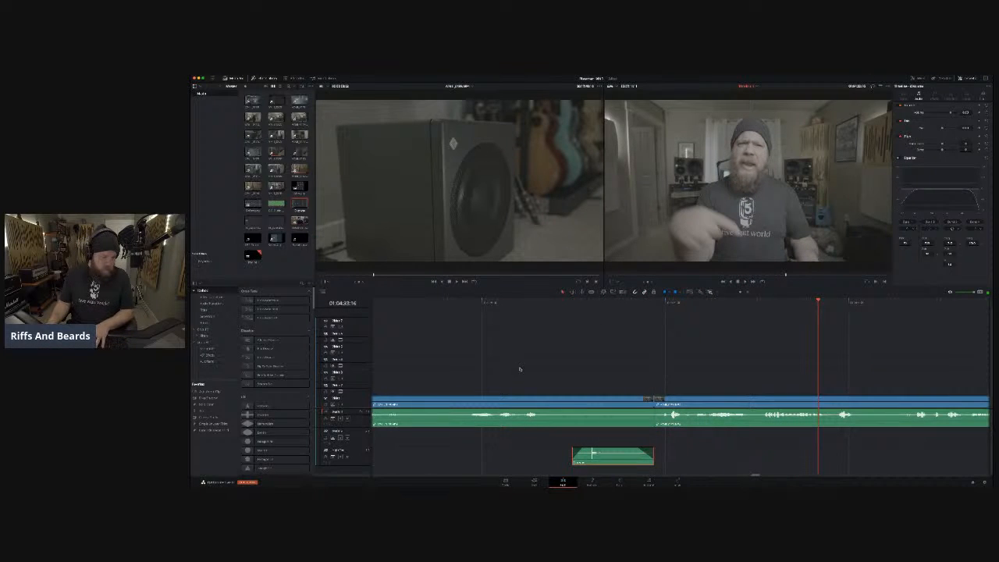
Ripple-trim the start of the talking-head clip after the cut to remove its opening section, and check the join by playback.
{"action": "key", "text": "ctrl+minus"}
{"action": "key", "text": "ctrl+minus"}
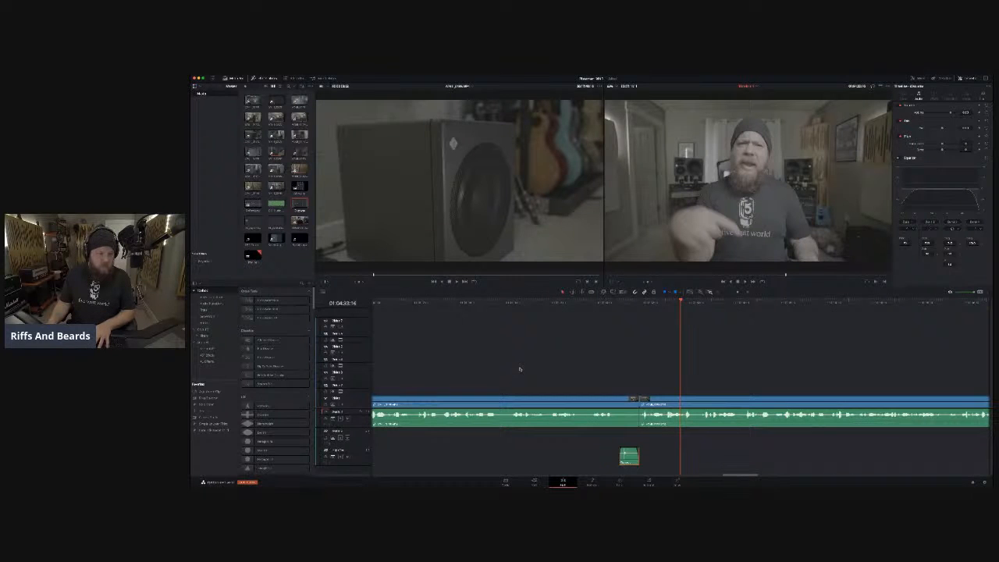
{"action": "key", "text": "super+equal"}
{"action": "scroll", "coordinate": [523, 370], "scroll_direction": "right", "scroll_amount": 3}
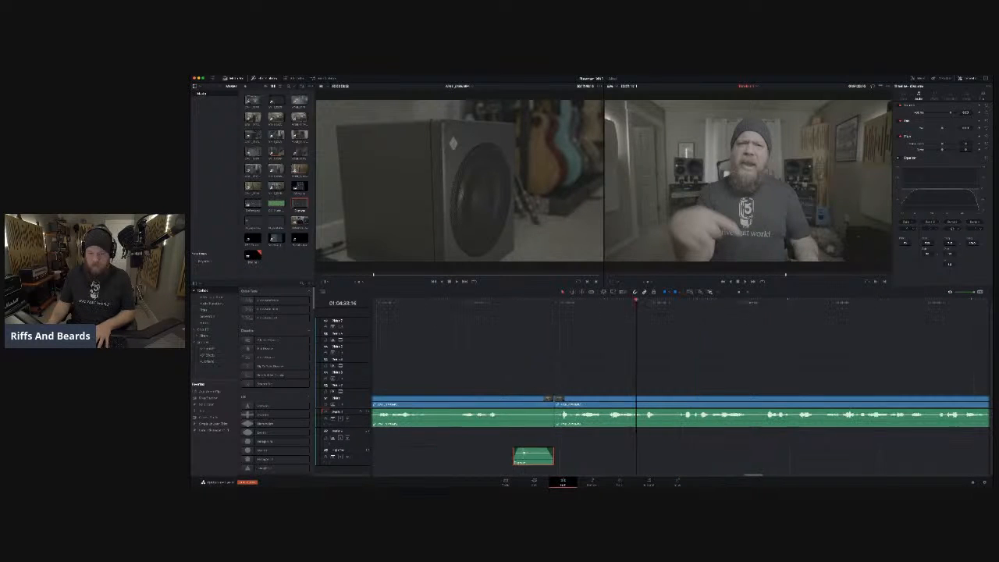
{"action": "key", "text": "space"}
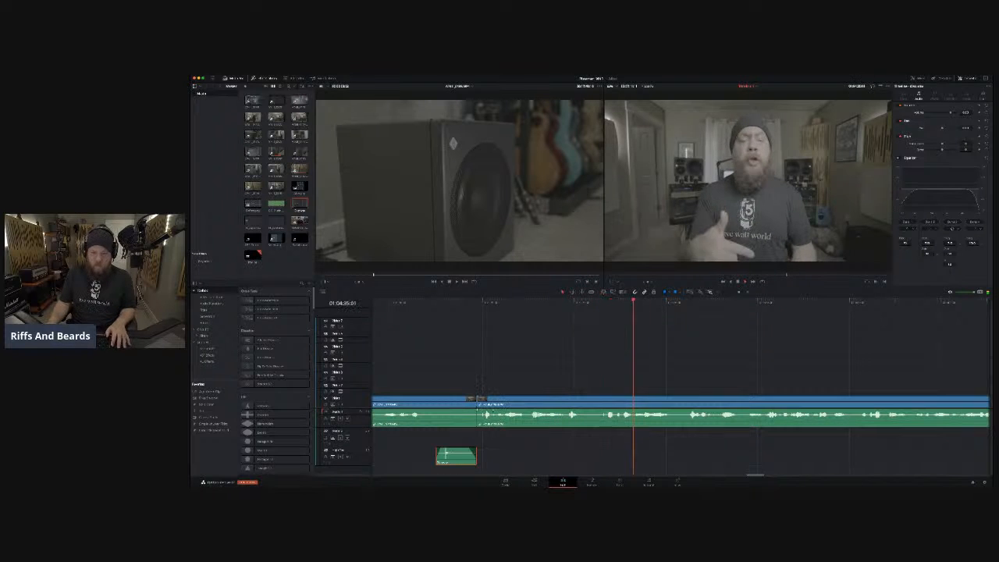
{"action": "left_click_drag", "start_coordinate": [480, 401], "coordinate": [602, 391]}
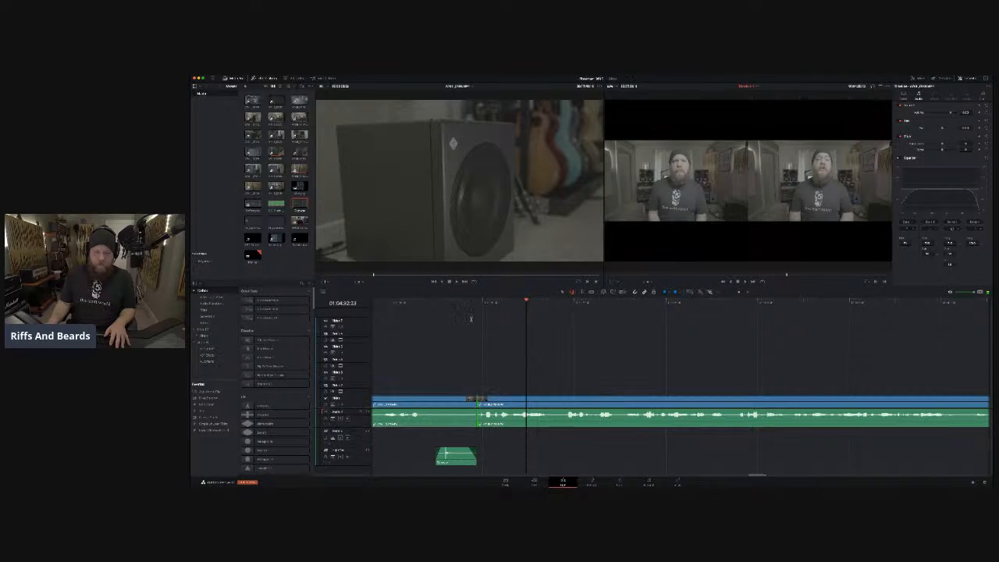
{"action": "left_click", "coordinate": [446, 342]}
{"action": "key", "text": "space"}
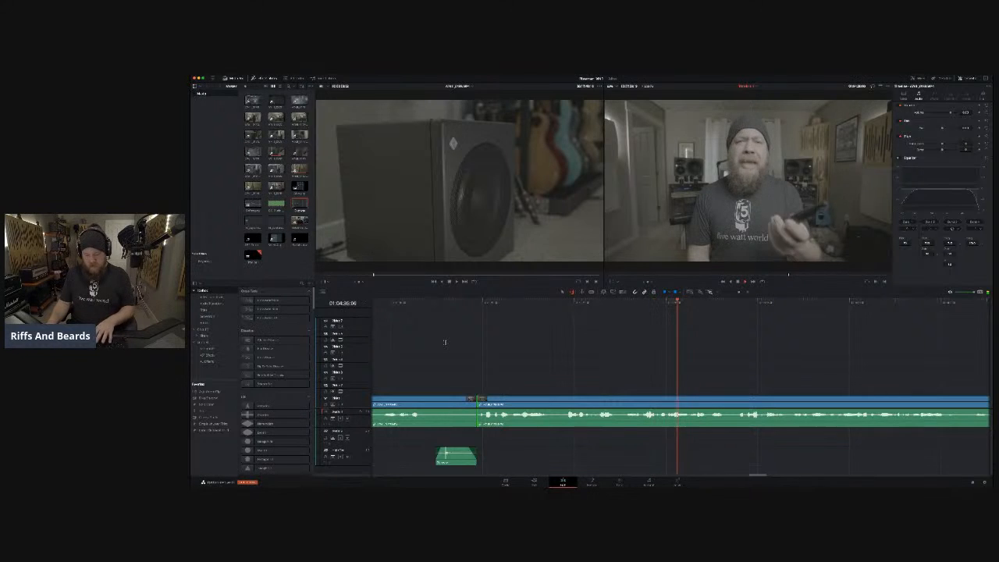
Review the talking-head footage following the trimmed cut through to 01:04:41:01 for a spot that needs B-roll.
{"action": "key", "text": "super+minus"}
{"action": "key", "text": "super+minus"}
{"action": "key", "text": "super+minus"}
{"action": "key", "text": "super+minus"}
{"action": "scroll", "coordinate": [511, 346], "scroll_direction": "right", "scroll_amount": 5}
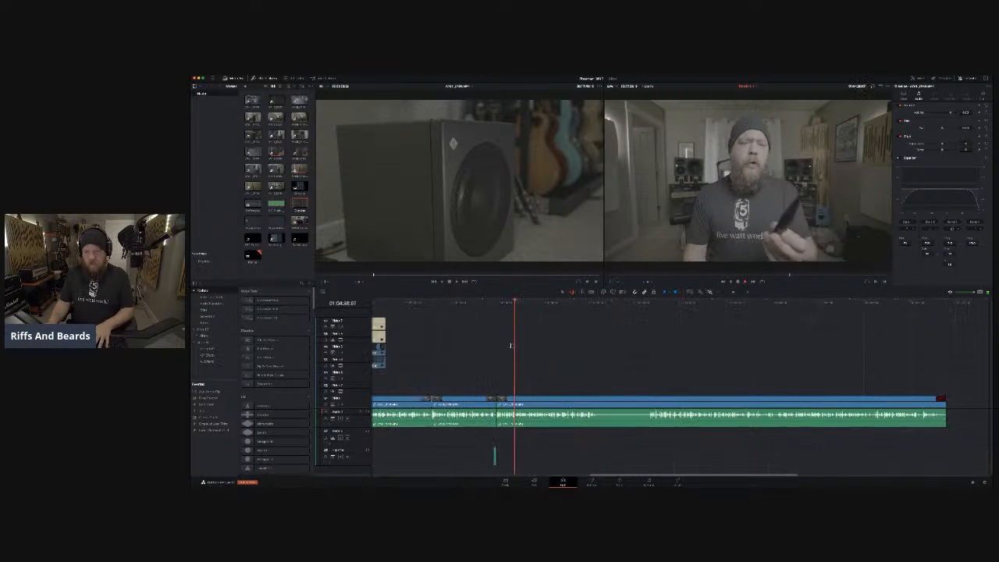
{"action": "key", "text": "super+equal"}
{"action": "key", "text": "super+equal"}
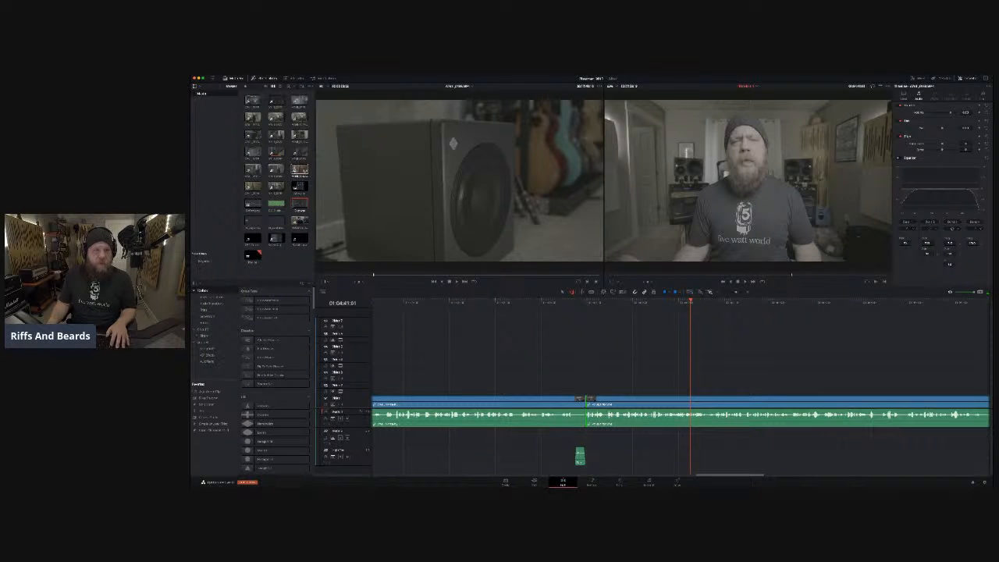
Open the screen-capture clip of the monitor alignment software in the source viewer and scrub back to its start.
{"action": "left_click", "coordinate": [277, 239]}
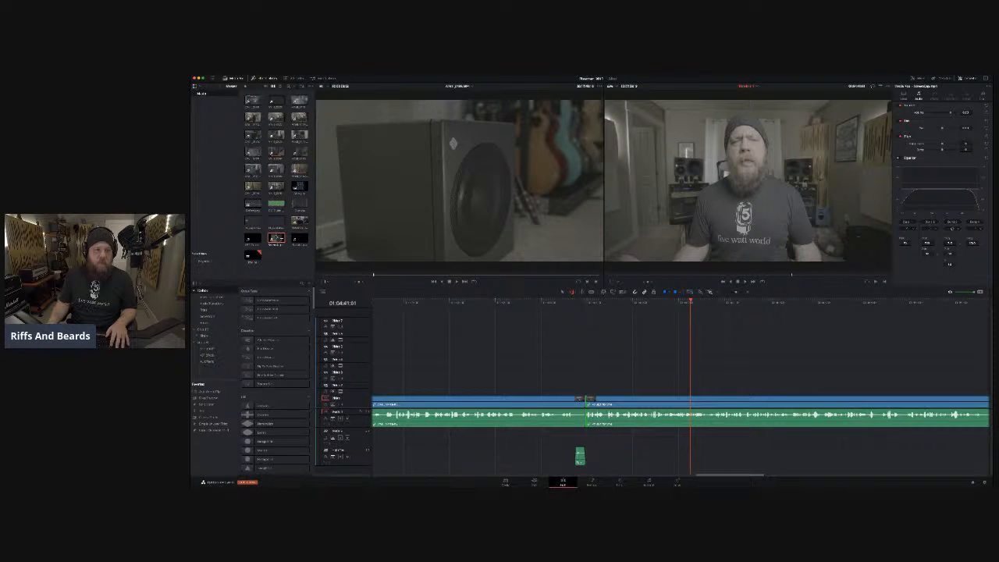
{"action": "double_click", "coordinate": [276, 238]}
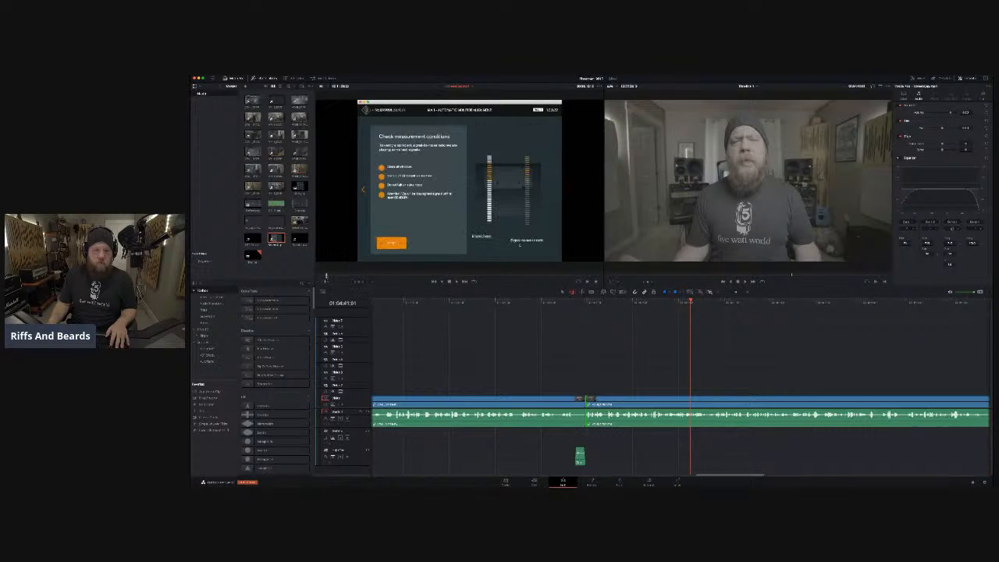
{"action": "left_click_drag", "start_coordinate": [326, 276], "coordinate": [322, 276]}
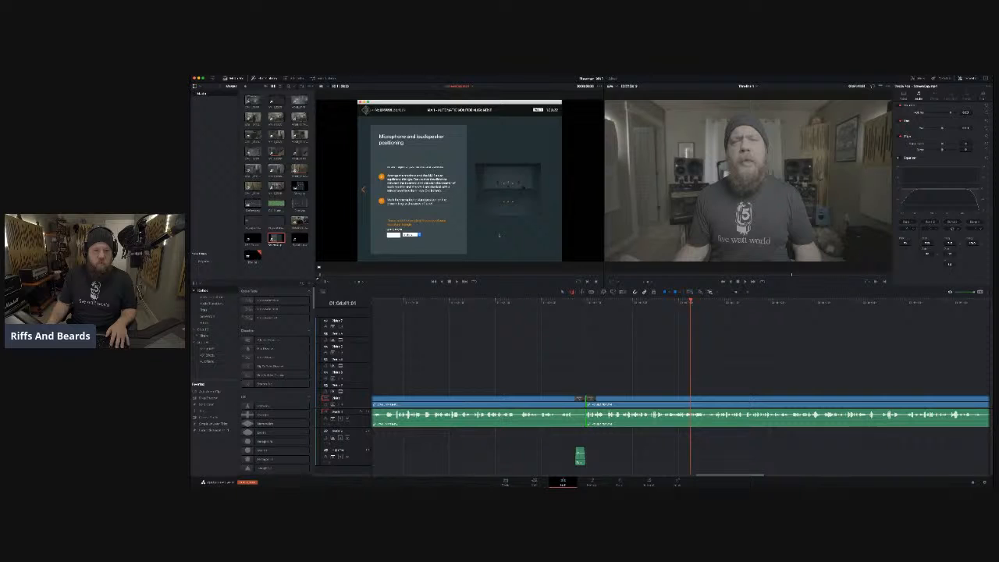
Overlay the first media pool B-roll clip on the second video track at about 01:04:39, shorten its end slightly and play it back.
{"action": "double_click", "coordinate": [252, 101]}
{"action": "left_click_drag", "start_coordinate": [319, 269], "coordinate": [683, 388]}
{"action": "key", "text": "space"}
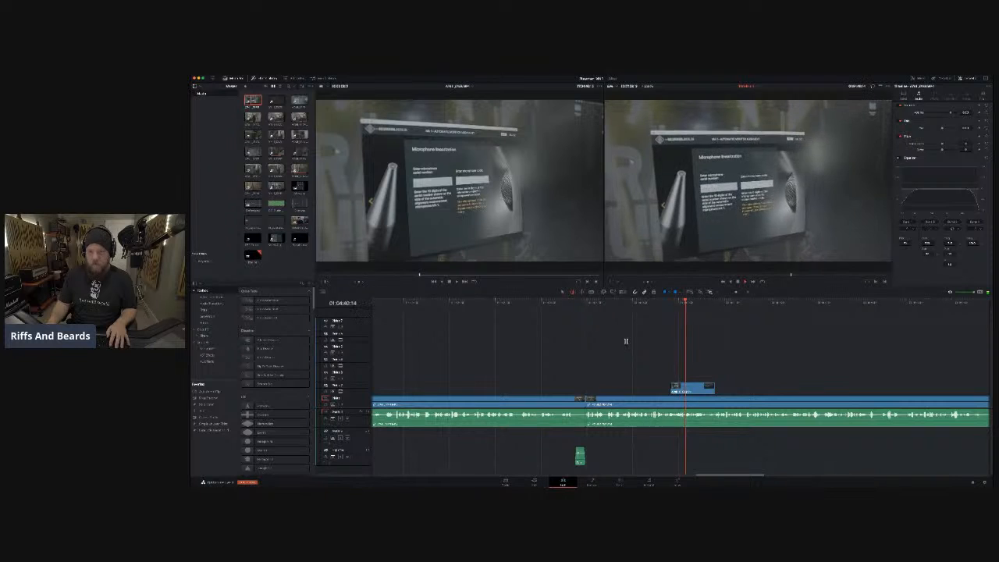
{"action": "left_click_drag", "start_coordinate": [712, 387], "coordinate": [708, 388]}
{"action": "key", "text": "space"}
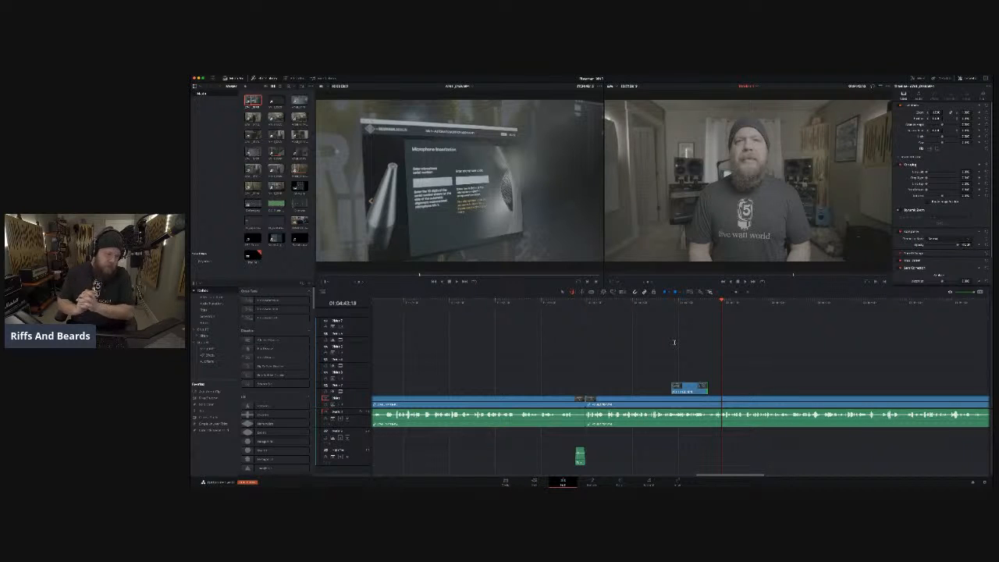
Play the sequence from 01:04:29:04 through the cut and B-roll overlay to review the edit and the footage after it.
{"action": "left_click", "coordinate": [554, 305]}
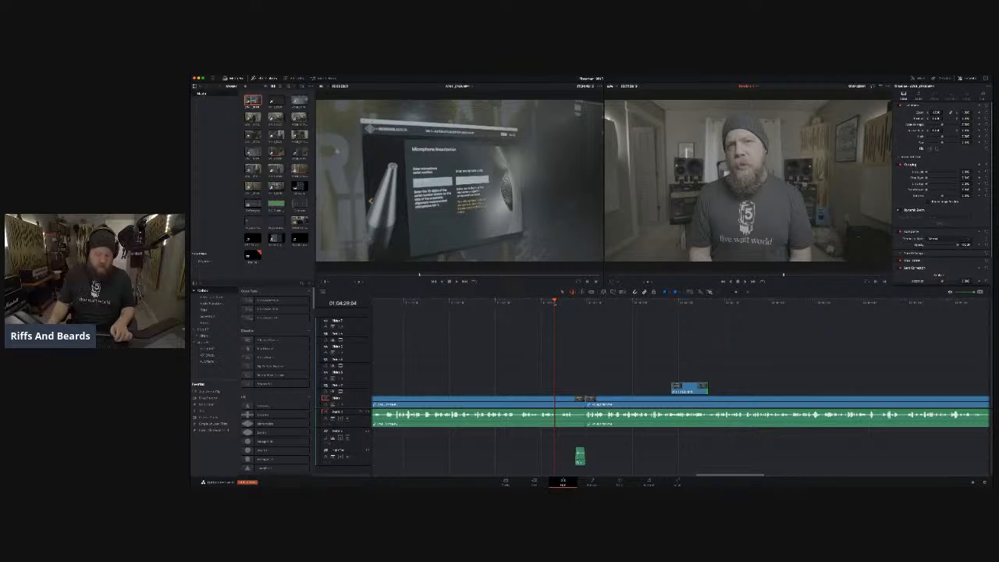
{"action": "key", "text": "space"}
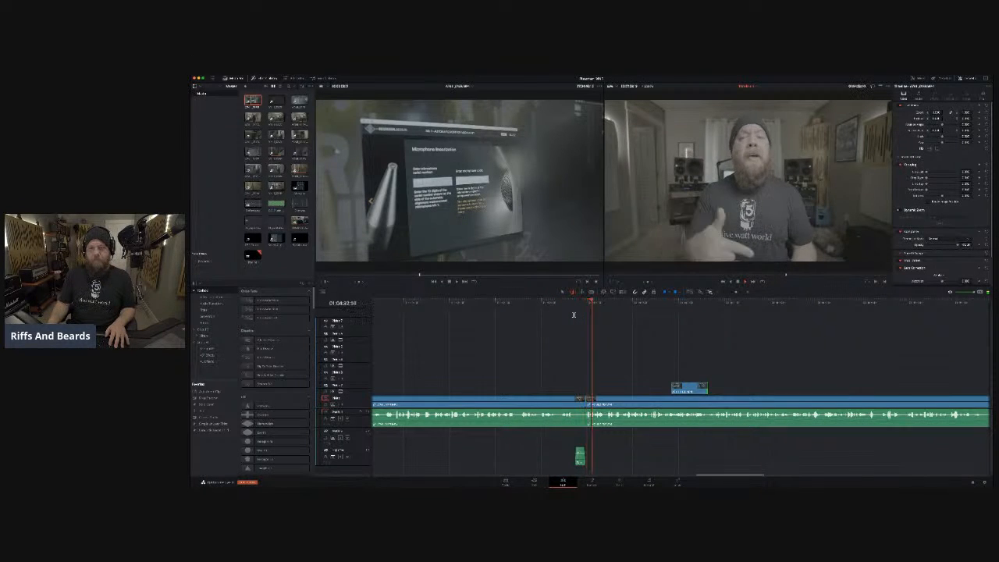
{"action": "scroll", "coordinate": [566, 324], "scroll_direction": "right", "scroll_amount": 5}
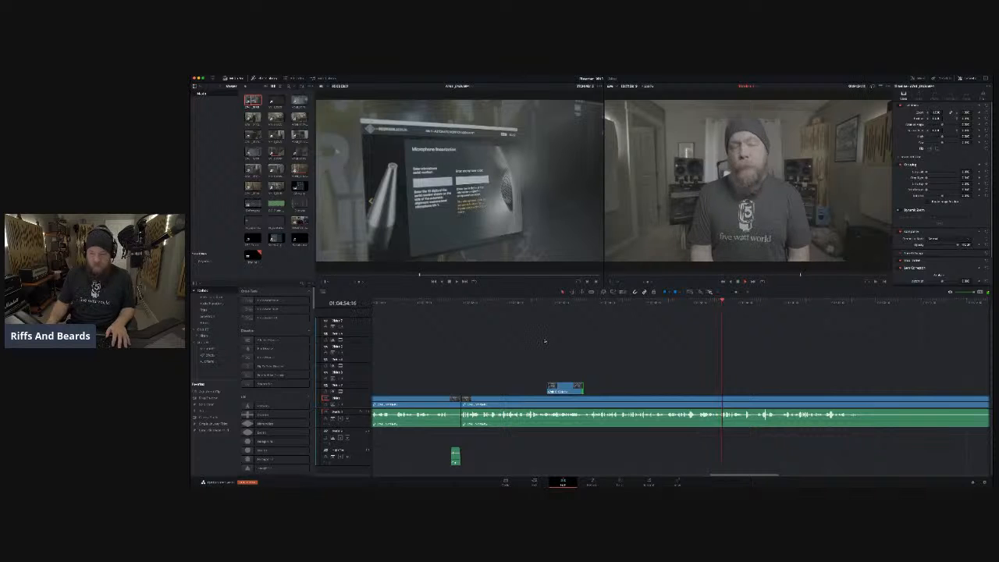
Split the talking-head clip at 01:04:53:12 and move the portion after the cut further down the timeline, leaving a gap.
{"action": "key", "text": "ctrl+z"}
{"action": "key", "text": "/"}
{"action": "key", "text": "space"}
{"action": "key", "text": "ctrl+b"}
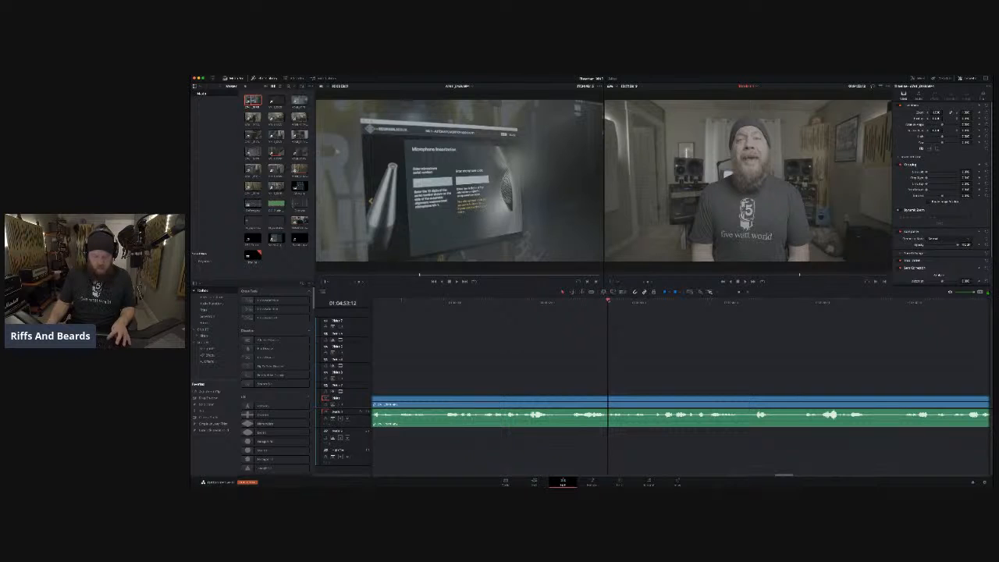
{"action": "key", "text": "ctrl+minus"}
{"action": "key", "text": "ctrl+minus"}
{"action": "key", "text": "ctrl+minus"}
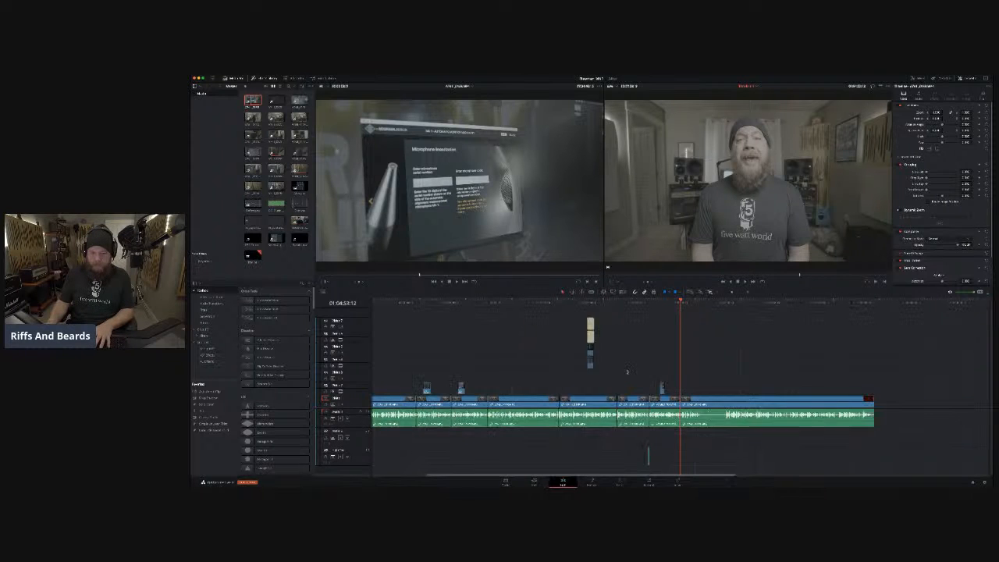
{"action": "left_click_drag", "start_coordinate": [583, 399], "coordinate": [746, 399]}
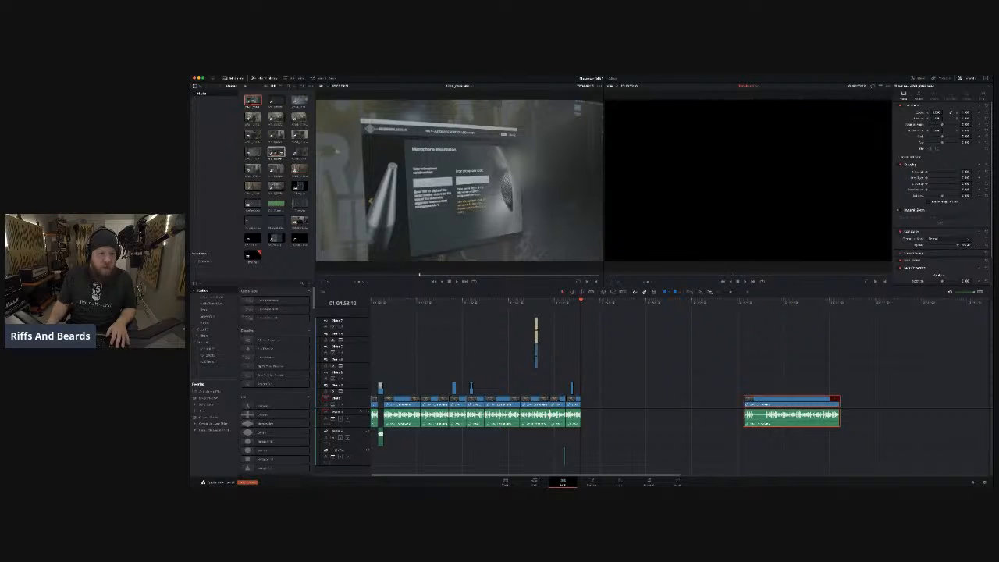
Preview the subwoofer clip and the wide studio room clip from the media pool in the source viewer.
{"action": "left_click", "coordinate": [275, 153]}
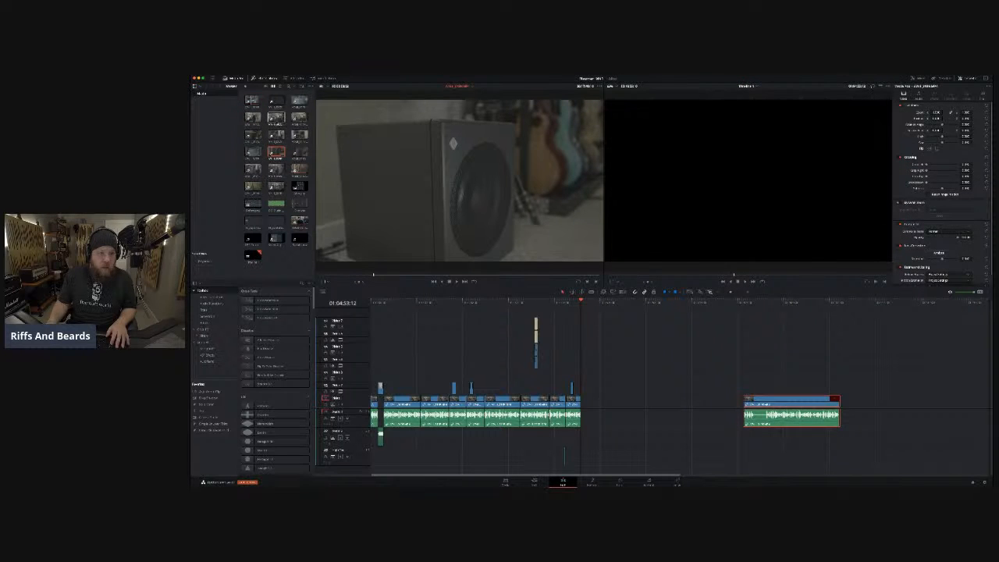
{"action": "left_click", "coordinate": [275, 118]}
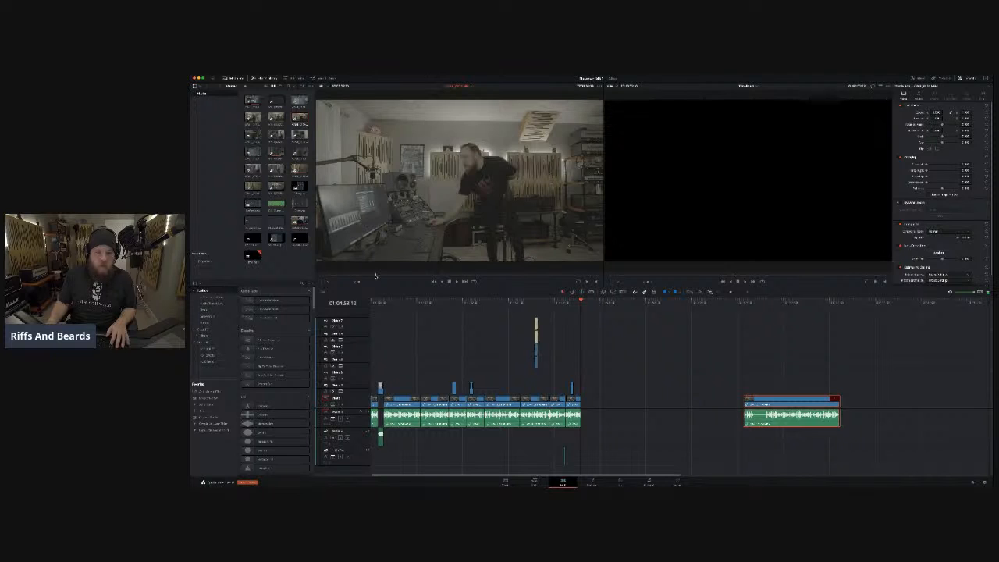
{"action": "left_click", "coordinate": [426, 274]}
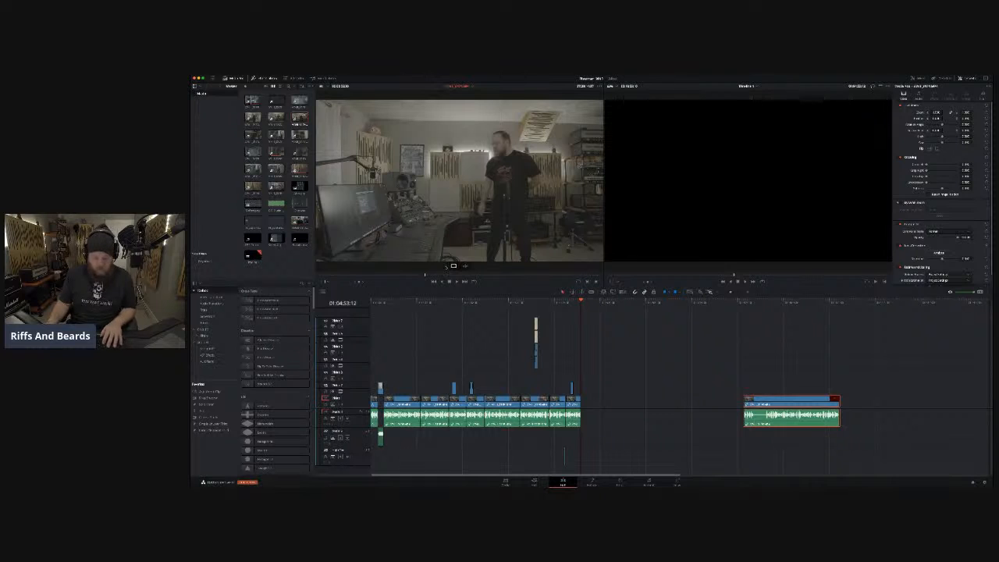
{"action": "left_click_drag", "start_coordinate": [454, 265], "coordinate": [583, 407]}
{"action": "key", "text": "super+z"}
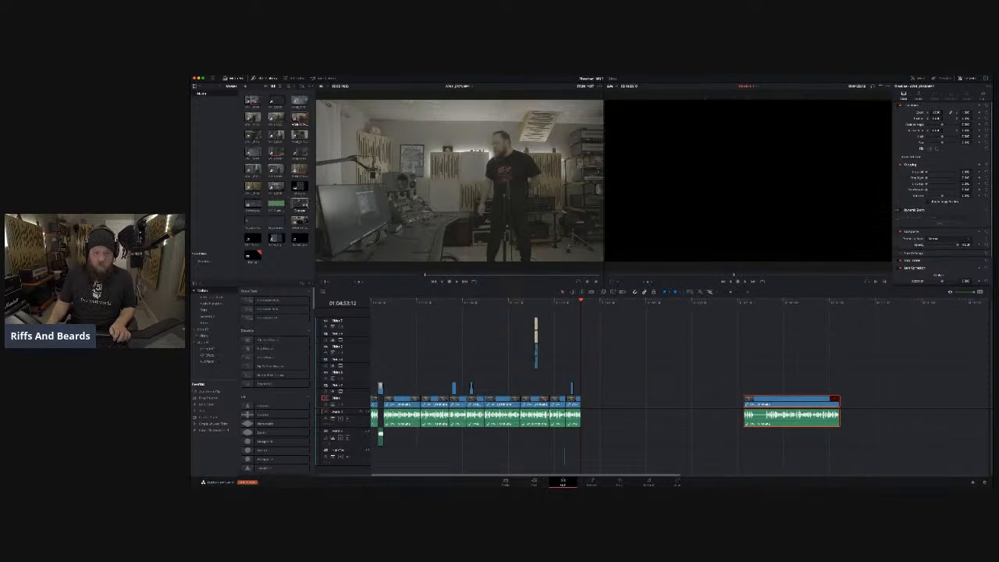
{"action": "left_click_drag", "start_coordinate": [298, 154], "coordinate": [593, 388]}
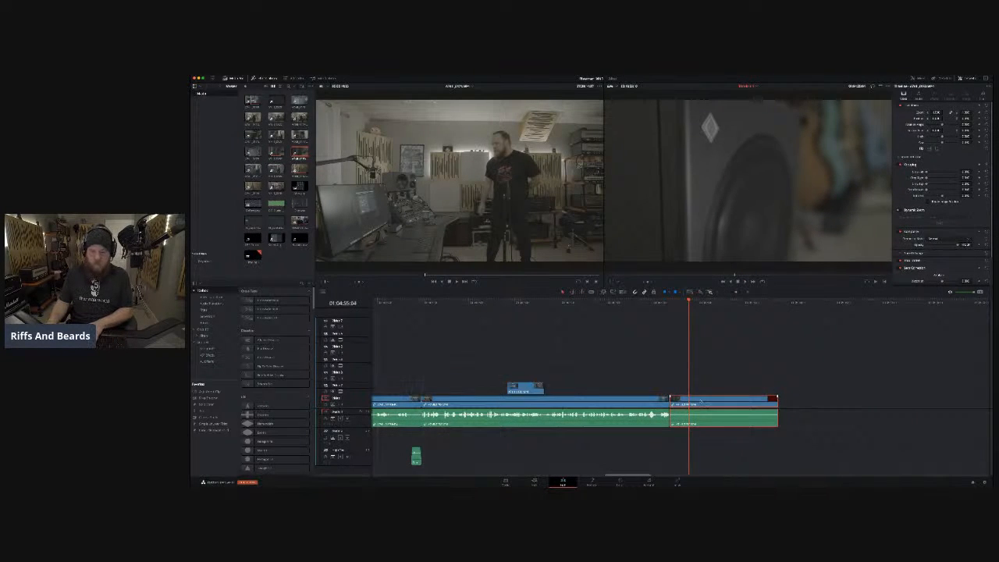
{"action": "key", "text": "super+z"}
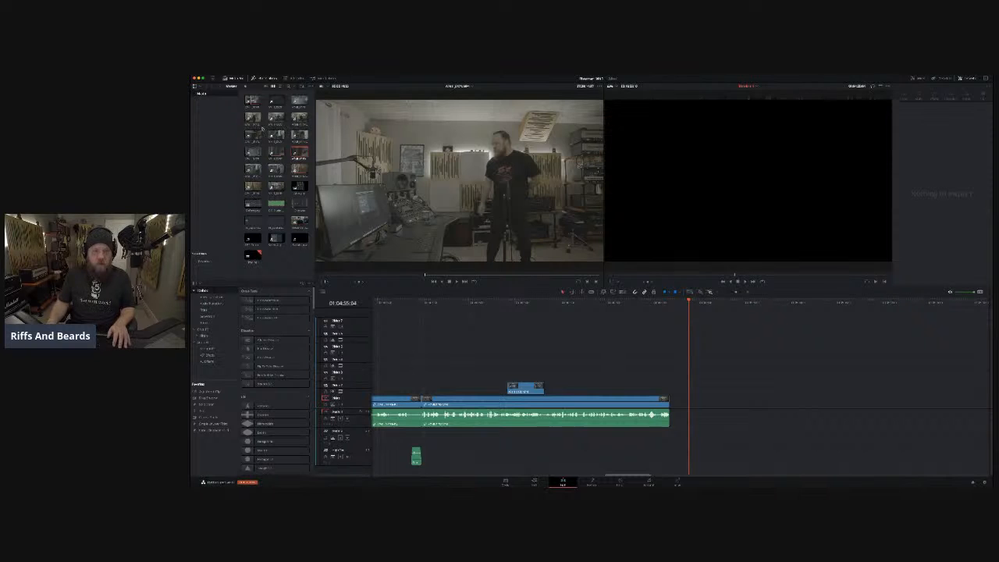
Place the wide studio room clip on the Video 2 track, starting where the first talking-head section ends.
{"action": "left_click_drag", "start_coordinate": [300, 117], "coordinate": [668, 389]}
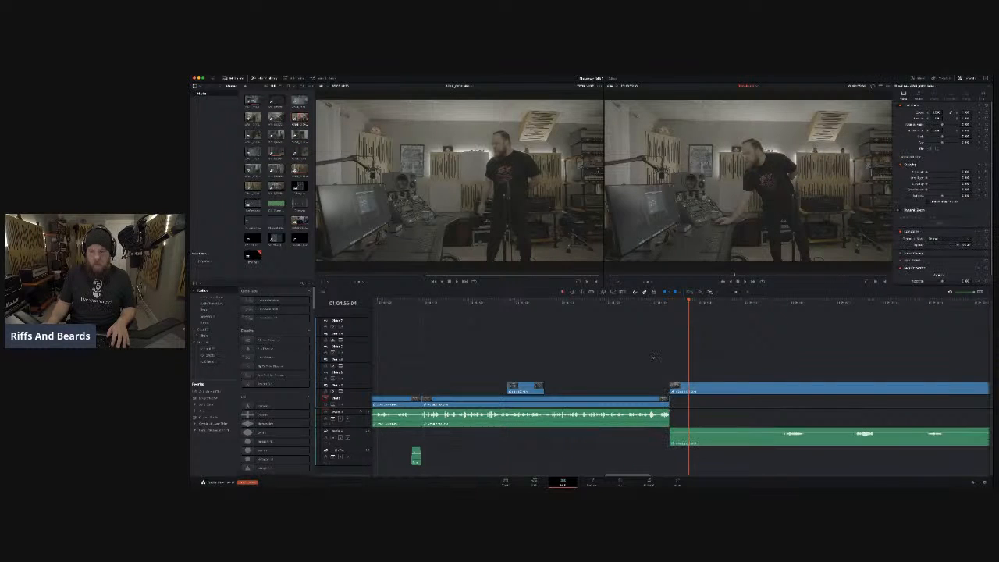
{"action": "scroll", "coordinate": [615, 343], "scroll_direction": "right", "scroll_amount": 2}
{"action": "key", "text": "super+minus"}
{"action": "key", "text": "super+minus"}
{"action": "key", "text": "super+minus"}
{"action": "key", "text": "super+minus"}
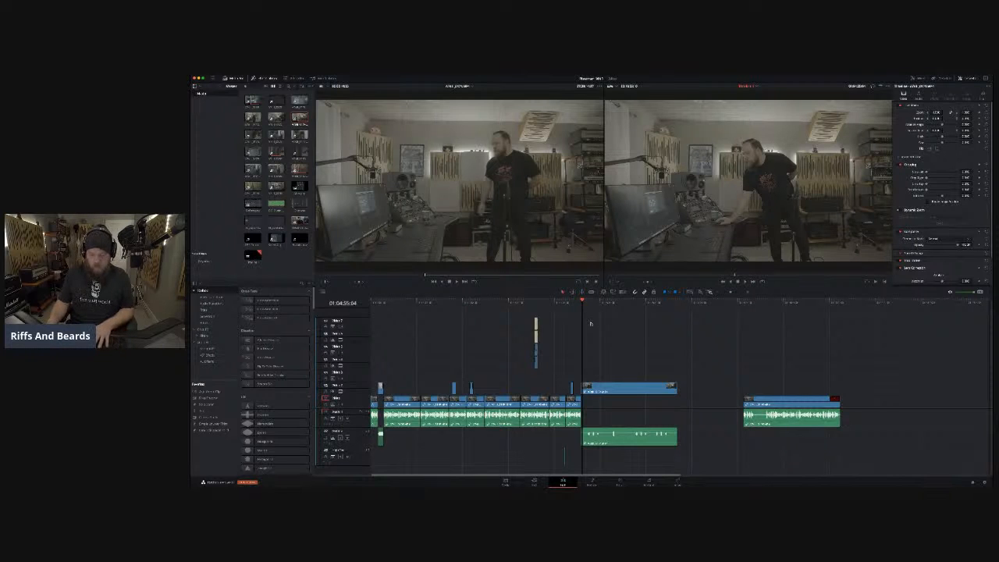
Review the studio room clip and ripple-trim its start to remove the footage before the man leaves the frame for the last sweep.
{"action": "key", "text": "super+equal"}
{"action": "key", "text": "super+equal"}
{"action": "key", "text": "super+equal"}
{"action": "key", "text": "super+equal"}
{"action": "key", "text": "space"}
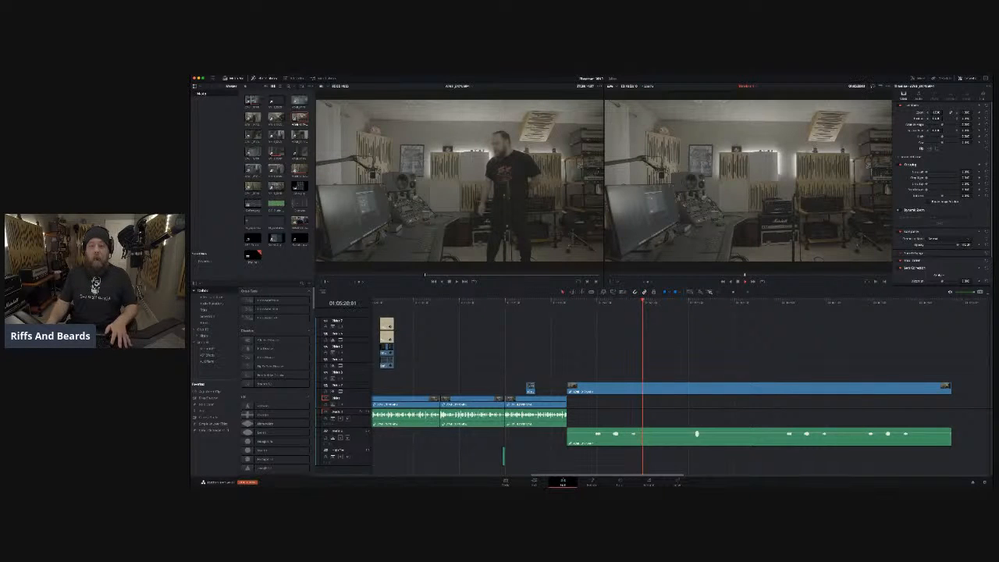
{"action": "left_click_drag", "start_coordinate": [686, 302], "coordinate": [695, 302]}
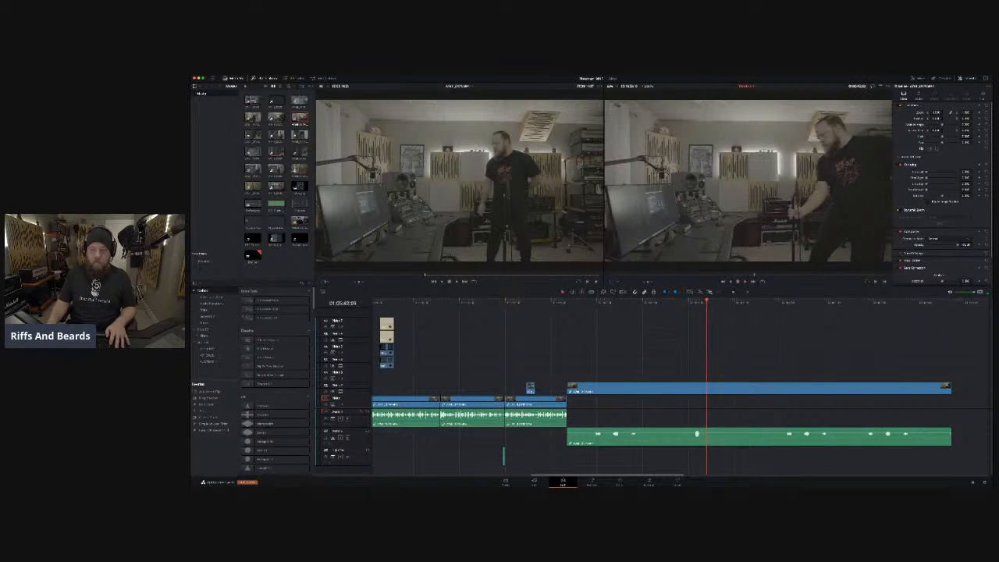
{"action": "left_click", "coordinate": [802, 302]}
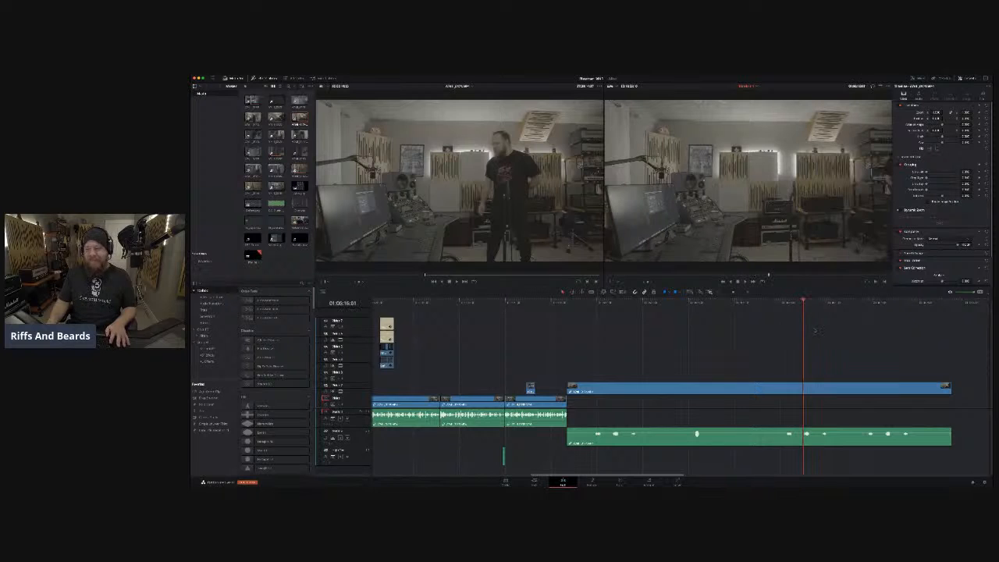
{"action": "left_click", "coordinate": [781, 303]}
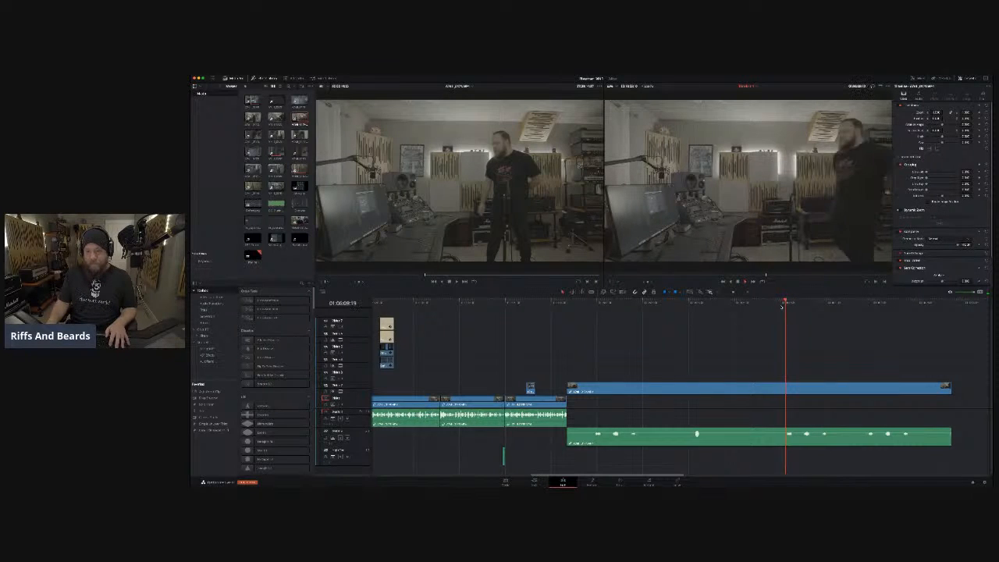
{"action": "key", "text": "space"}
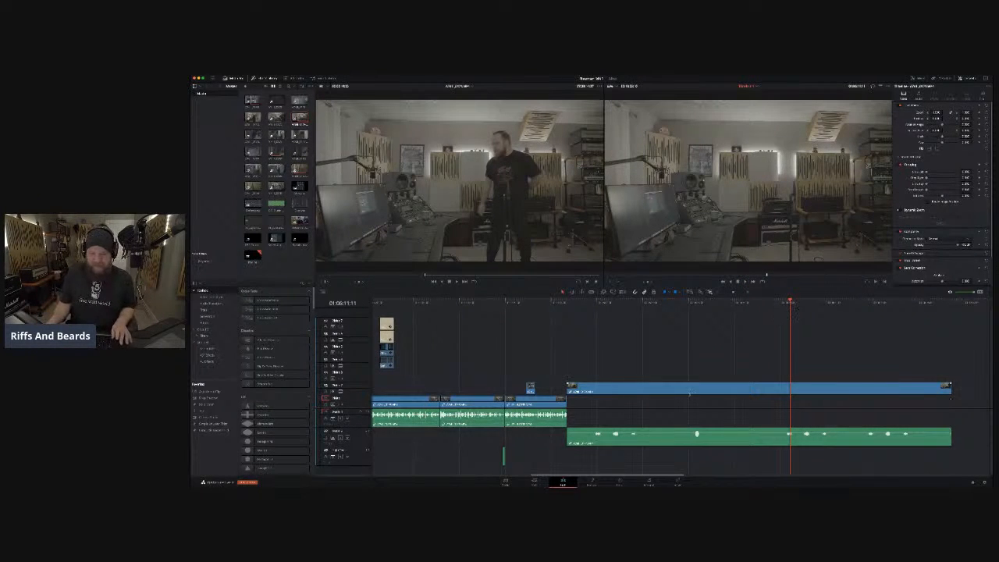
{"action": "key", "text": "t"}
{"action": "left_click_drag", "start_coordinate": [569, 386], "coordinate": [779, 374]}
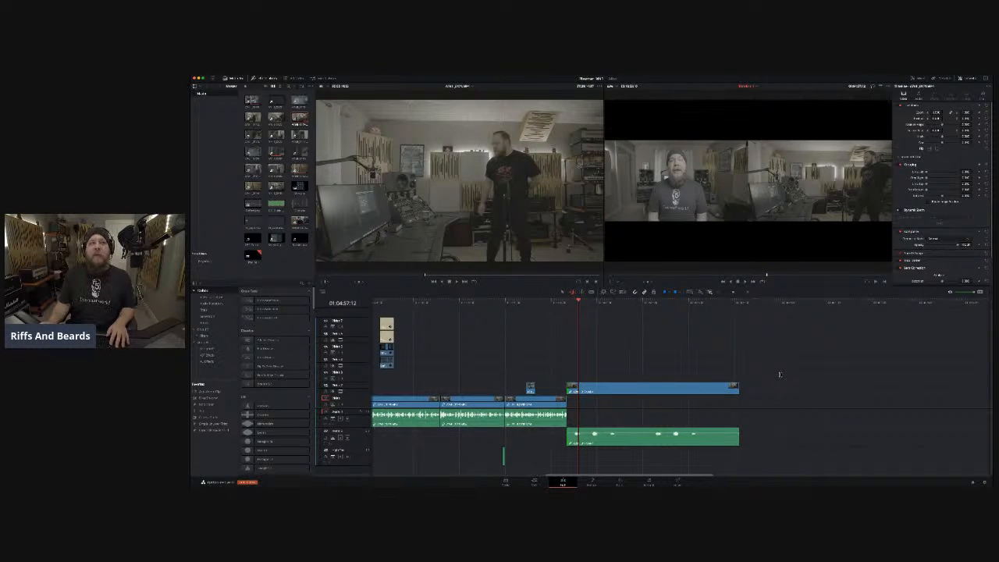
Split the trimmed room clip before its second sound burst and ripple-trim the quiet stretch at the cut.
{"action": "key", "text": "a"}
{"action": "left_click", "coordinate": [565, 303]}
{"action": "key", "text": "space"}
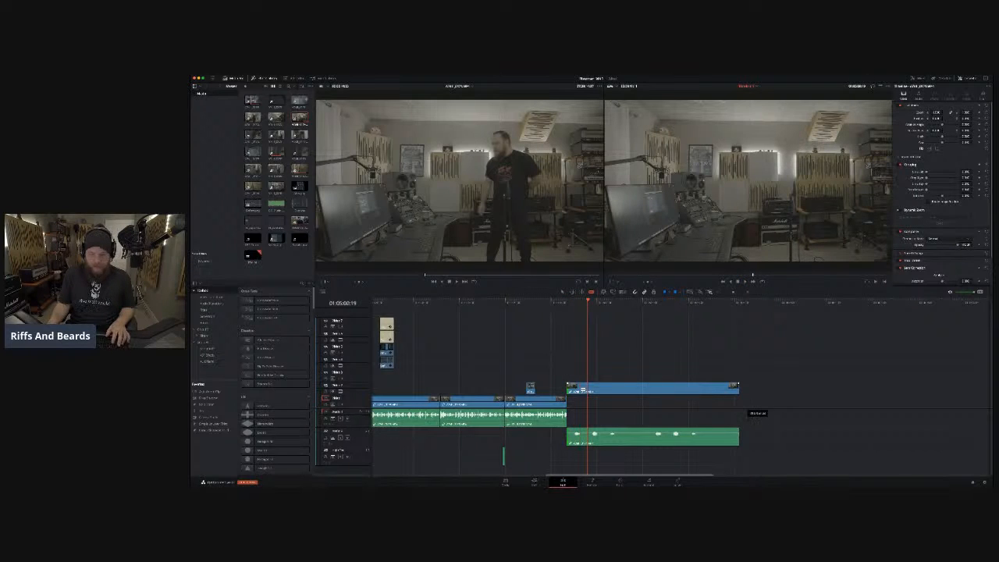
{"action": "mouse_move", "coordinate": [582, 386]}
{"action": "left_mouse_down"}
{"action": "mouse_move", "coordinate": [595, 385]}
{"action": "mouse_move", "coordinate": [570, 386]}
{"action": "left_mouse_up"}
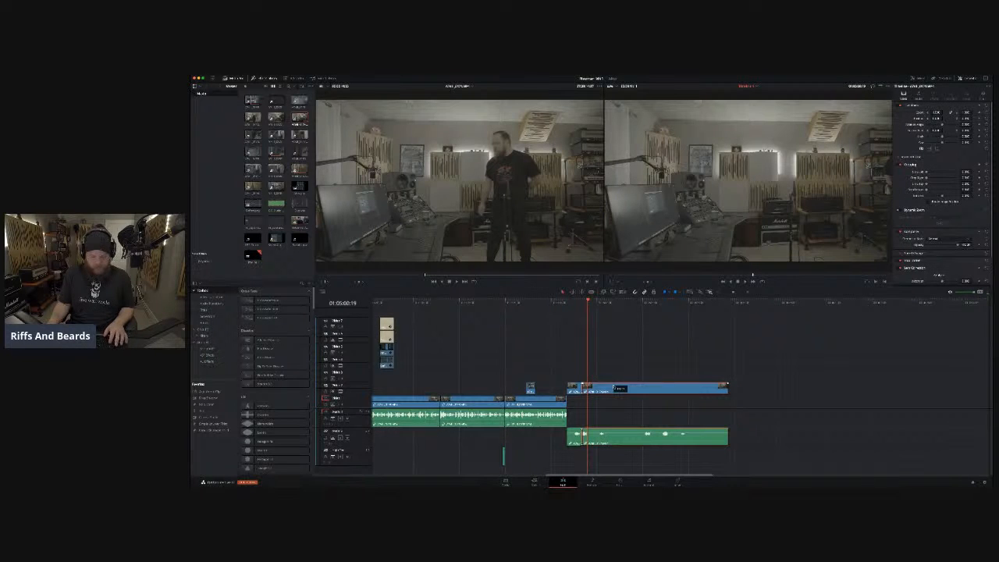
{"action": "scroll", "coordinate": [558, 387], "scroll_direction": "up", "scroll_amount": 4}
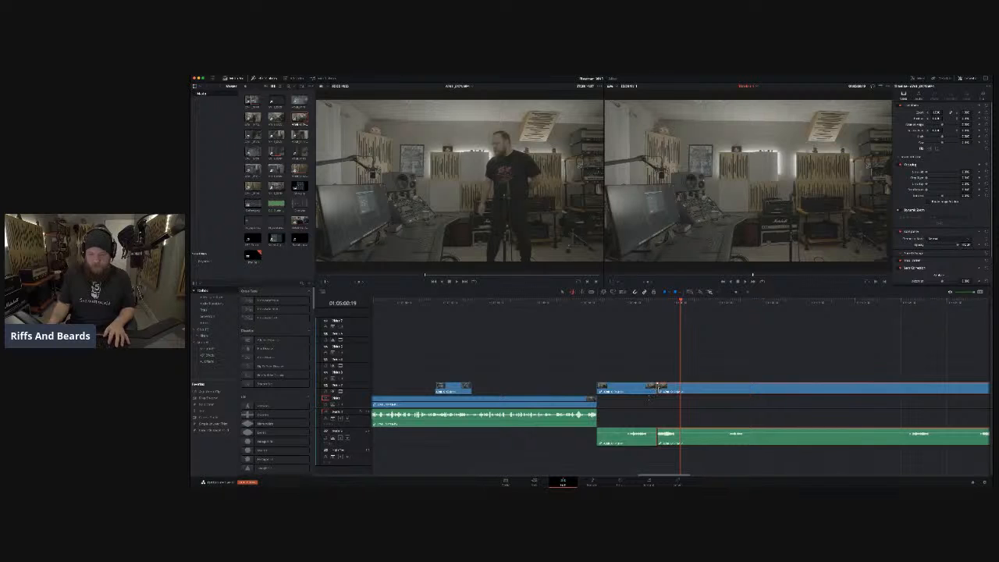
{"action": "left_click_drag", "start_coordinate": [660, 388], "coordinate": [649, 303]}
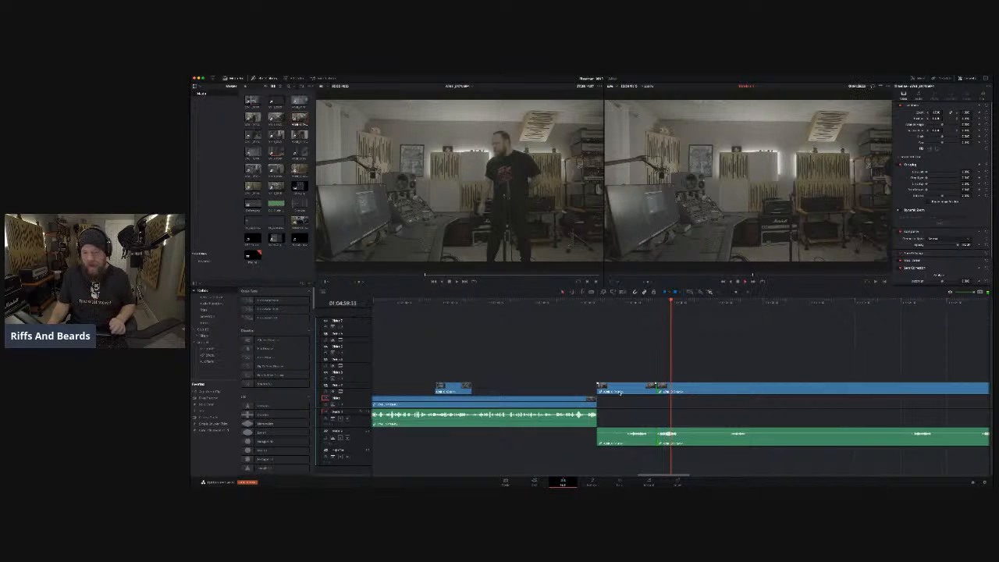
Split the room clip at 01:05:01:06 and close up the silence before the third sound burst.
{"action": "scroll", "coordinate": [601, 400], "scroll_direction": "right", "scroll_amount": 4}
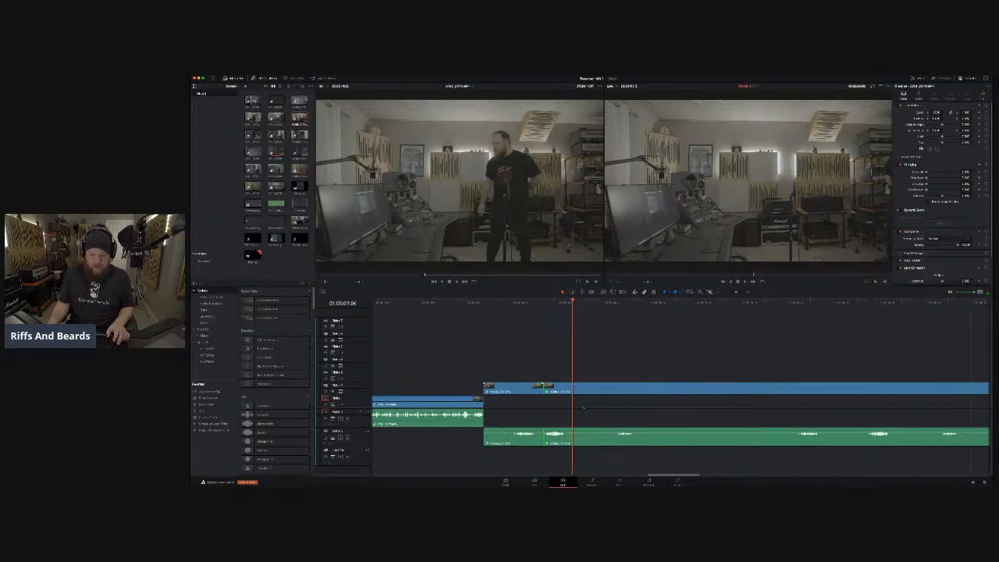
{"action": "key", "text": "ctrl+b"}
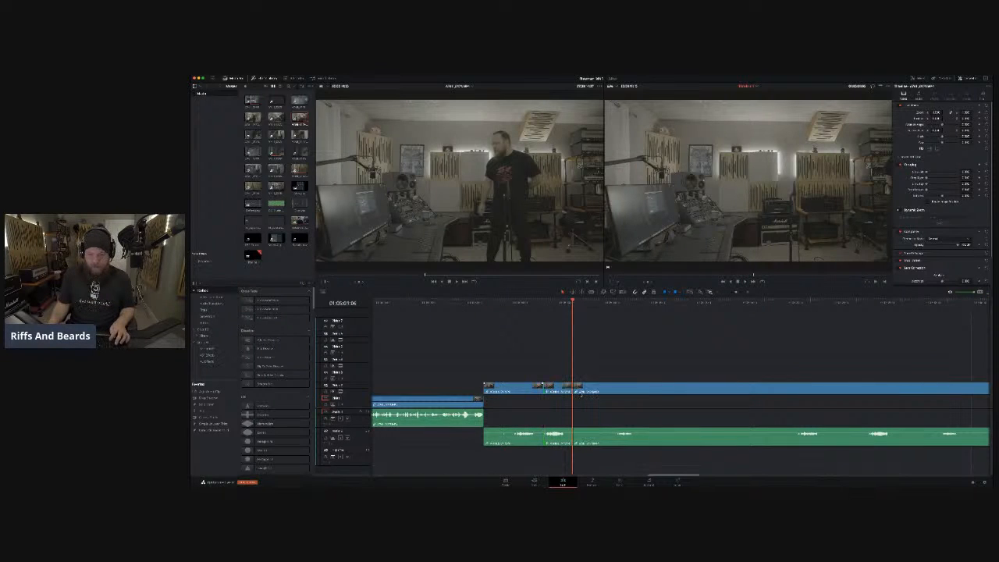
{"action": "key", "text": "j"}
{"action": "key", "text": "k"}
{"action": "left_click", "coordinate": [570, 308]}
{"action": "key", "text": "l"}
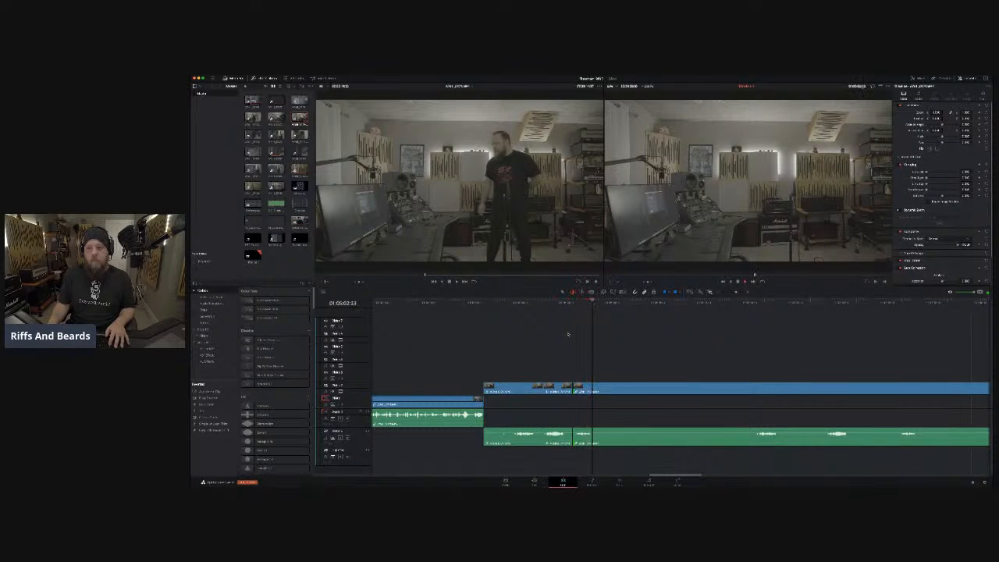
Split the room clip after the third sound burst and delete the remaining portion.
{"action": "key", "text": "k"}
{"action": "key", "text": "ctrl+b"}
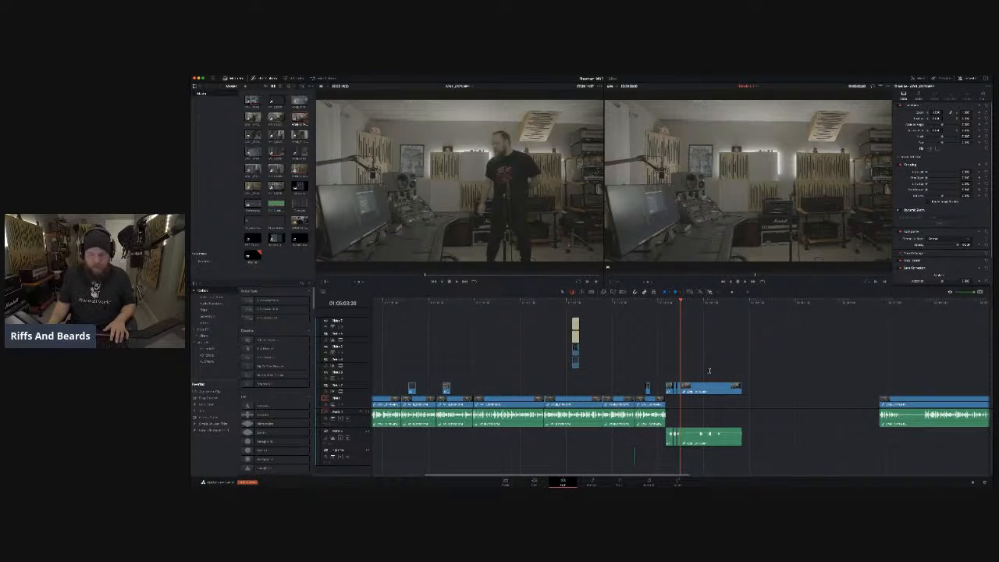
{"action": "left_click", "coordinate": [710, 388]}
{"action": "key", "text": "Delete"}
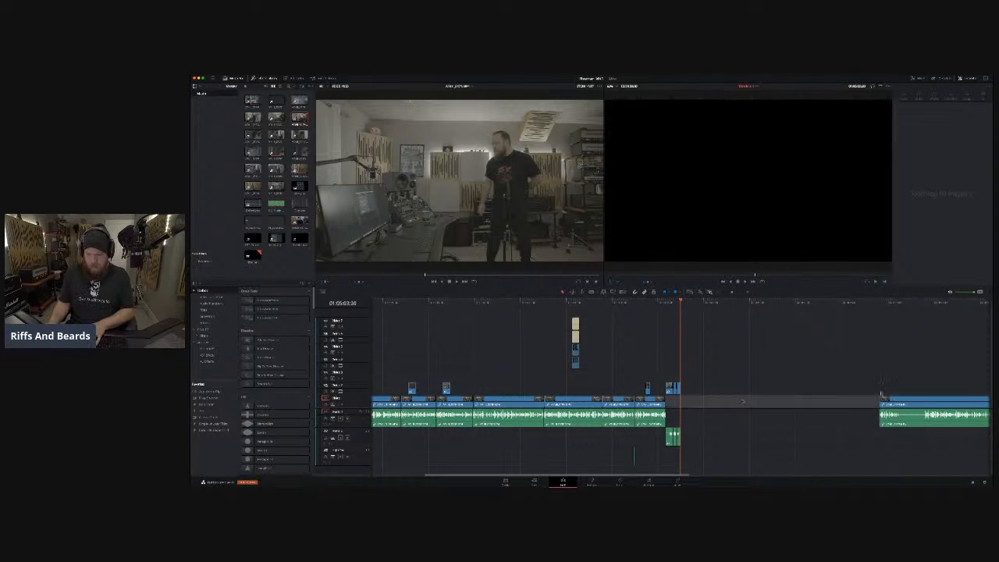
Move the remaining talking-head section back to start at the end of the room clips and play its opening.
{"action": "left_click_drag", "start_coordinate": [881, 394], "coordinate": [684, 400]}
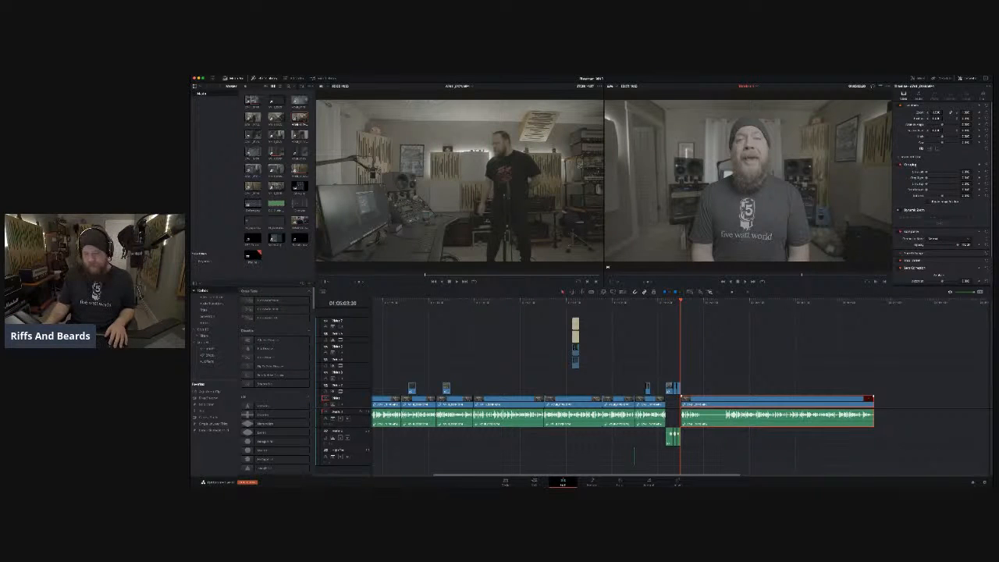
{"action": "scroll", "coordinate": [773, 427], "scroll_direction": "right", "scroll_amount": 3}
{"action": "key", "text": "space"}
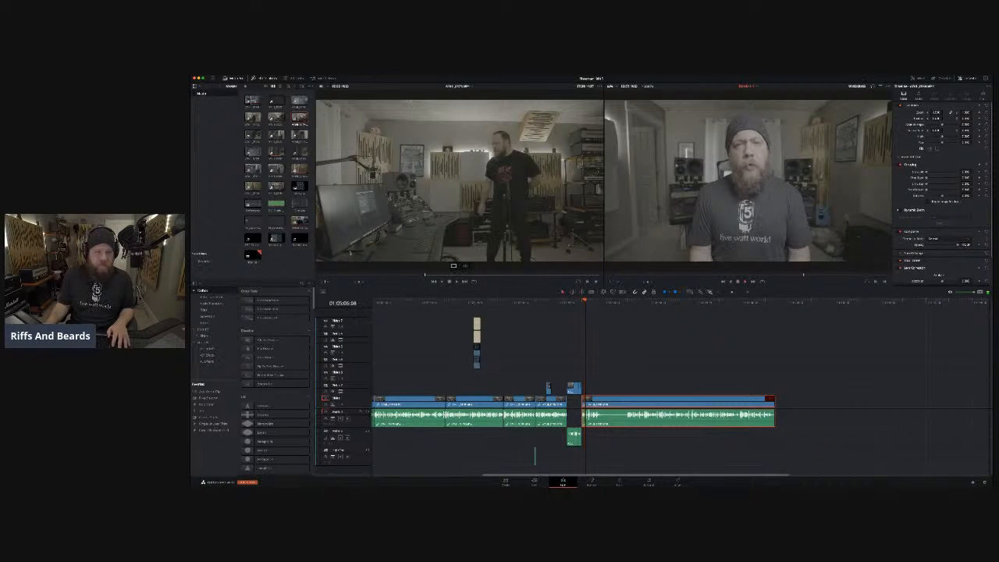
{"action": "key", "text": "space"}
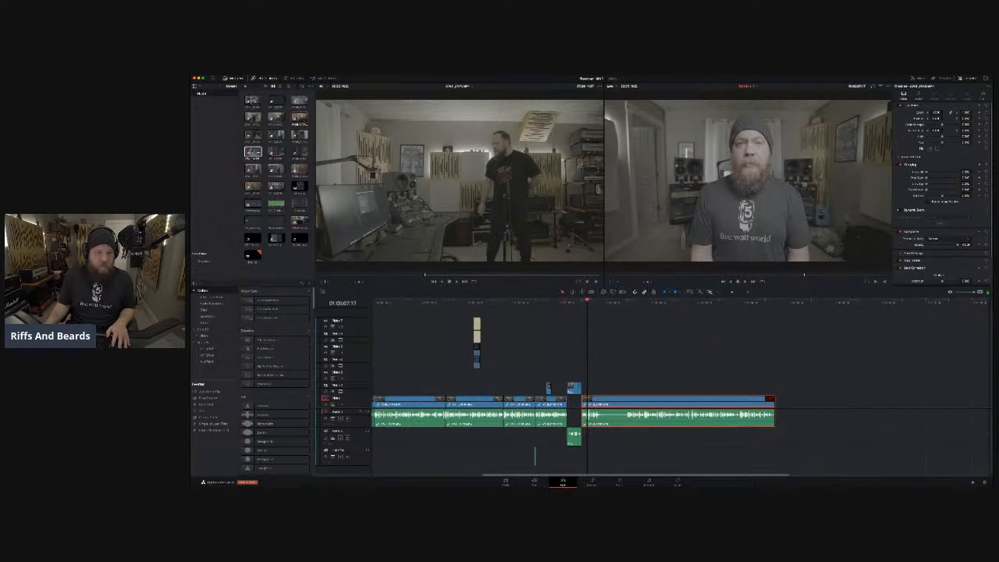
Preview the screen footage clip, overlay the system response graph on the Video 5 track at the playhead, and play through it.
{"action": "left_click", "coordinate": [300, 100]}
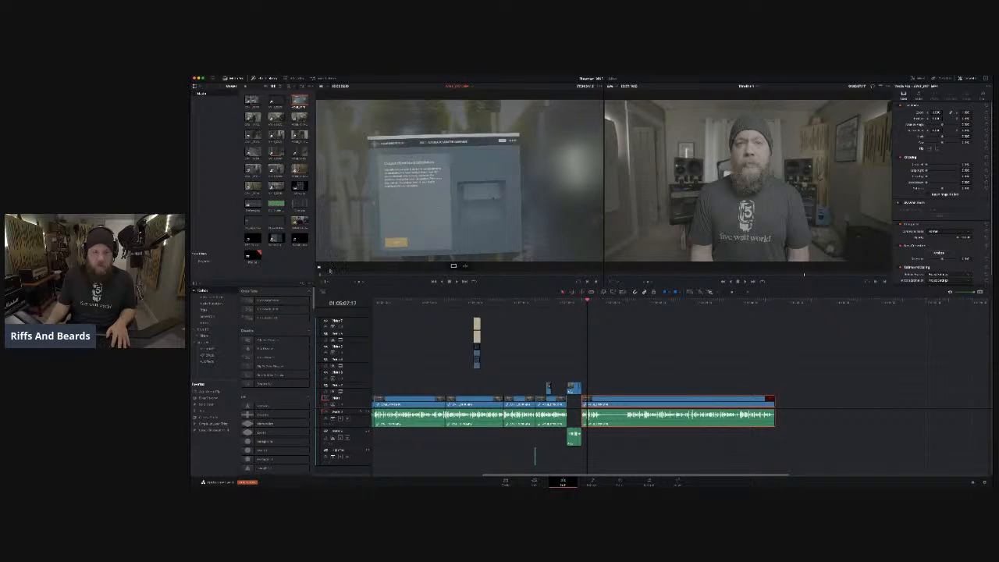
{"action": "left_click_drag", "start_coordinate": [321, 275], "coordinate": [558, 275]}
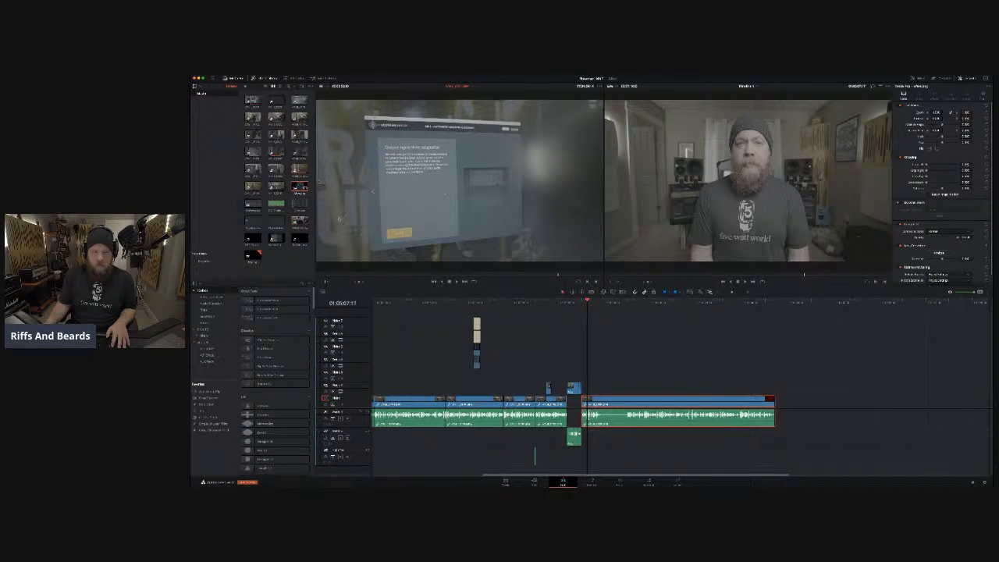
{"action": "left_click", "coordinate": [490, 346]}
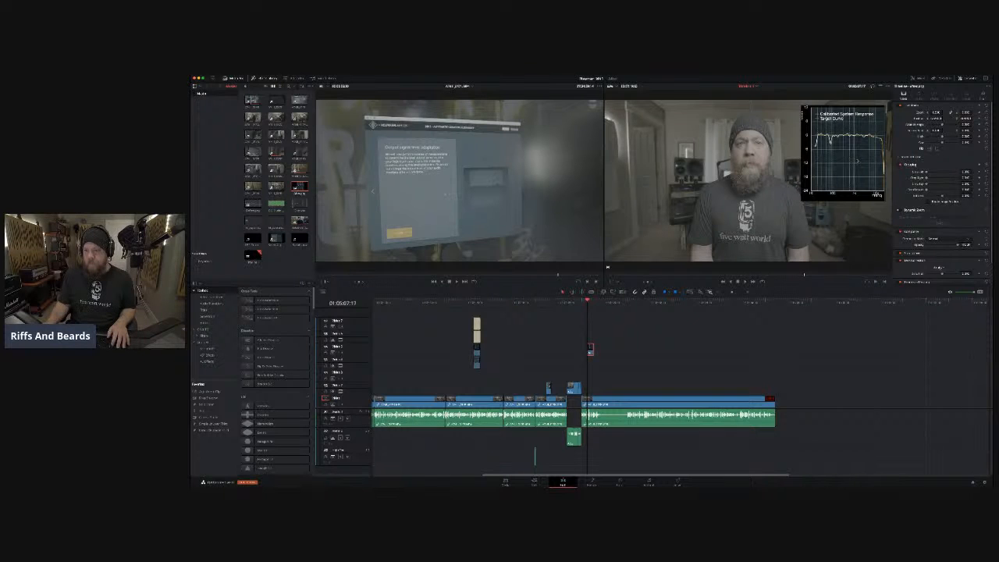
{"action": "key", "text": "space"}
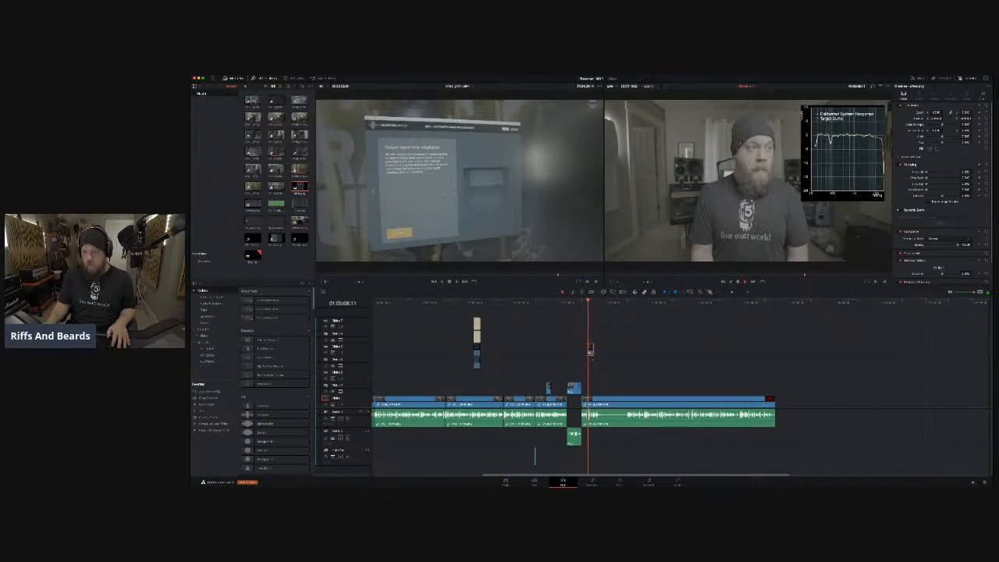
{"action": "scroll", "coordinate": [591, 351], "scroll_direction": "up", "scroll_amount": 3}
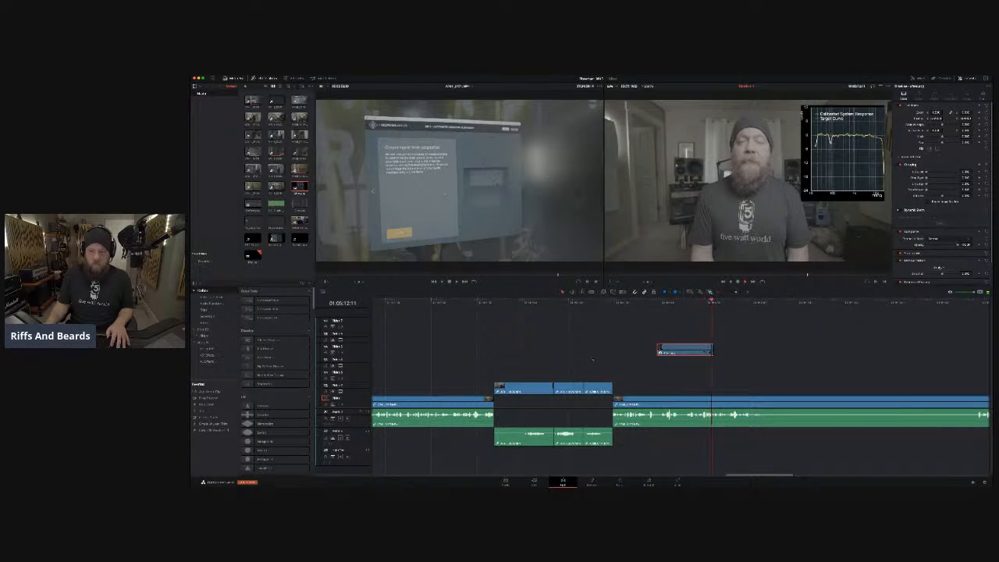
{"action": "scroll", "coordinate": [592, 359], "scroll_direction": "down", "scroll_amount": 3}
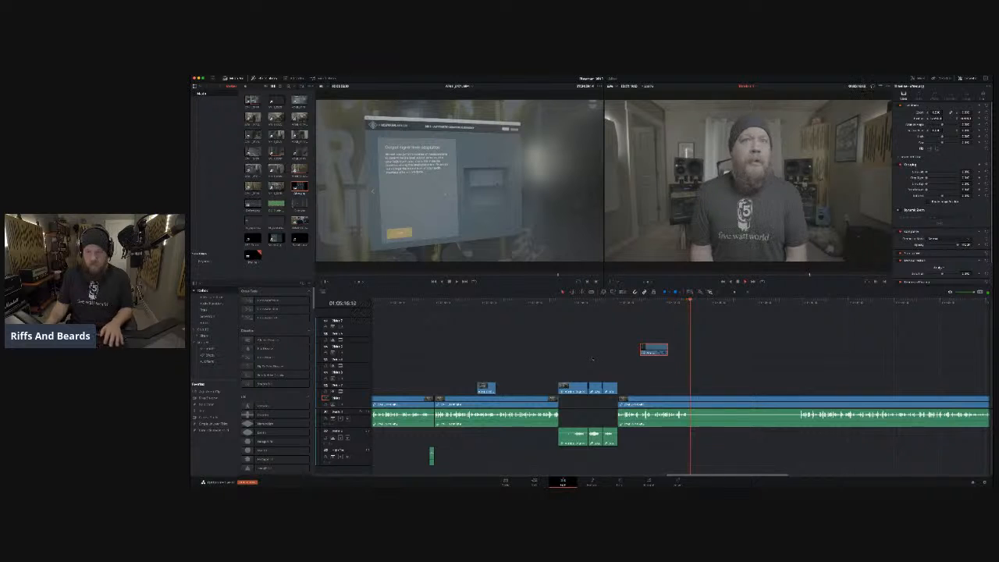
Split the talking-head clip near 01:05:17, ripple trim the silence from the start of the following section, and play across the cut.
{"action": "key", "text": "ctrl+b"}
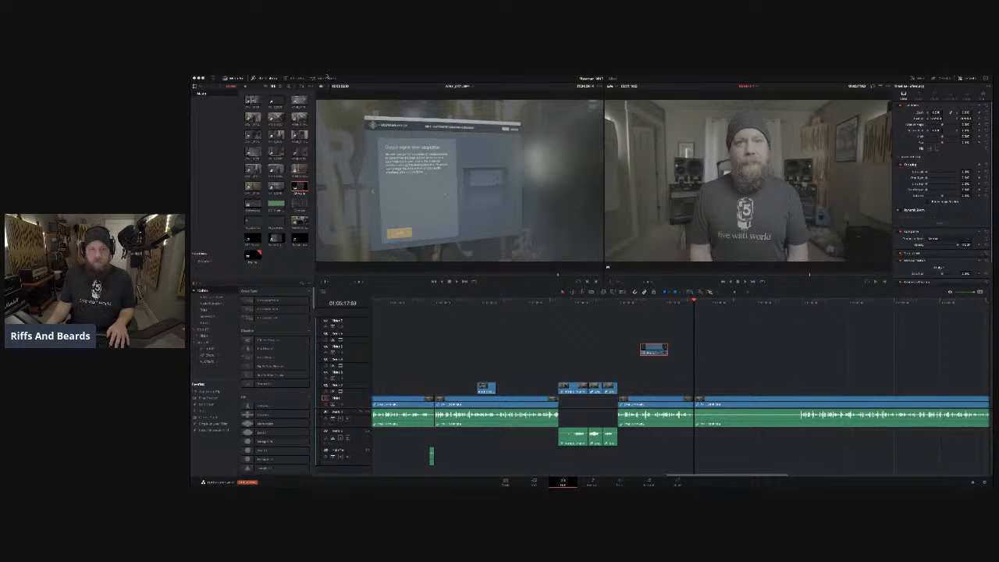
{"action": "left_click", "coordinate": [323, 78]}
{"action": "scroll", "coordinate": [636, 351], "scroll_direction": "right", "scroll_amount": 5}
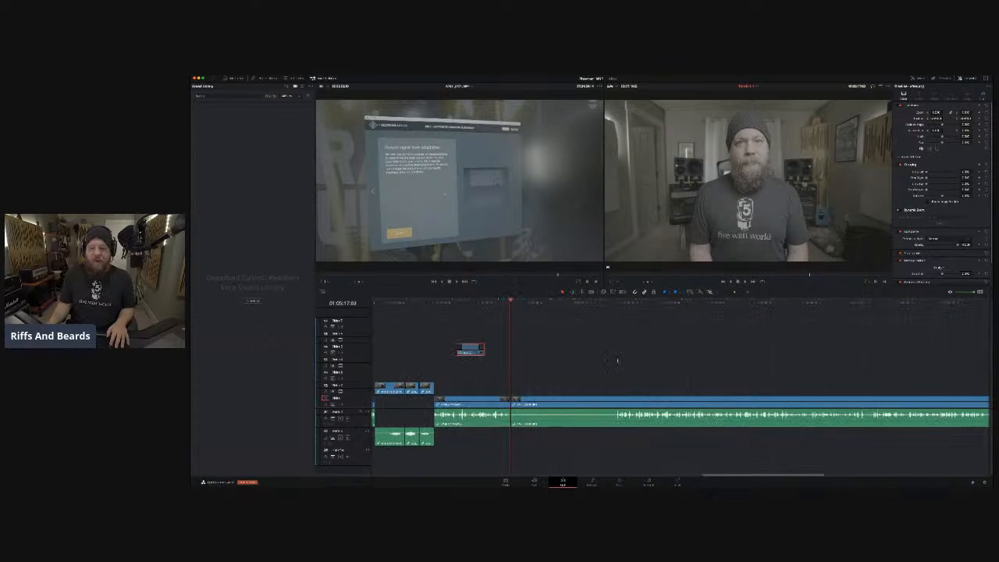
{"action": "key", "text": "t"}
{"action": "left_click_drag", "start_coordinate": [512, 404], "coordinate": [617, 394]}
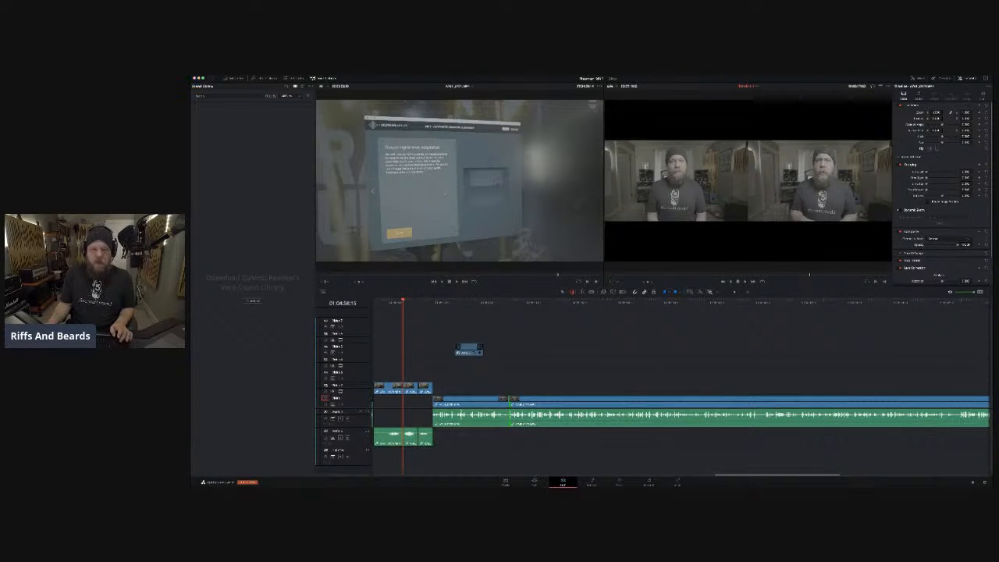
{"action": "left_click", "coordinate": [501, 303]}
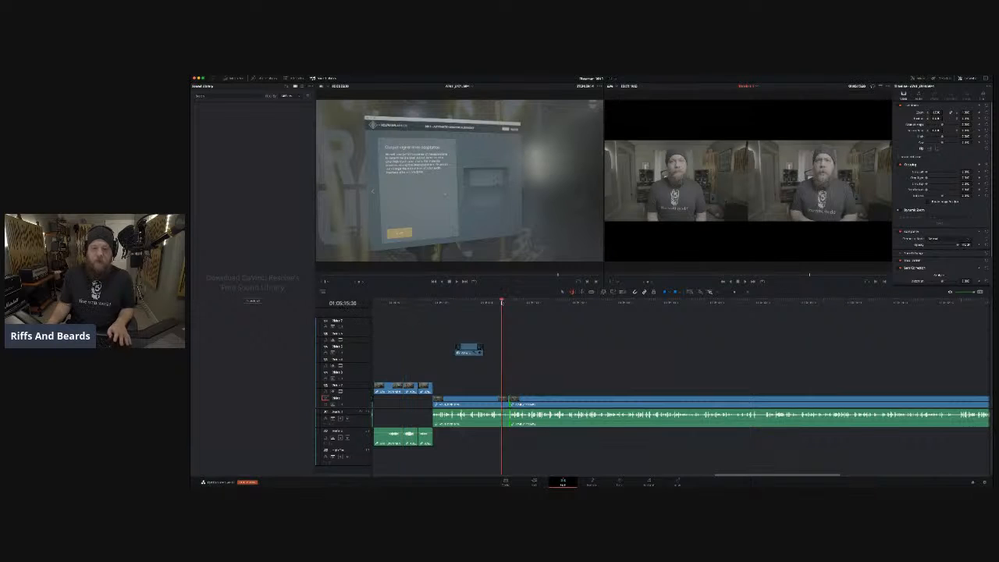
{"action": "key", "text": "space"}
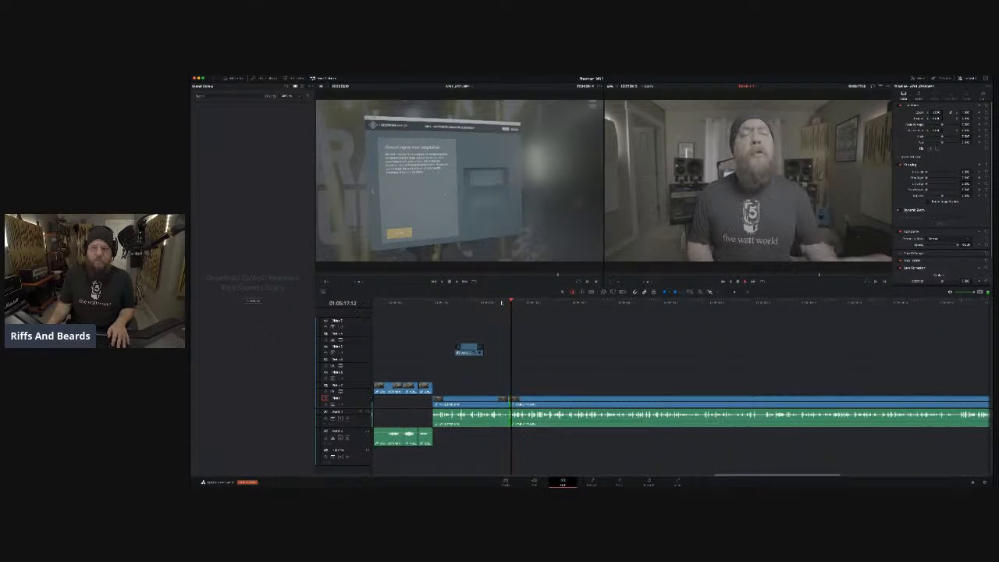
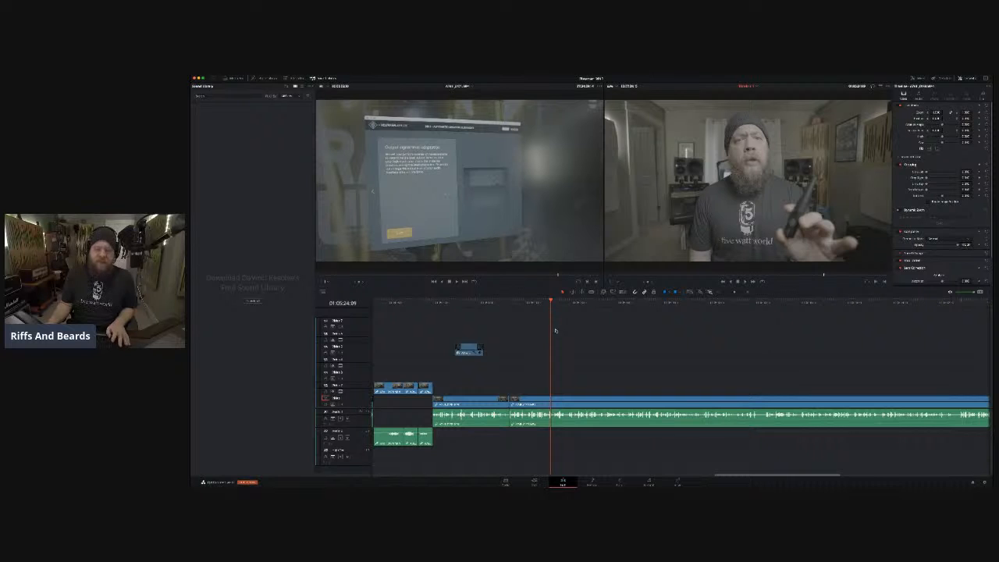
Play further into the last talking-head section to find the usable take, and ripple trim the section's start up to it.
{"action": "key", "text": "space"}
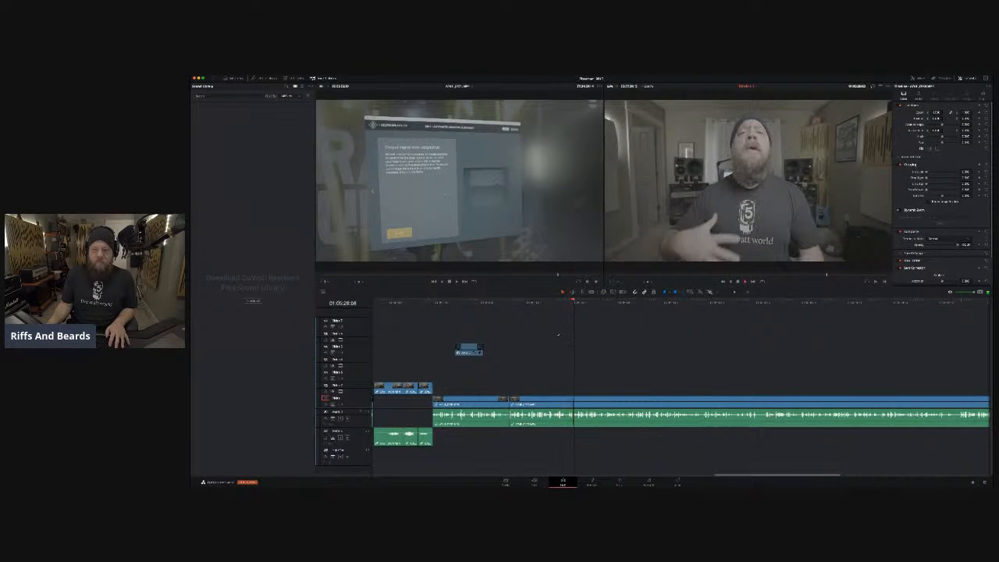
{"action": "left_click", "coordinate": [503, 303]}
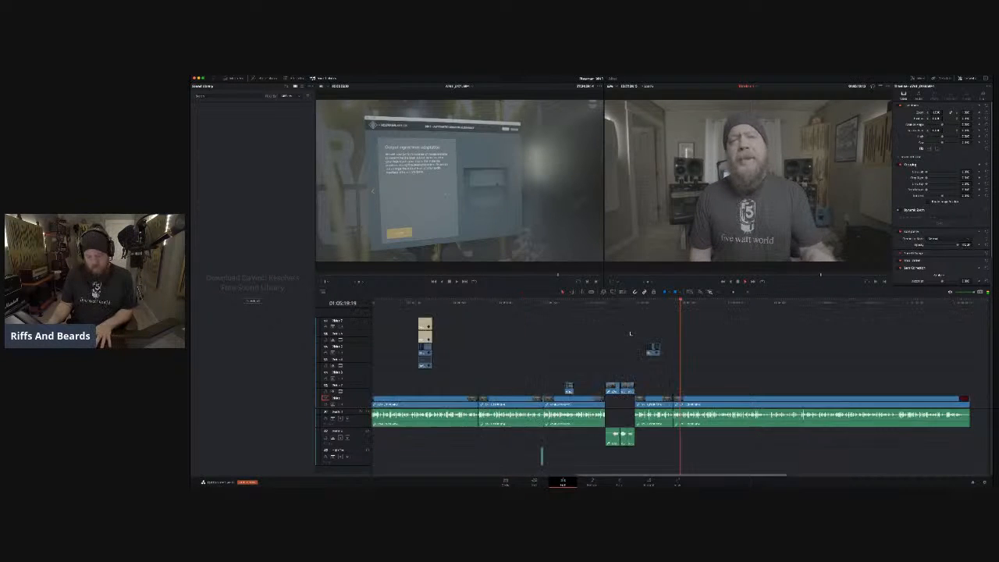
{"action": "scroll", "coordinate": [652, 334], "scroll_direction": "down", "scroll_amount": 2}
{"action": "scroll", "coordinate": [652, 333], "scroll_direction": "up", "scroll_amount": 1}
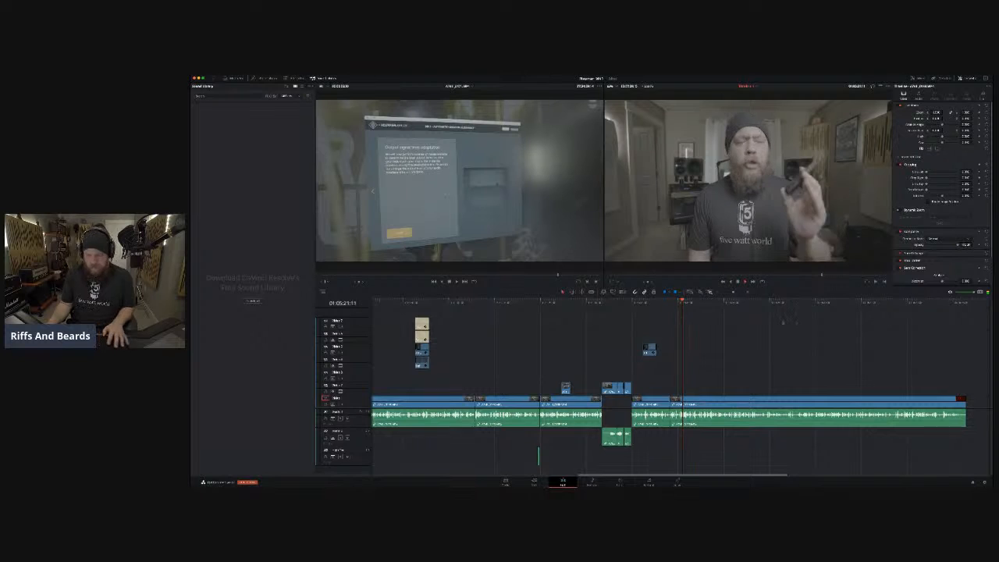
{"action": "left_click", "coordinate": [797, 303]}
{"action": "key", "text": "space"}
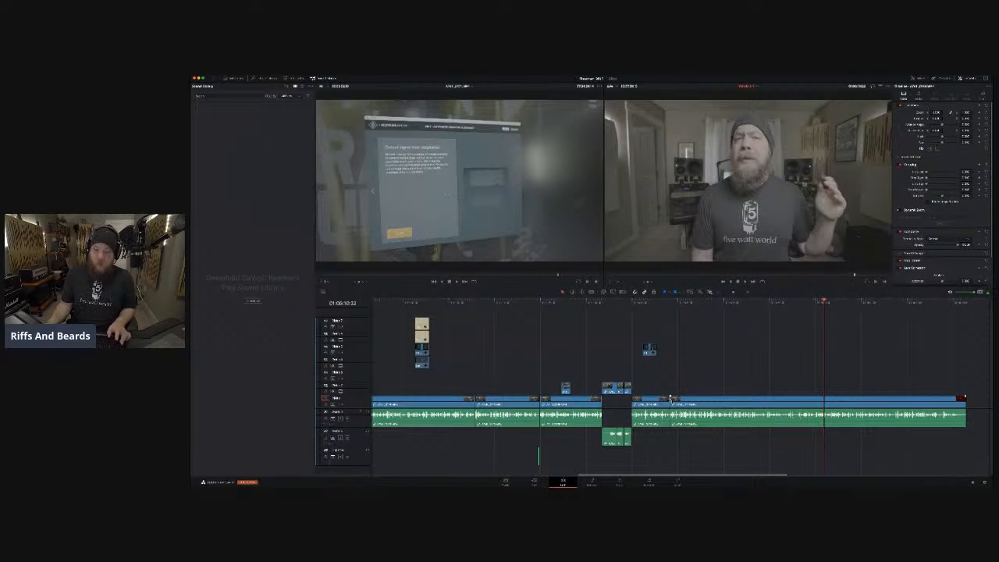
{"action": "key", "text": "t"}
{"action": "left_click_drag", "start_coordinate": [670, 399], "coordinate": [799, 381]}
{"action": "left_click", "coordinate": [667, 302]}
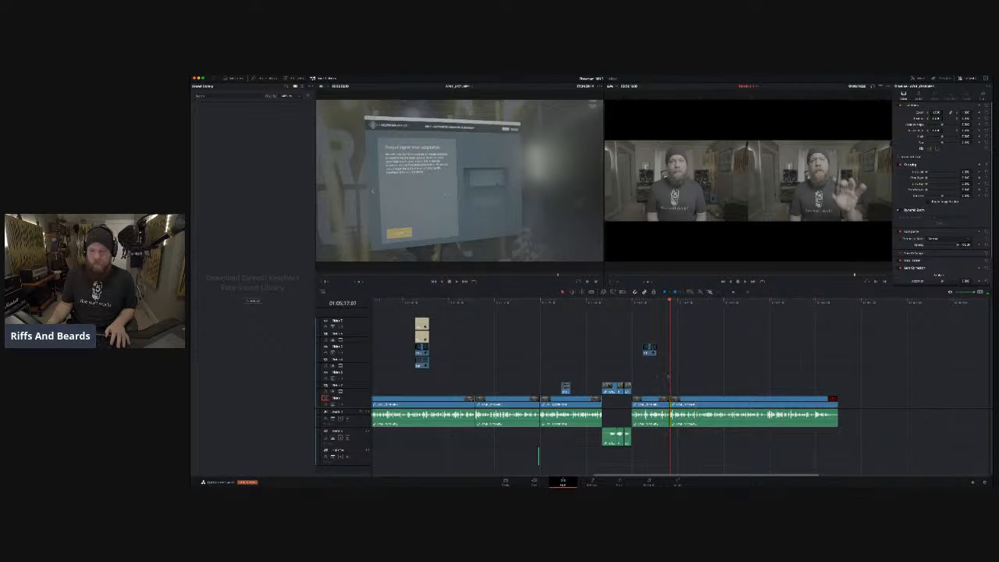
Play the last talking-head section from the new cut near 01:05:17 to check the transition and listen for its next pause.
{"action": "key", "text": "a"}
{"action": "key", "text": "space"}
{"action": "scroll", "coordinate": [668, 376], "scroll_direction": "up", "scroll_amount": 4}
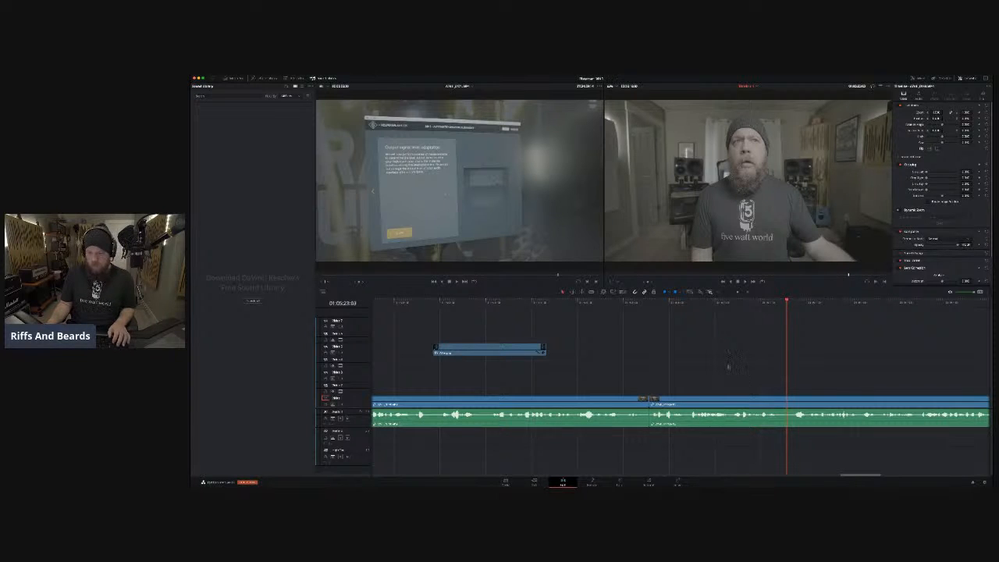
{"action": "key", "text": "space"}
{"action": "key", "text": "shift+Left"}
{"action": "key", "text": "space"}
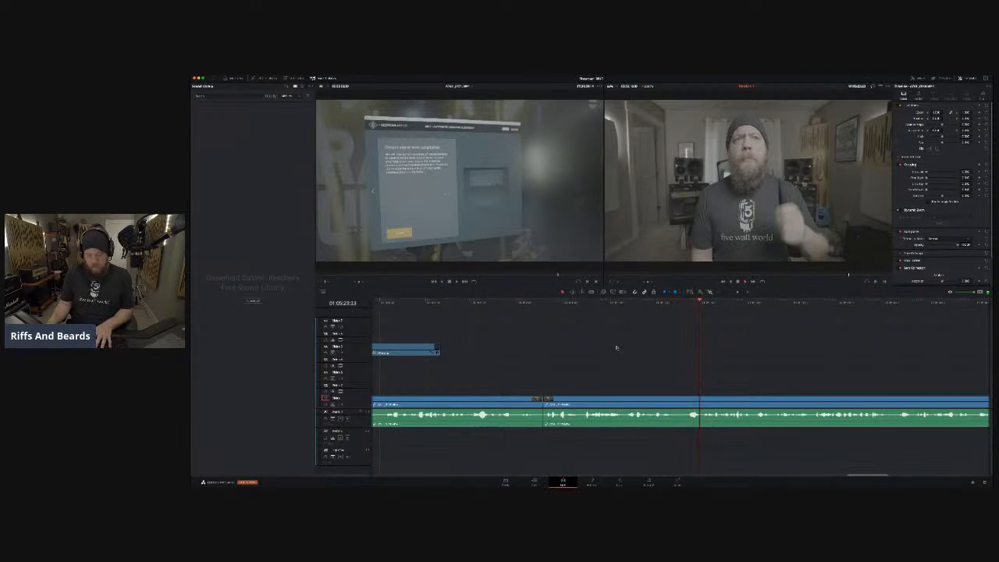
{"action": "key", "text": "super+minus"}
{"action": "key", "text": "super+minus"}
{"action": "key", "text": "super+minus"}
{"action": "key", "text": "super+equal"}
{"action": "scroll", "coordinate": [642, 346], "scroll_direction": "right", "scroll_amount": 4}
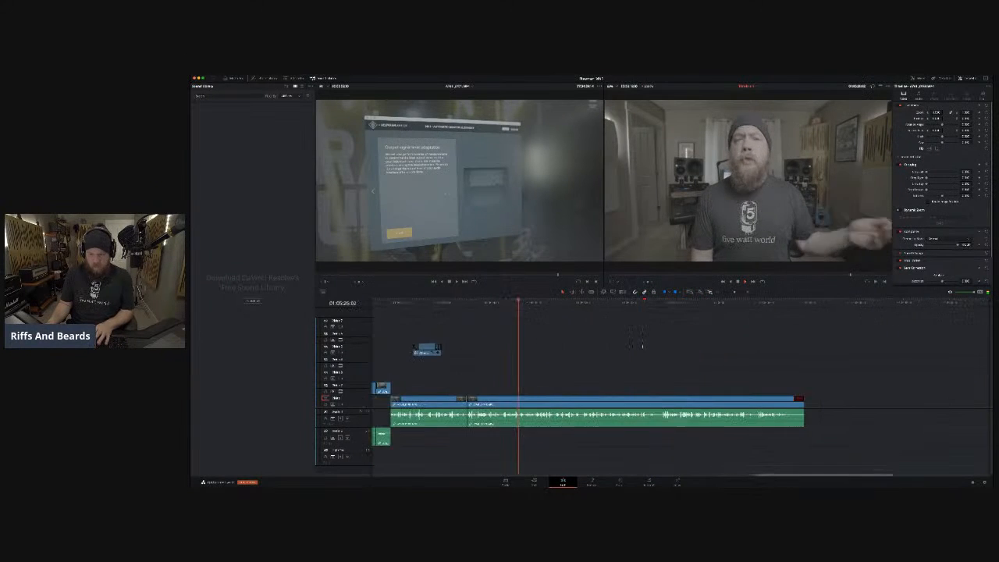
{"action": "scroll", "coordinate": [642, 346], "scroll_direction": "left", "scroll_amount": 3}
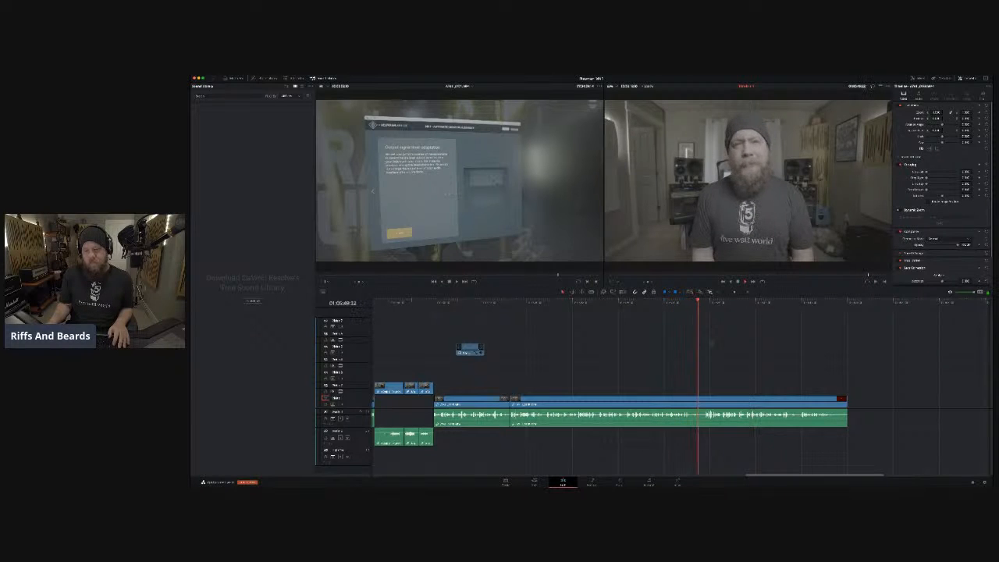
Split the talking-head clip at 01:05:48:15 and ripple trim the start of the following section up to the closing take.
{"action": "left_click", "coordinate": [687, 301]}
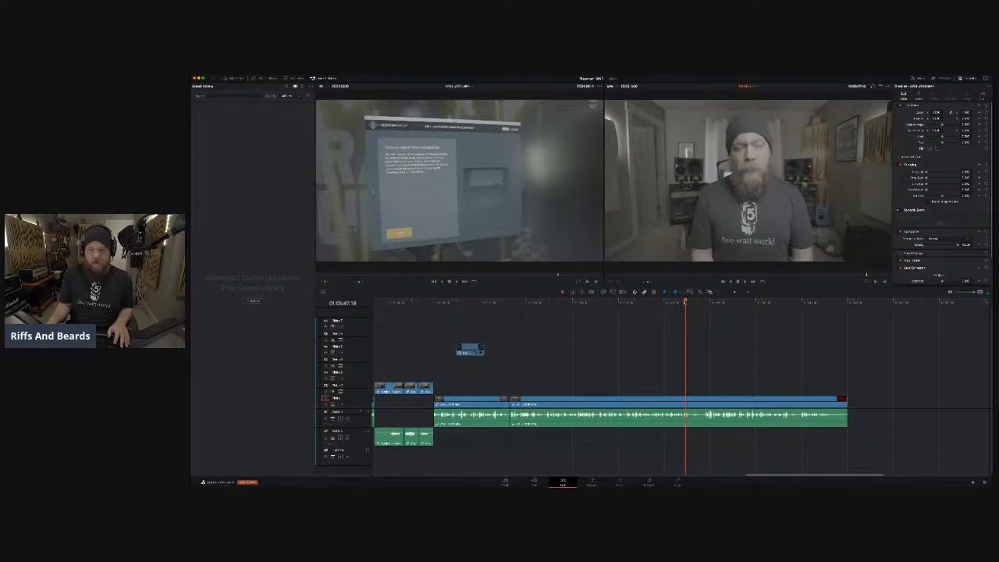
{"action": "key", "text": "space"}
{"action": "key", "text": "super+b"}
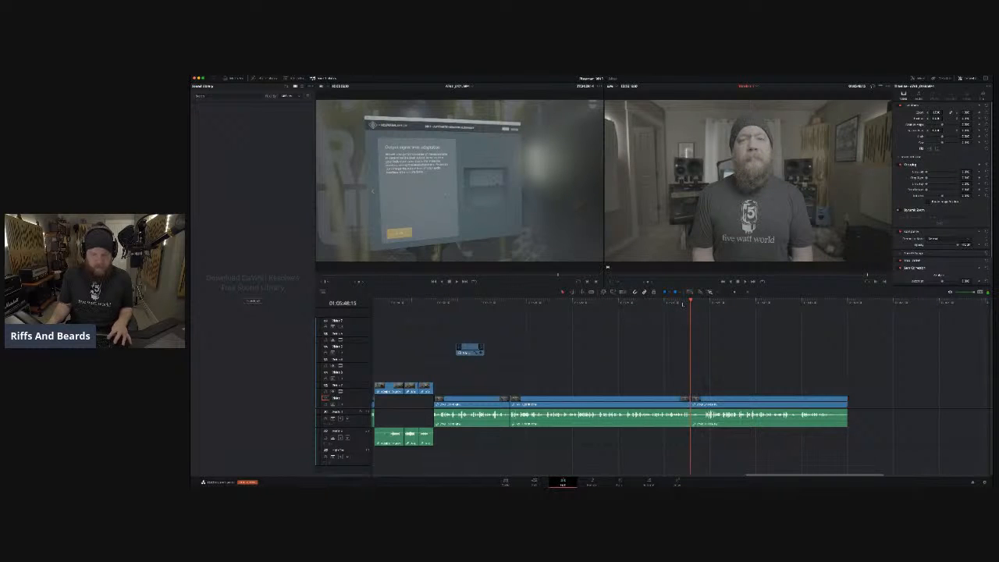
{"action": "scroll", "coordinate": [677, 328], "scroll_direction": "right", "scroll_amount": 2}
{"action": "scroll", "coordinate": [682, 331], "scroll_direction": "right", "scroll_amount": 1}
{"action": "key", "text": "space"}
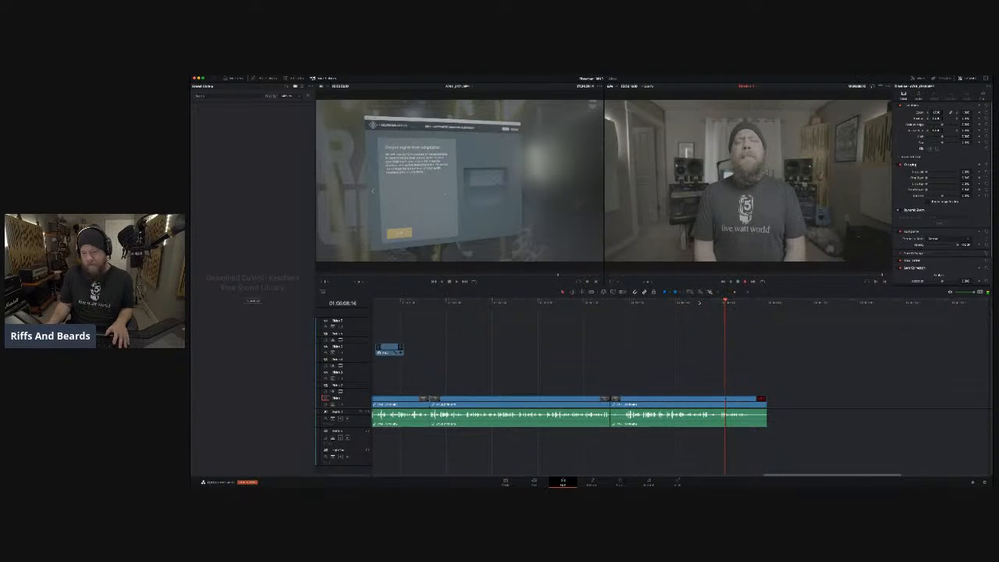
{"action": "left_click_drag", "start_coordinate": [766, 398], "coordinate": [721, 385]}
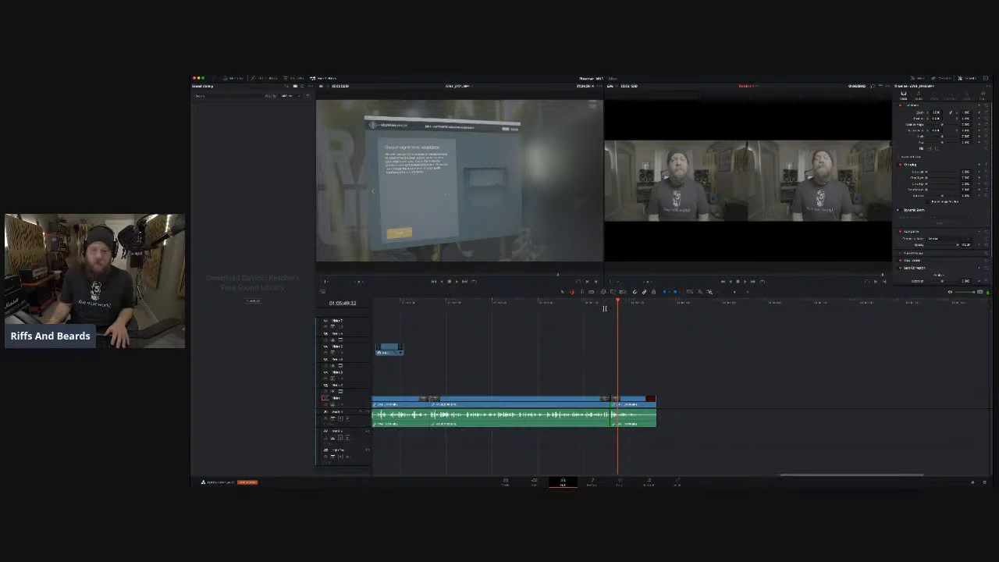
Play across the last cut and remove the leftover footage after 01:05:54:13 at the end of the timeline.
{"action": "key", "text": "Up"}
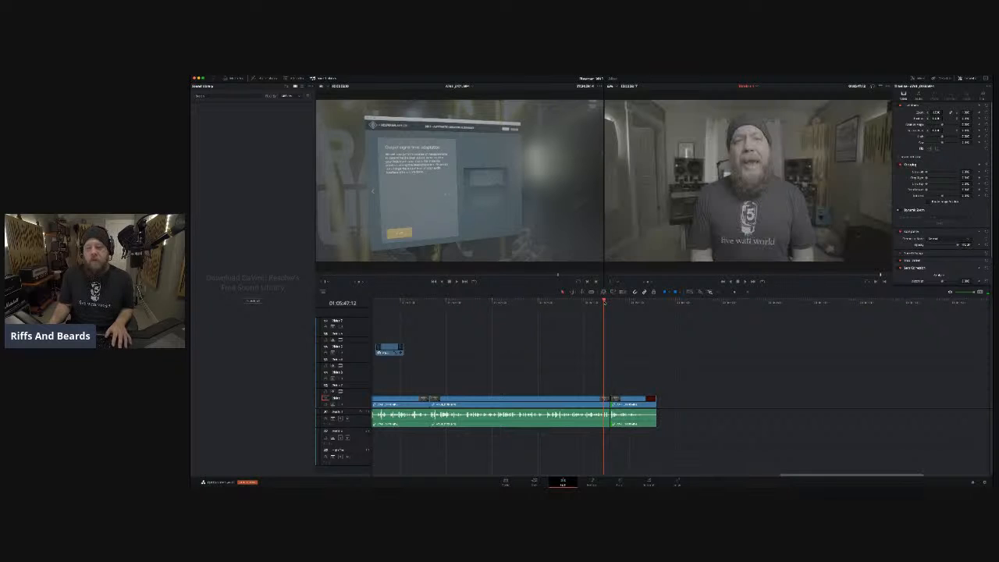
{"action": "key", "text": "space"}
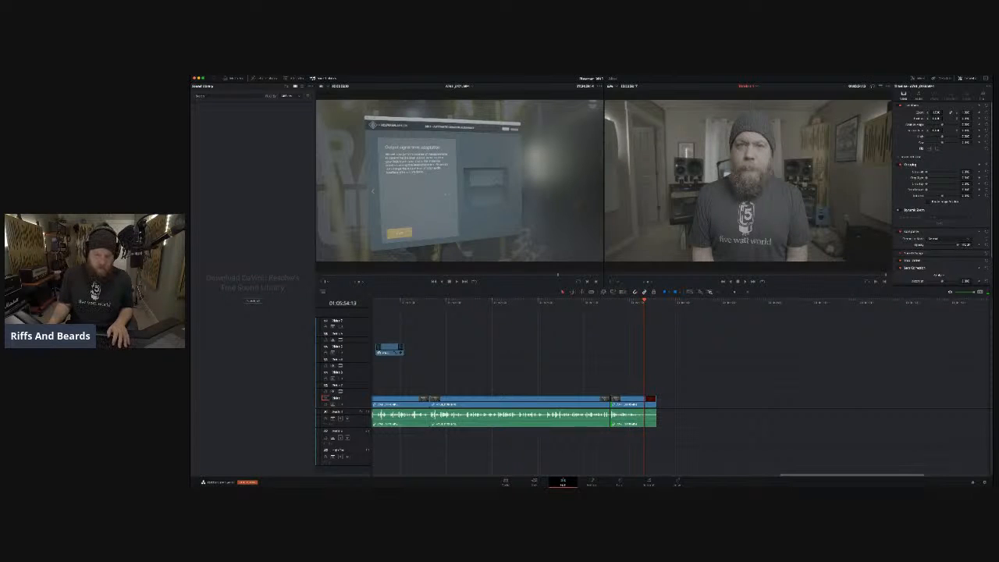
{"action": "key", "text": "Delete"}
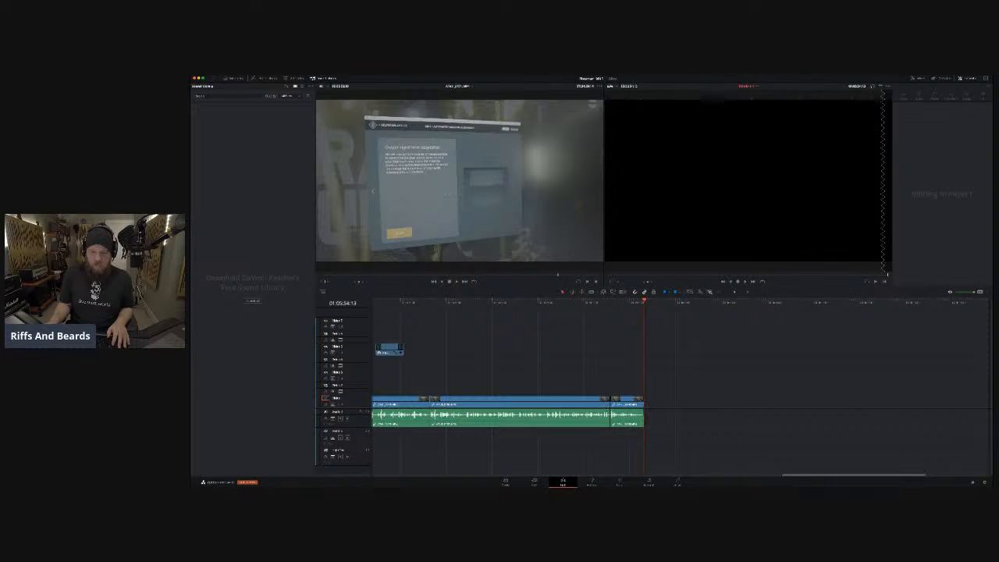
{"action": "left_click", "coordinate": [639, 303]}
{"action": "key", "text": "End"}
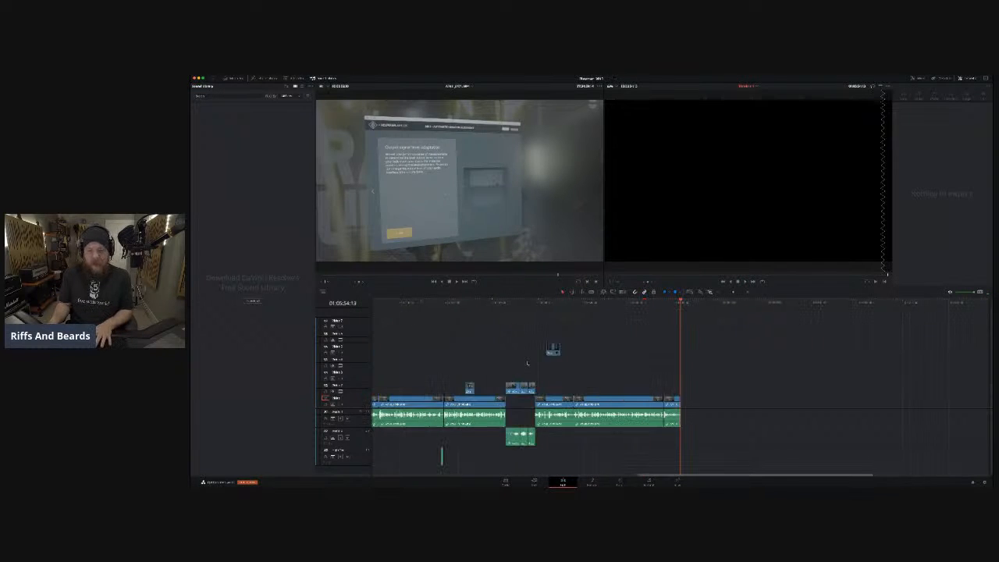
Review the earlier talking-head sections between about 01:01:09 and 01:01:53 by playing short passages.
{"action": "left_click_drag", "start_coordinate": [395, 451], "coordinate": [575, 383]}
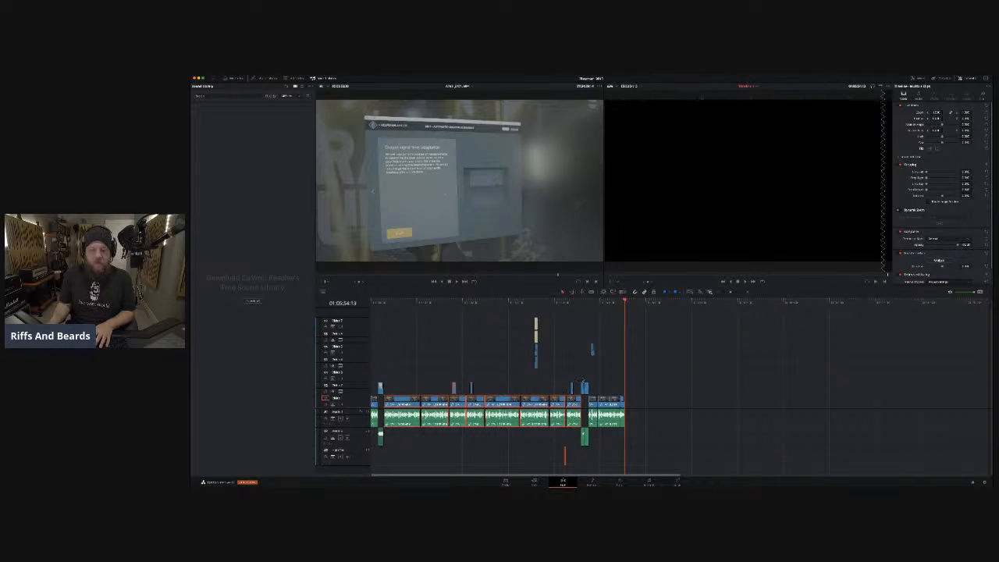
{"action": "left_click", "coordinate": [451, 351]}
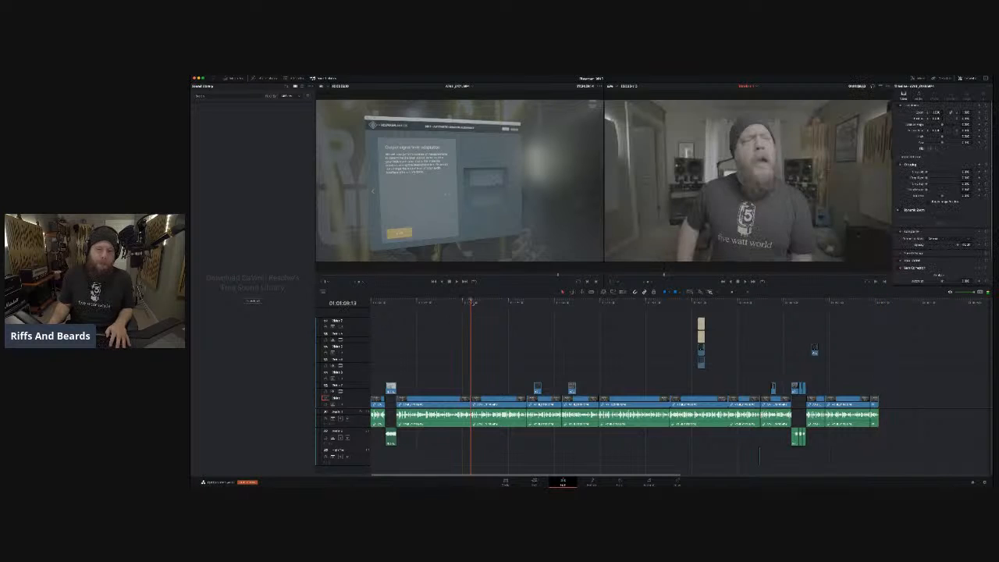
{"action": "key", "text": "space"}
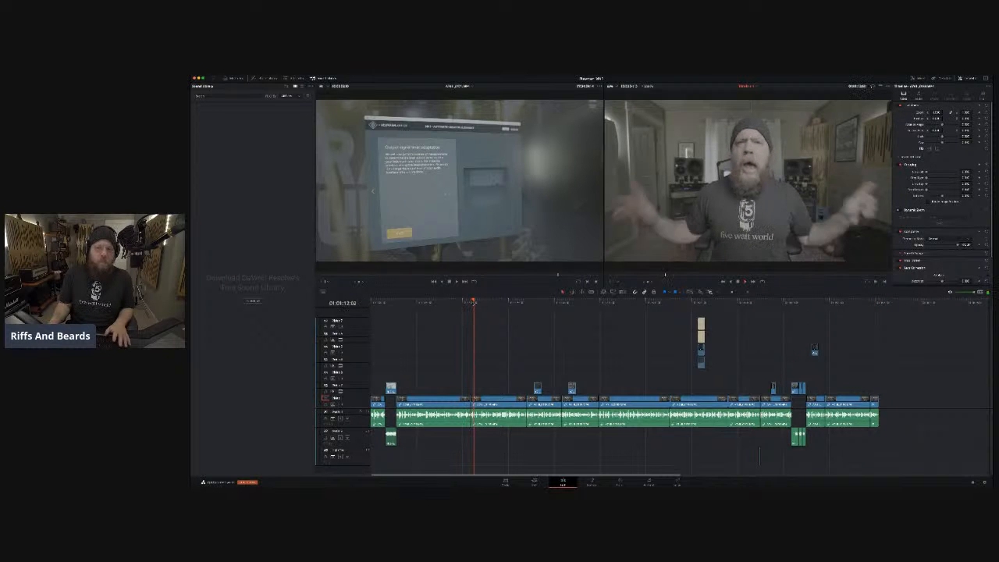
{"action": "left_click", "coordinate": [529, 304]}
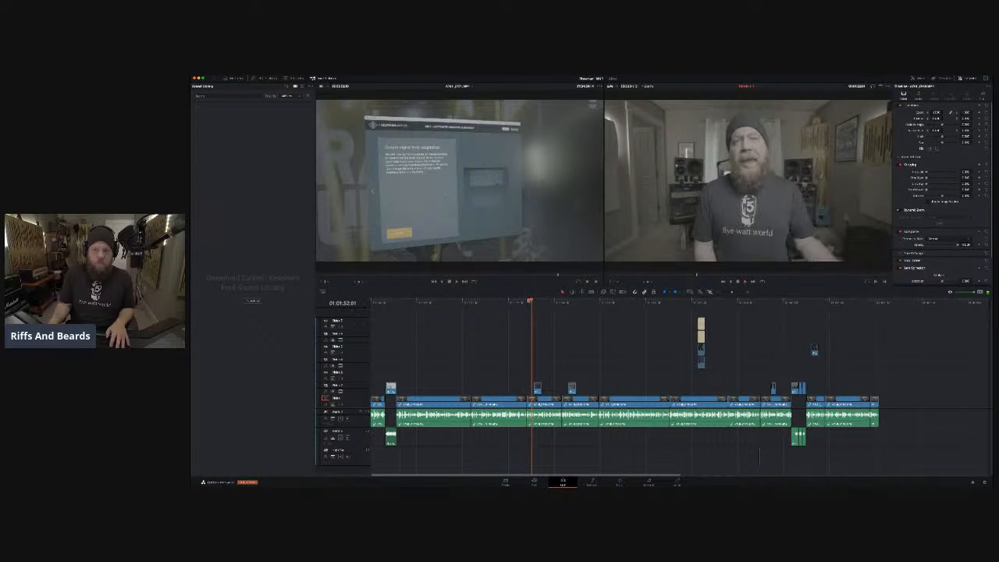
{"action": "key", "text": "ctrl+equal"}
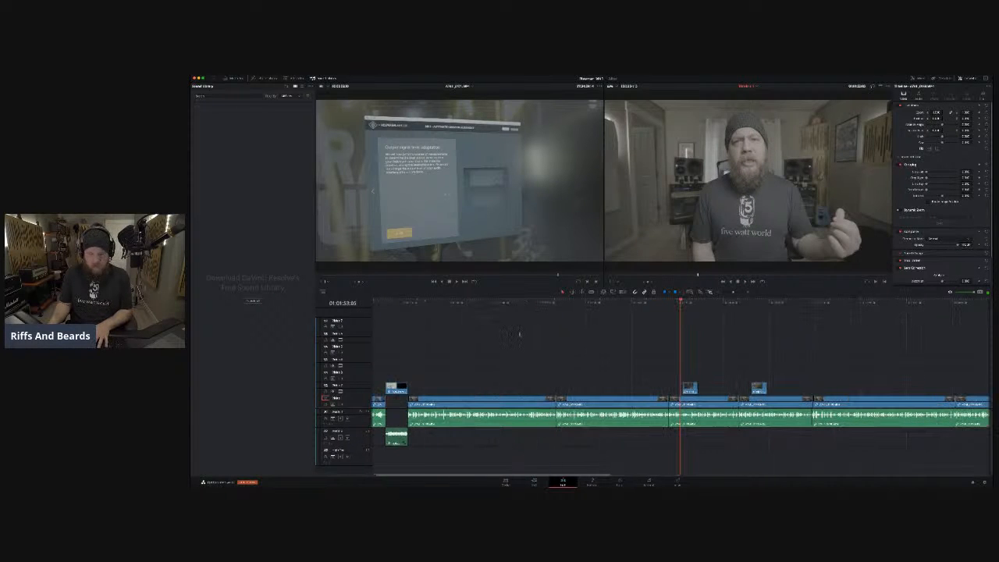
{"action": "left_click", "coordinate": [540, 322]}
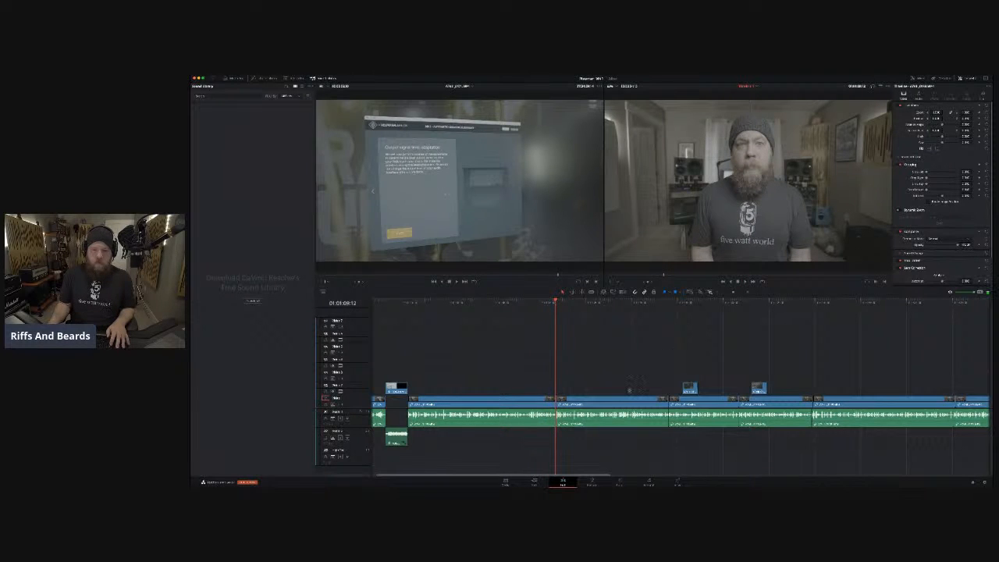
{"action": "left_click", "coordinate": [659, 342]}
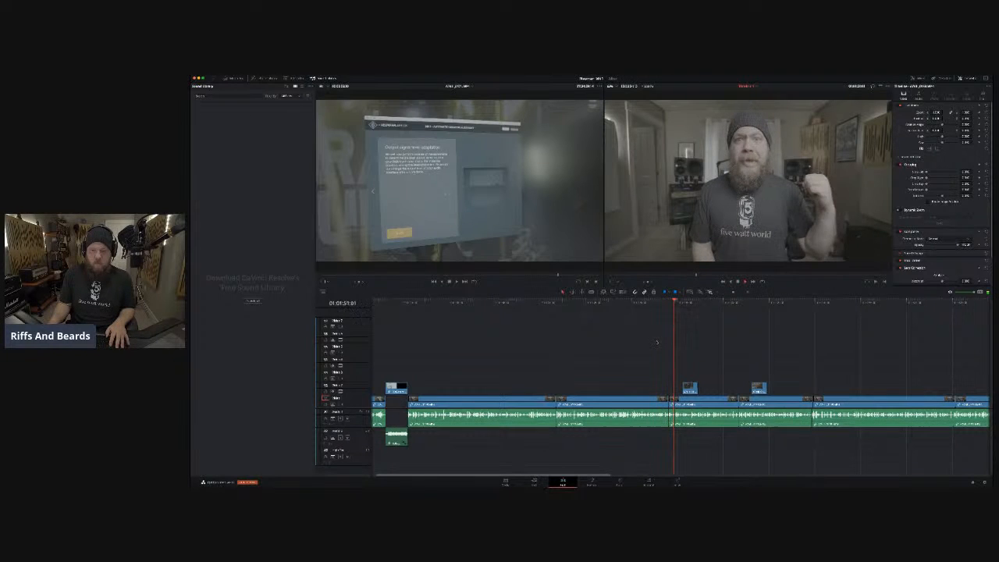
{"action": "left_click", "coordinate": [620, 315]}
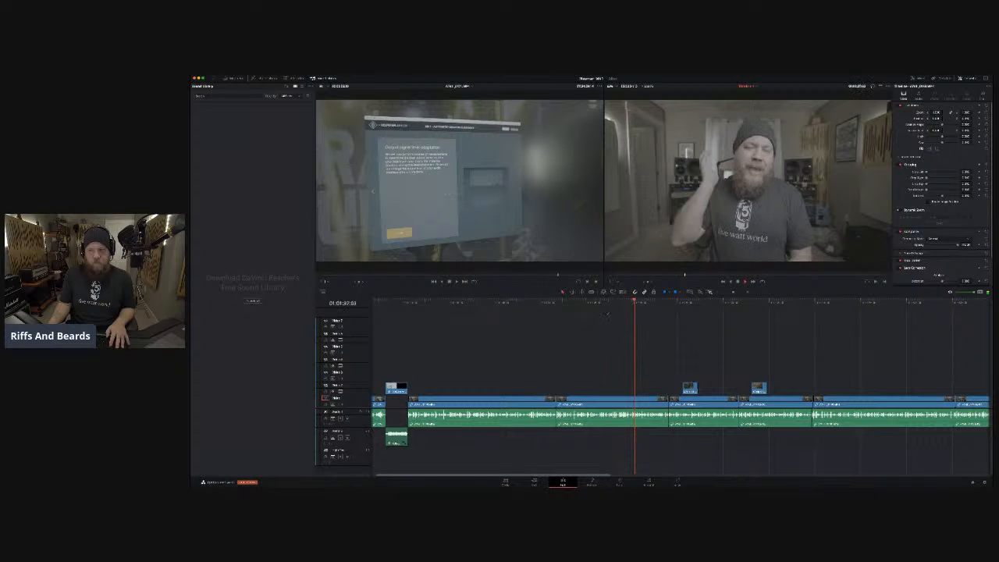
{"action": "left_click_drag", "start_coordinate": [590, 306], "coordinate": [548, 306]}
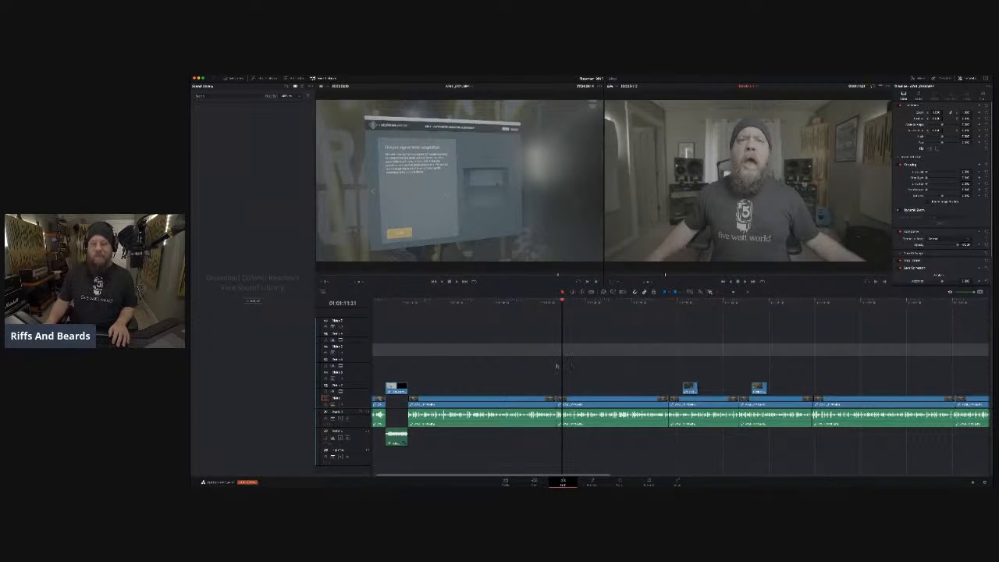
Play the talking-head section from about 01:01:50 into the subwoofer B-roll on the Video 2 track.
{"action": "scroll", "coordinate": [617, 364], "scroll_direction": "right", "scroll_amount": 4}
{"action": "left_click", "coordinate": [564, 303]}
{"action": "key", "text": "space"}
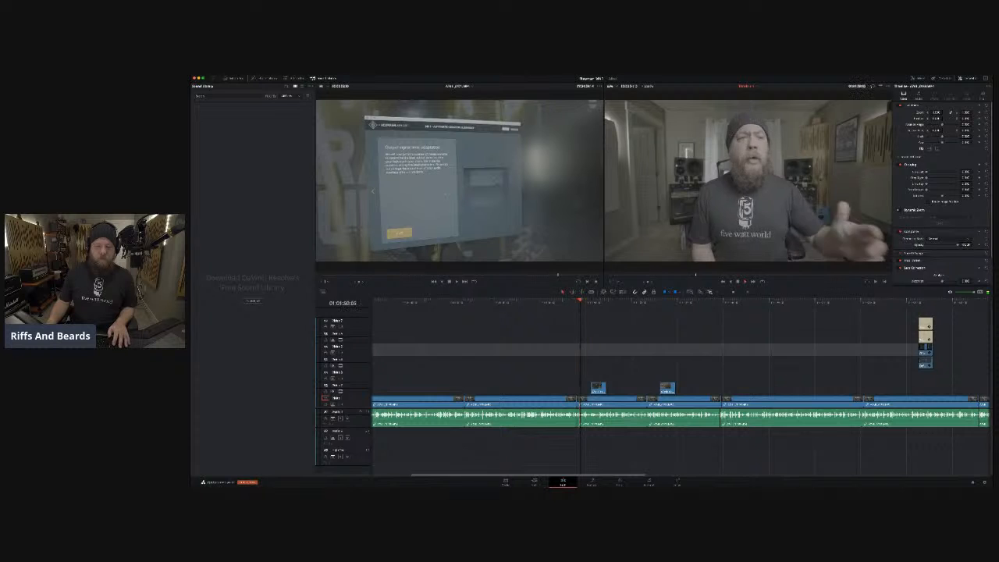
{"action": "key", "text": "super+equal"}
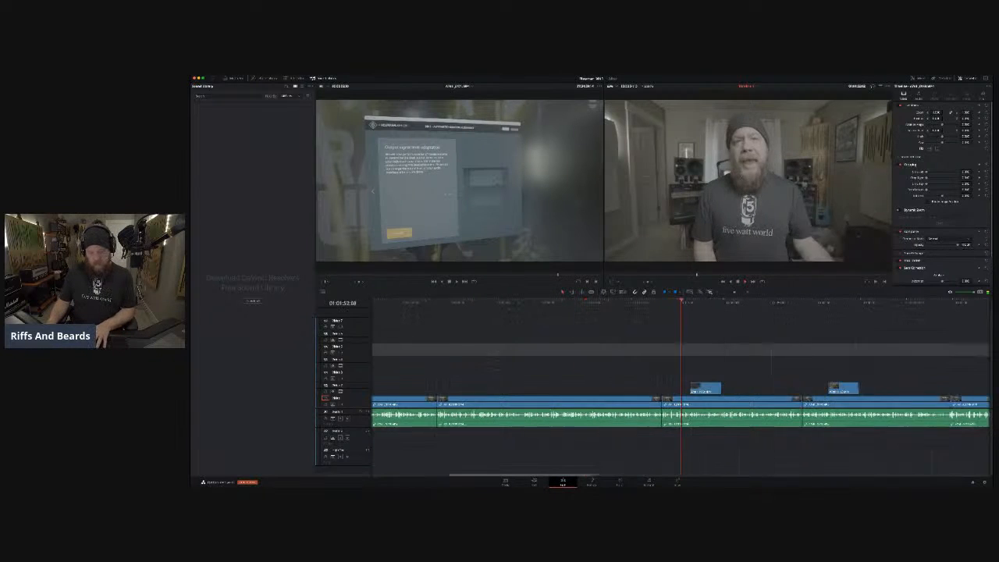
{"action": "key", "text": "super+equal"}
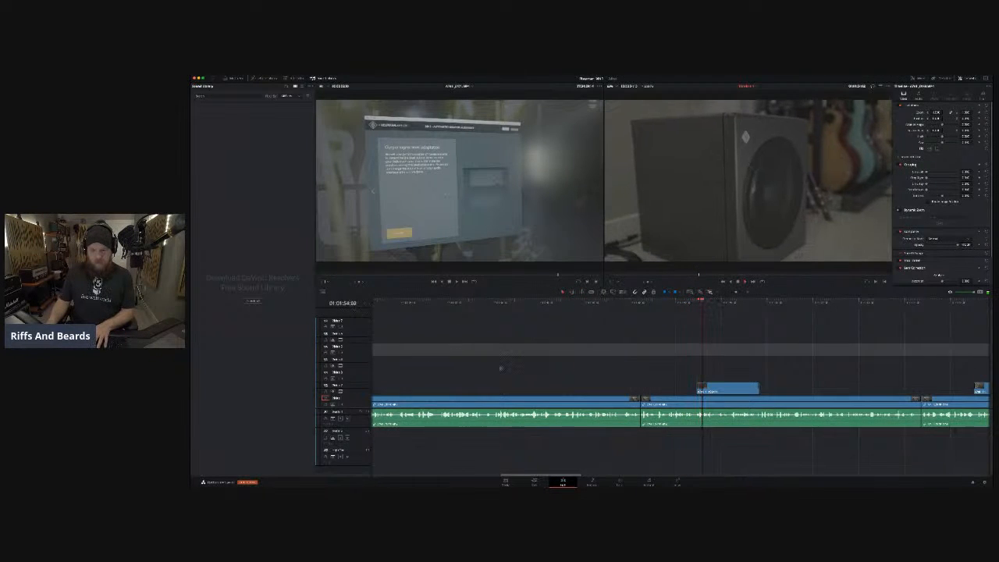
Split the talking-head clip at 01:01:51:14, shortly before the subwoofer B-roll on the Video 2 track.
{"action": "key", "text": "super+equal"}
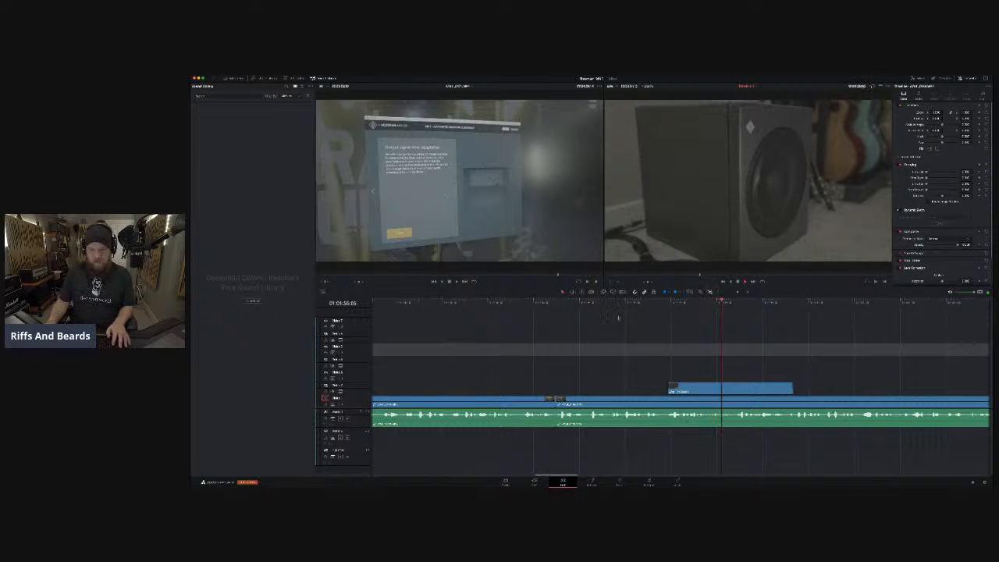
{"action": "left_click", "coordinate": [605, 302]}
{"action": "left_click", "coordinate": [610, 301]}
{"action": "key", "text": "super+equal"}
{"action": "key", "text": "super+equal"}
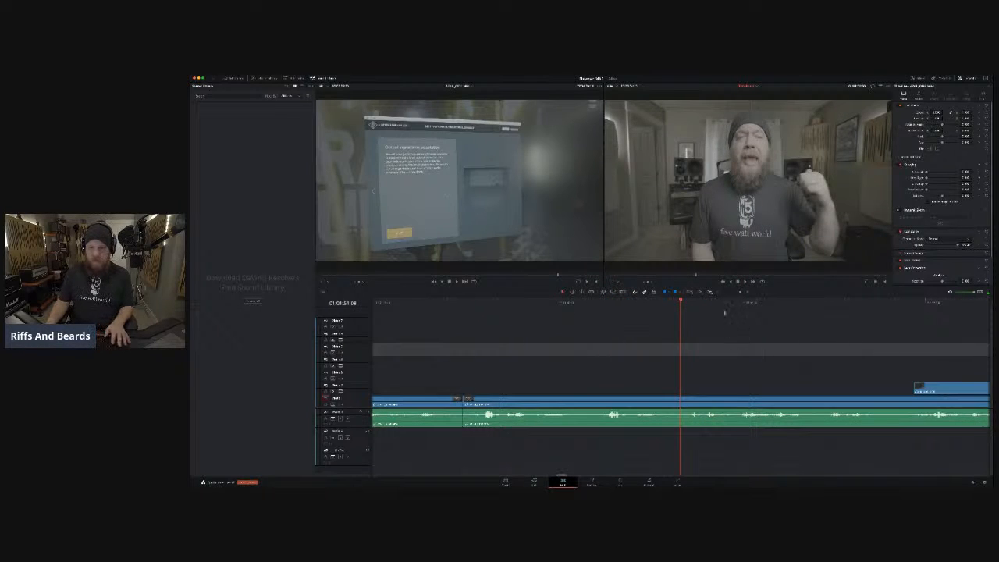
{"action": "mouse_move", "coordinate": [701, 302]}
{"action": "left_mouse_down"}
{"action": "mouse_move", "coordinate": [729, 302]}
{"action": "mouse_move", "coordinate": [704, 302]}
{"action": "left_mouse_up"}
{"action": "key", "text": "space"}
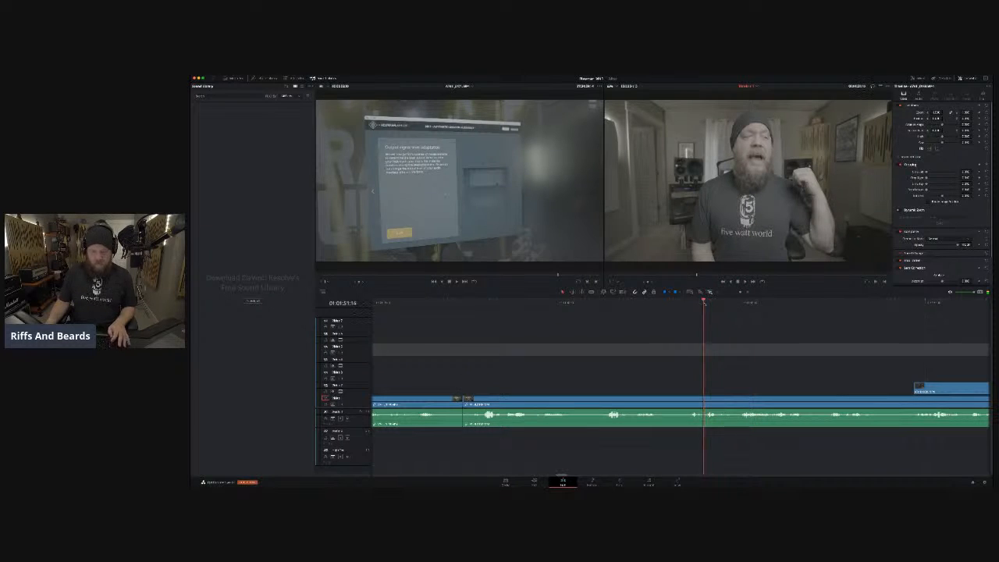
{"action": "key", "text": "super+minus"}
{"action": "key", "text": "super+minus"}
{"action": "key", "text": "super+minus"}
{"action": "key", "text": "super+minus"}
{"action": "key", "text": "super+minus"}
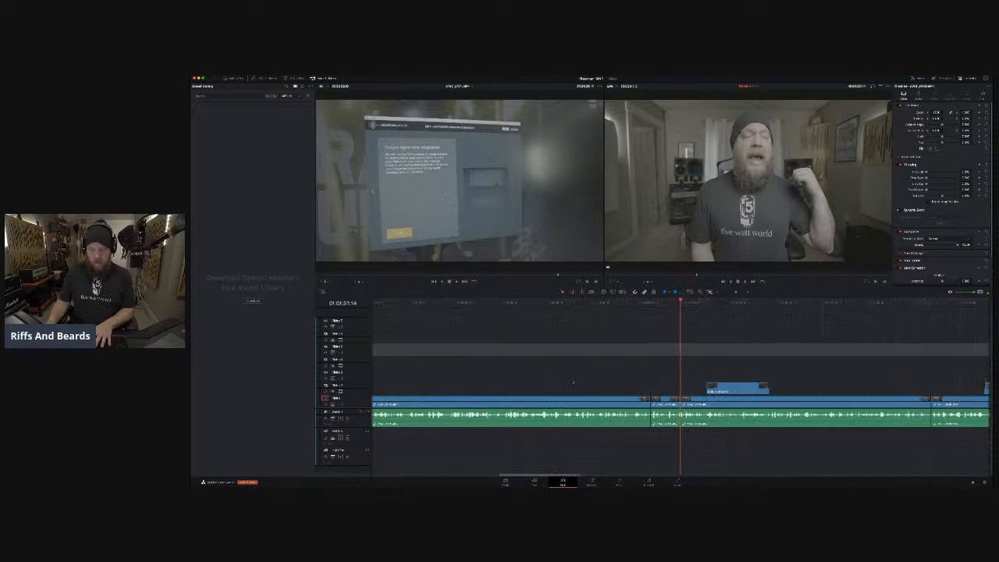
{"action": "left_click_drag", "start_coordinate": [557, 380], "coordinate": [676, 438]}
{"action": "key", "text": "BackSpace"}
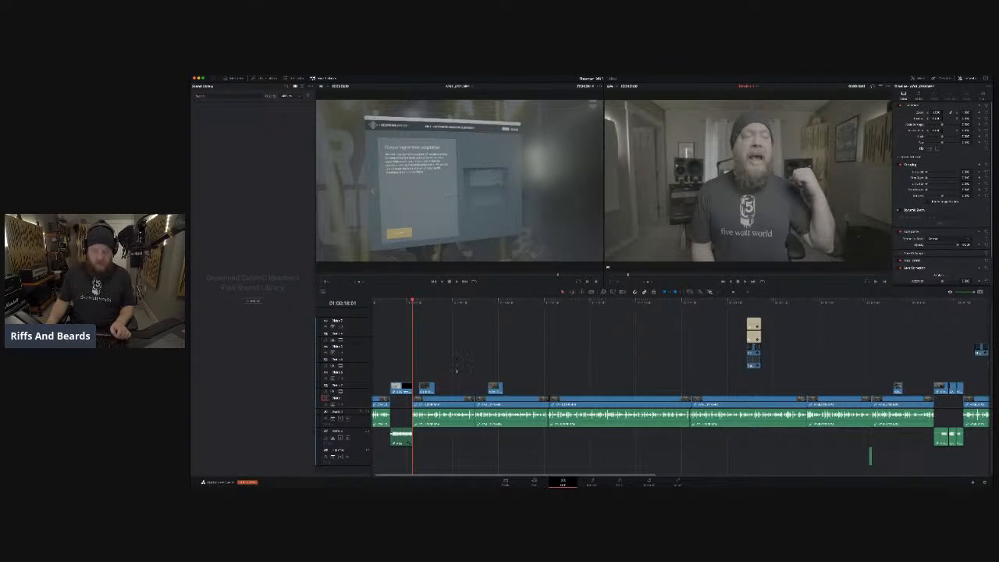
{"action": "key", "text": "super+z"}
Ripple delete the talking-head sections between about 01:01:09 and the split at 01:01:51:14, and play across the join from 01:01:05.
{"action": "left_click_drag", "start_coordinate": [600, 386], "coordinate": [676, 437]}
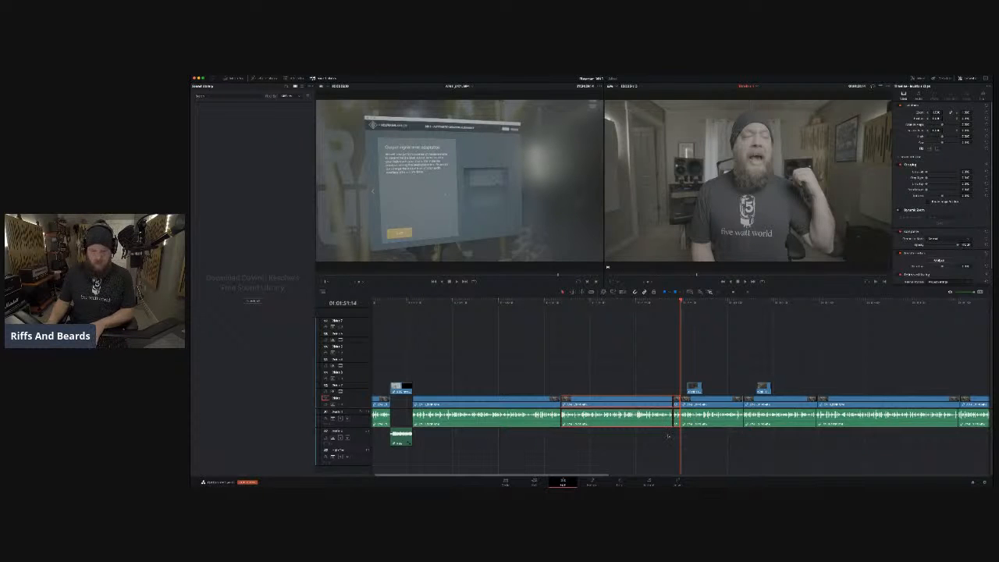
{"action": "key", "text": "shift+BackSpace"}
{"action": "left_click", "coordinate": [549, 303]}
{"action": "key", "text": "space"}
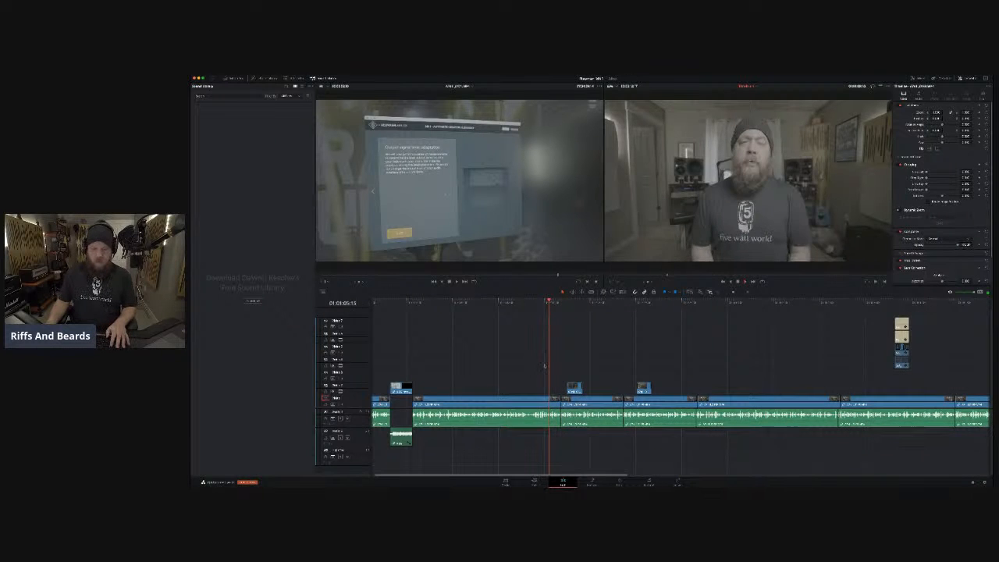
Roll the video edit at about 01:01:10 slightly later than the audio cut and replay the transition from 01:01:09:01.
{"action": "scroll", "coordinate": [545, 365], "scroll_direction": "left", "scroll_amount": 1}
{"action": "scroll", "coordinate": [544, 365], "scroll_direction": "up", "scroll_amount": 3}
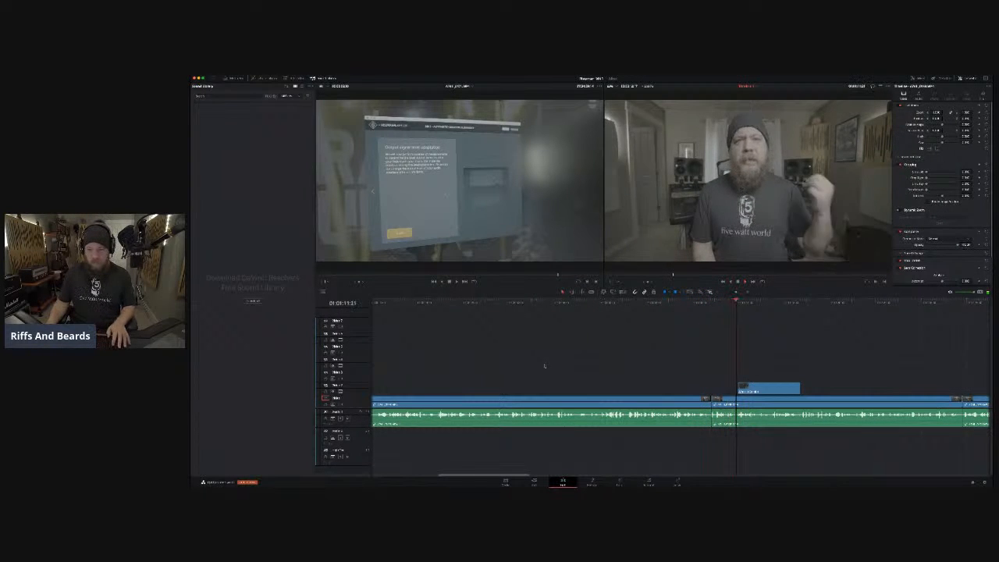
{"action": "scroll", "coordinate": [544, 365], "scroll_direction": "right", "scroll_amount": 5}
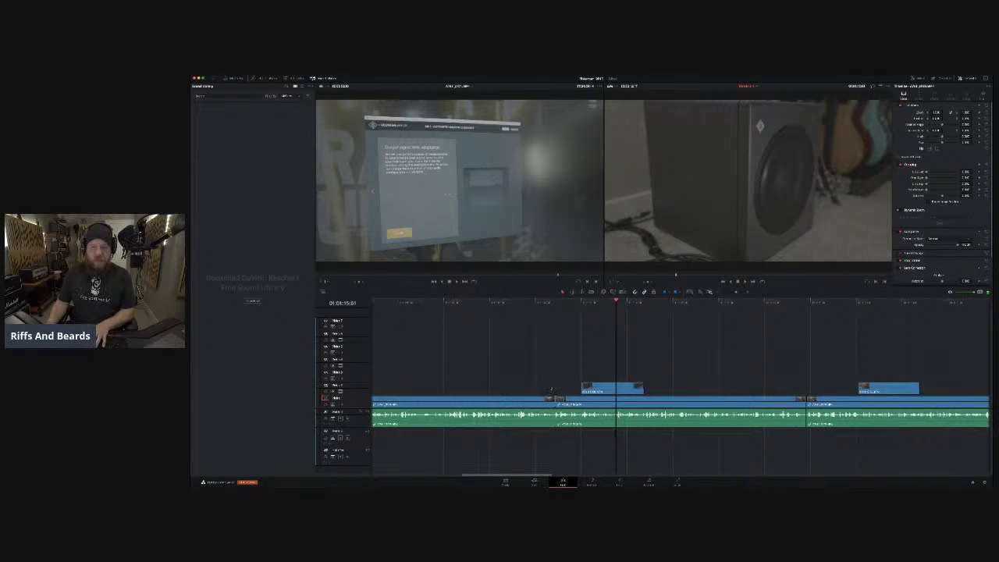
{"action": "scroll", "coordinate": [551, 388], "scroll_direction": "up", "scroll_amount": 5}
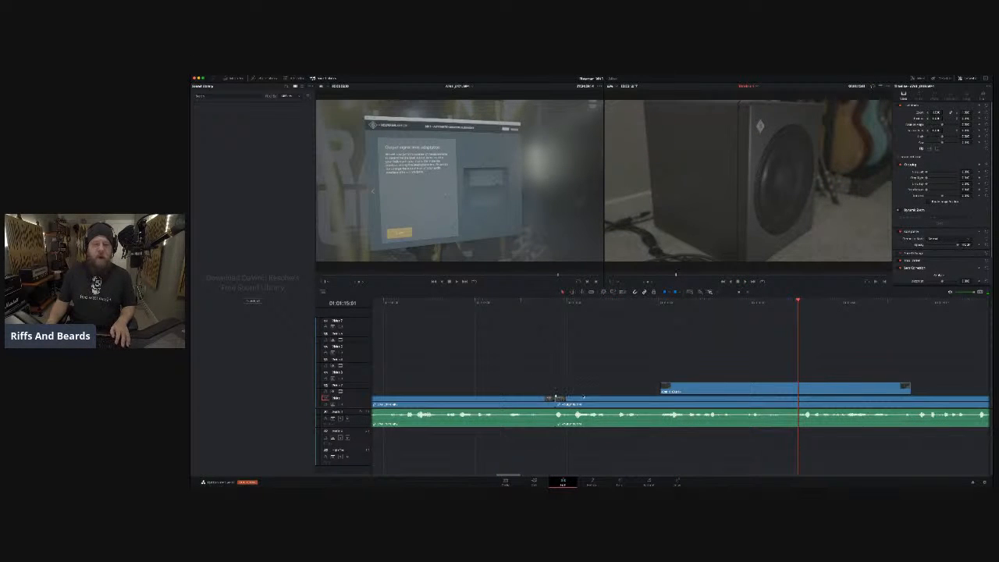
{"action": "left_click_drag", "start_coordinate": [555, 399], "coordinate": [575, 400]}
{"action": "left_click", "coordinate": [523, 303]}
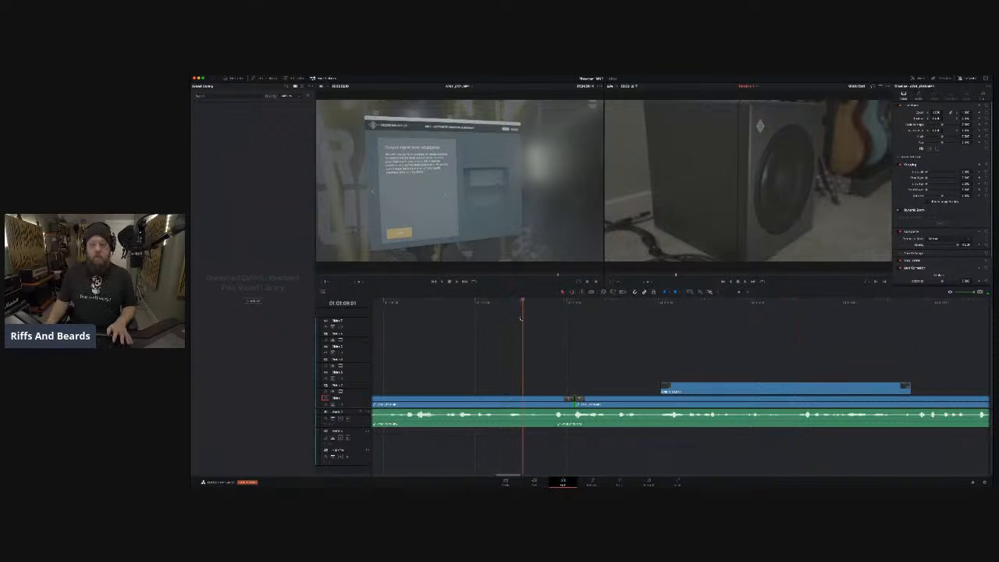
{"action": "key", "text": "space"}
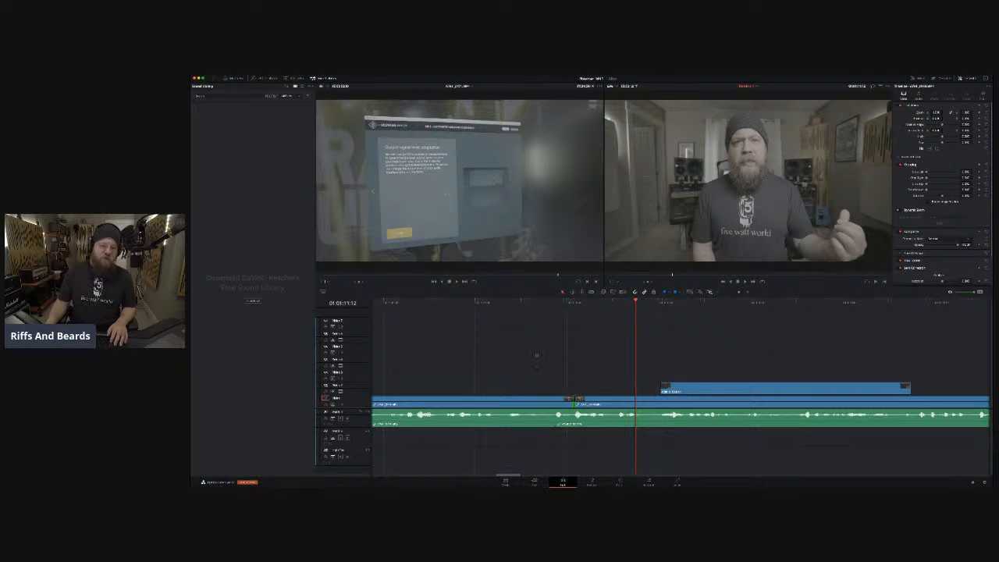
{"action": "left_click", "coordinate": [524, 303]}
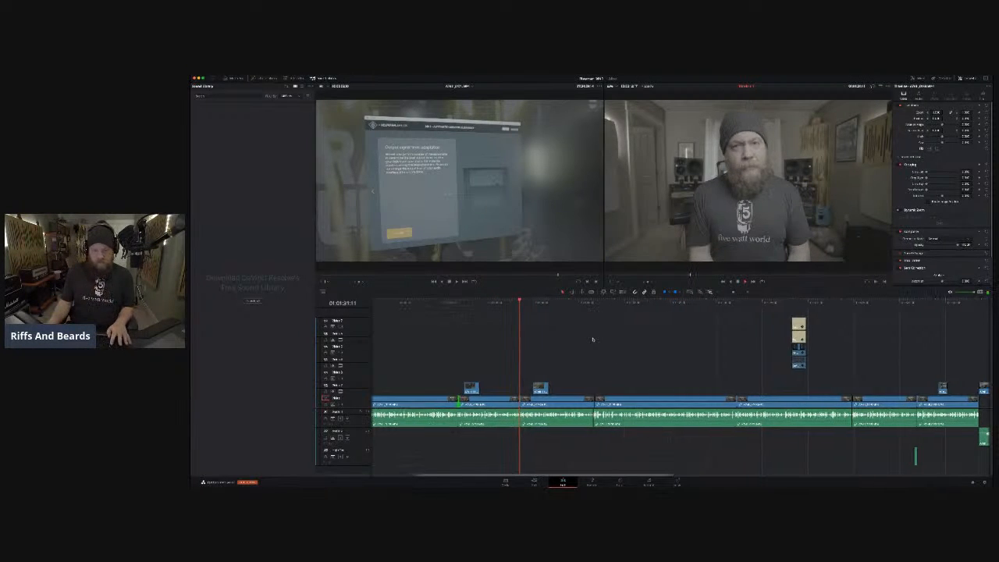
Split the talking-head clip at 01:02:30:07 and ripple delete the rest of it up to the cut near 01:02:46.
{"action": "left_click", "coordinate": [567, 302]}
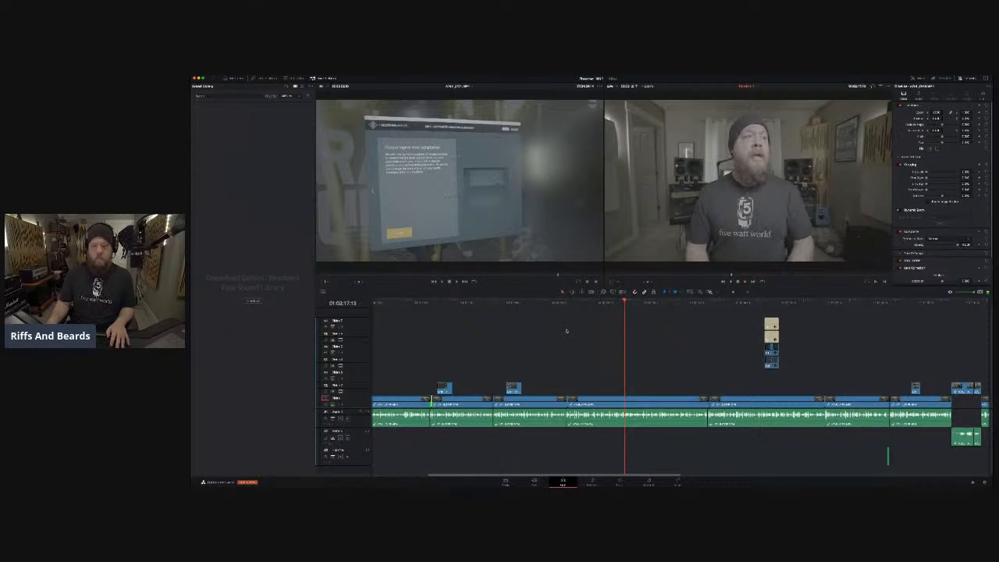
{"action": "scroll", "coordinate": [598, 363], "scroll_direction": "up", "scroll_amount": 2}
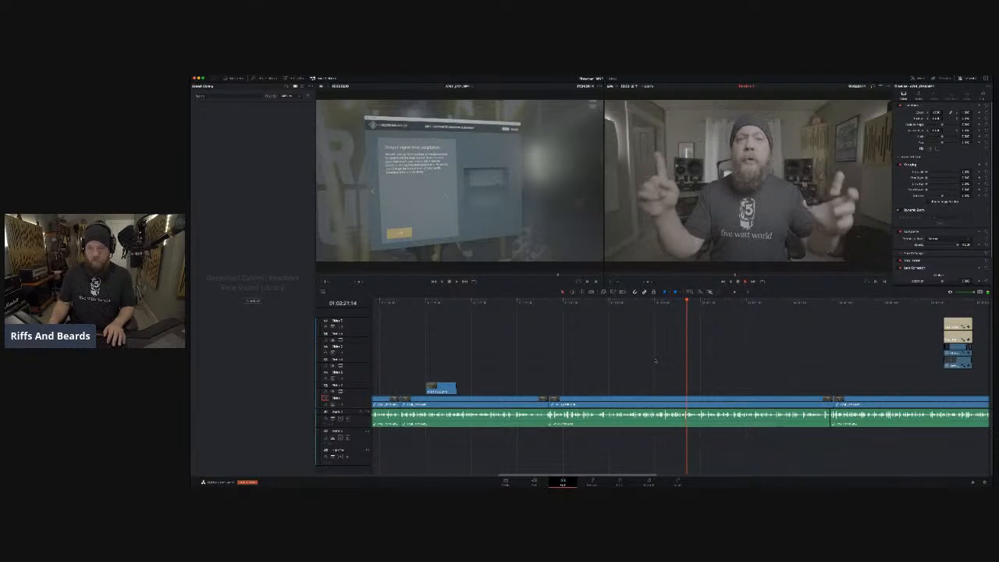
{"action": "scroll", "coordinate": [653, 361], "scroll_direction": "down", "scroll_amount": 1}
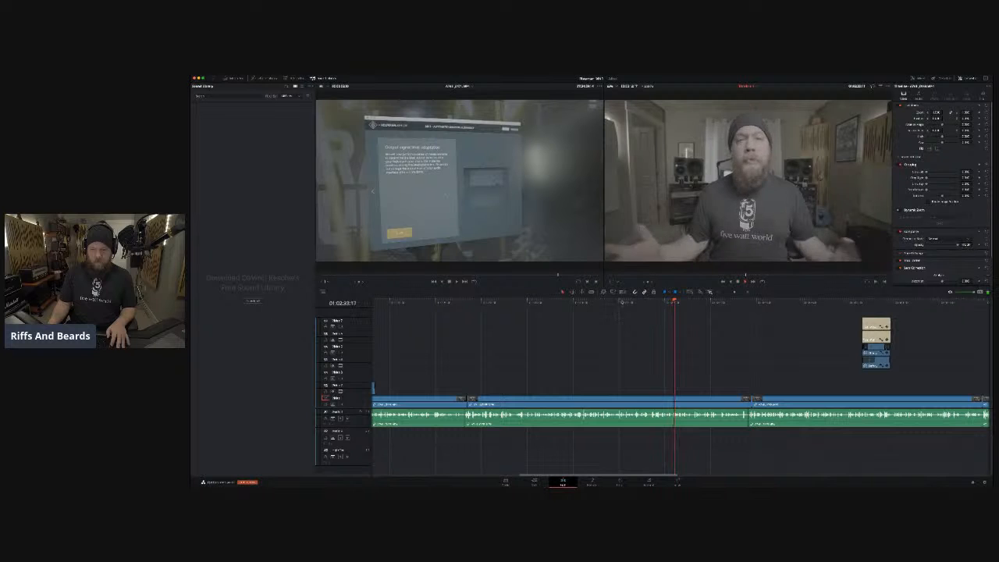
{"action": "left_click", "coordinate": [748, 303]}
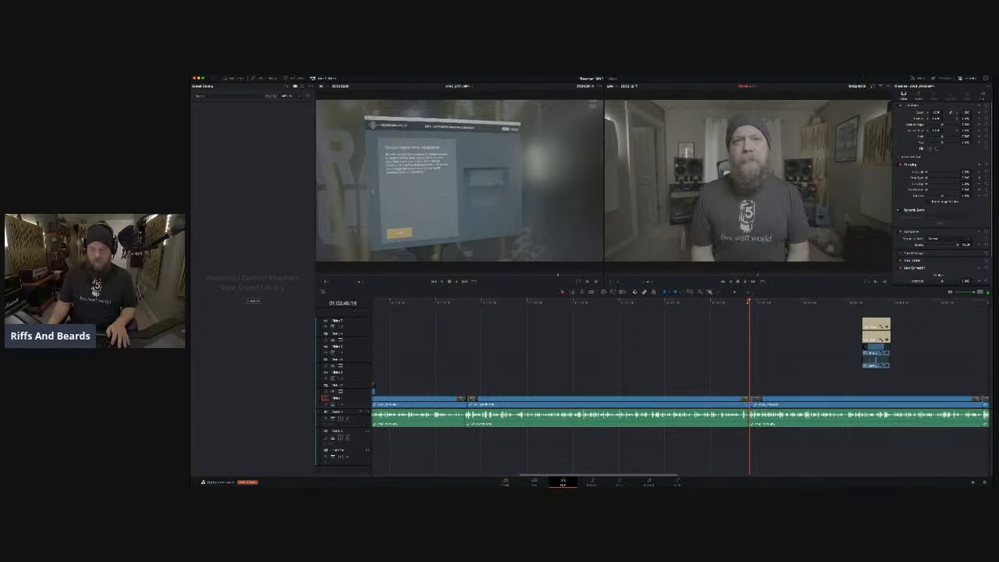
{"action": "left_click", "coordinate": [648, 303]}
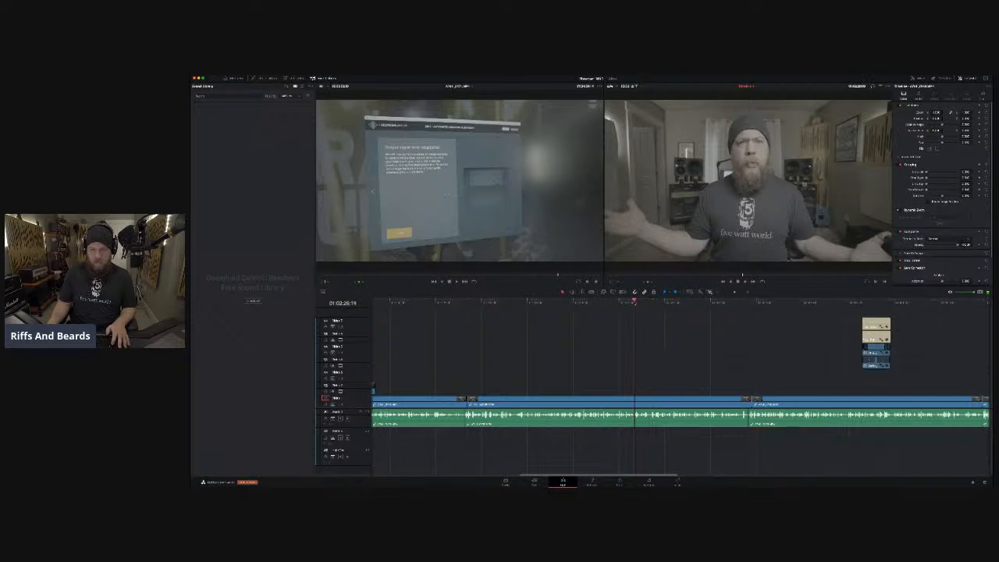
{"action": "left_click", "coordinate": [634, 303]}
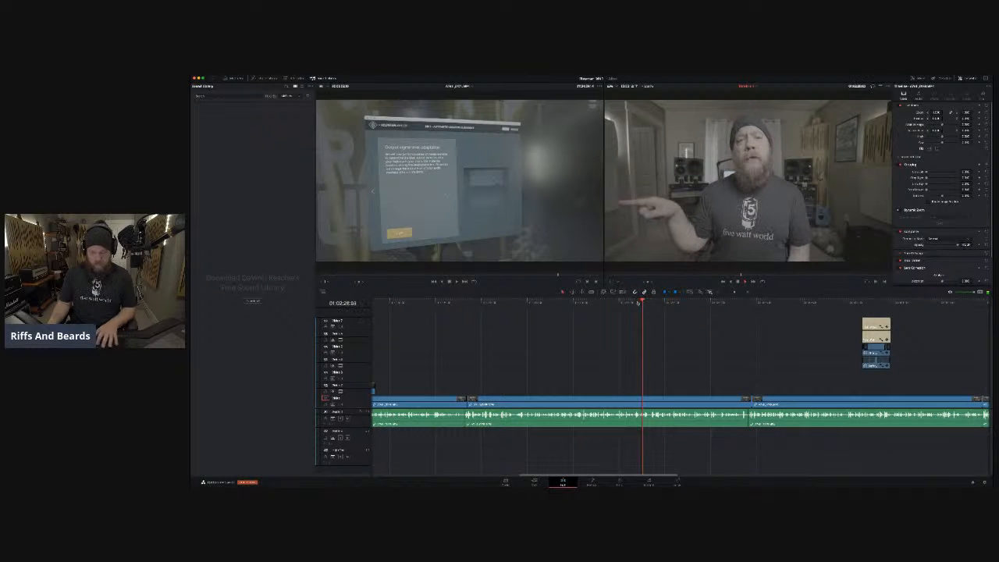
{"action": "scroll", "coordinate": [642, 306], "scroll_direction": "up", "scroll_amount": 2}
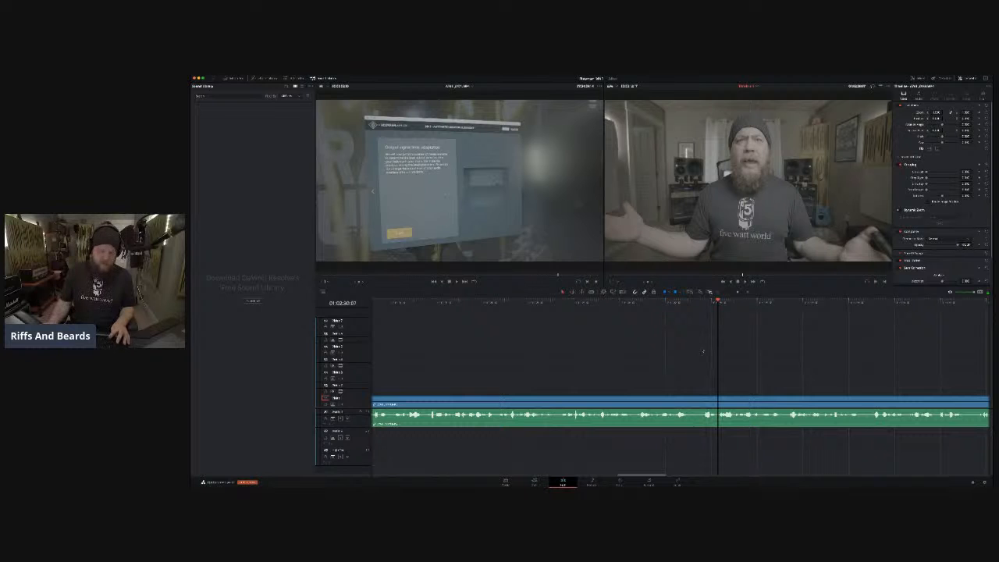
{"action": "key", "text": "ctrl+b"}
{"action": "scroll", "coordinate": [709, 381], "scroll_direction": "down", "scroll_amount": 3}
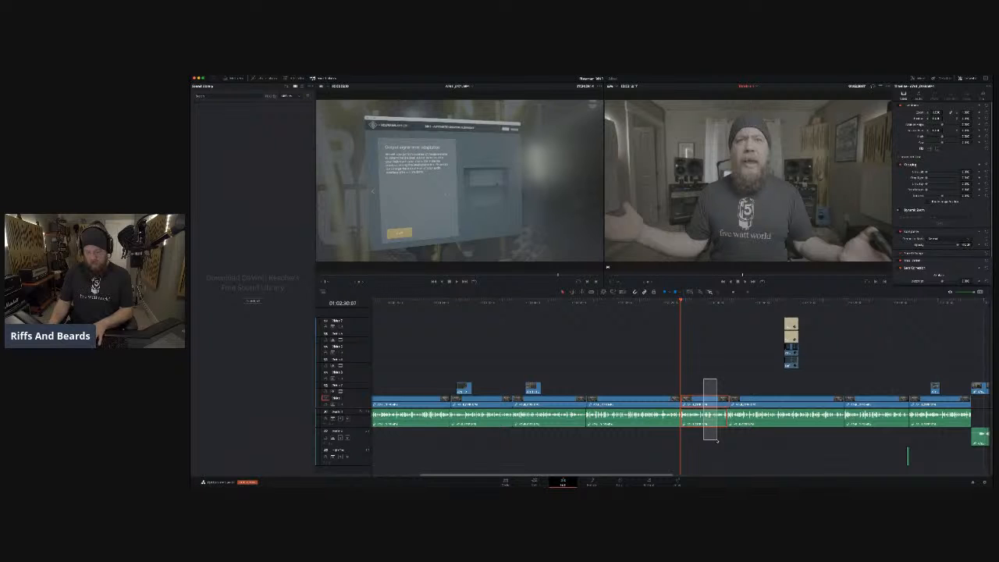
{"action": "key", "text": "Delete"}
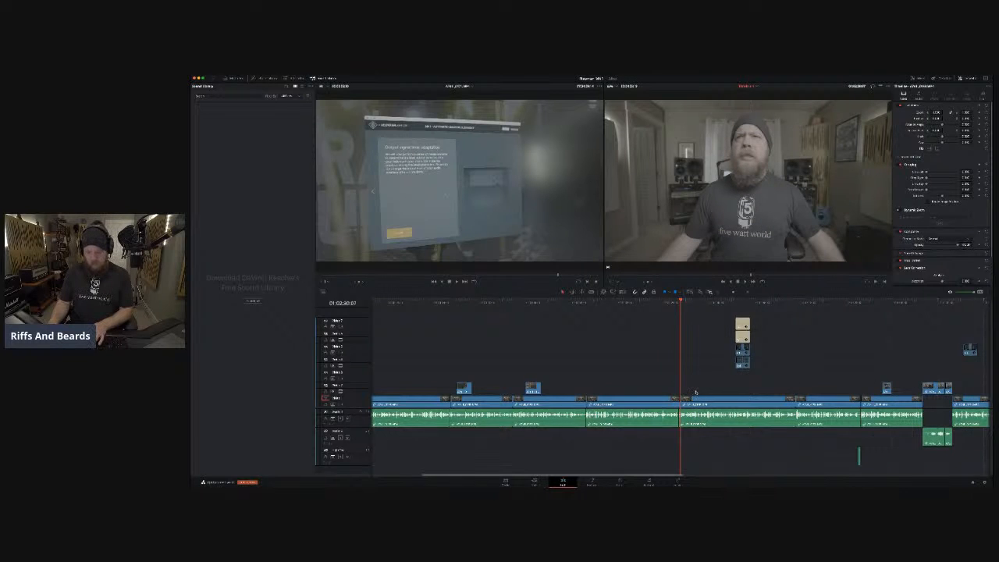
Play across the join at 01:02:30 and try rolling its video edit ahead of the audio cut.
{"action": "scroll", "coordinate": [695, 393], "scroll_direction": "up", "scroll_amount": 4}
{"action": "scroll", "coordinate": [693, 394], "scroll_direction": "down", "scroll_amount": 2}
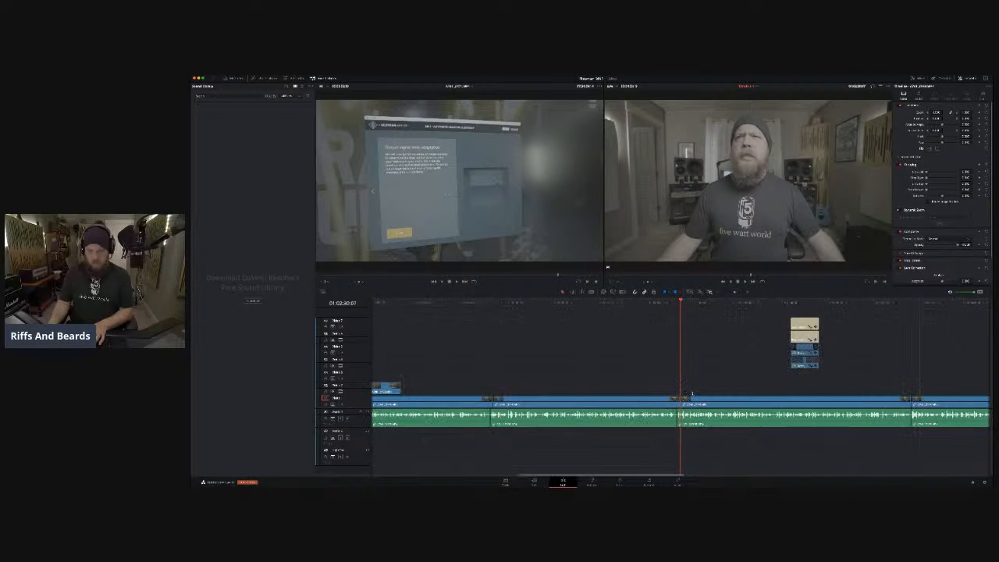
{"action": "left_click", "coordinate": [665, 303]}
{"action": "key", "text": "space"}
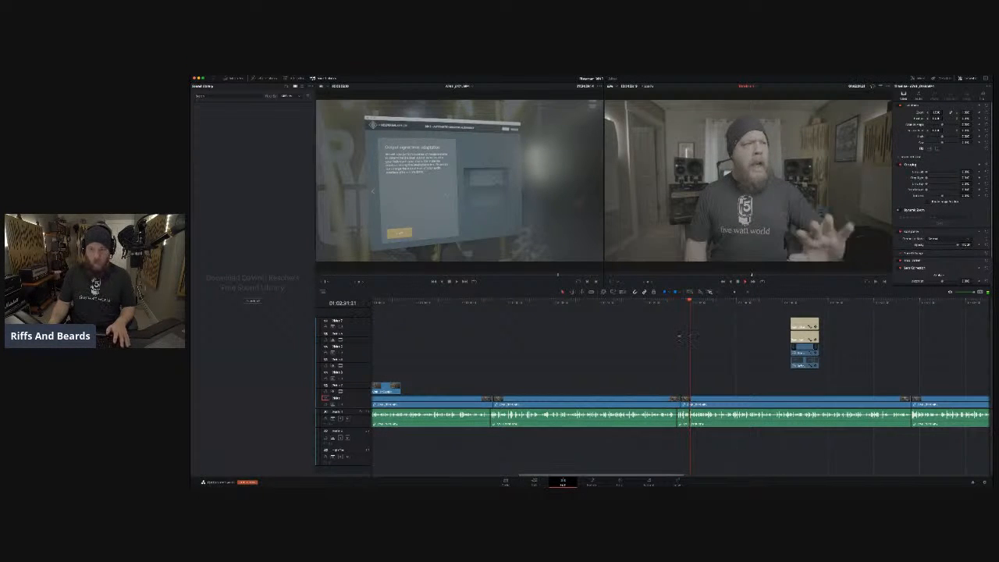
{"action": "scroll", "coordinate": [678, 337], "scroll_direction": "up", "scroll_amount": 2}
{"action": "scroll", "coordinate": [678, 337], "scroll_direction": "up", "scroll_amount": 2}
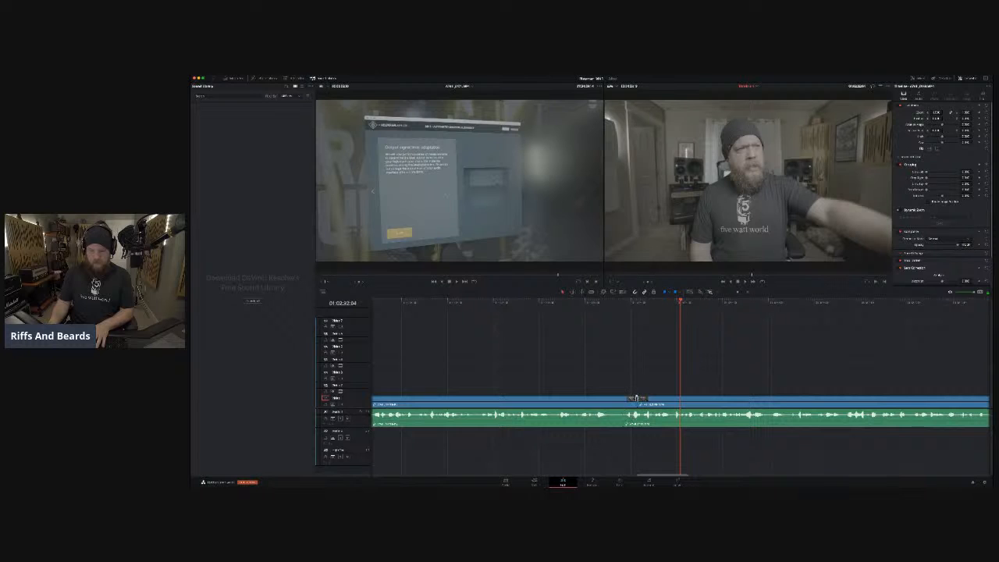
{"action": "left_click_drag", "start_coordinate": [636, 398], "coordinate": [610, 399]}
{"action": "left_click", "coordinate": [593, 344]}
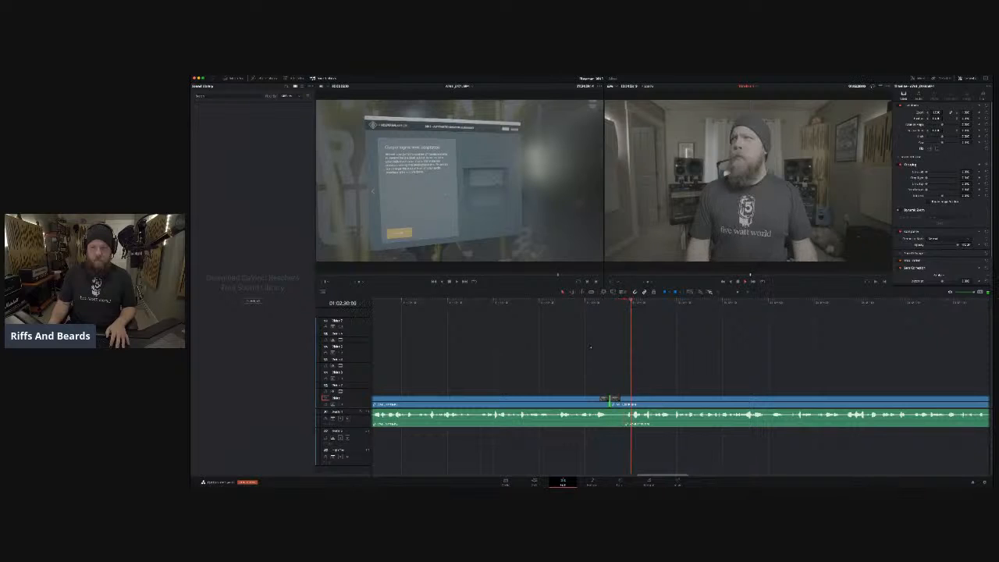
{"action": "key", "text": "space"}
Try realigning the video edit near 01:02:30 with the audio cut, rolling it earlier again, and playing the transition.
{"action": "left_click", "coordinate": [609, 400]}
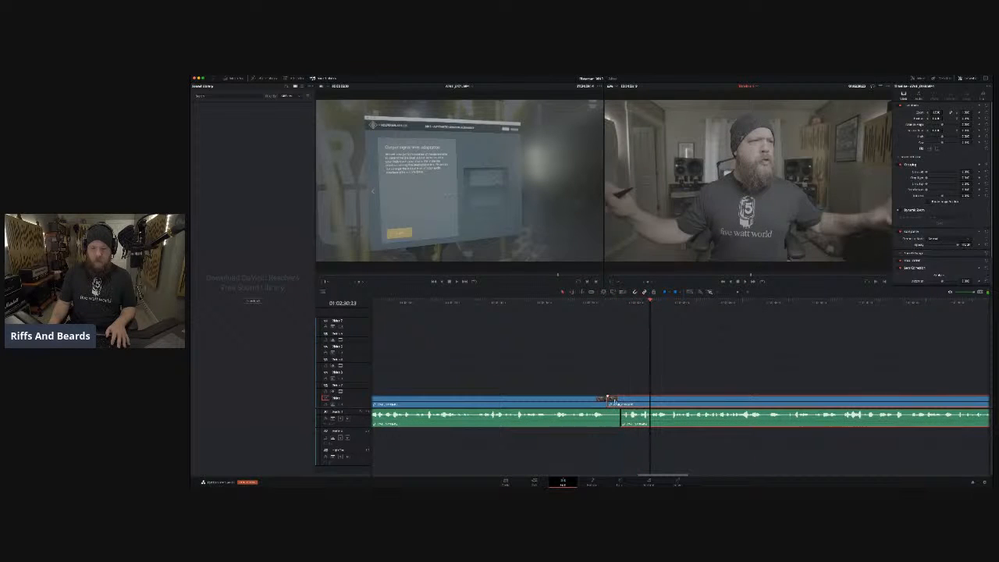
{"action": "left_click", "coordinate": [626, 382]}
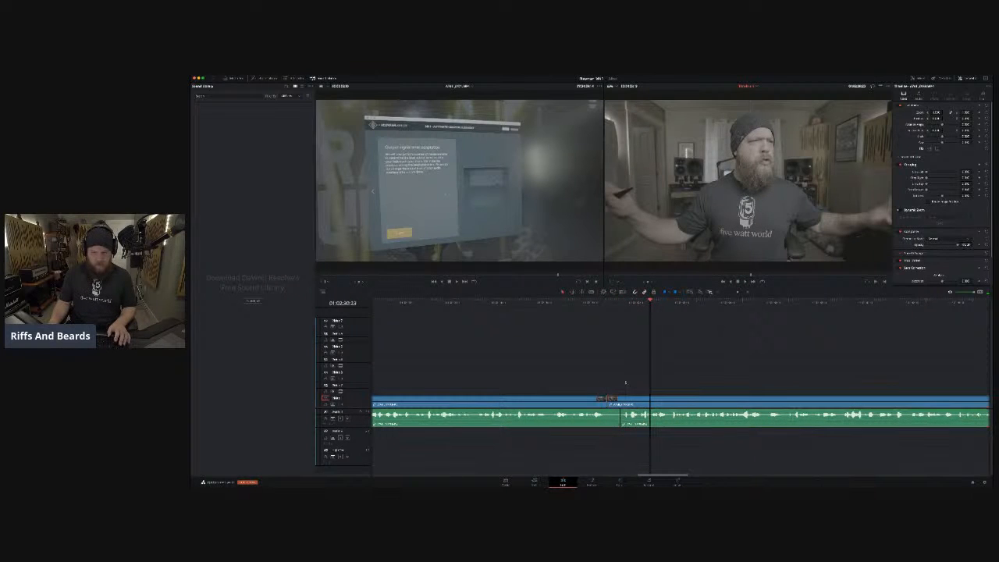
{"action": "left_click", "coordinate": [608, 398]}
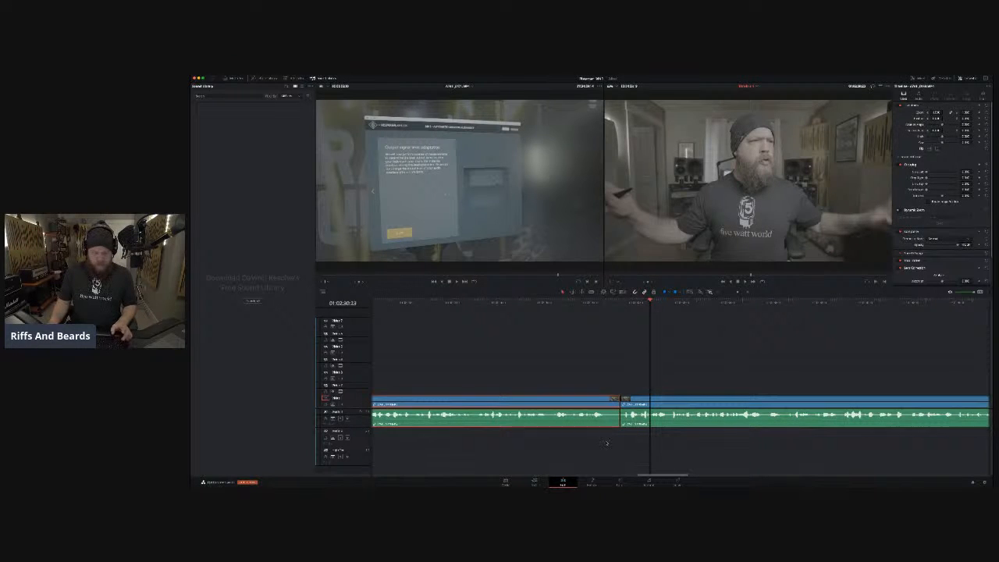
{"action": "left_click_drag", "start_coordinate": [616, 399], "coordinate": [593, 400]}
{"action": "left_click", "coordinate": [570, 304]}
{"action": "key", "text": "space"}
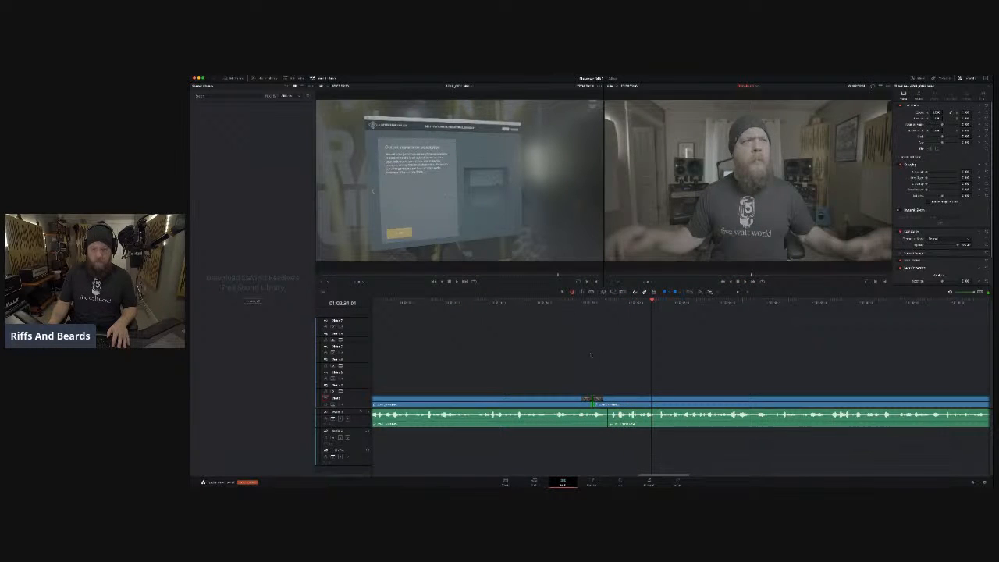
Replay the passage before the join near 01:02:30 and extend the end of the outgoing talking-head section by about one second.
{"action": "left_click", "coordinate": [544, 305]}
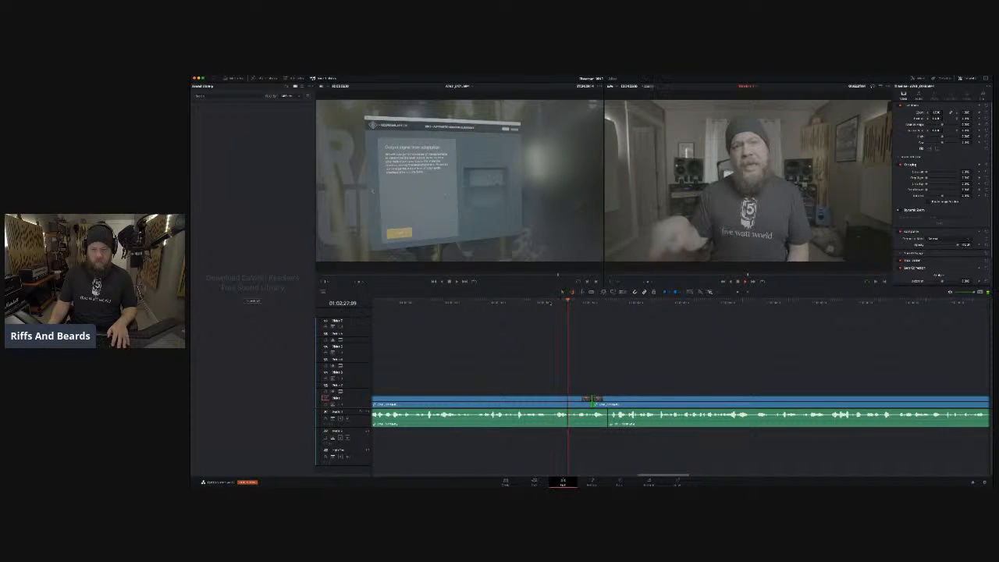
{"action": "left_click_drag", "start_coordinate": [546, 384], "coordinate": [577, 444]}
{"action": "left_click_drag", "start_coordinate": [558, 384], "coordinate": [612, 435]}
{"action": "left_click_drag", "start_coordinate": [550, 382], "coordinate": [589, 444]}
{"action": "left_click_drag", "start_coordinate": [591, 399], "coordinate": [616, 399]}
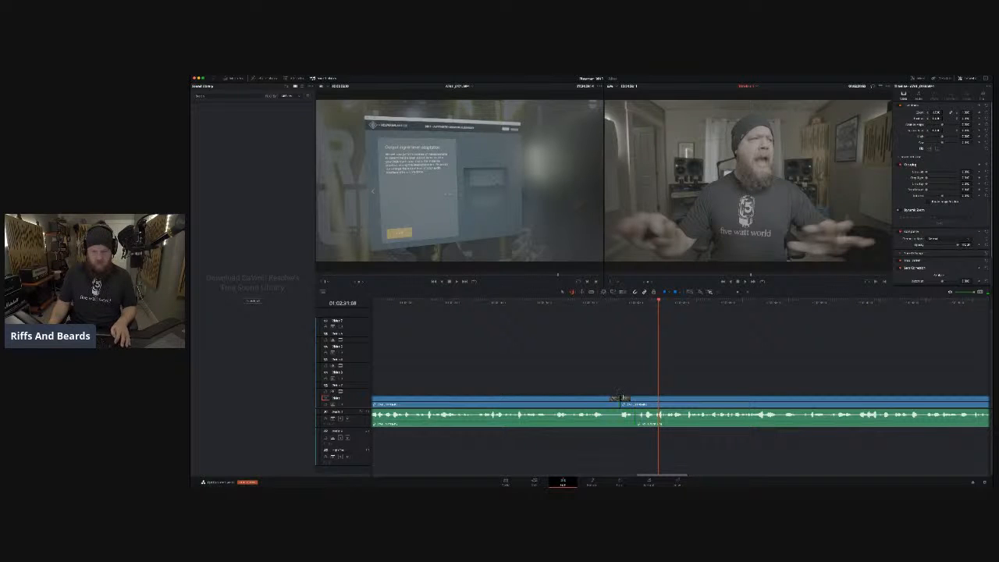
Roll the video edit near 01:02:30 later until it lines up with the audio cut, playing across it to check.
{"action": "left_click_drag", "start_coordinate": [621, 398], "coordinate": [644, 401]}
{"action": "left_click", "coordinate": [619, 304]}
{"action": "key", "text": "space"}
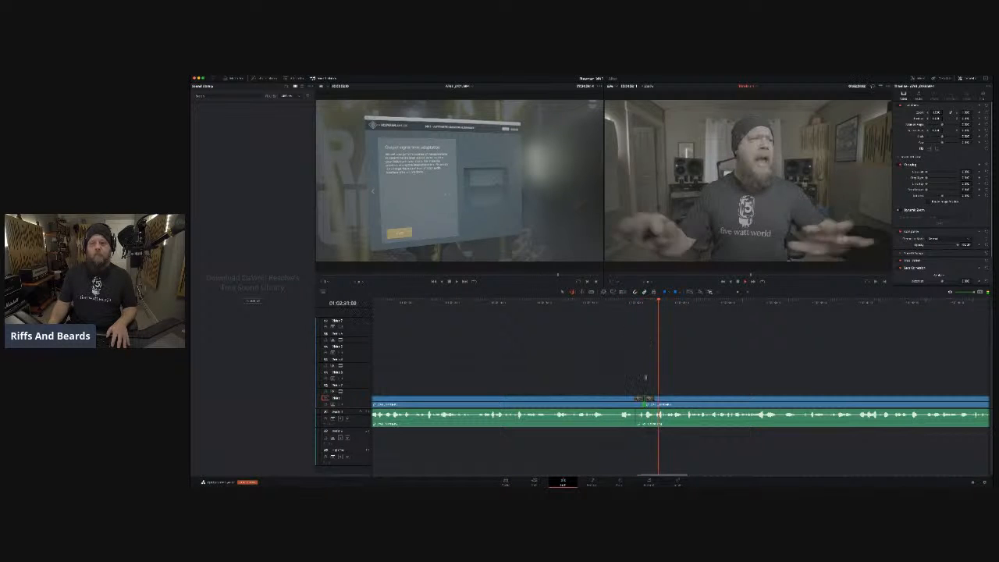
{"action": "left_click_drag", "start_coordinate": [645, 401], "coordinate": [634, 401]}
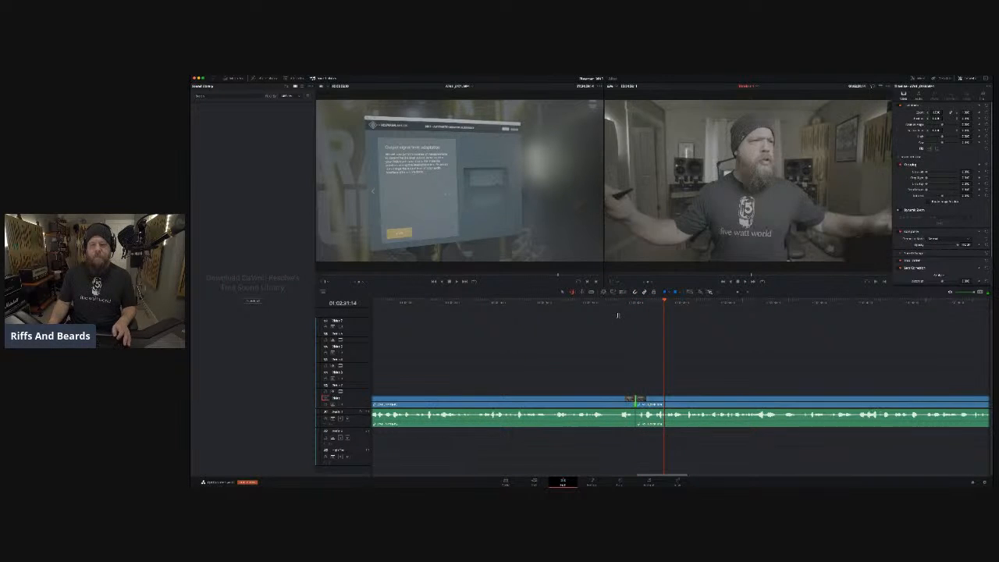
{"action": "left_click", "coordinate": [616, 304]}
{"action": "key", "text": "space"}
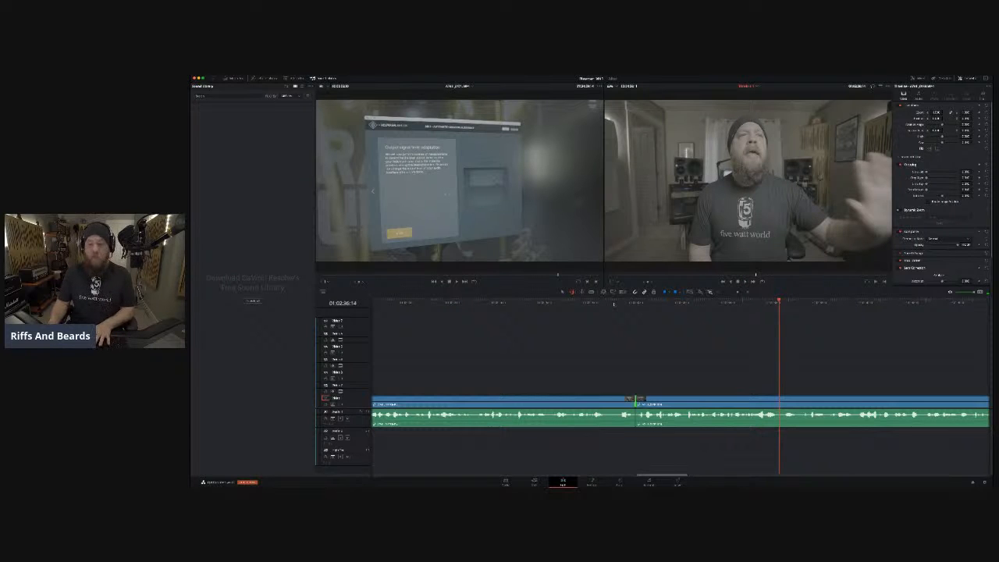
Play past the title and graph overlays and ripple trim the end of that talking-head section back to about 01:02:59.
{"action": "scroll", "coordinate": [635, 351], "scroll_direction": "down", "scroll_amount": 4}
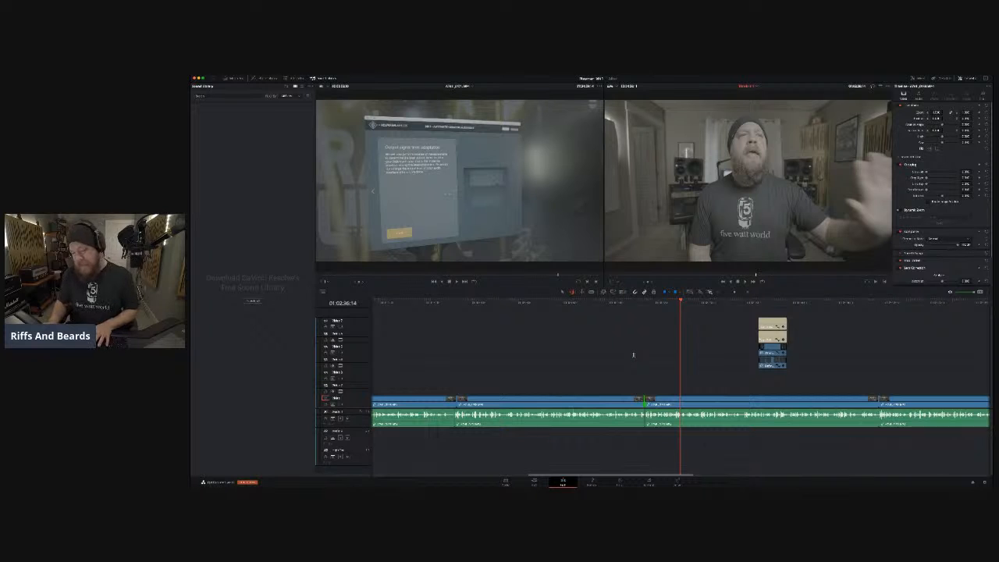
{"action": "scroll", "coordinate": [633, 355], "scroll_direction": "up", "scroll_amount": 4}
{"action": "scroll", "coordinate": [633, 355], "scroll_direction": "down", "scroll_amount": 3}
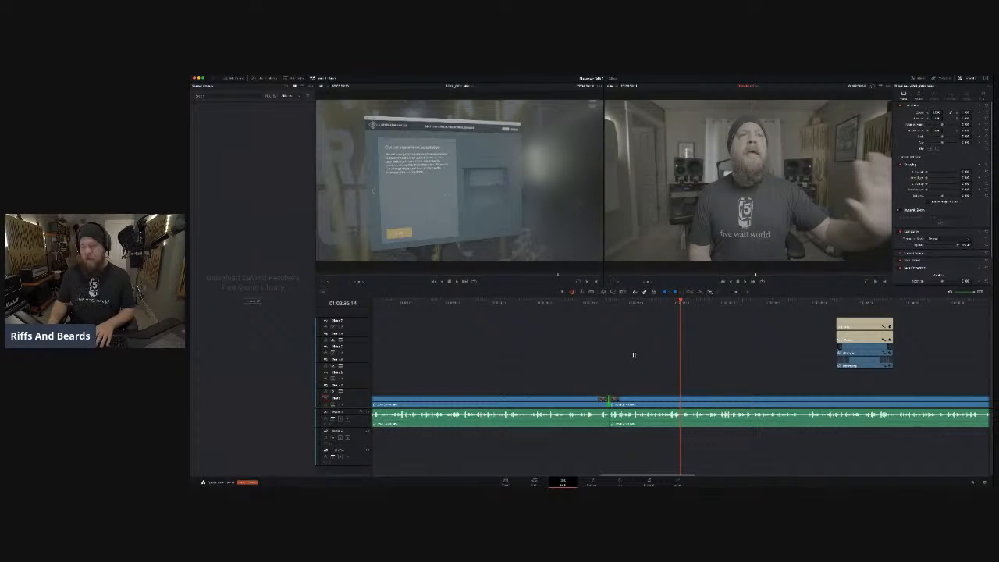
{"action": "scroll", "coordinate": [645, 351], "scroll_direction": "right", "scroll_amount": 5}
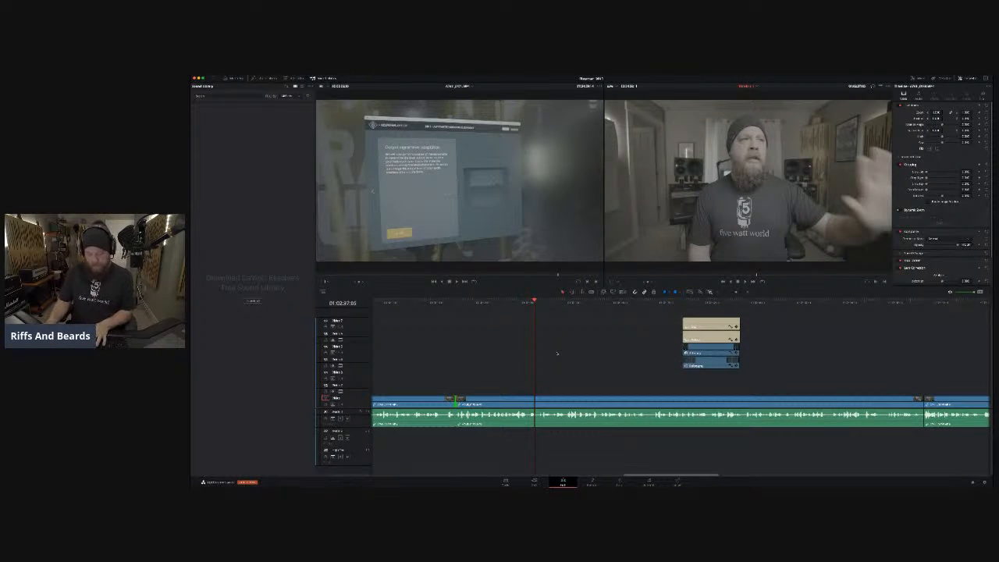
{"action": "scroll", "coordinate": [557, 353], "scroll_direction": "left", "scroll_amount": 3}
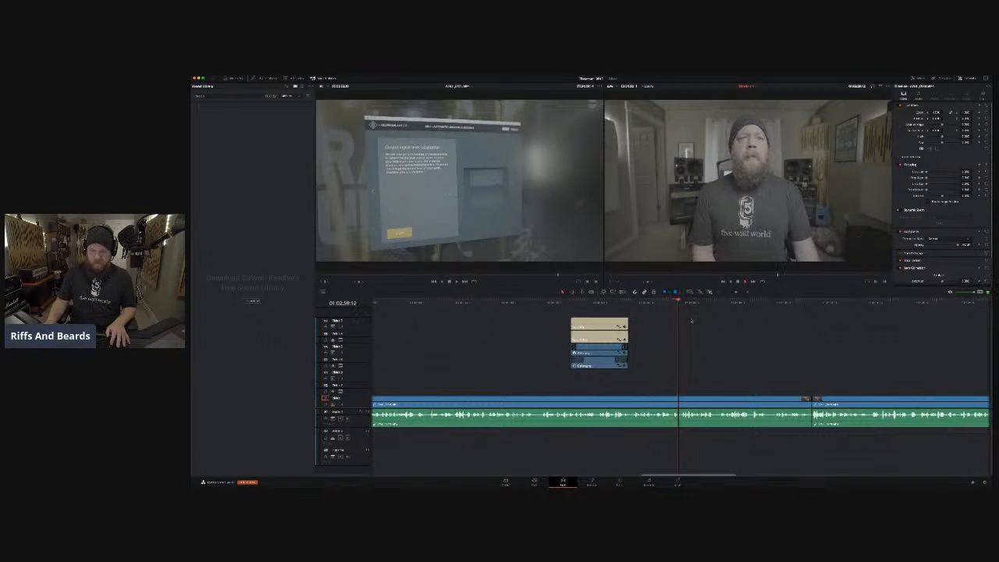
{"action": "left_click", "coordinate": [808, 400]}
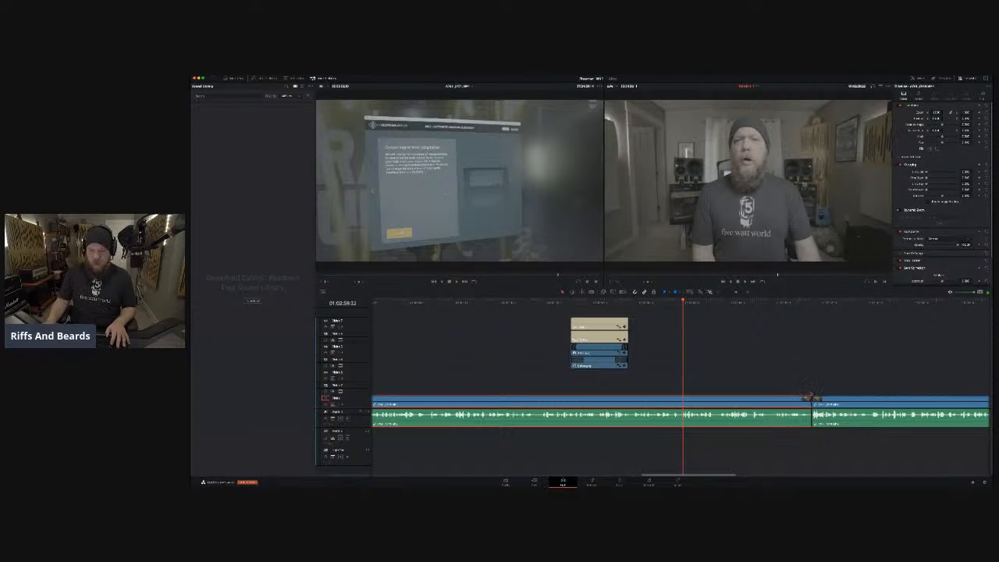
{"action": "left_click_drag", "start_coordinate": [809, 398], "coordinate": [668, 399]}
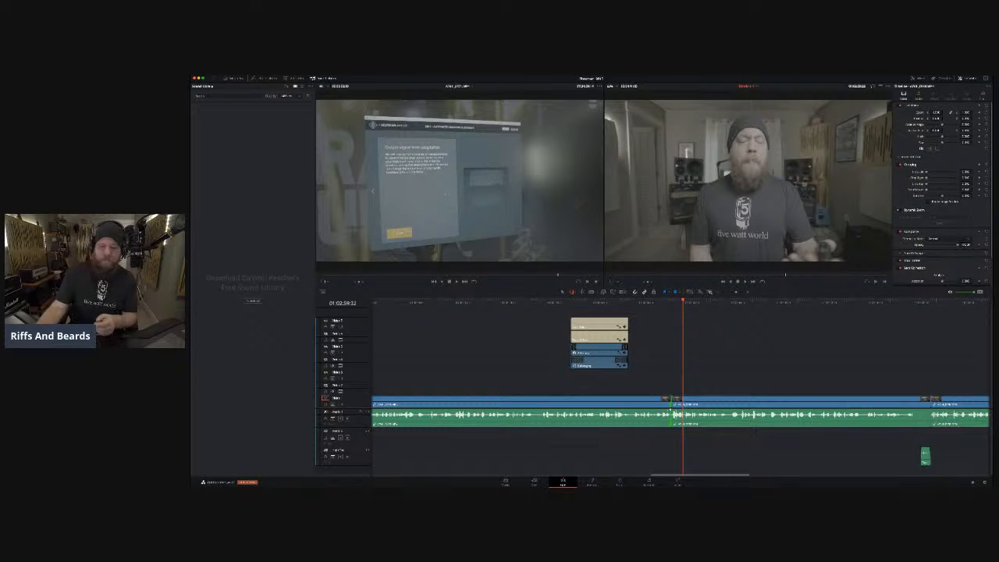
Play the talking-head section following the join near 01:02:59, skimming ahead and back, through to about 01:03:25.
{"action": "key", "text": "space"}
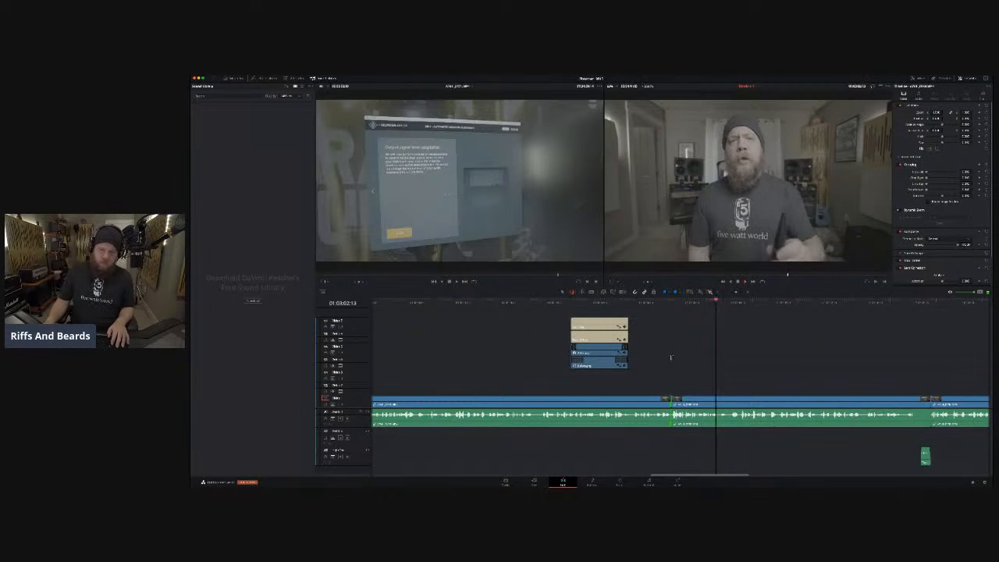
{"action": "key", "text": "space"}
{"action": "scroll", "coordinate": [670, 358], "scroll_direction": "down", "scroll_amount": 2}
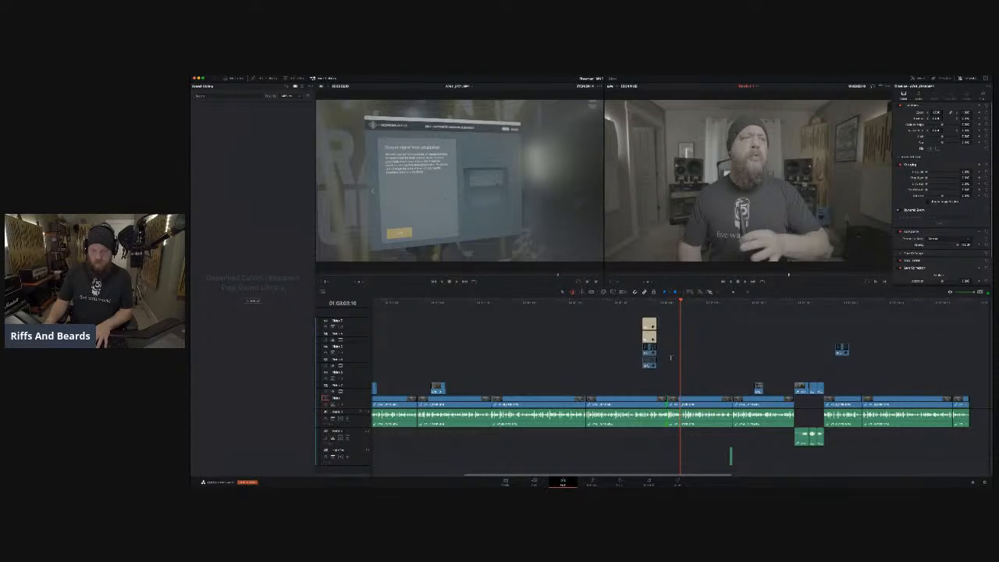
{"action": "key", "text": "space"}
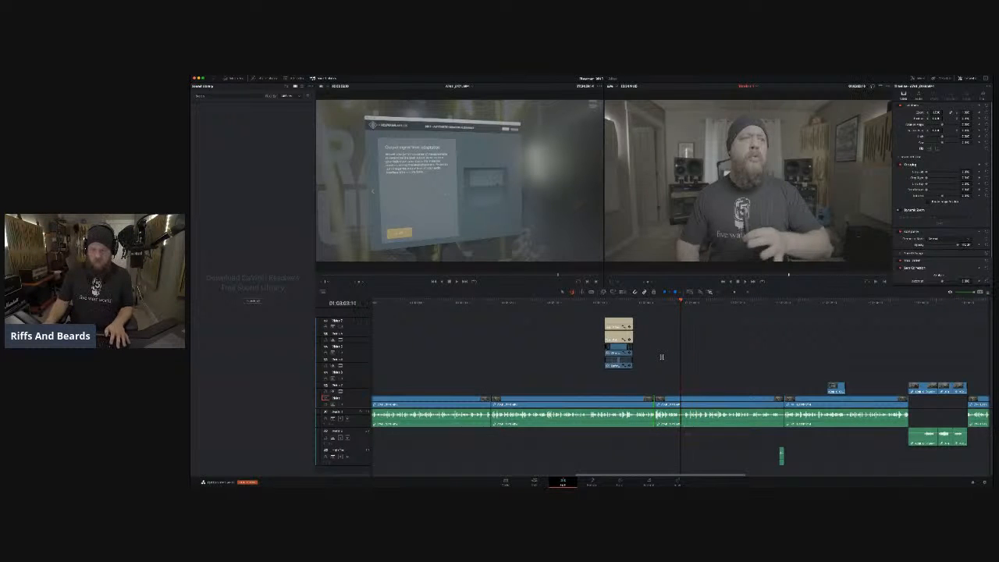
{"action": "scroll", "coordinate": [661, 356], "scroll_direction": "right", "scroll_amount": 2}
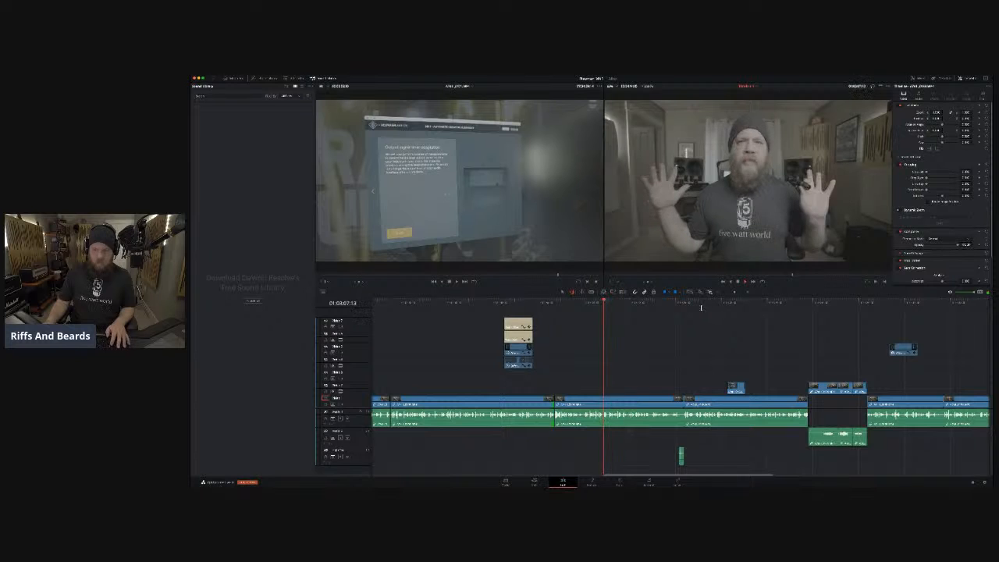
{"action": "left_click", "coordinate": [726, 303]}
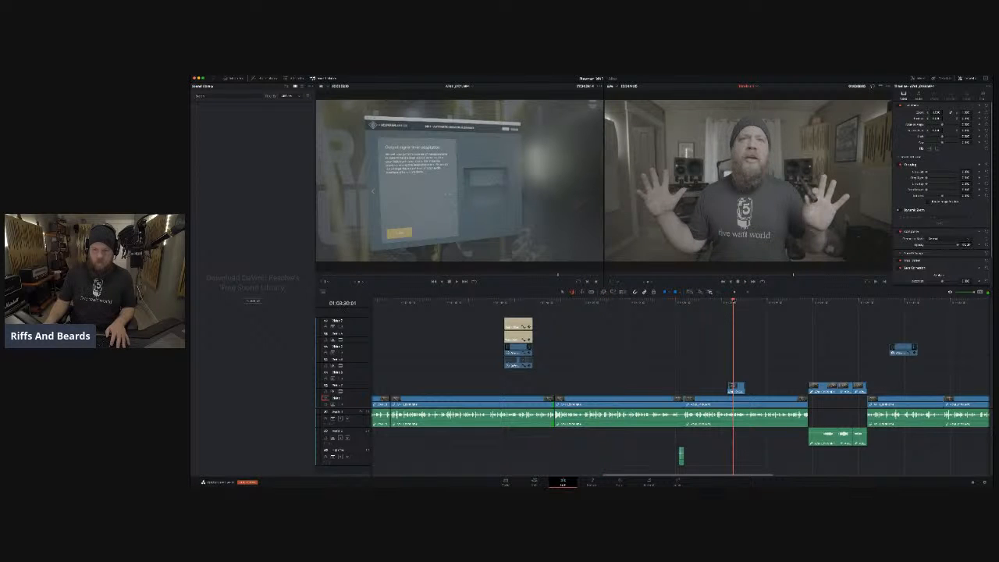
{"action": "left_click_drag", "start_coordinate": [734, 303], "coordinate": [598, 303]}
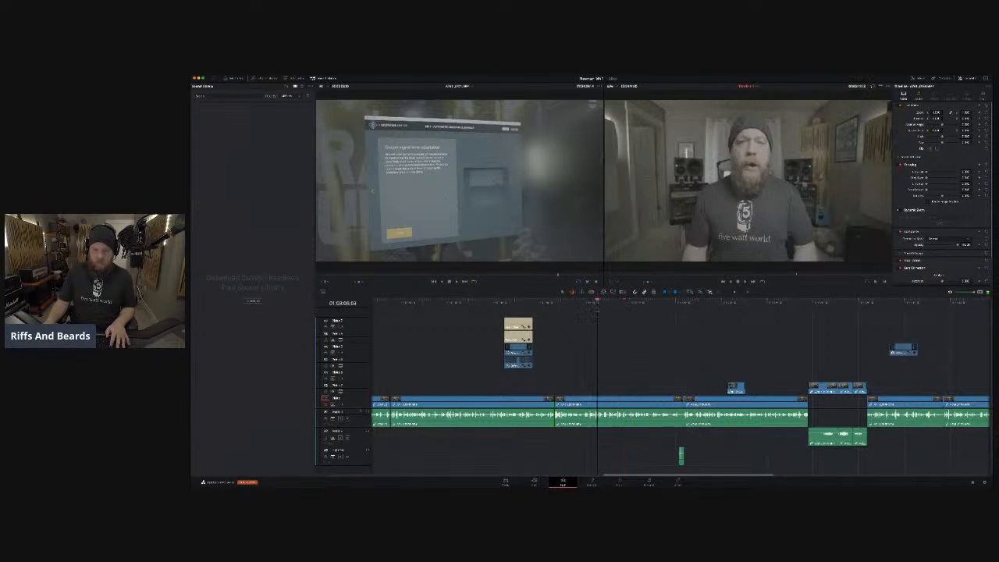
{"action": "key", "text": "space"}
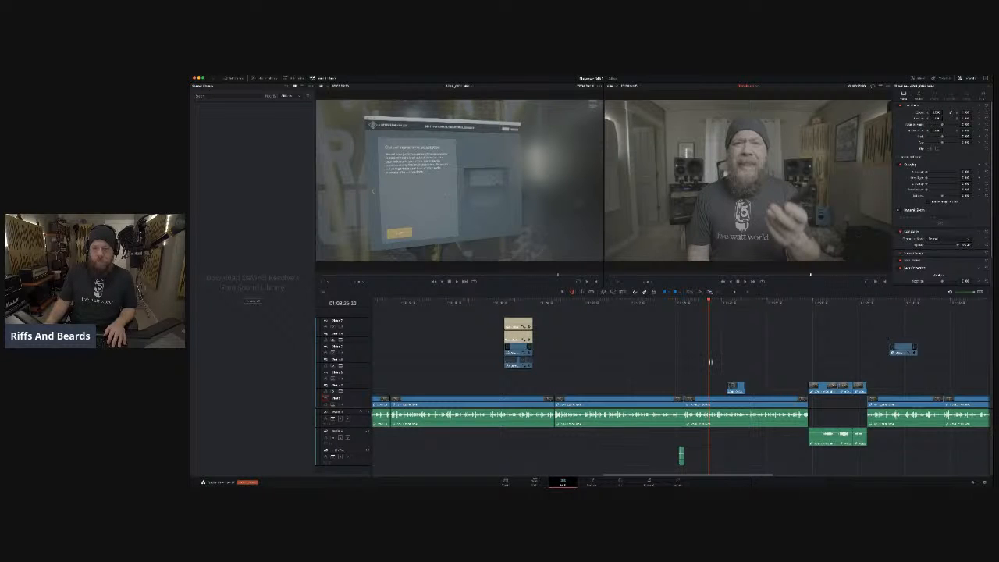
Replay the join near 01:02:59 and ripple extend the start of the incoming talking-head section earlier by about 18 seconds.
{"action": "scroll", "coordinate": [702, 361], "scroll_direction": "right", "scroll_amount": 2}
{"action": "scroll", "coordinate": [696, 359], "scroll_direction": "left", "scroll_amount": 8}
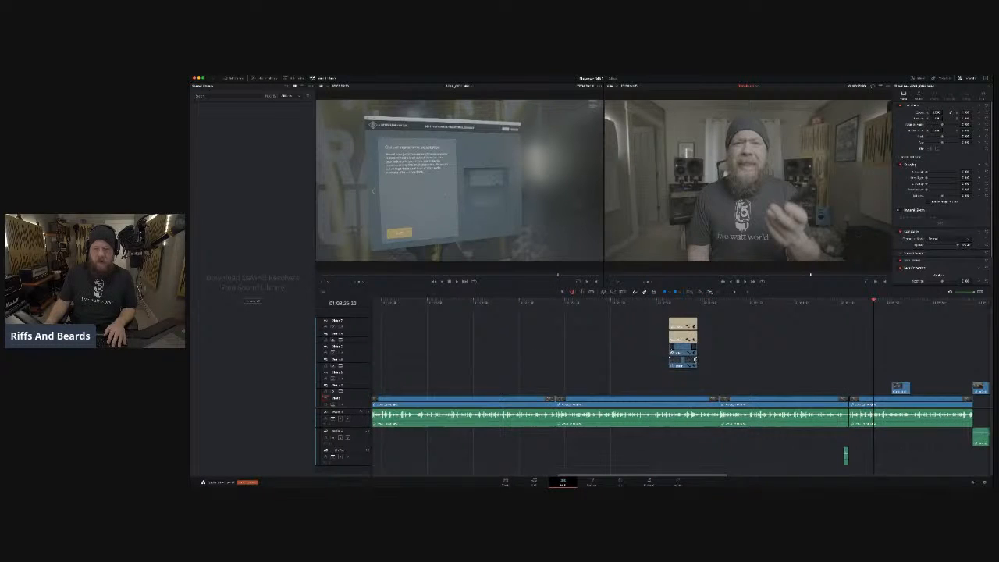
{"action": "scroll", "coordinate": [652, 341], "scroll_direction": "right", "scroll_amount": 4}
{"action": "left_click", "coordinate": [622, 343]}
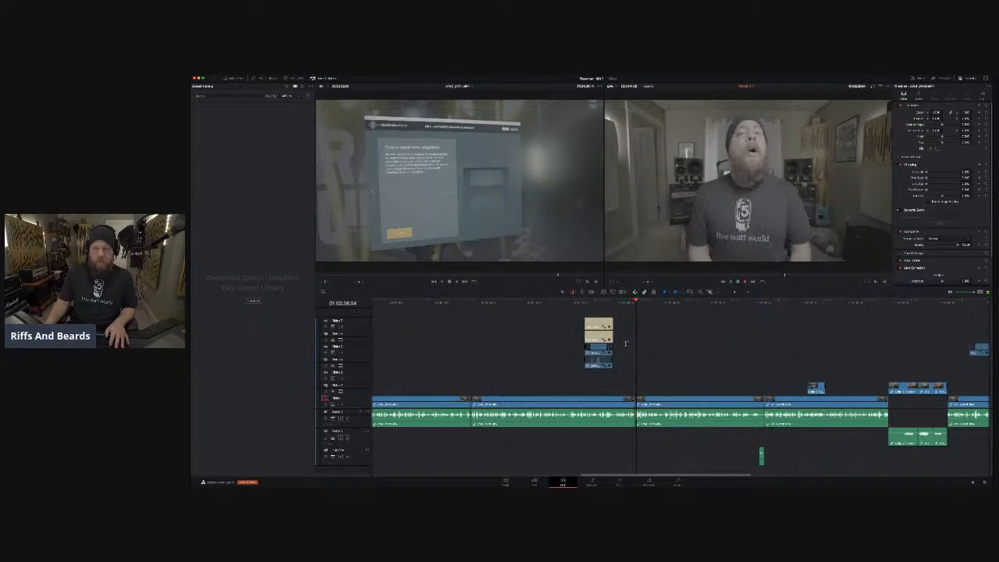
{"action": "scroll", "coordinate": [630, 343], "scroll_direction": "right", "scroll_amount": 3}
{"action": "scroll", "coordinate": [630, 344], "scroll_direction": "right", "scroll_amount": 1}
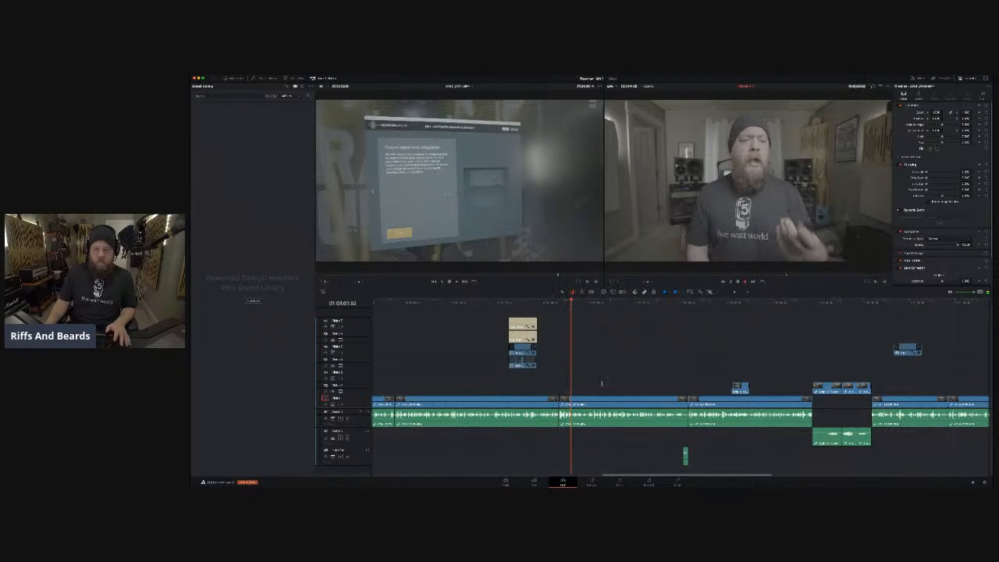
{"action": "left_click", "coordinate": [587, 401]}
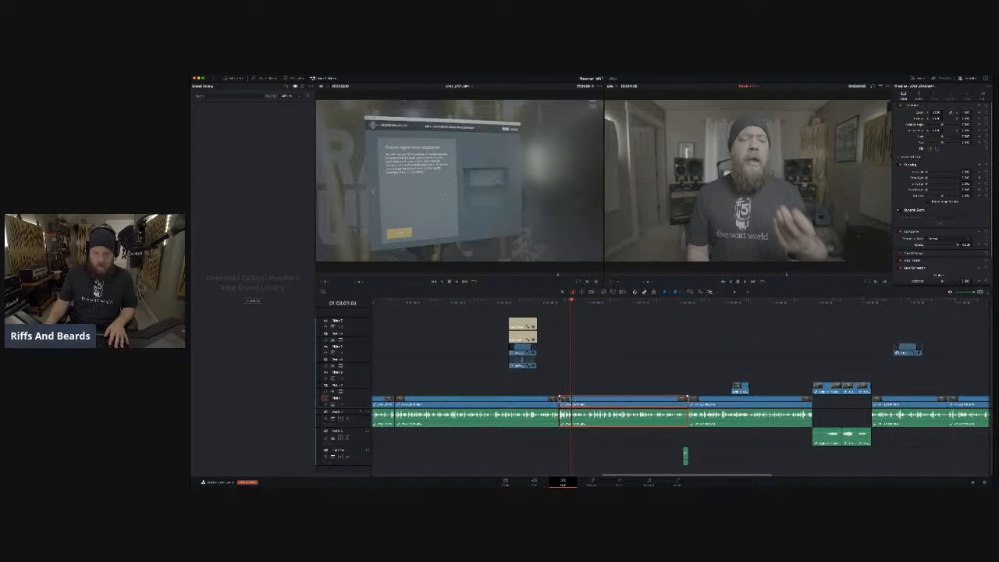
{"action": "left_click_drag", "start_coordinate": [560, 400], "coordinate": [454, 401]}
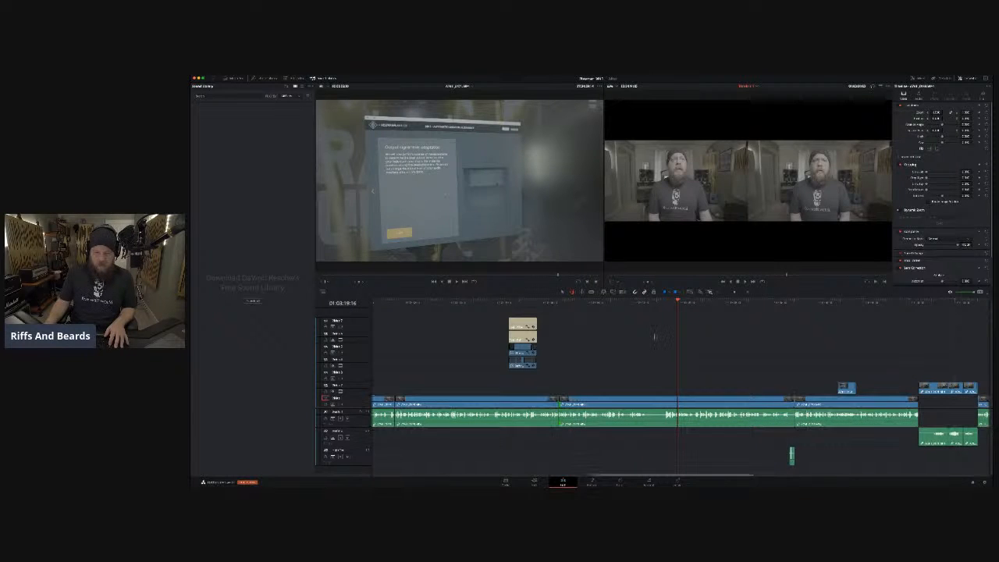
Audition the restored passage after the join near 01:02:59 and ripple trim its start forward by about four seconds.
{"action": "left_click", "coordinate": [597, 305]}
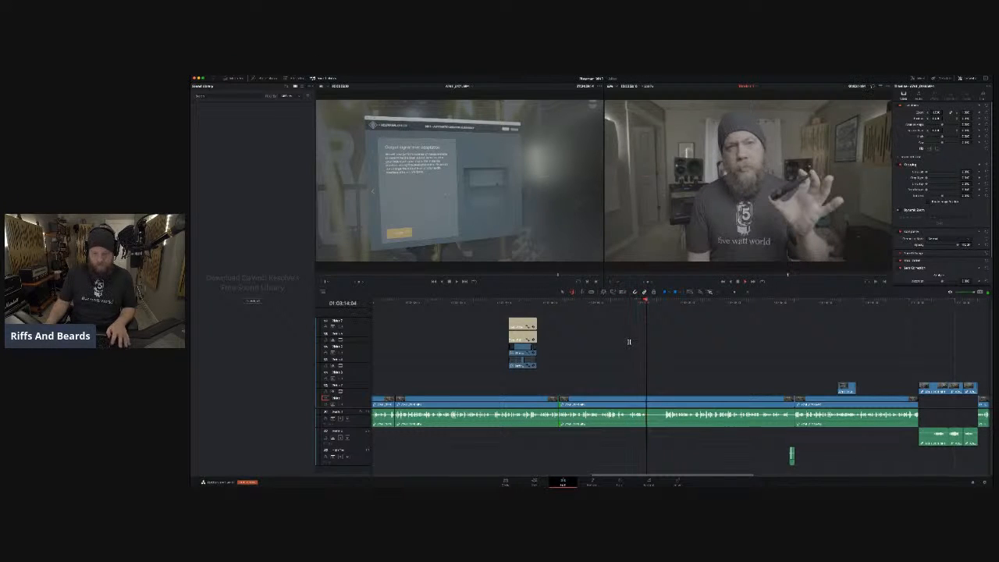
{"action": "left_click_drag", "start_coordinate": [612, 303], "coordinate": [544, 303]}
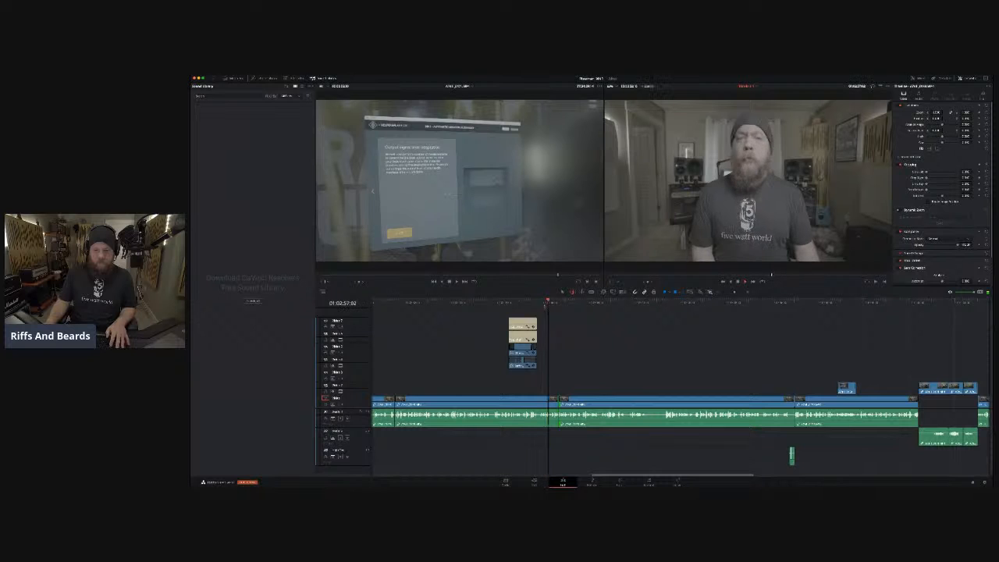
{"action": "left_click", "coordinate": [602, 303]}
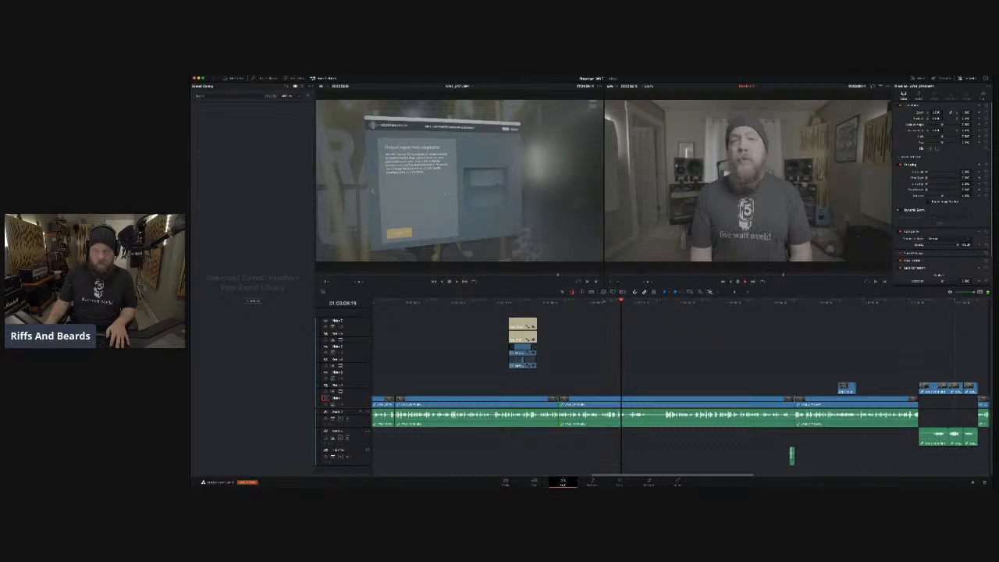
{"action": "left_click", "coordinate": [575, 303]}
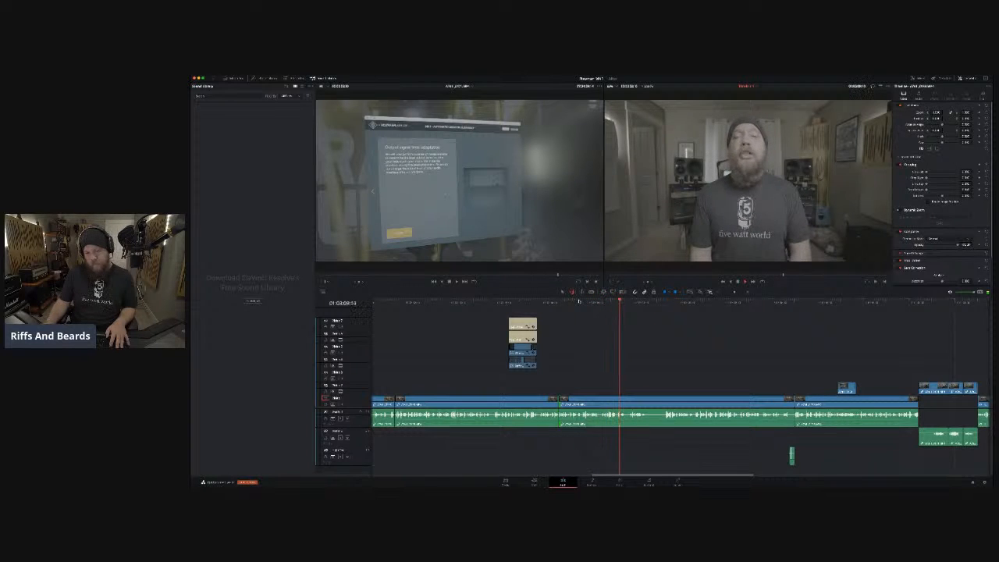
{"action": "left_click", "coordinate": [537, 302]}
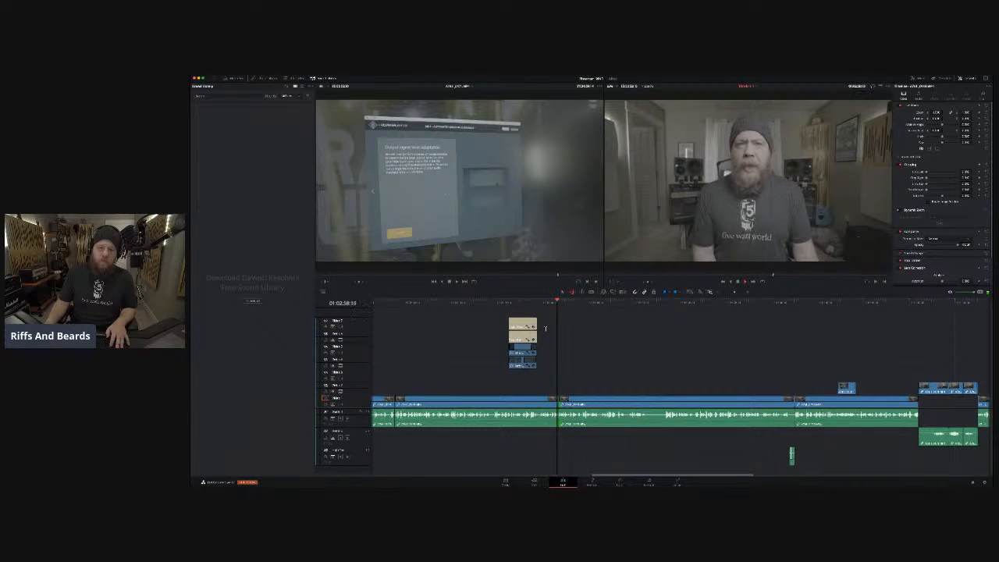
{"action": "left_click", "coordinate": [623, 302]}
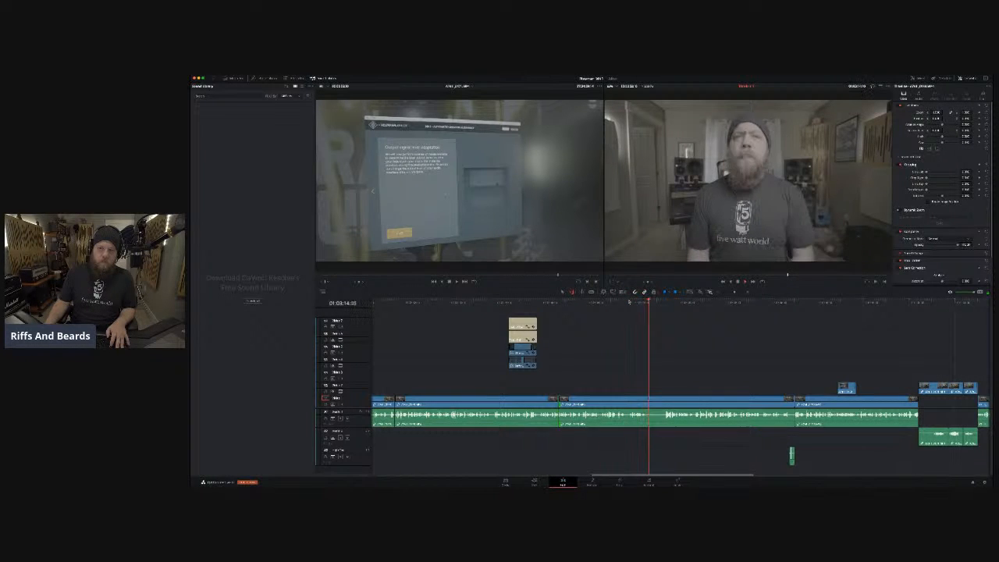
{"action": "left_click_drag", "start_coordinate": [612, 305], "coordinate": [600, 306]}
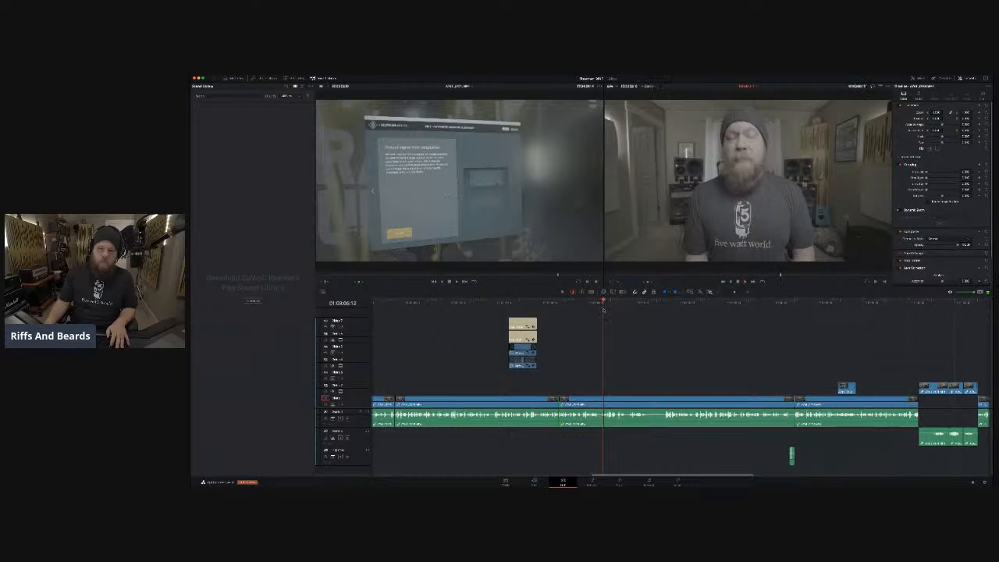
{"action": "left_click", "coordinate": [579, 304]}
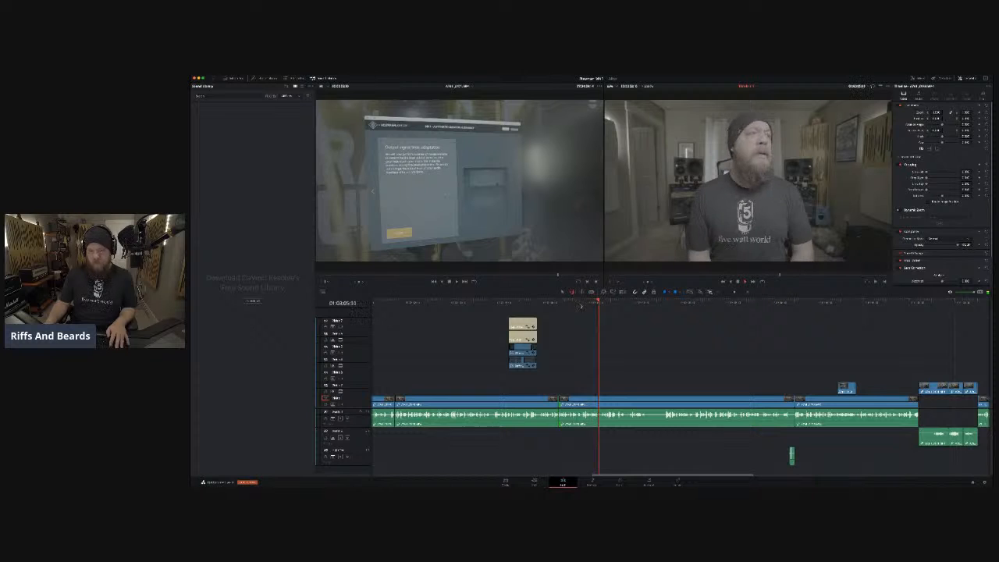
{"action": "left_click_drag", "start_coordinate": [591, 304], "coordinate": [578, 304]}
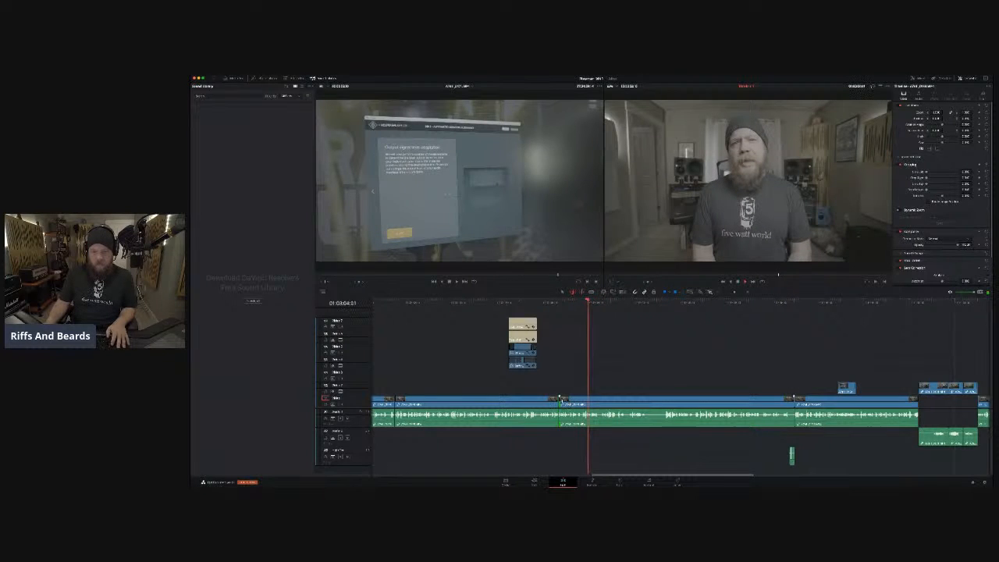
{"action": "left_click_drag", "start_coordinate": [560, 400], "coordinate": [587, 396]}
{"action": "key", "text": "space"}
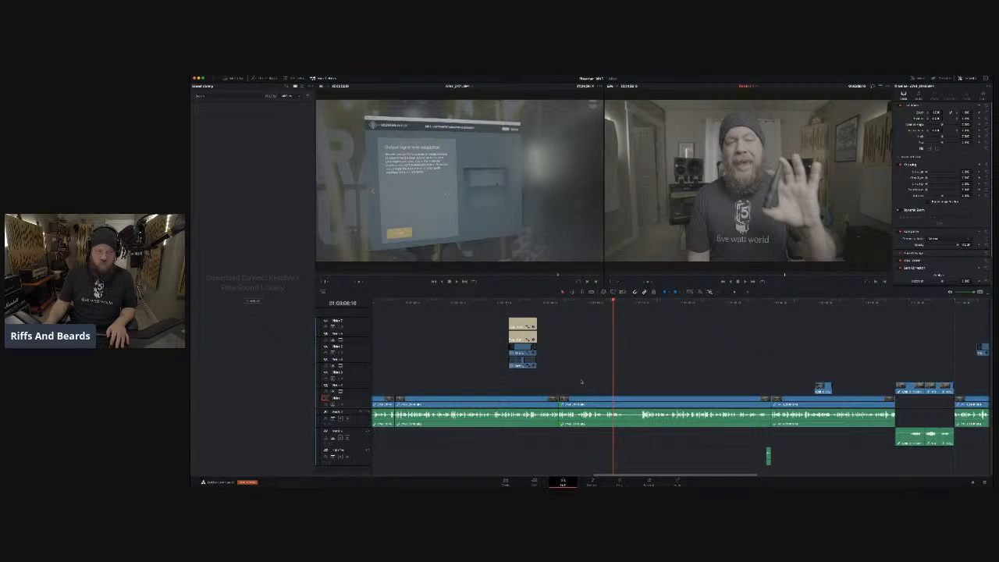
Place the close-up B-roll of the dark cone-shaped device on the second video track at 01:03:08:16.
{"action": "left_click", "coordinate": [228, 78]}
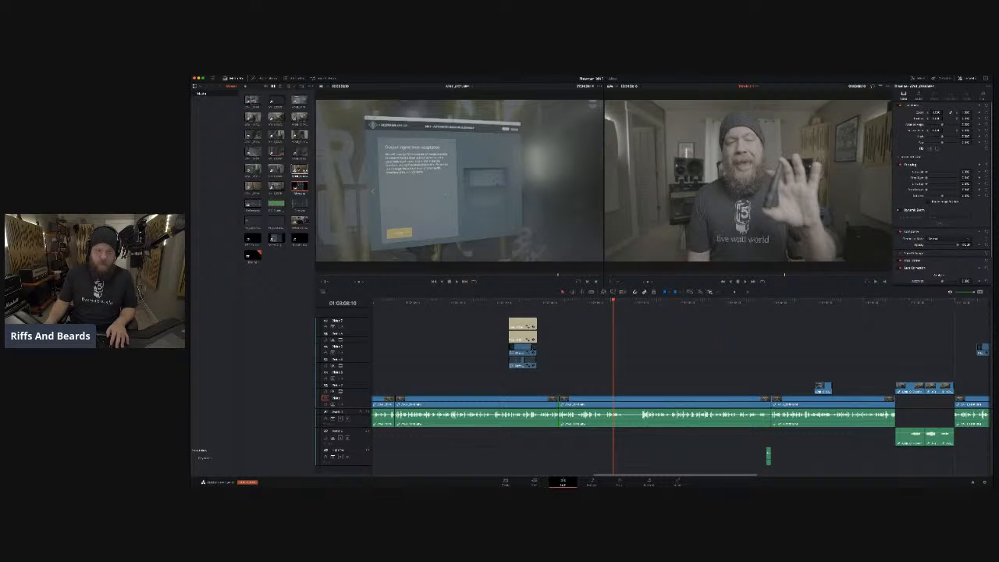
{"action": "left_click", "coordinate": [372, 274]}
{"action": "key", "text": "F12"}
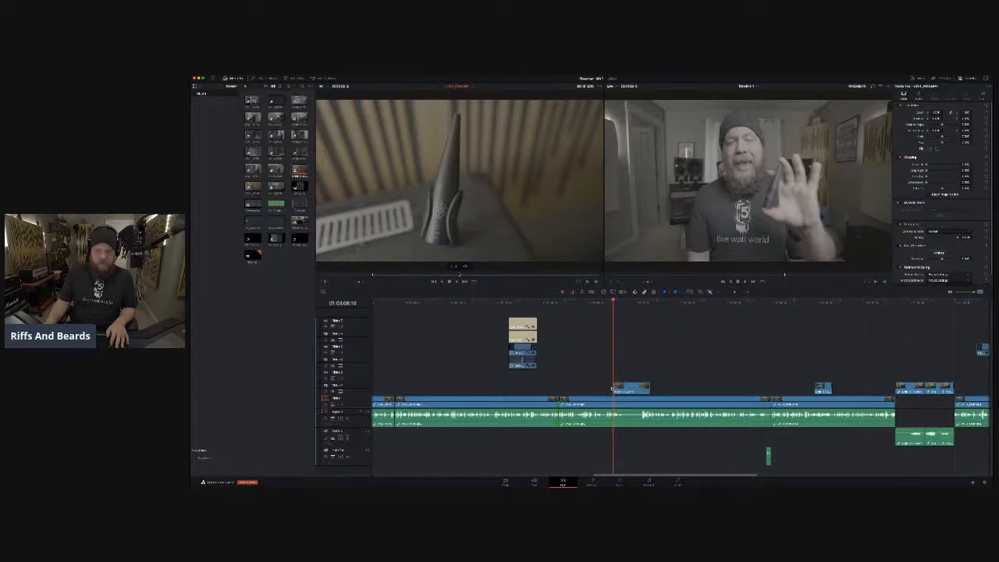
Cut about three seconds of pause from the talking head near 01:03:10 and shorten the B-roll above to end at the join.
{"action": "key", "text": "space"}
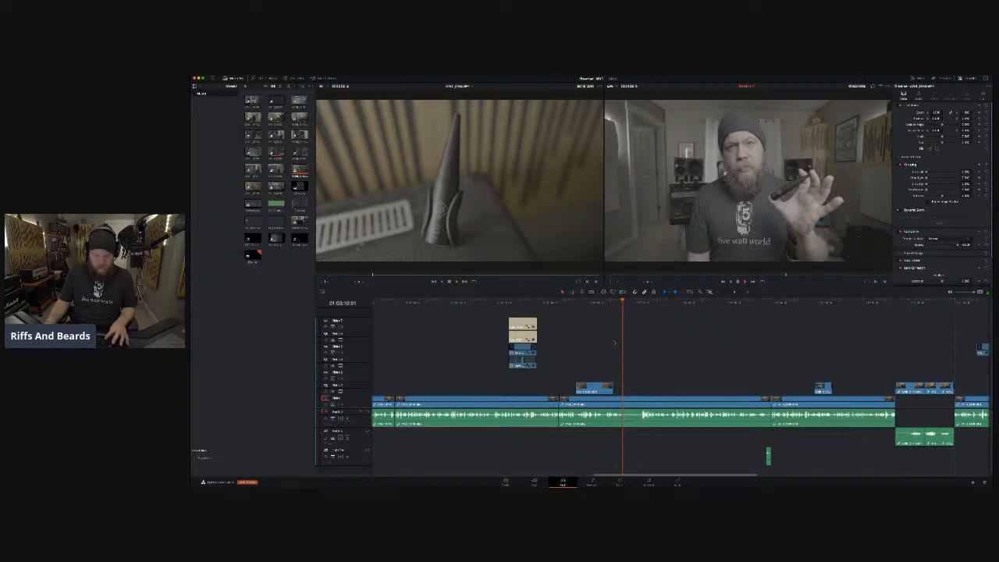
{"action": "left_click_drag", "start_coordinate": [625, 398], "coordinate": [654, 397]}
{"action": "left_click_drag", "start_coordinate": [577, 388], "coordinate": [615, 392]}
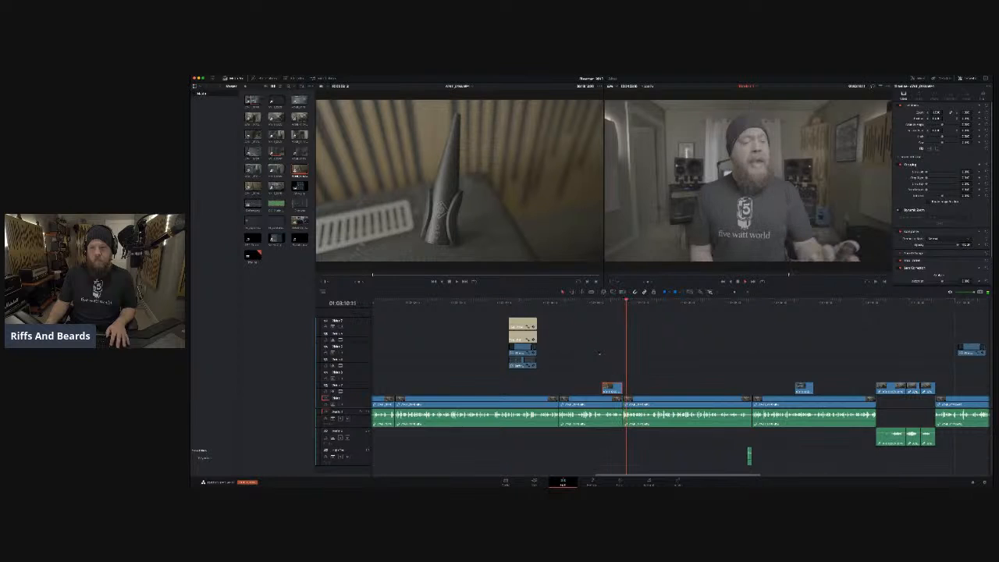
Select the stacked title and graph clips near 01:02:52 and move them all up one video track.
{"action": "scroll", "coordinate": [598, 355], "scroll_direction": "down", "scroll_amount": 3}
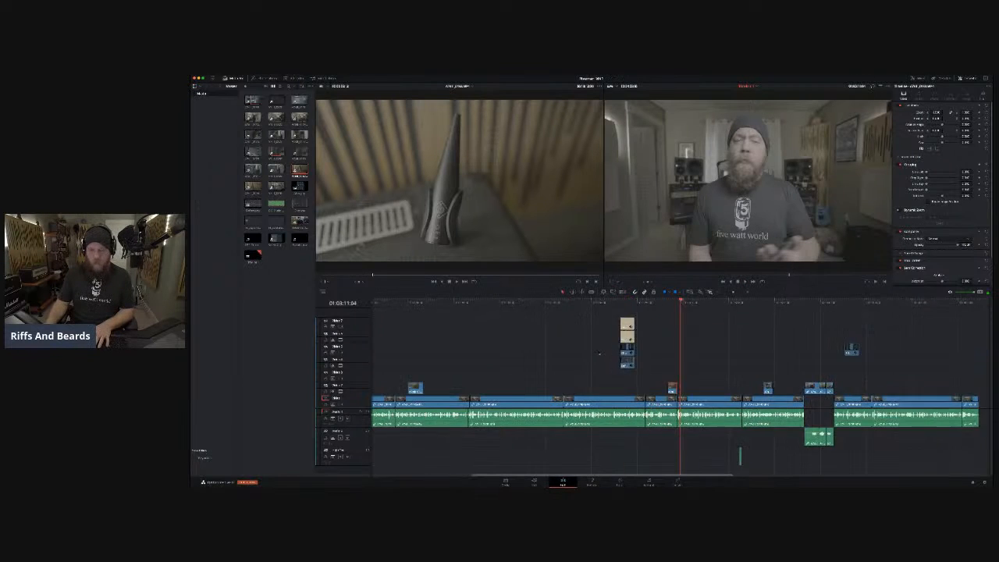
{"action": "left_click_drag", "start_coordinate": [667, 361], "coordinate": [594, 320]}
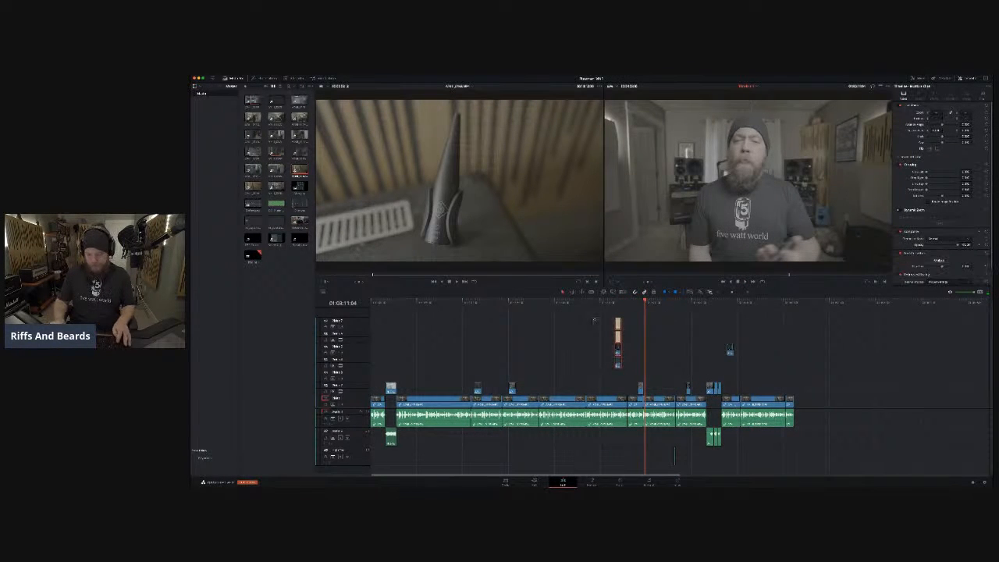
{"action": "key", "text": "alt+Up"}
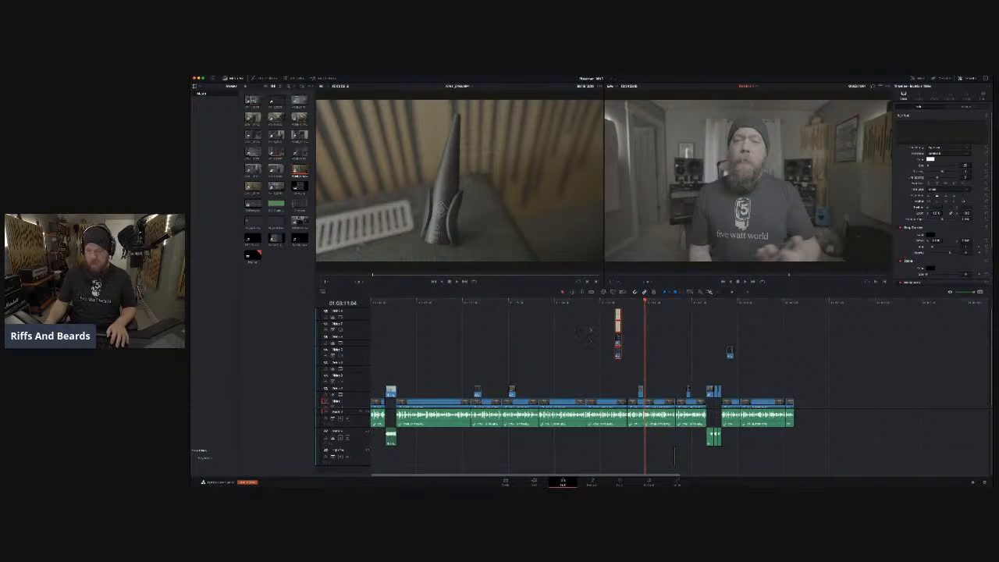
Play the talking head from about 01:03:20 on to review the remaining cuts and B-roll up to about 01:04:03.
{"action": "scroll", "coordinate": [633, 356], "scroll_direction": "down", "scroll_amount": 2}
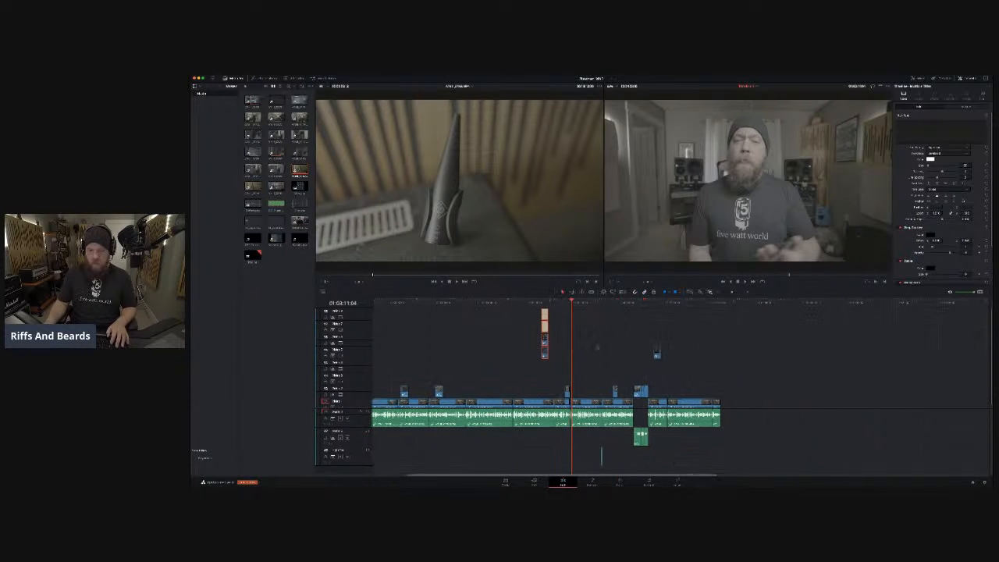
{"action": "left_click", "coordinate": [583, 303]}
{"action": "key", "text": "space"}
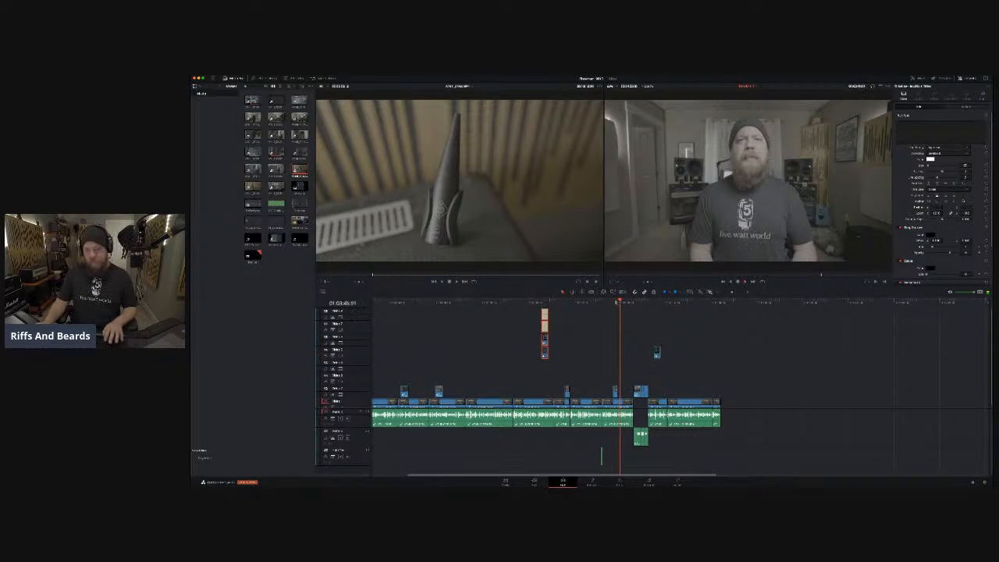
{"action": "key", "text": "super+equal"}
{"action": "key", "text": "super+equal"}
{"action": "key", "text": "super+minus"}
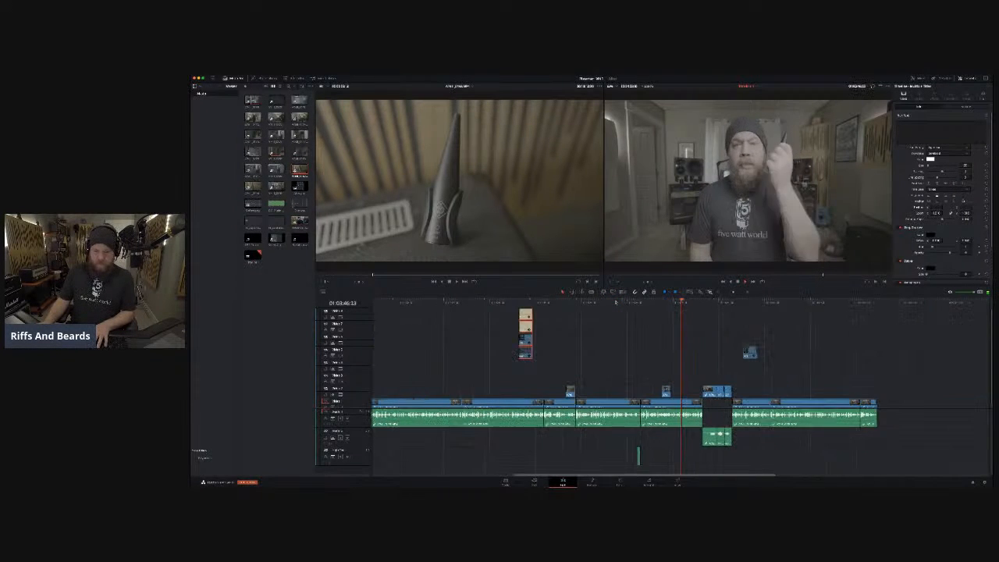
{"action": "key", "text": "super+minus"}
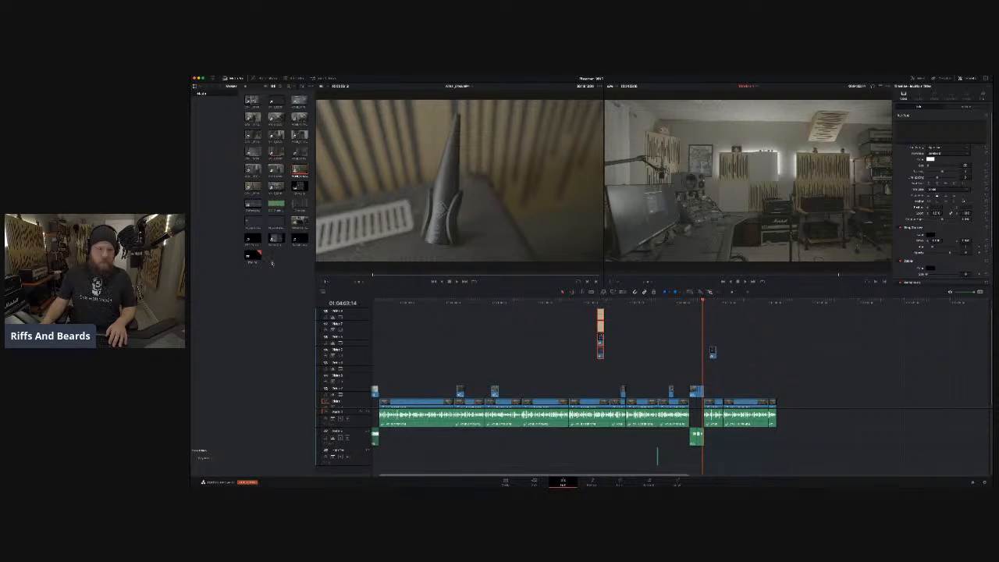
Append the outro clip with the social media logos to the end of the timeline and move it onto the second video track.
{"action": "left_click_drag", "start_coordinate": [252, 238], "coordinate": [790, 405]}
{"action": "left_click", "coordinate": [775, 301]}
{"action": "key", "text": "space"}
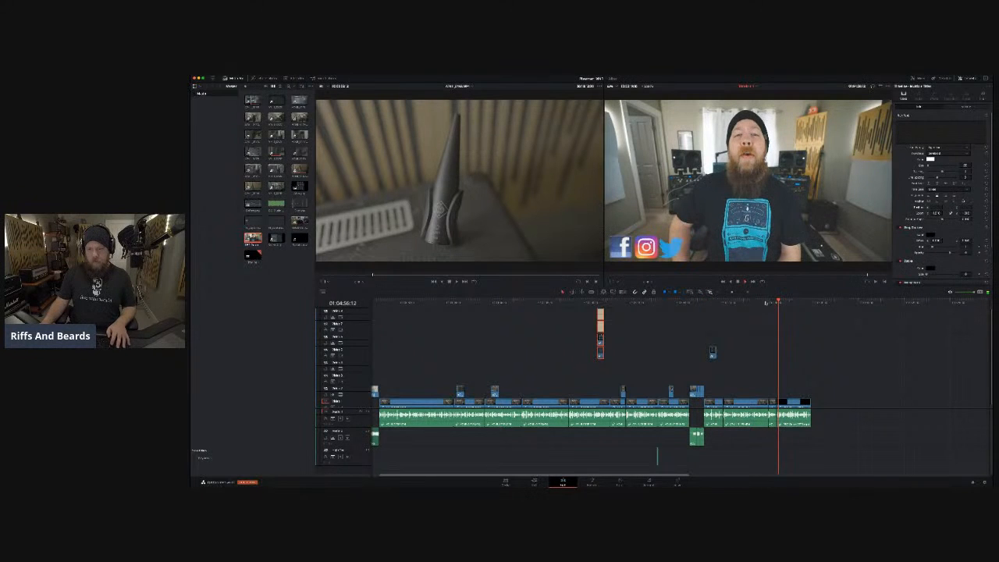
{"action": "left_click_drag", "start_coordinate": [794, 402], "coordinate": [793, 391]}
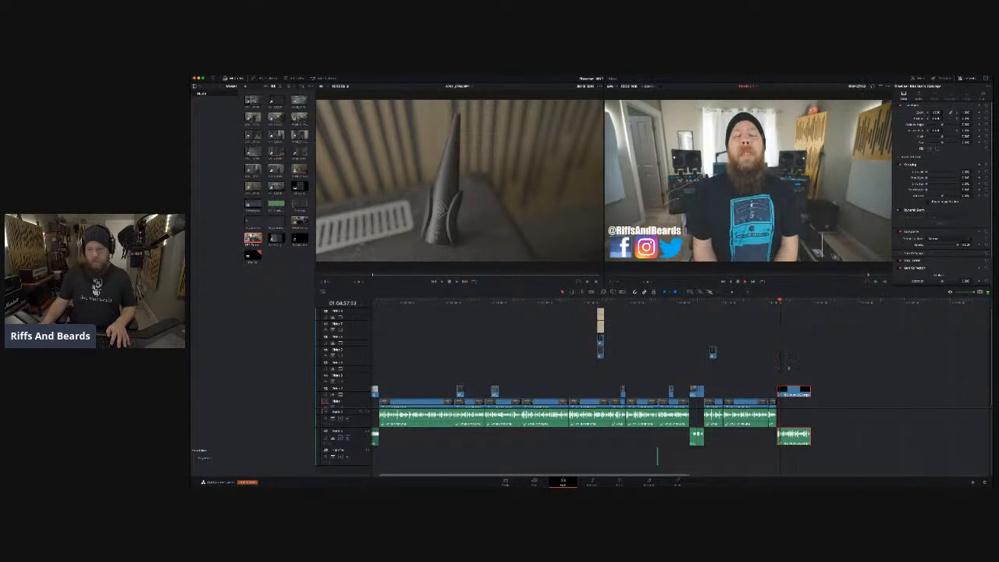
{"action": "key", "text": "Up"}
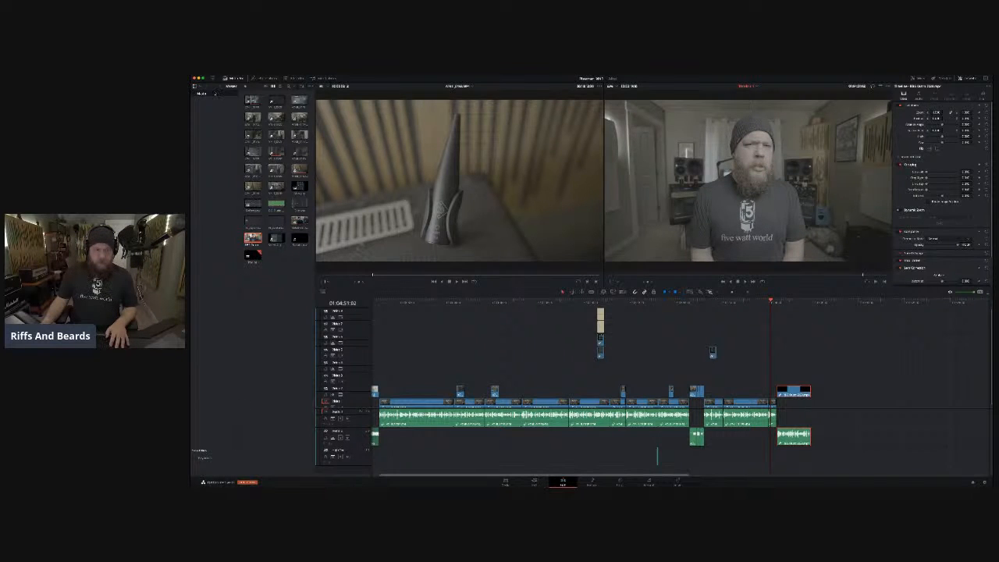
Add an Adjustment Clip at the start of the third video track and extend it to the end of the talking head.
{"action": "left_click", "coordinate": [256, 78]}
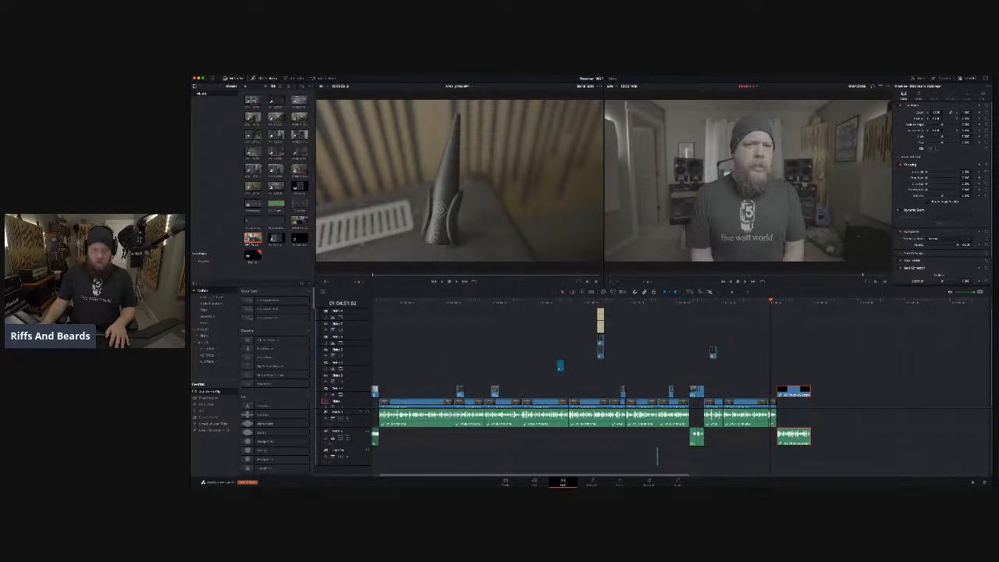
{"action": "scroll", "coordinate": [560, 365], "scroll_direction": "left", "scroll_amount": 2}
{"action": "left_click_drag", "start_coordinate": [439, 377], "coordinate": [362, 377]}
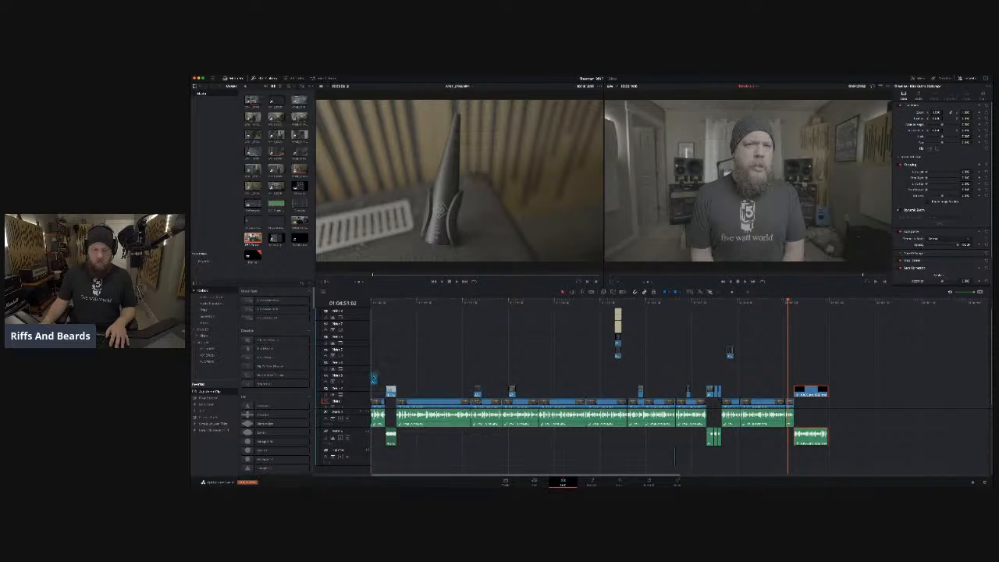
{"action": "left_click_drag", "start_coordinate": [375, 378], "coordinate": [796, 382]}
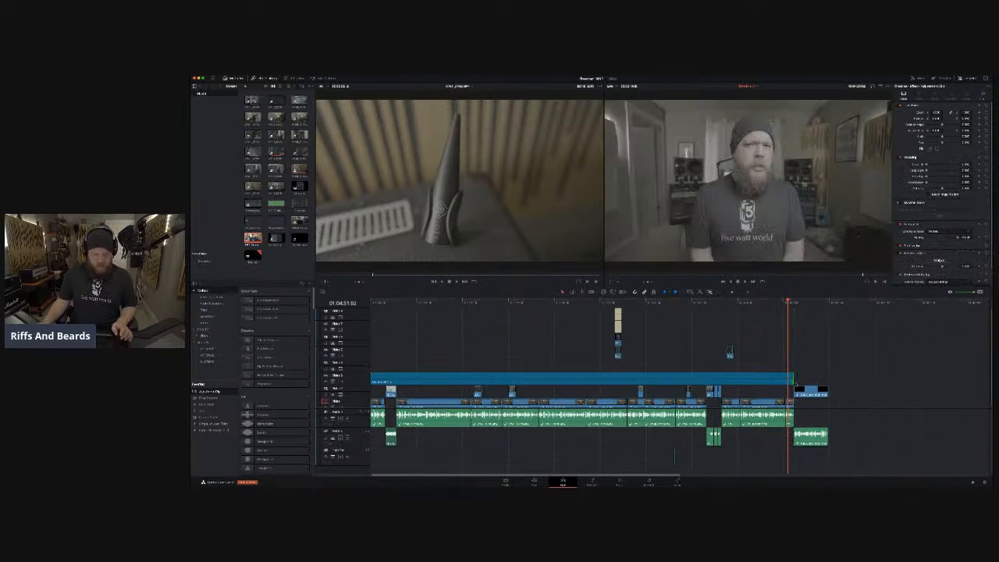
Open the adjustment clip for color grading at a talking-head frame near 01:02:27 and add parallel nodes after its second node.
{"action": "left_click", "coordinate": [565, 303]}
{"action": "key", "text": "space"}
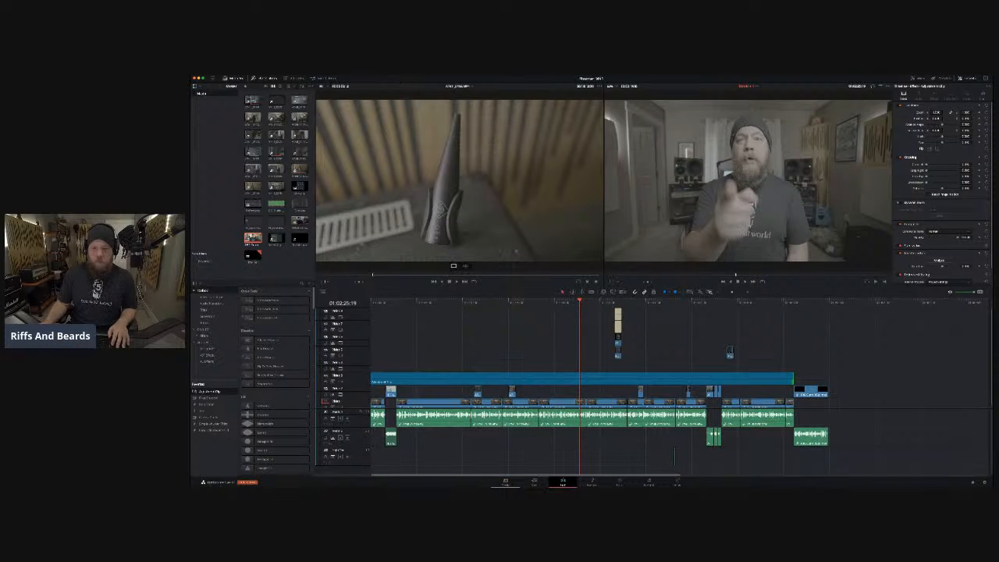
{"action": "left_click", "coordinate": [582, 378]}
{"action": "left_click", "coordinate": [621, 480]}
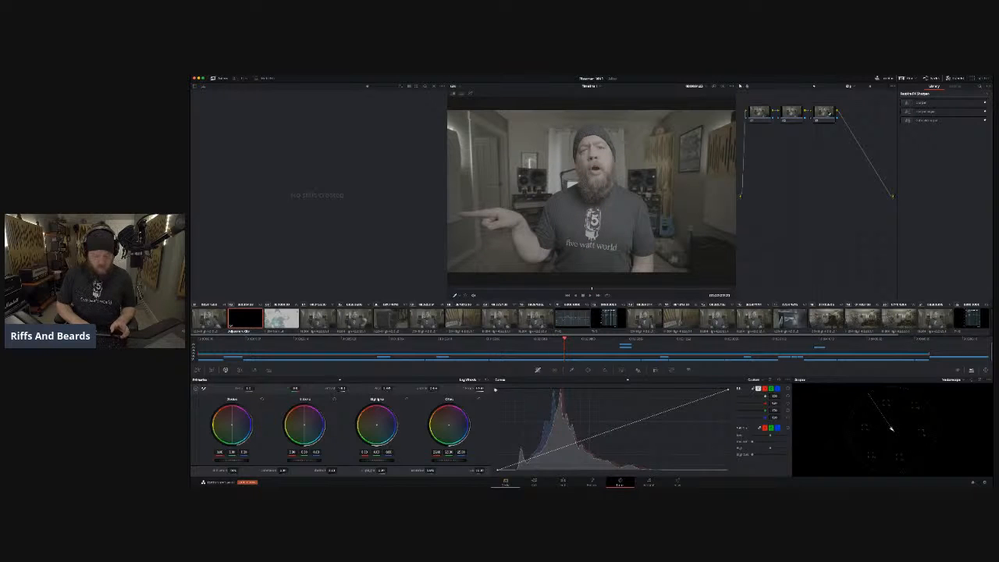
{"action": "key", "text": "alt+p"}
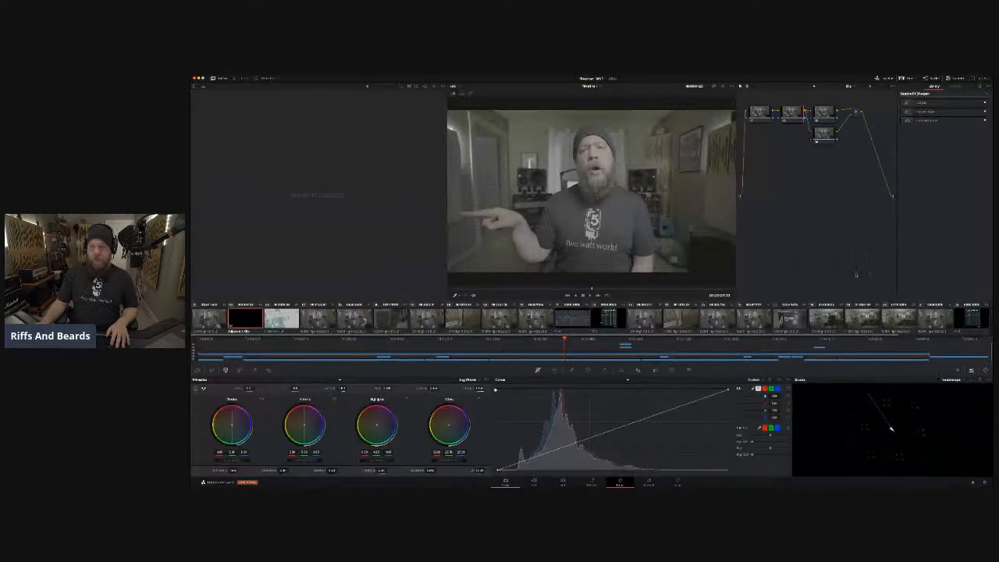
{"action": "key", "text": "ctrl+d"}
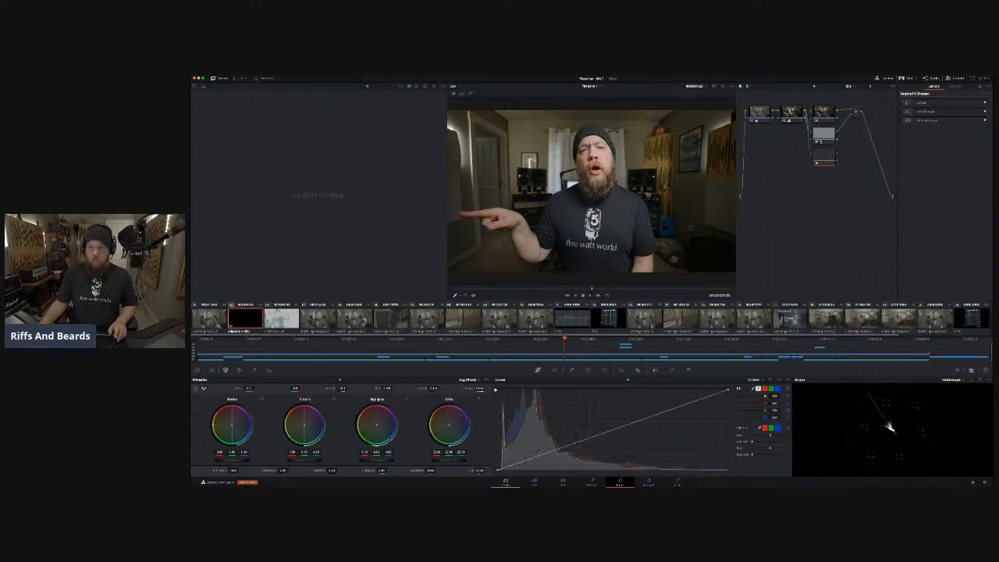
Rearrange the node graph so the lowest parallel node sits in series between the second node and the remaining parallel pair.
{"action": "left_click_drag", "start_coordinate": [827, 158], "coordinate": [804, 168]}
{"action": "left_click_drag", "start_coordinate": [857, 113], "coordinate": [885, 112]}
{"action": "left_click_drag", "start_coordinate": [824, 112], "coordinate": [860, 134]}
{"action": "left_click_drag", "start_coordinate": [802, 166], "coordinate": [819, 112]}
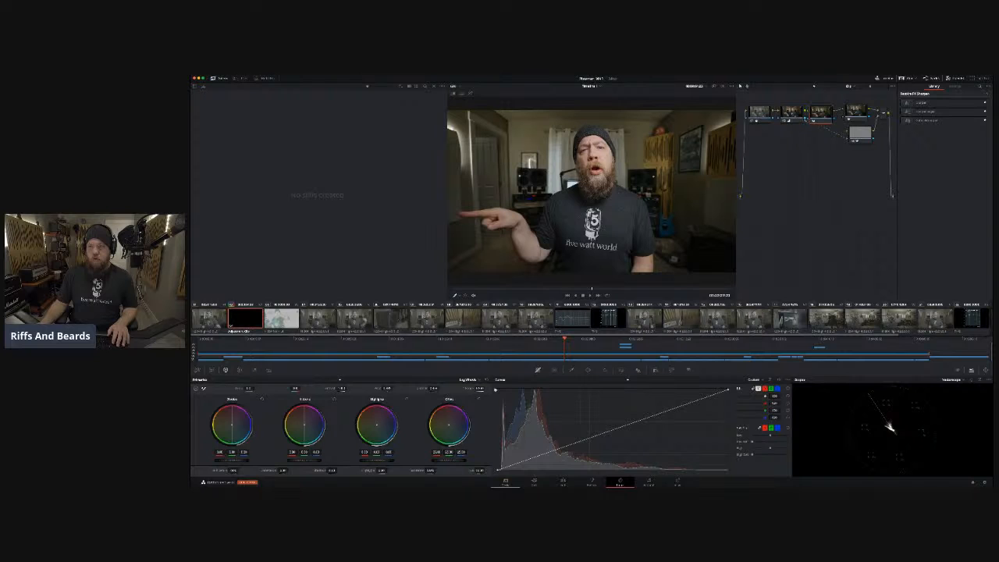
{"action": "left_click_drag", "start_coordinate": [820, 113], "coordinate": [822, 143]}
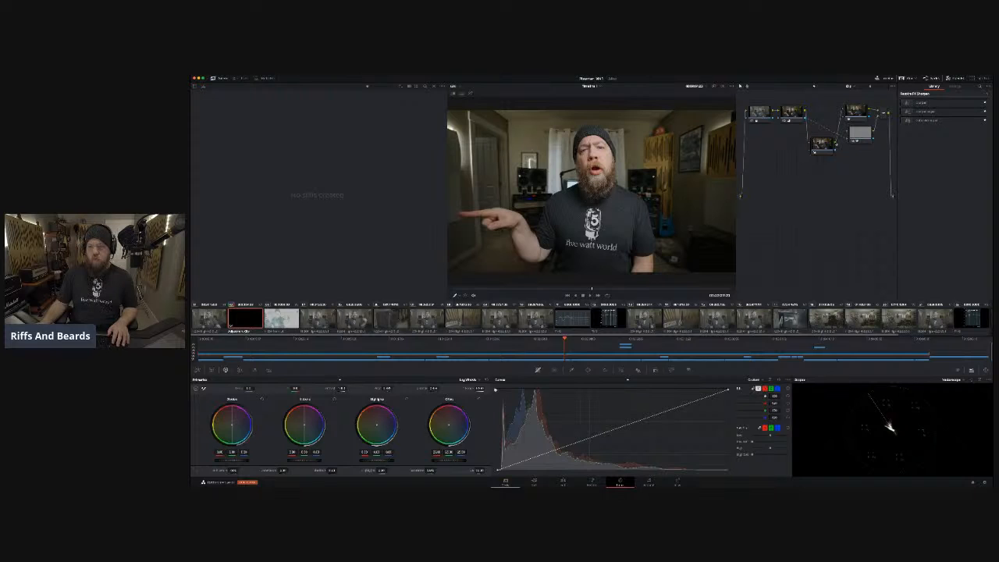
{"action": "left_click_drag", "start_coordinate": [822, 143], "coordinate": [823, 111]}
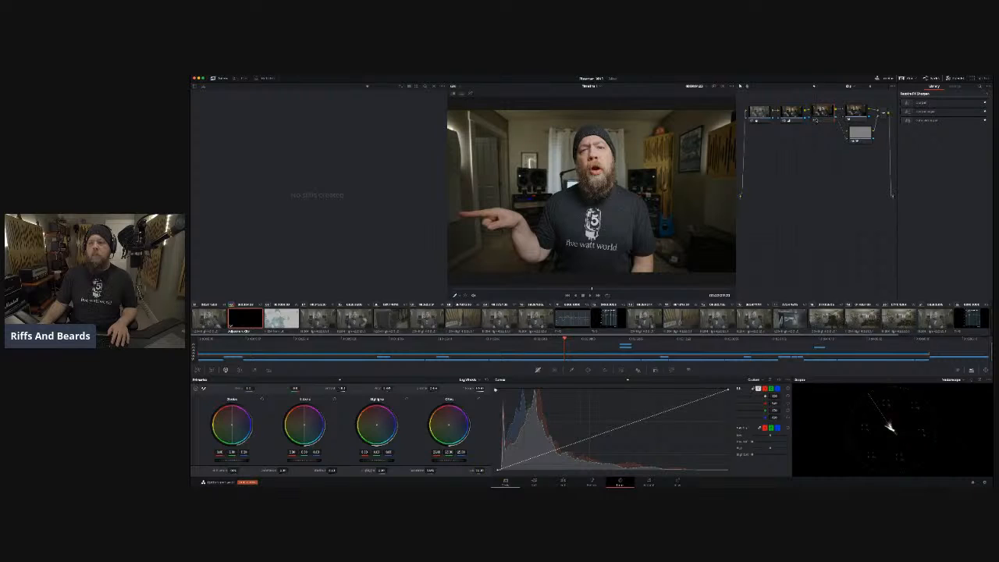
{"action": "left_click", "coordinate": [819, 114]}
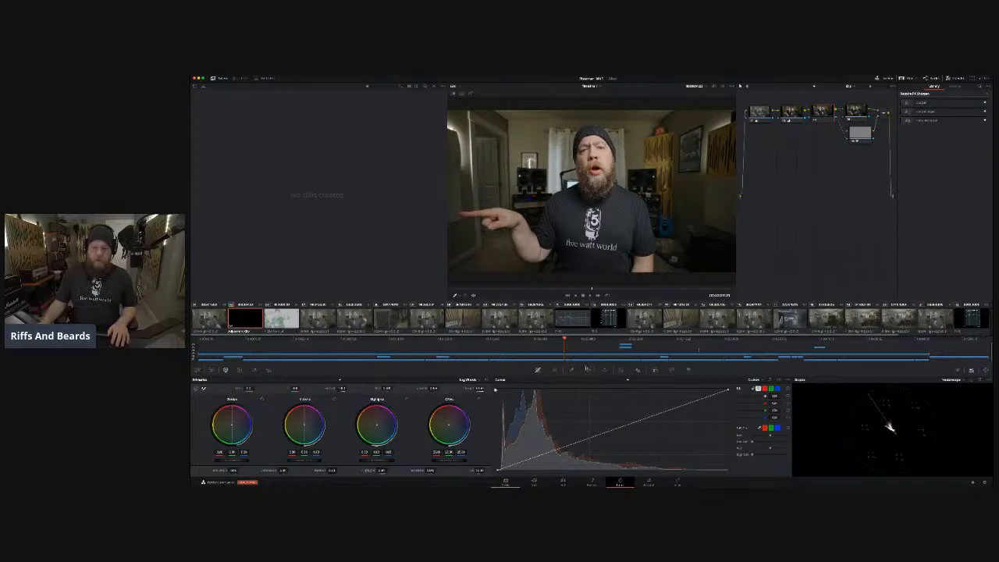
Qualify the skin tone of the face on the third node using the highlight preview and raise the first matte finesse value.
{"action": "key", "text": "alt+shift+q"}
{"action": "left_click", "coordinate": [605, 155]}
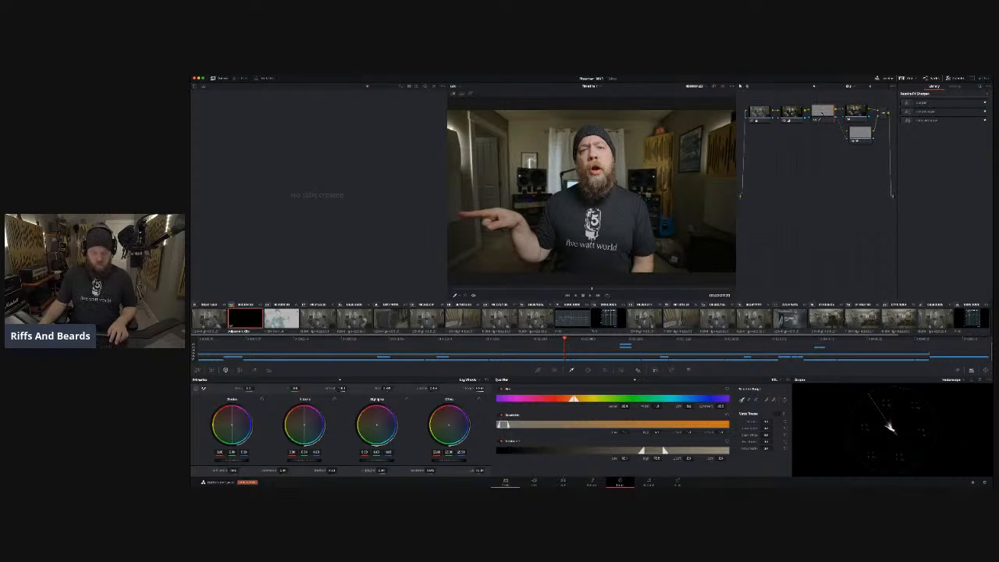
{"action": "key", "text": "shift+h"}
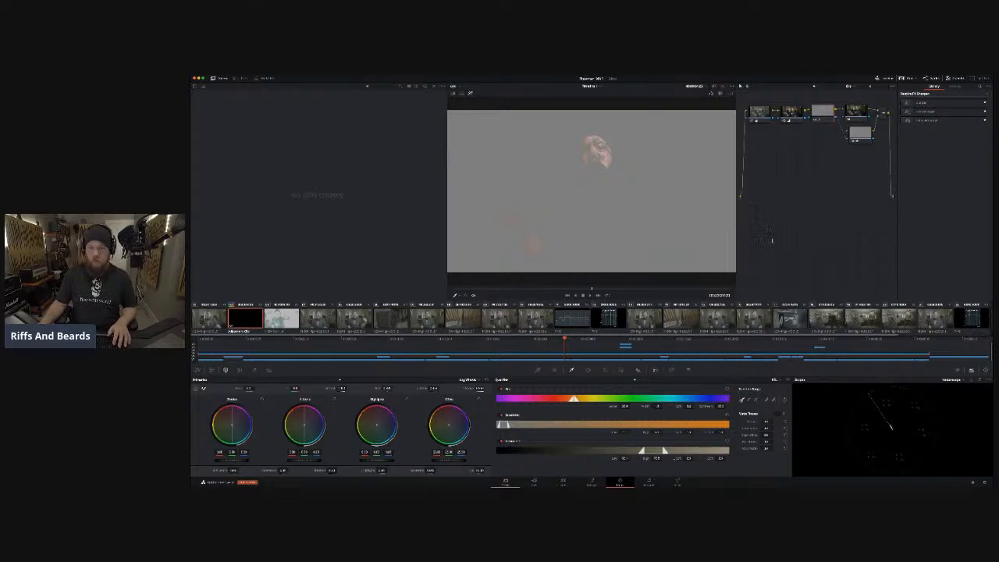
{"action": "left_click", "coordinate": [601, 154]}
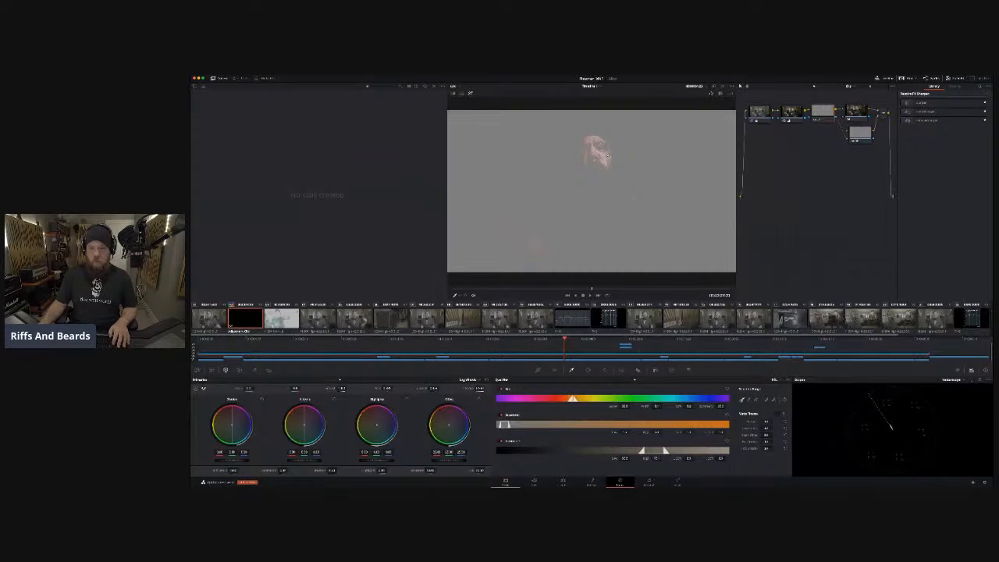
{"action": "left_click", "coordinate": [602, 156]}
{"action": "left_click", "coordinate": [598, 153]}
{"action": "left_click_drag", "start_coordinate": [770, 422], "coordinate": [773, 422]}
{"action": "left_click", "coordinate": [605, 152]}
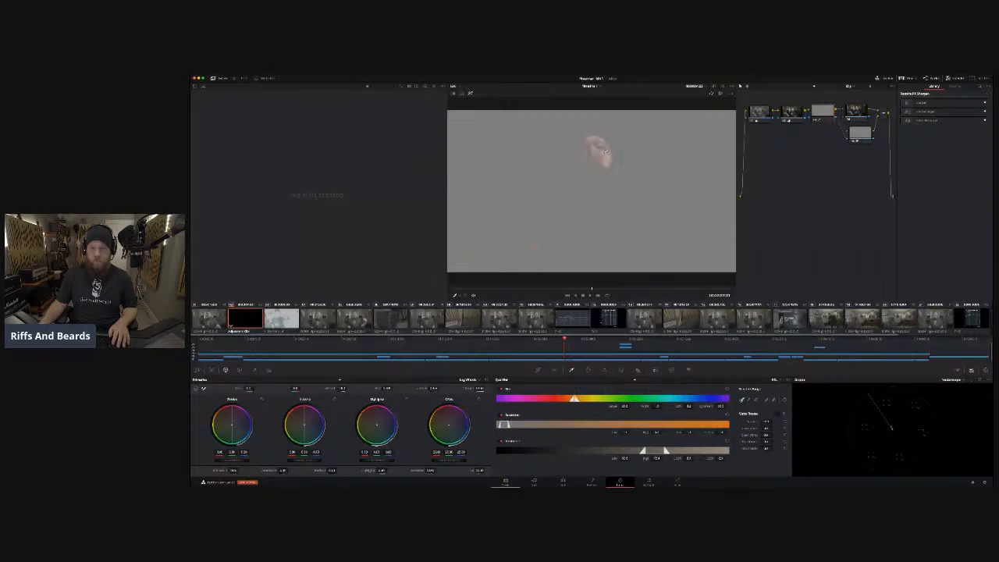
Resample the skin qualifier from the beard, hand and face, ending on a range across the forehead and cheek.
{"action": "left_click", "coordinate": [597, 180]}
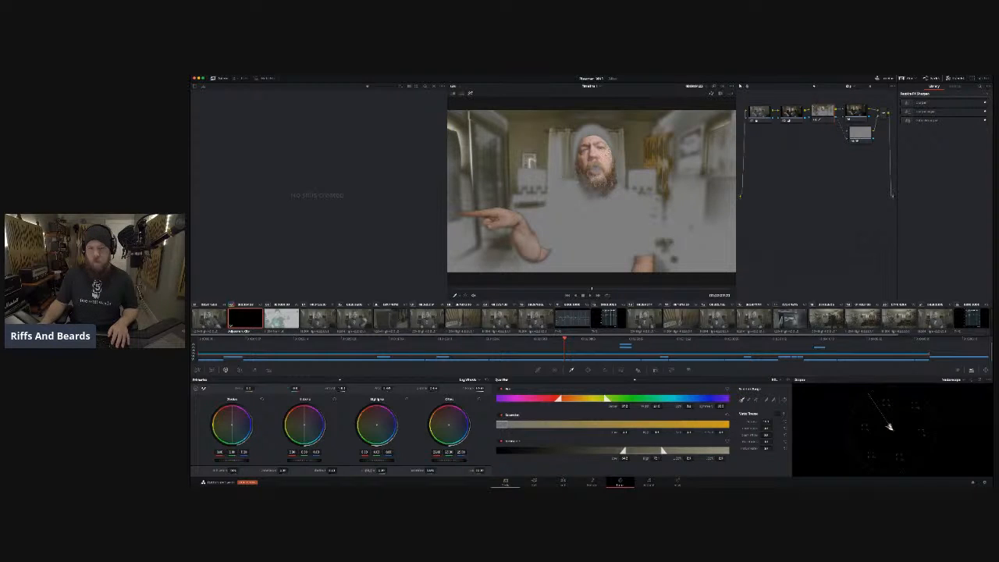
{"action": "left_click", "coordinate": [607, 154]}
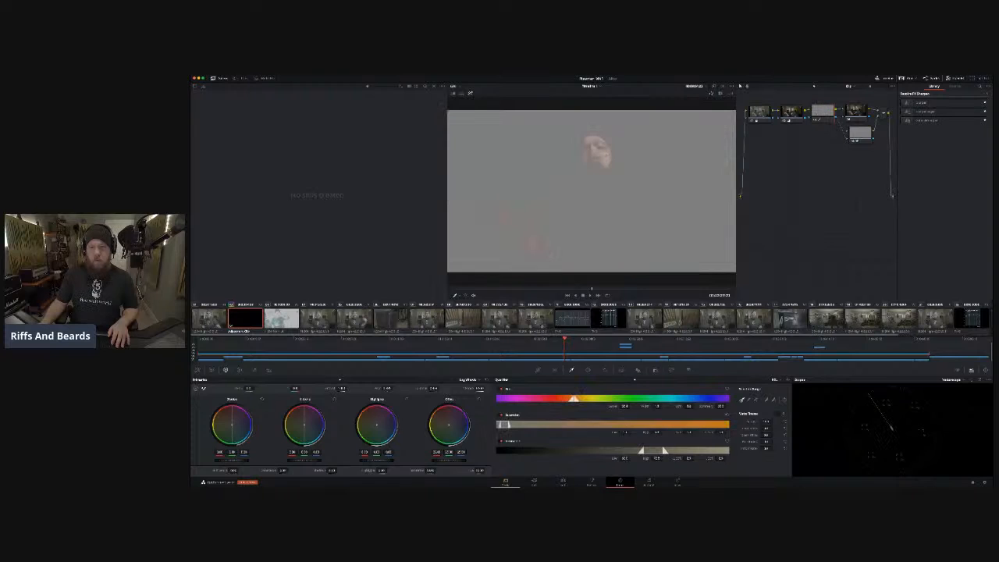
{"action": "left_click", "coordinate": [594, 140]}
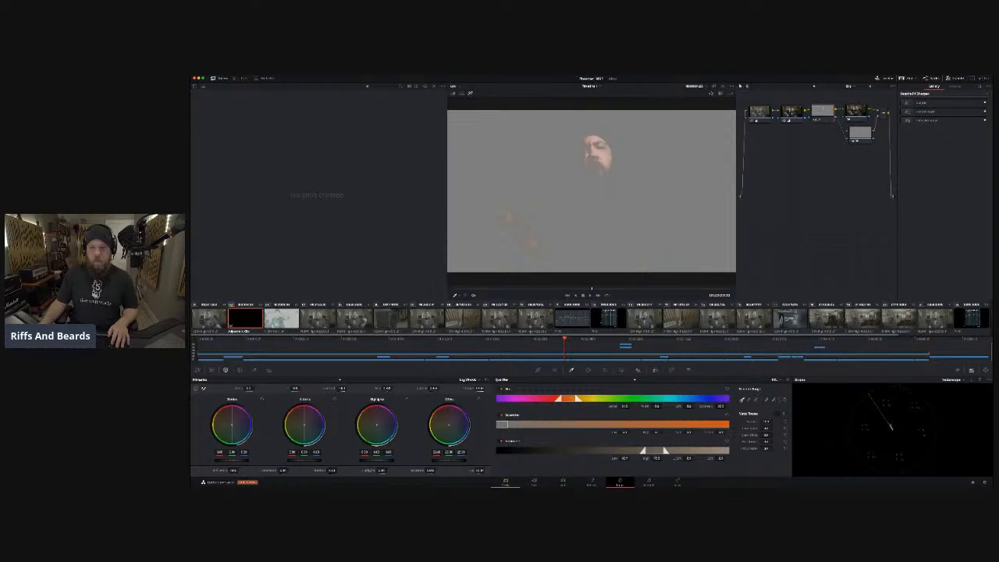
{"action": "left_click", "coordinate": [507, 209]}
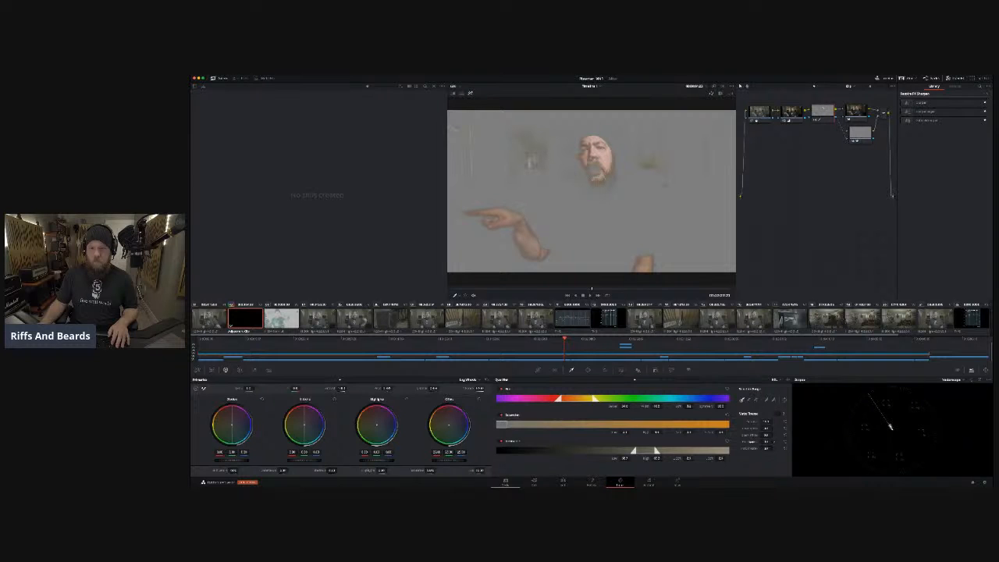
{"action": "left_click", "coordinate": [598, 150]}
{"action": "left_click", "coordinate": [601, 157]}
{"action": "left_click", "coordinate": [603, 154]}
{"action": "left_click_drag", "start_coordinate": [599, 140], "coordinate": [603, 153]}
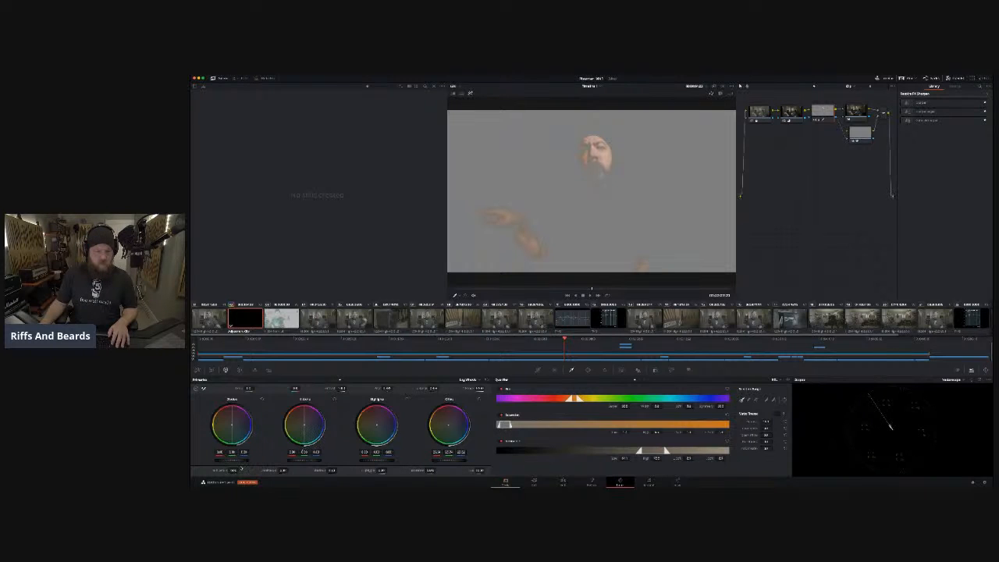
Switch the primaries from log to lift, gamma and gain wheels and fine-tune the skin node's lift level.
{"action": "left_click", "coordinate": [337, 380]}
{"action": "left_click", "coordinate": [330, 380]}
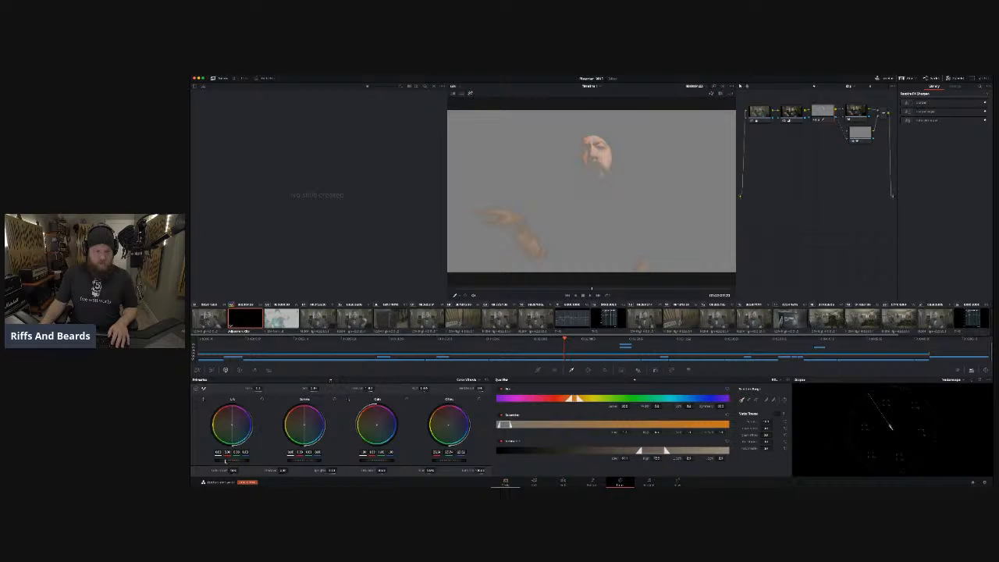
{"action": "left_click_drag", "start_coordinate": [227, 461], "coordinate": [224, 462]}
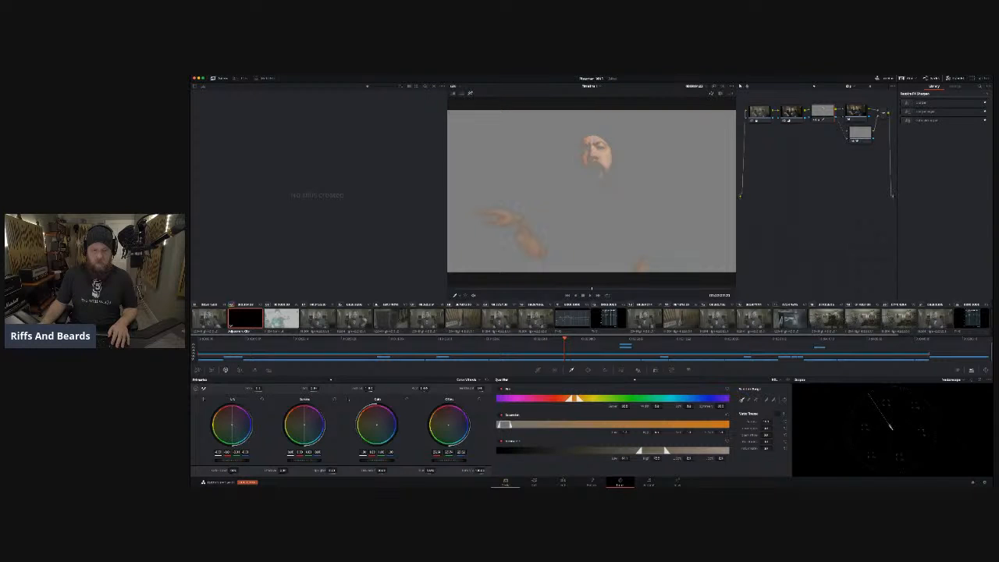
{"action": "left_click_drag", "start_coordinate": [212, 461], "coordinate": [216, 461]}
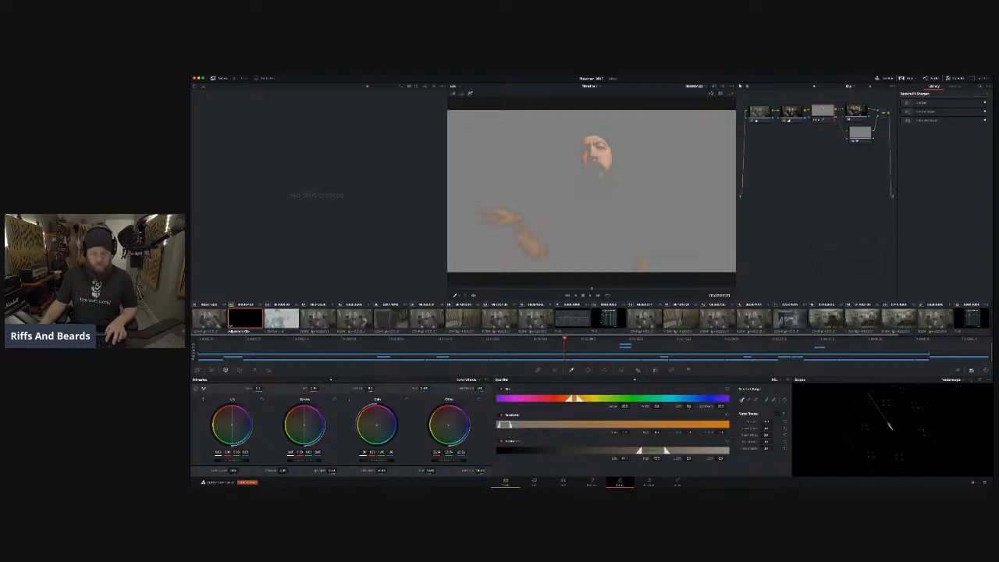
Compare the skin correction with and without the highlight preview and check the graded frame in the edit timeline.
{"action": "key", "text": "shift+h"}
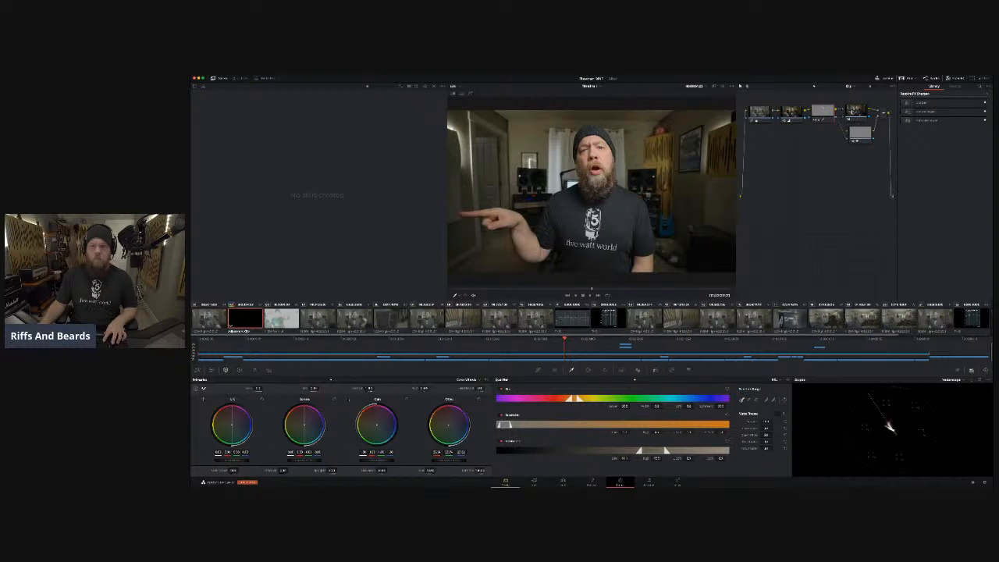
{"action": "key", "text": "shift+h"}
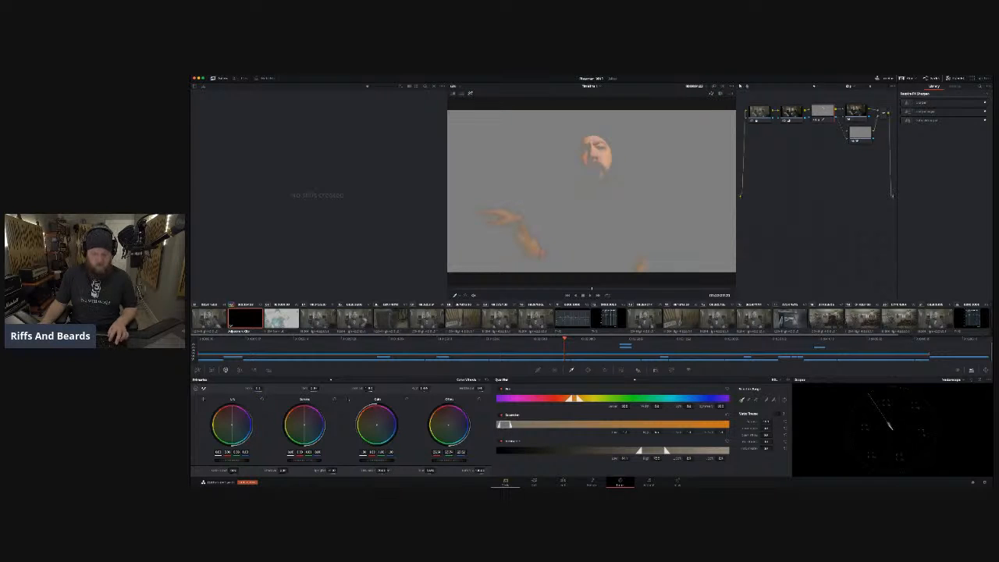
{"action": "key", "text": "shift+h"}
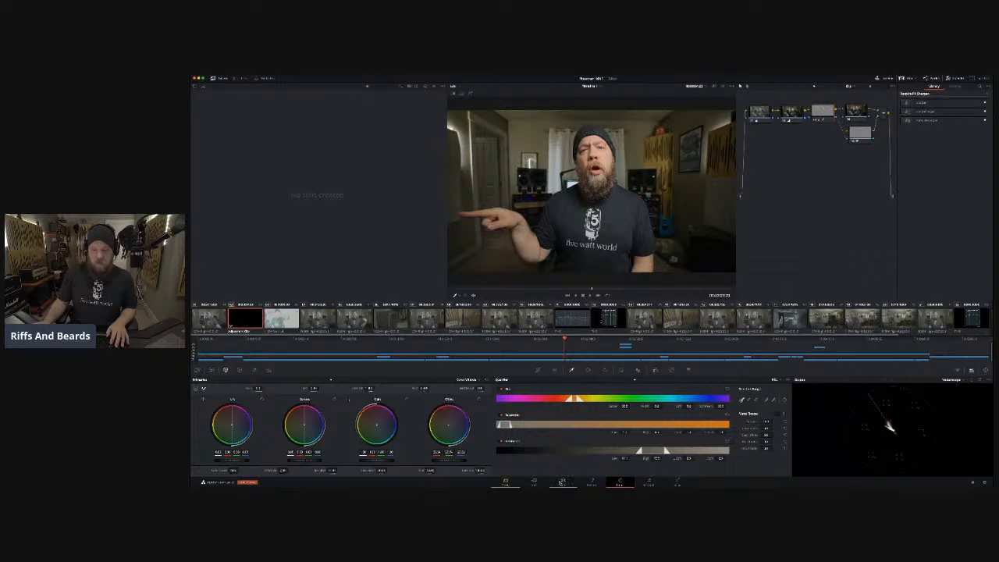
{"action": "left_click", "coordinate": [563, 482]}
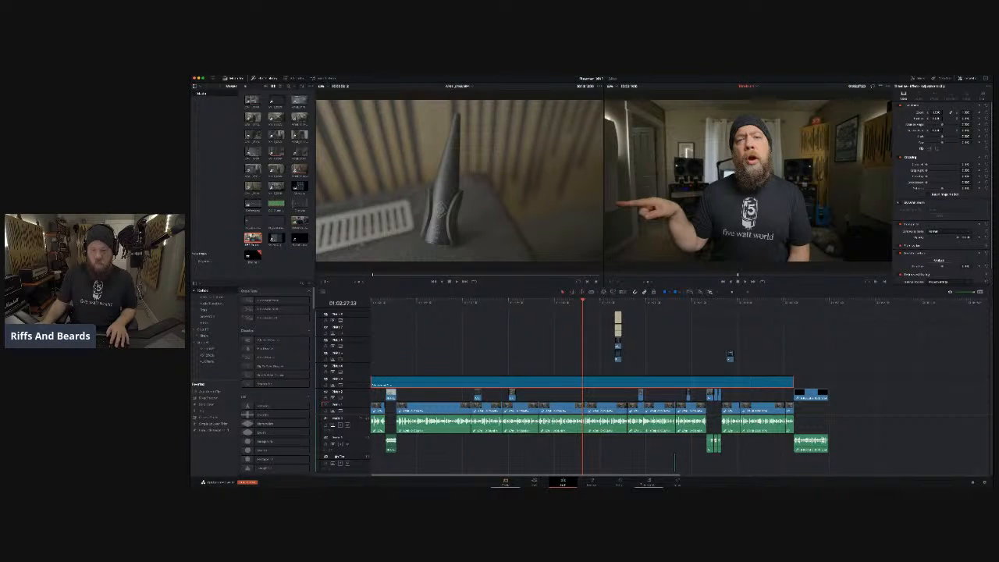
{"action": "left_click", "coordinate": [620, 482]}
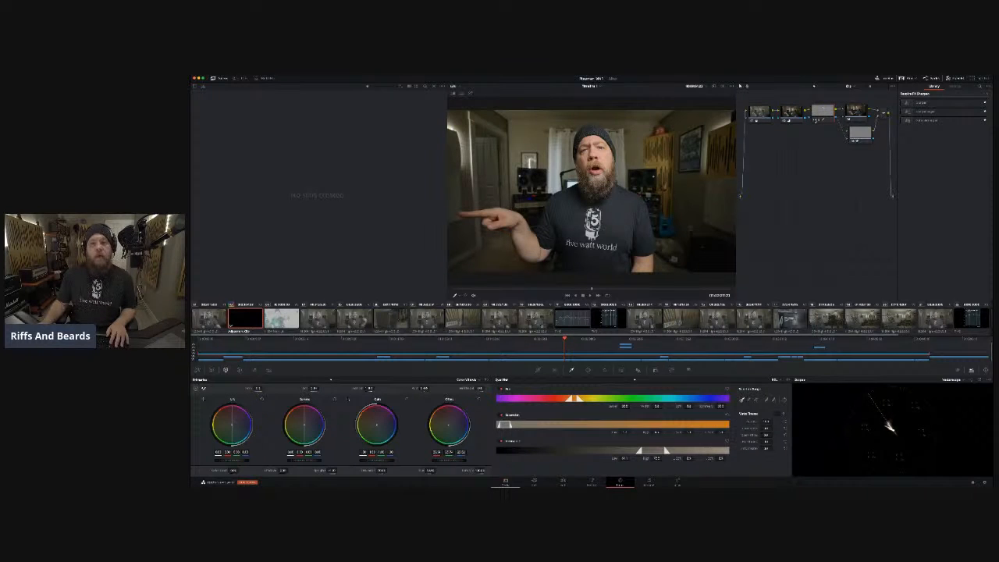
Undo the last adjustment and push the fourth node's midtones slightly toward orange using the log wheels.
{"action": "key", "text": "ctrl+z"}
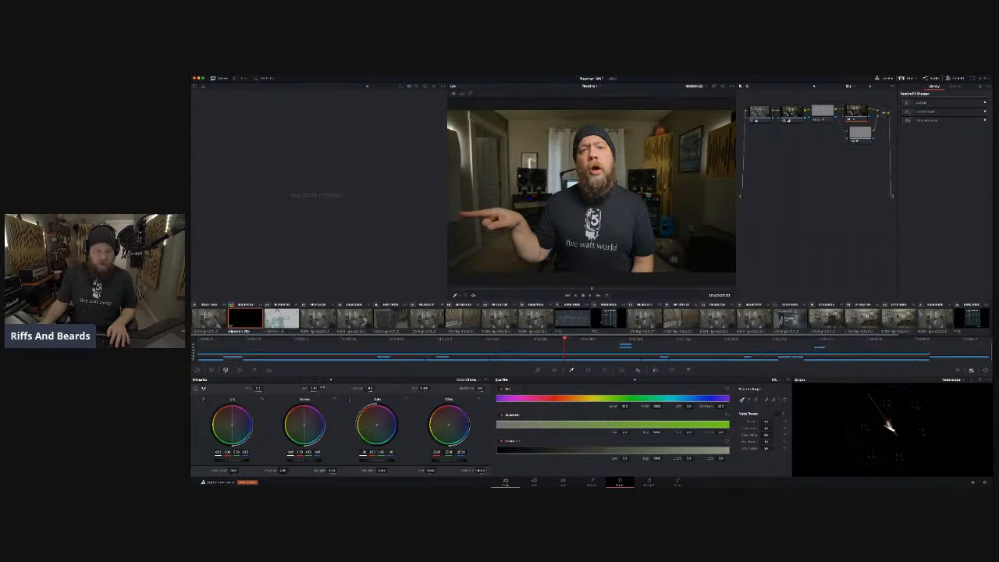
{"action": "left_click", "coordinate": [330, 381]}
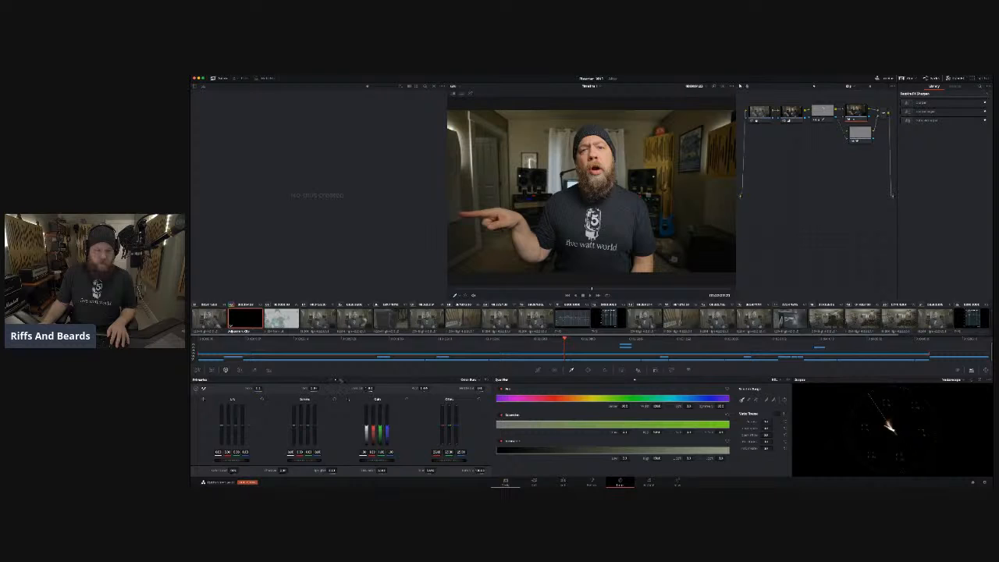
{"action": "left_click", "coordinate": [343, 381]}
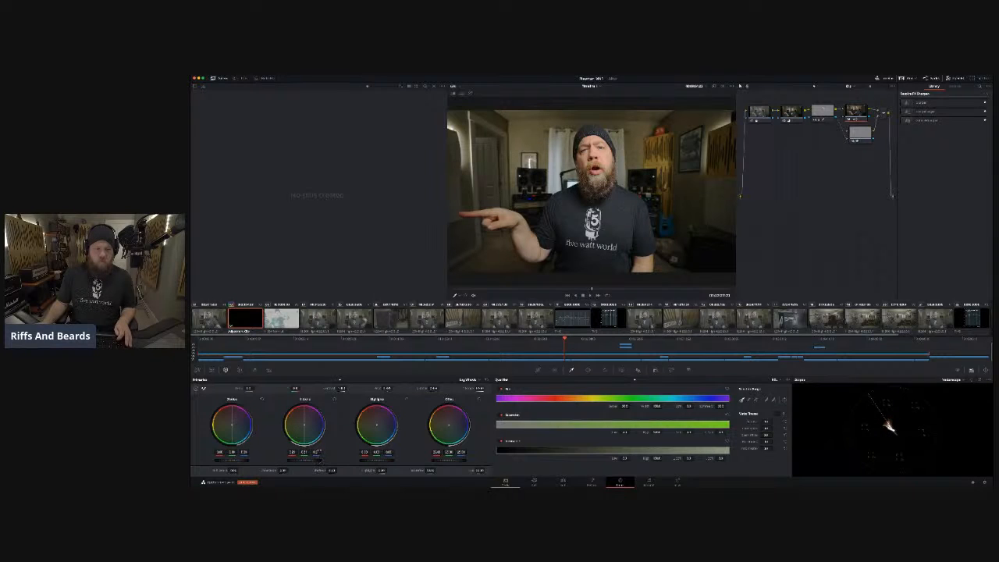
{"action": "left_click_drag", "start_coordinate": [304, 425], "coordinate": [299, 419]}
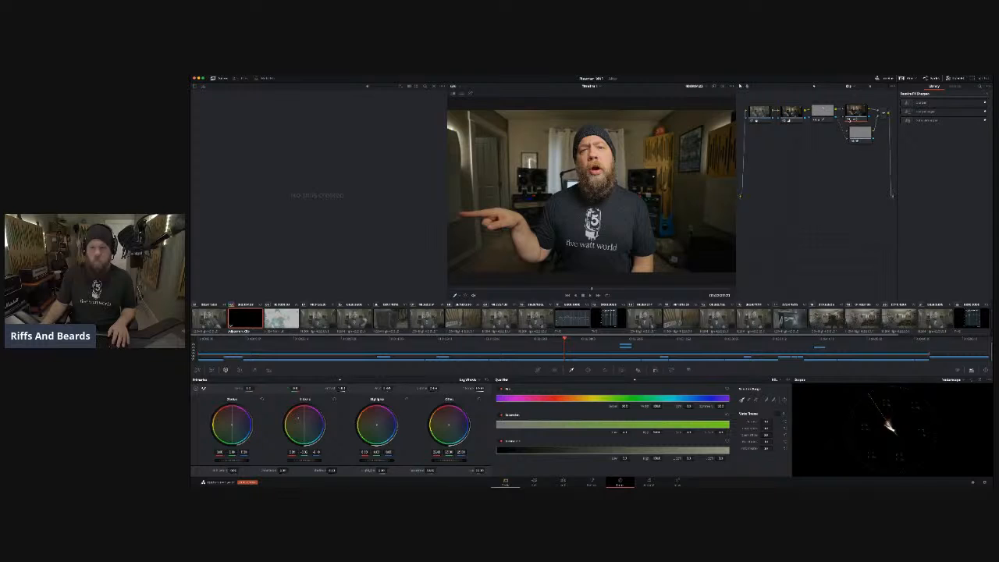
Compare the talking-head frame with the fourth node's grade turned off and on.
{"action": "key", "text": "ctrl+d"}
{"action": "key", "text": "ctrl+d"}
{"action": "key", "text": "ctrl+d"}
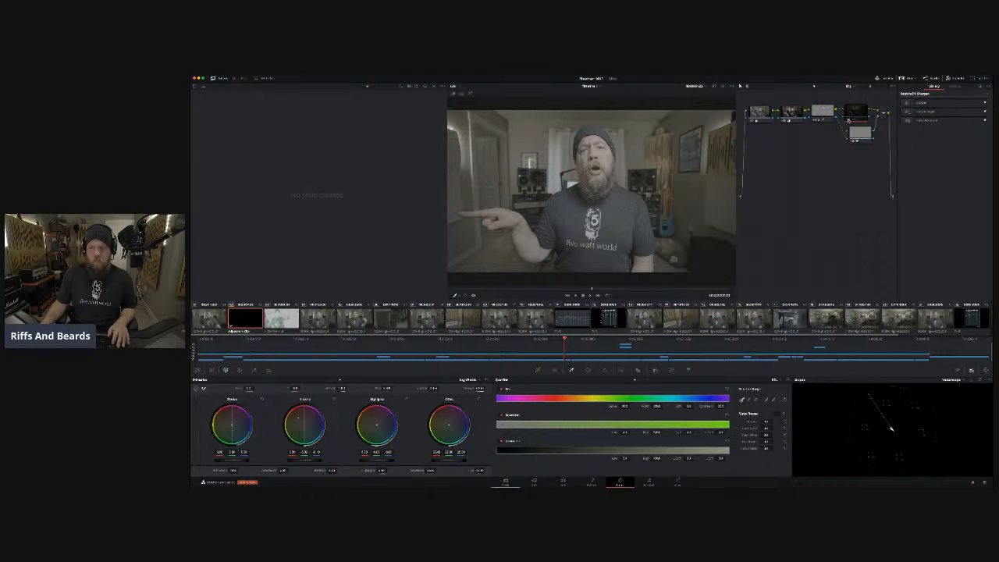
{"action": "key", "text": "ctrl+d"}
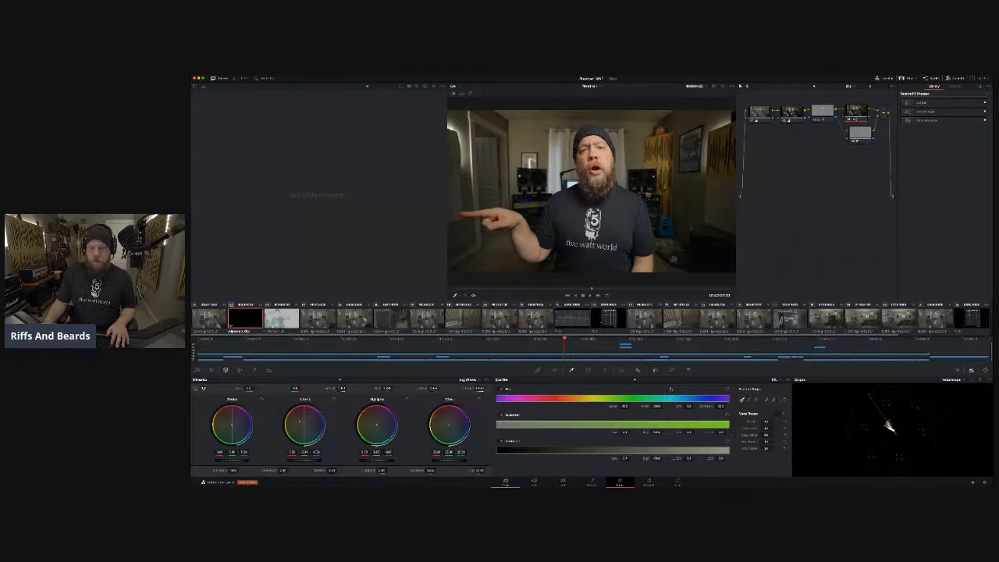
Adjust the black and white end points of the fourth node's custom curve slightly.
{"action": "left_click", "coordinate": [537, 370]}
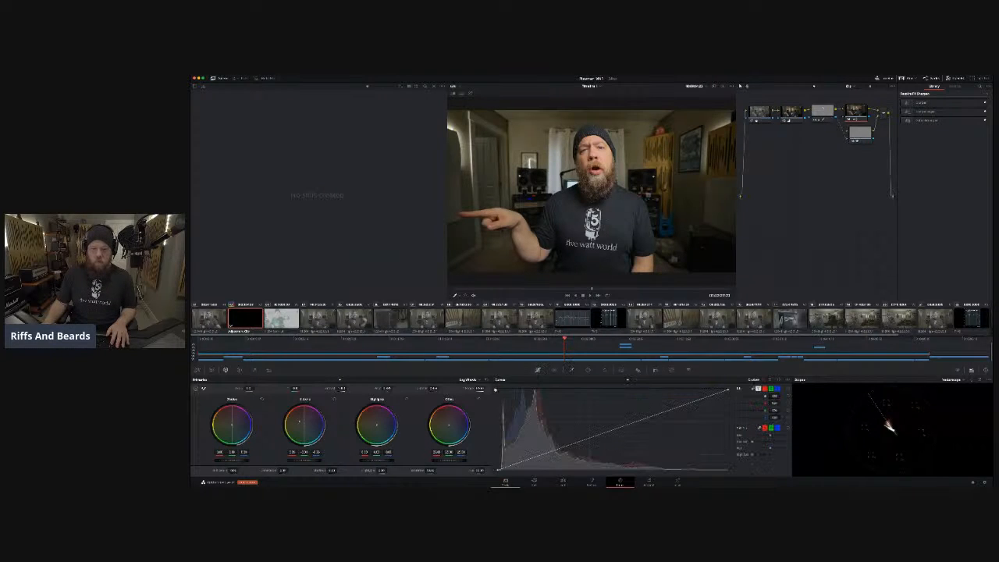
{"action": "left_click_drag", "start_coordinate": [497, 469], "coordinate": [495, 470]}
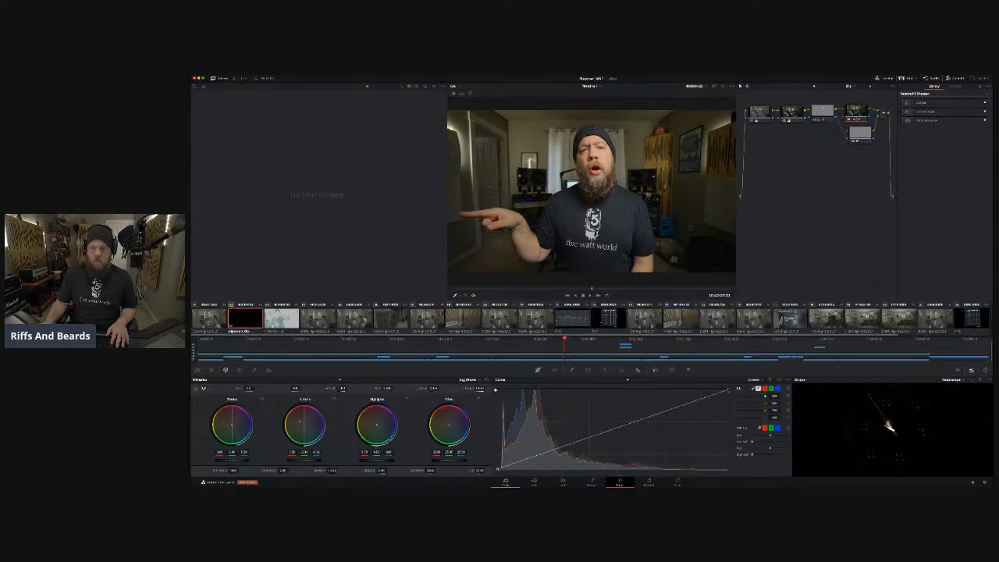
{"action": "mouse_move", "coordinate": [730, 390]}
{"action": "left_mouse_down"}
{"action": "mouse_move", "coordinate": [718, 389]}
{"action": "mouse_move", "coordinate": [727, 387]}
{"action": "left_mouse_up"}
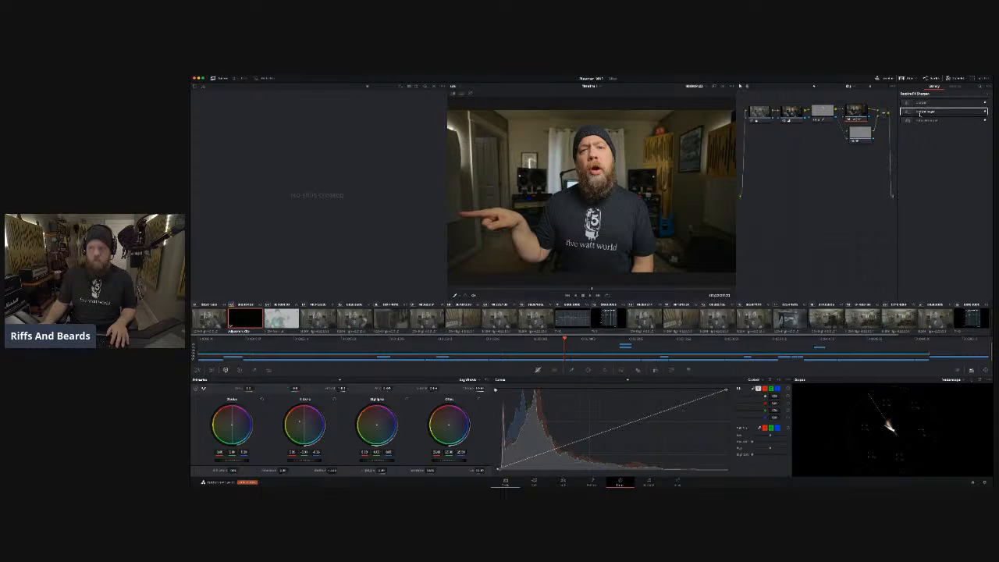
Apply the Sharpen effect to the fourth node and compare the frame with the node off and on.
{"action": "left_click_drag", "start_coordinate": [924, 102], "coordinate": [857, 117]}
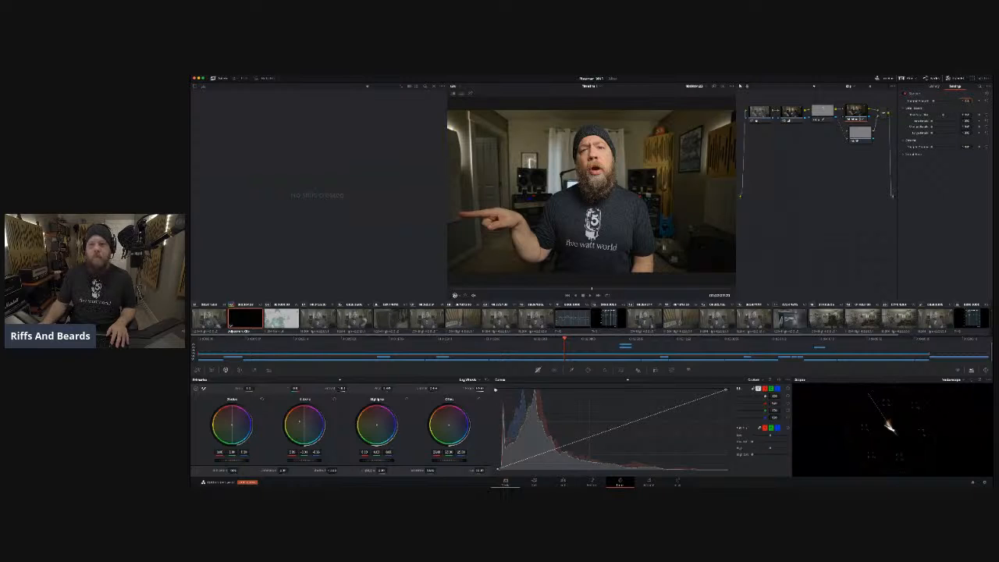
{"action": "key", "text": "super+d"}
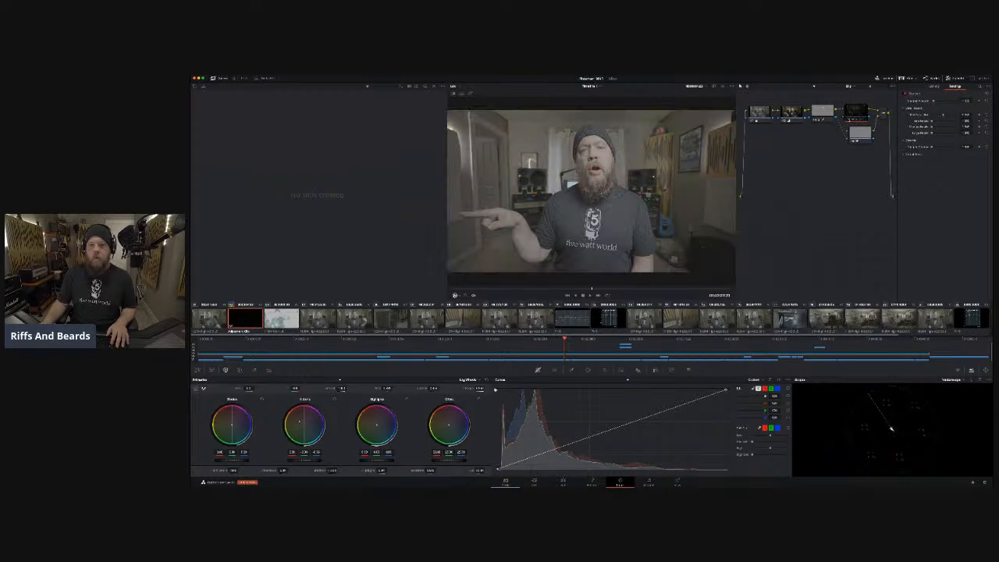
{"action": "key", "text": "super+d"}
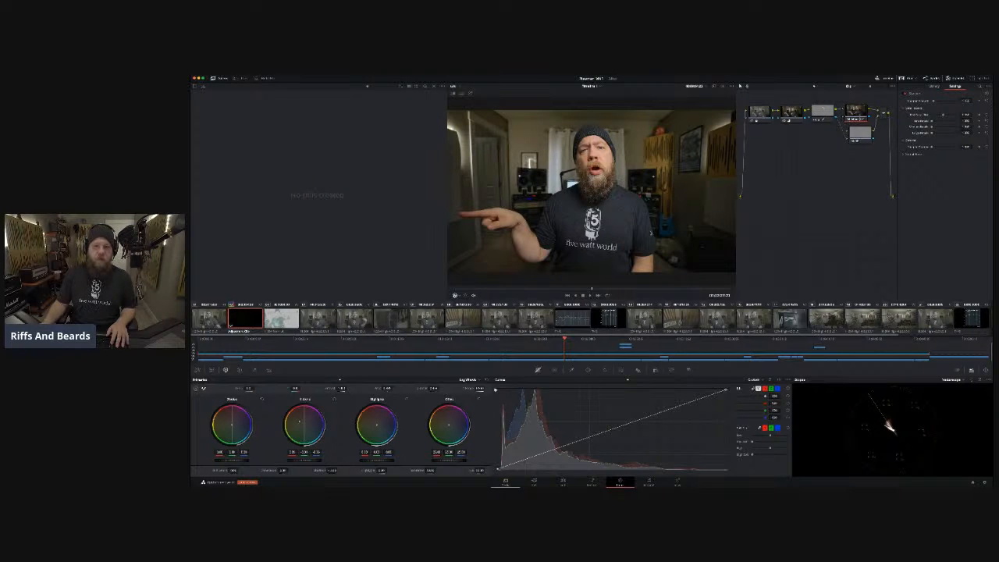
Brighten the subwoofer B-roll clip by pulling in the white end point of its custom curve.
{"action": "left_click_drag", "start_coordinate": [580, 289], "coordinate": [568, 290]}
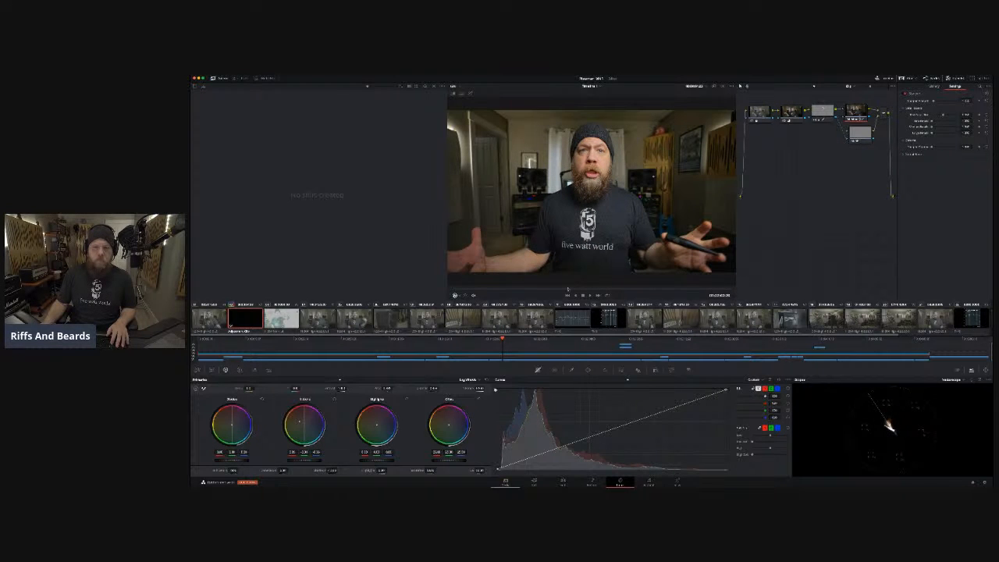
{"action": "left_click", "coordinate": [443, 340]}
{"action": "left_click", "coordinate": [382, 340]}
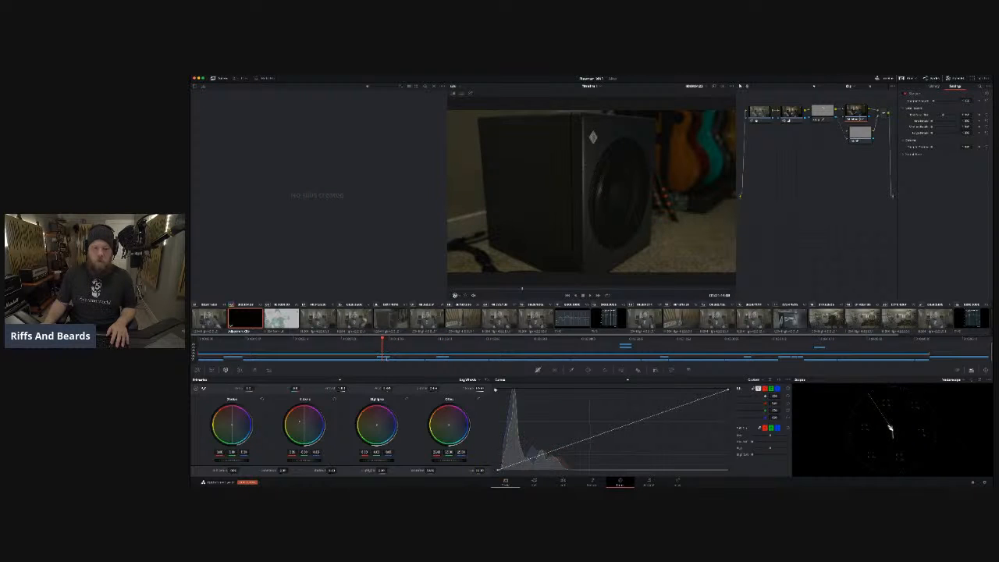
{"action": "double_click", "coordinate": [385, 357]}
{"action": "left_click_drag", "start_coordinate": [728, 395], "coordinate": [677, 365]}
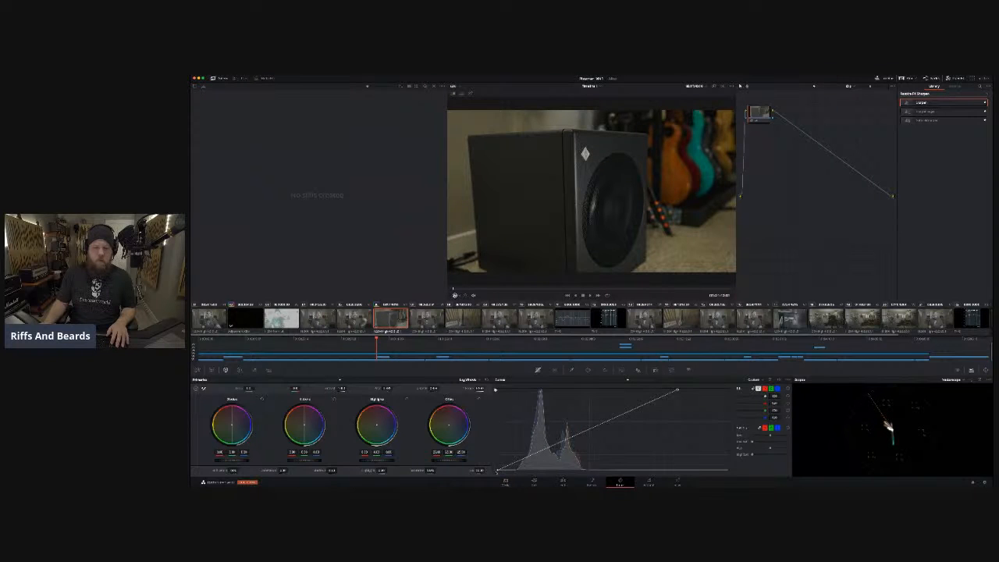
Brighten the measurement microphone B-roll clip by moving its curve's white end point slightly inward.
{"action": "left_click", "coordinate": [665, 341]}
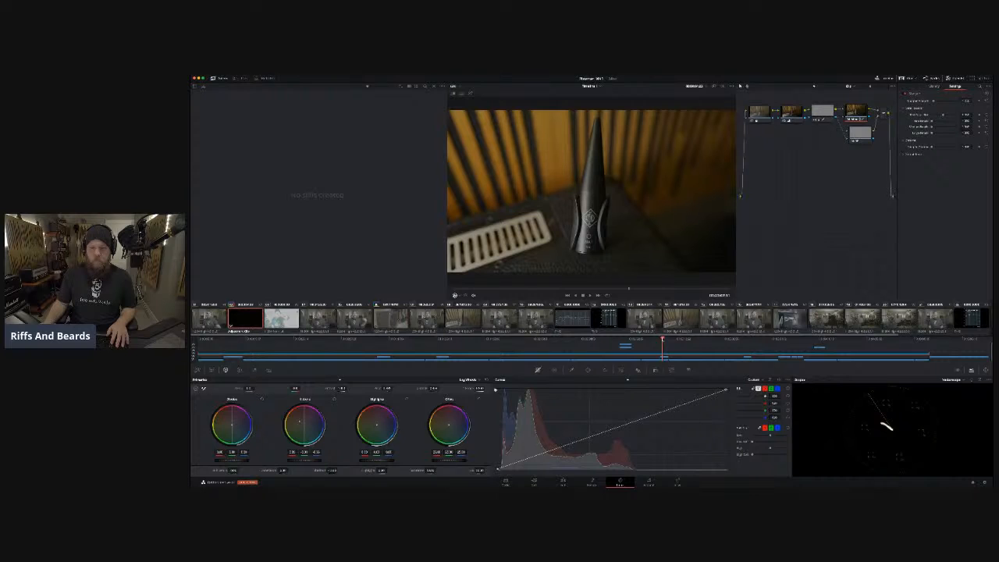
{"action": "double_click", "coordinate": [664, 357]}
{"action": "left_click_drag", "start_coordinate": [726, 391], "coordinate": [715, 389]}
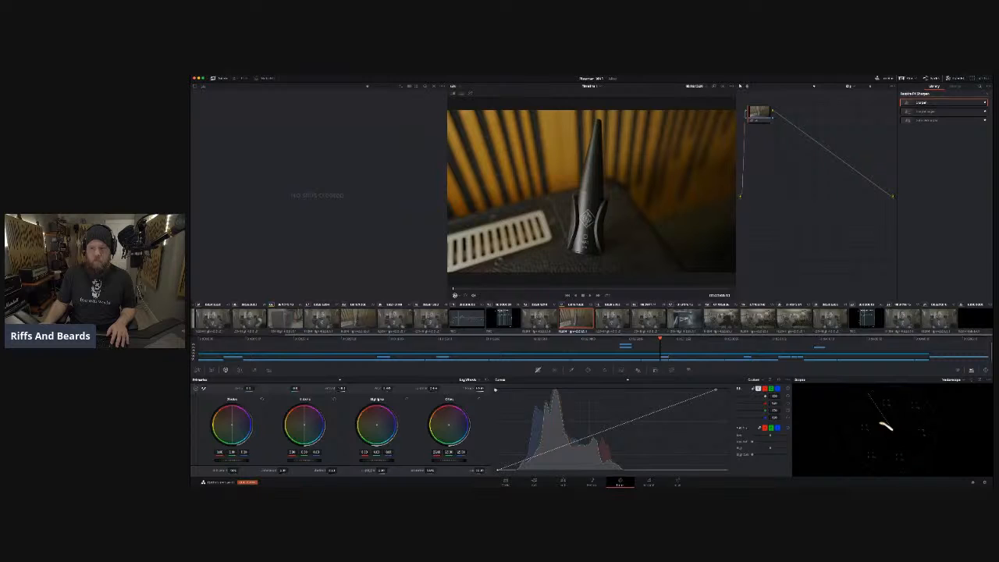
Raise the color temperature of the B-roll clip showing the microphone linearisation screen.
{"action": "left_click", "coordinate": [747, 341]}
{"action": "double_click", "coordinate": [746, 357]}
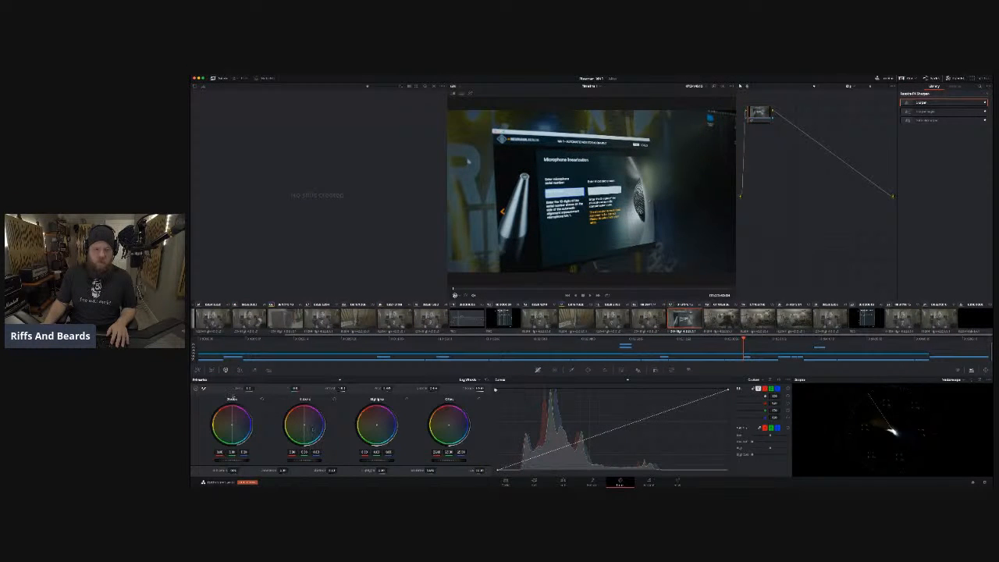
{"action": "left_click_drag", "start_coordinate": [251, 388], "coordinate": [264, 388]}
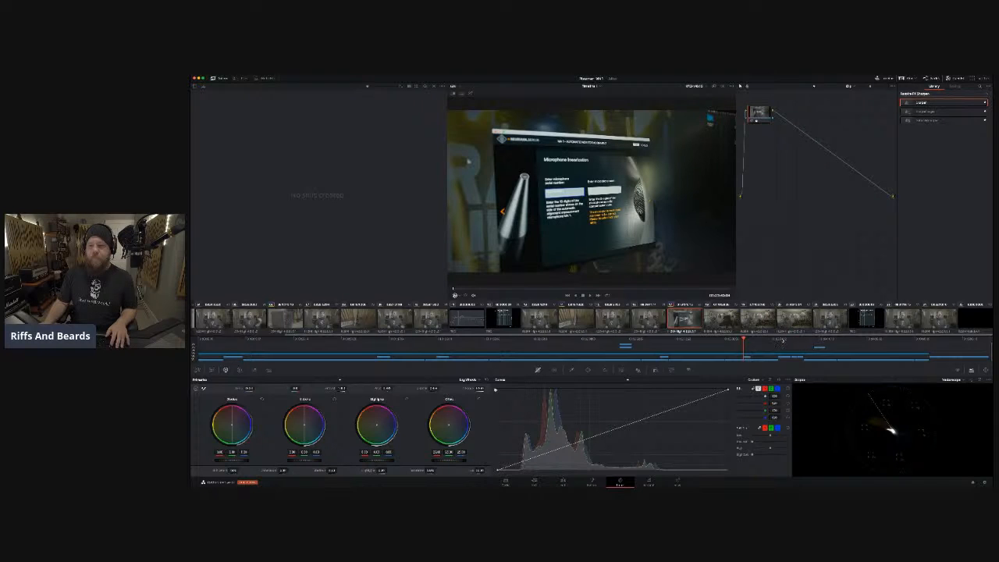
Brighten the first studio desk B-roll clip by pulling in the white end point of its custom curve.
{"action": "left_click", "coordinate": [783, 340]}
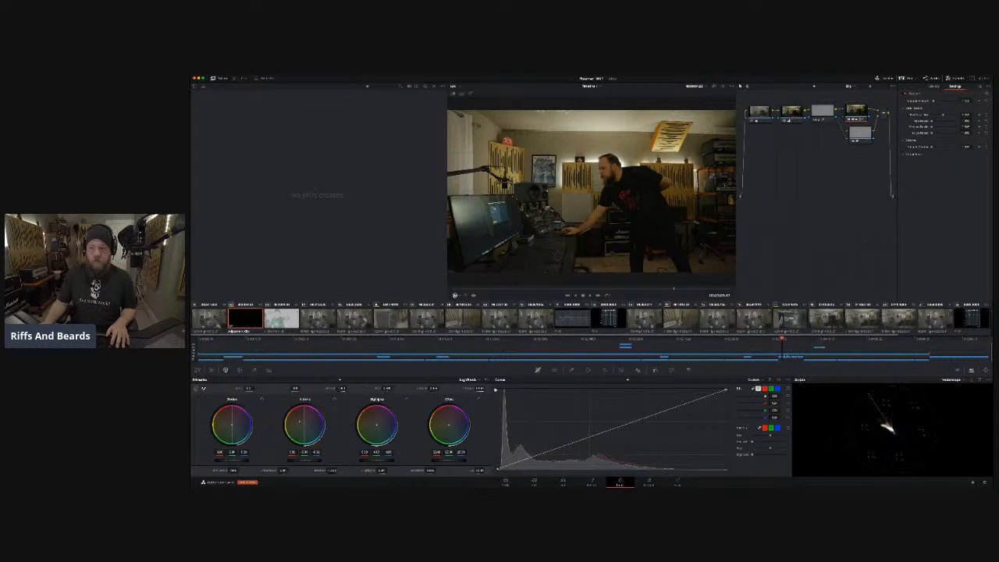
{"action": "double_click", "coordinate": [784, 358]}
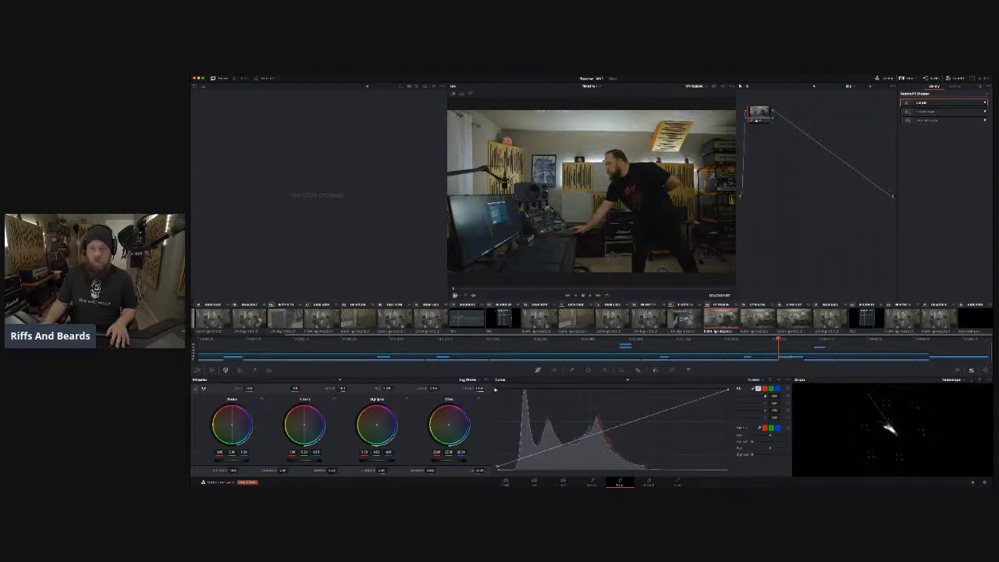
{"action": "left_click_drag", "start_coordinate": [727, 389], "coordinate": [713, 388]}
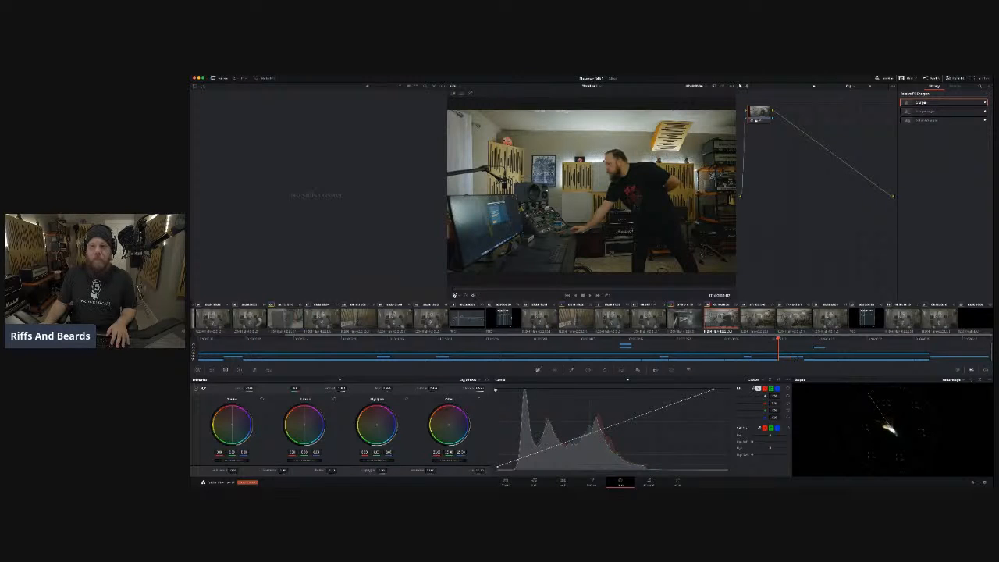
Grab a still of the first studio desk clip's grade and copy that grade to the next two studio shots.
{"action": "key", "text": "ctrl+alt+g"}
{"action": "left_click", "coordinate": [798, 358]}
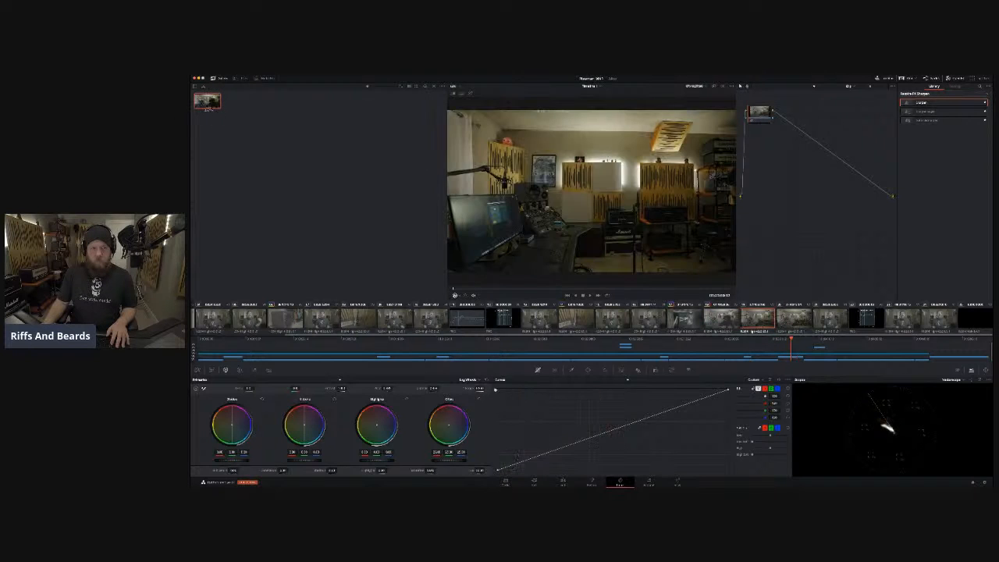
{"action": "middle_click", "coordinate": [215, 113]}
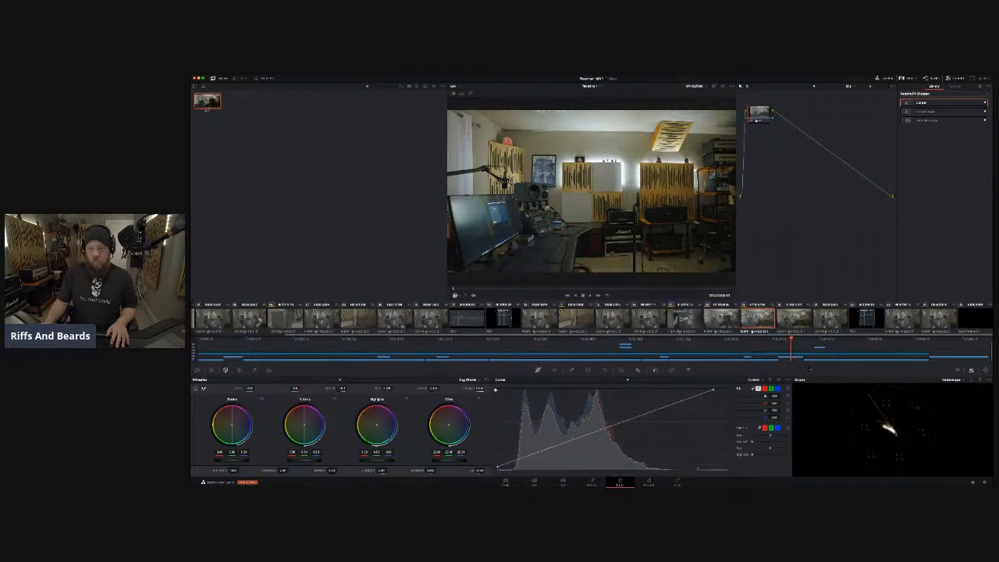
{"action": "key", "text": "Down"}
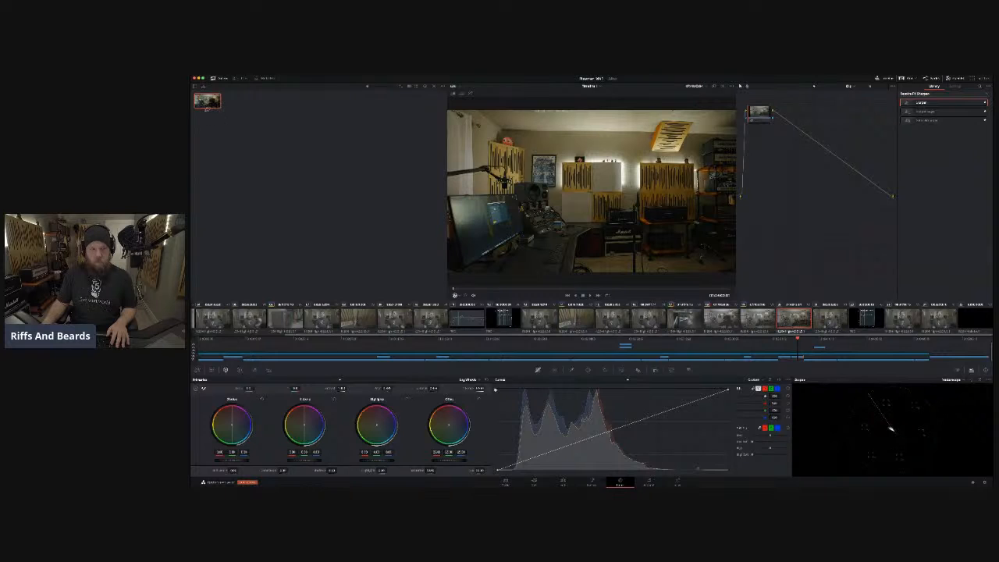
{"action": "key", "text": "shift+equal"}
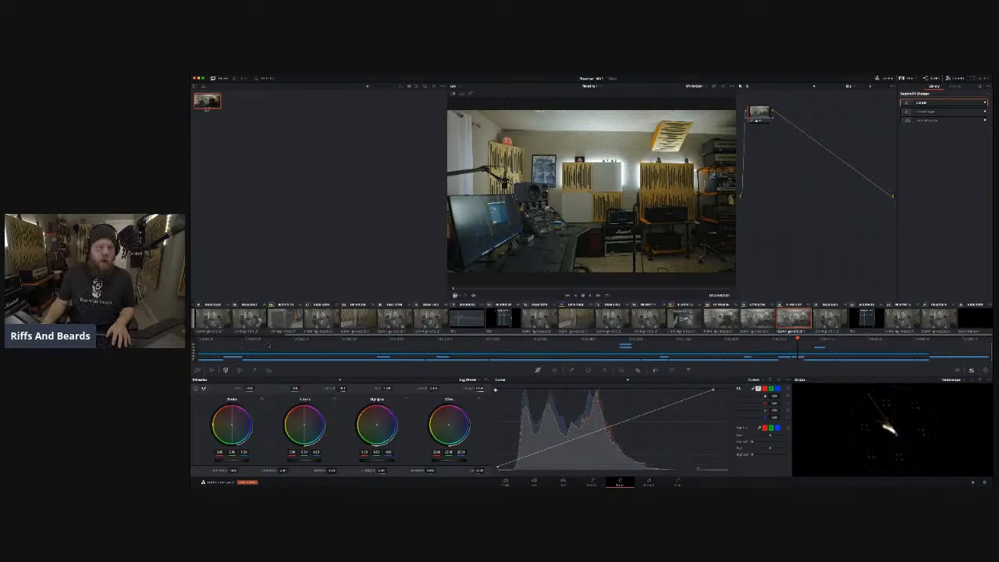
Play the timeline from the start and brighten the adjustment clip slightly by pulling in its curve's white end point.
{"action": "key", "text": "Home"}
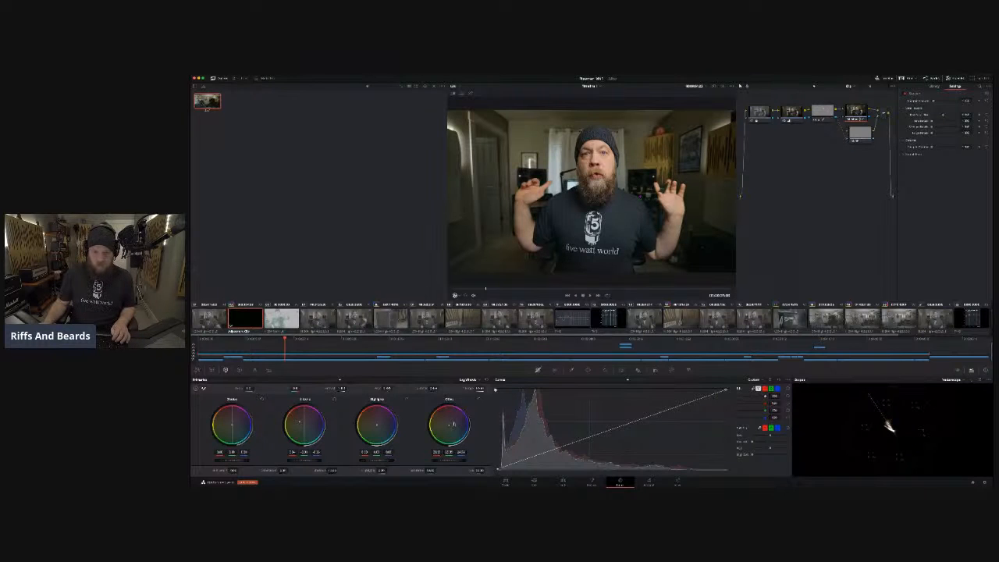
{"action": "key", "text": "space"}
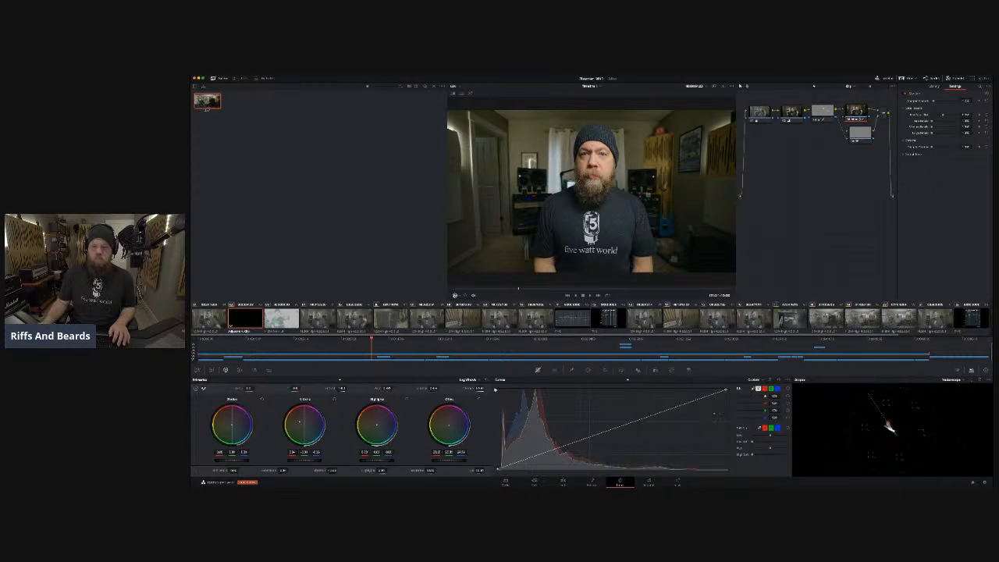
{"action": "mouse_move", "coordinate": [725, 389]}
{"action": "left_mouse_down"}
{"action": "mouse_move", "coordinate": [670, 381]}
{"action": "mouse_move", "coordinate": [712, 379]}
{"action": "left_mouse_up"}
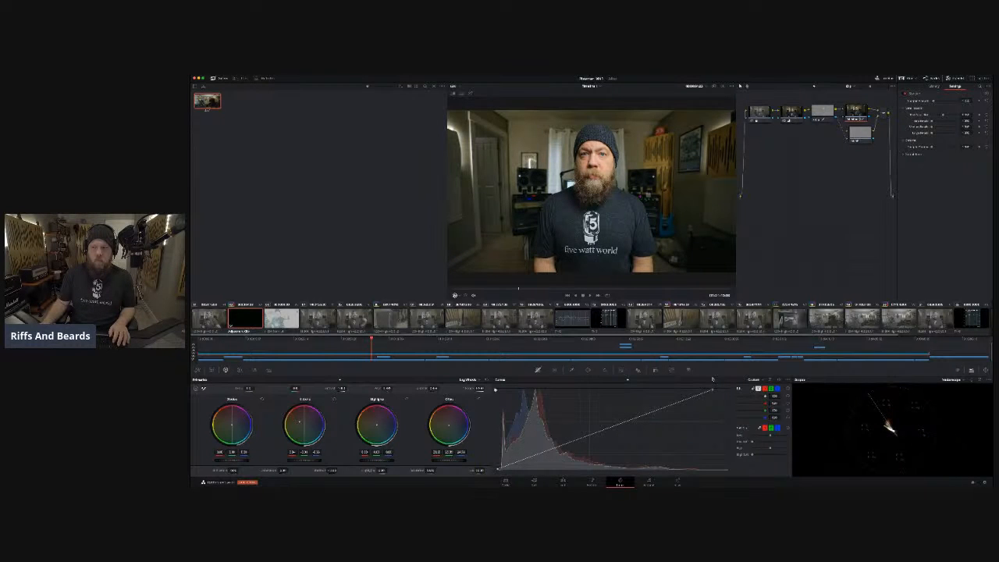
{"action": "left_click_drag", "start_coordinate": [711, 379], "coordinate": [721, 377]}
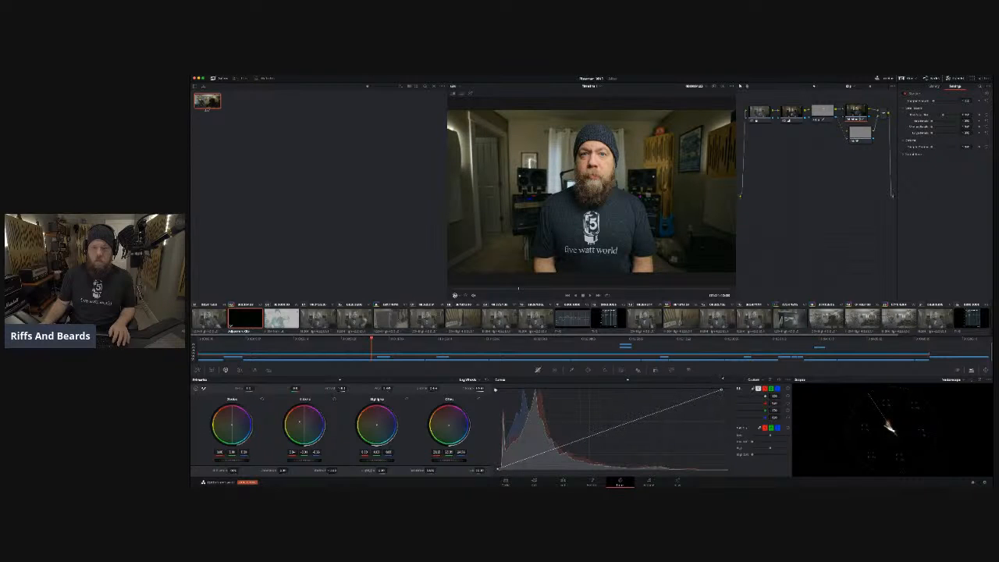
Play back the graded talking-head footage and return to the edit timeline to check its frame.
{"action": "key", "text": "space"}
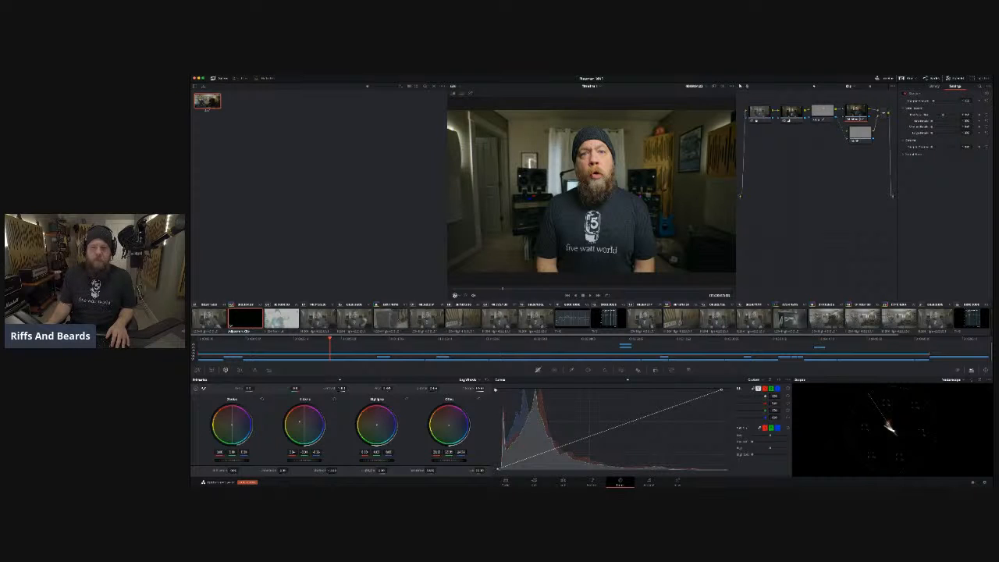
{"action": "left_click", "coordinate": [563, 481]}
{"action": "left_click", "coordinate": [608, 302]}
{"action": "key", "text": "shift+Left"}
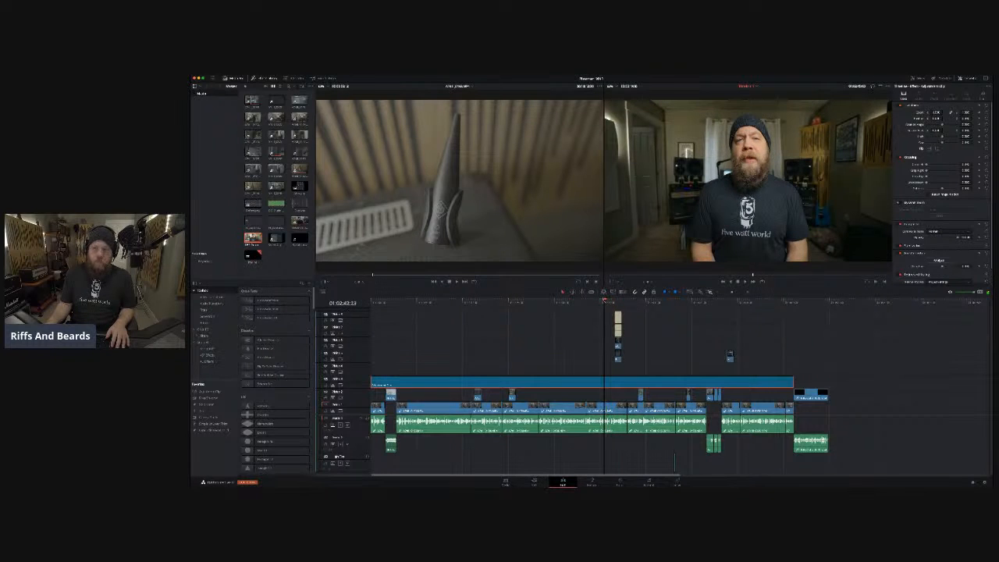